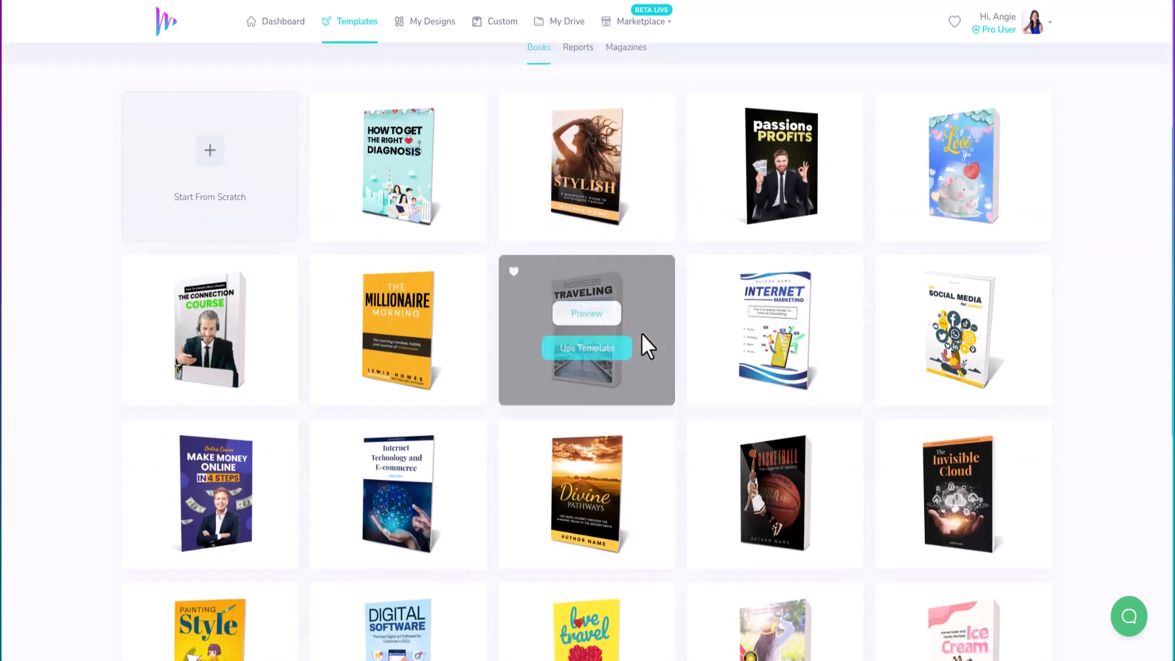
# Step: Scroll through the Books templates and load more cover designs
pyautogui.scroll(10, 630, 328)
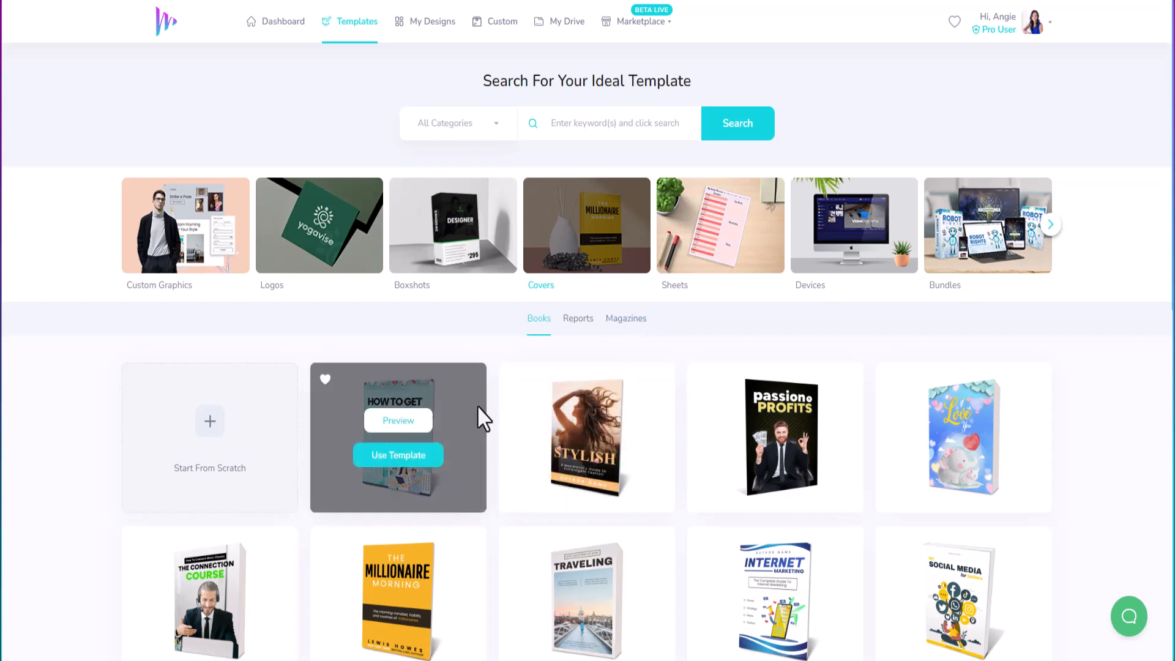
pyautogui.scroll(-3, 685, 416)
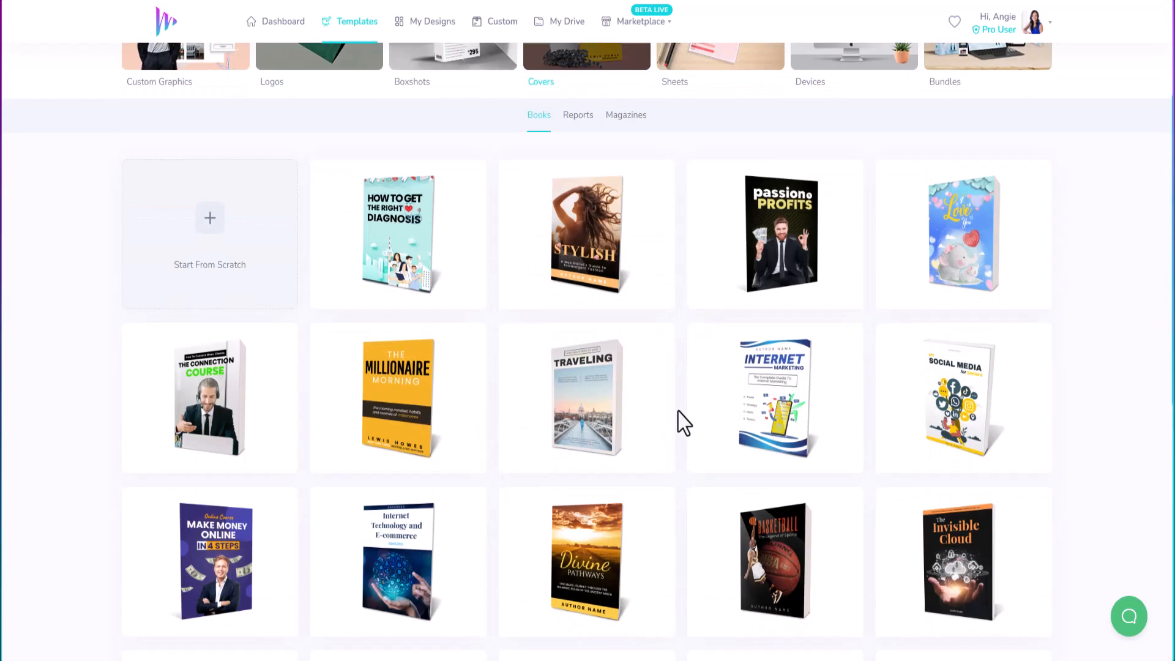
pyautogui.scroll(-3, 682, 420)
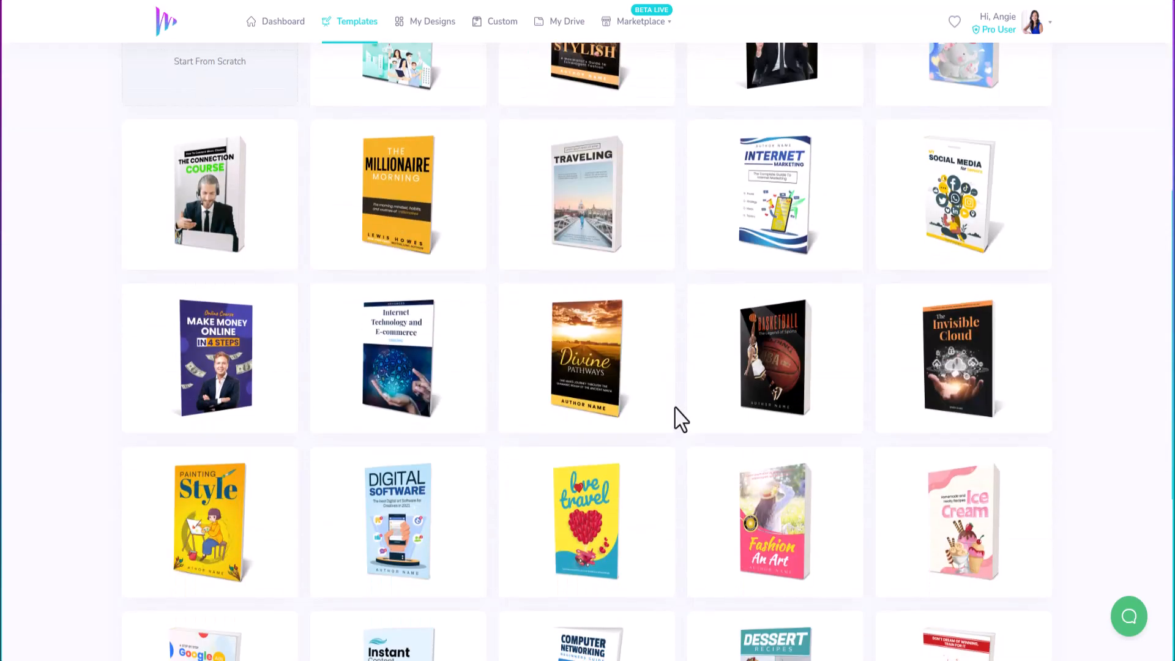
pyautogui.scroll(-4, 680, 420)
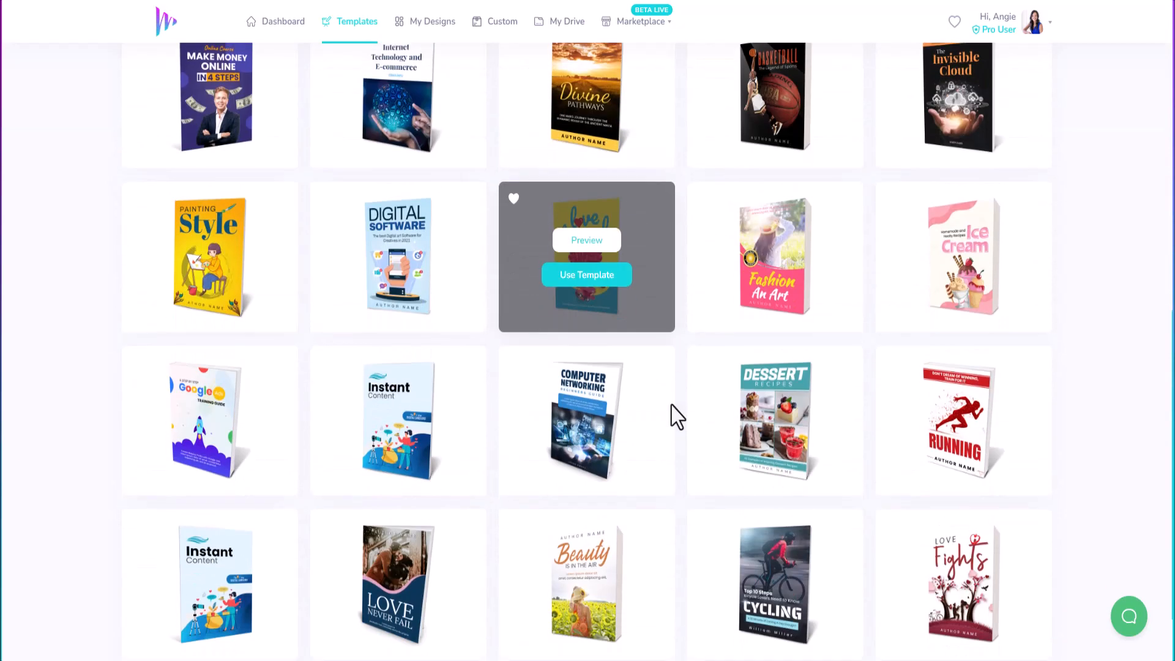
pyautogui.scroll(-2, 676, 416)
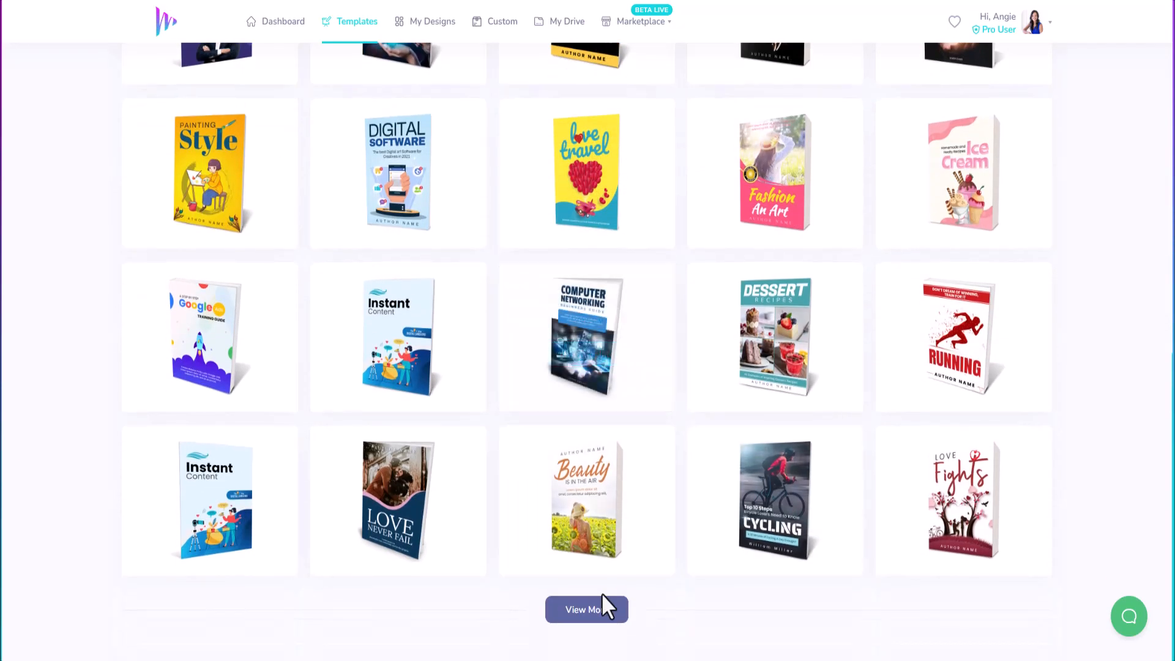
pyautogui.click(596, 609)
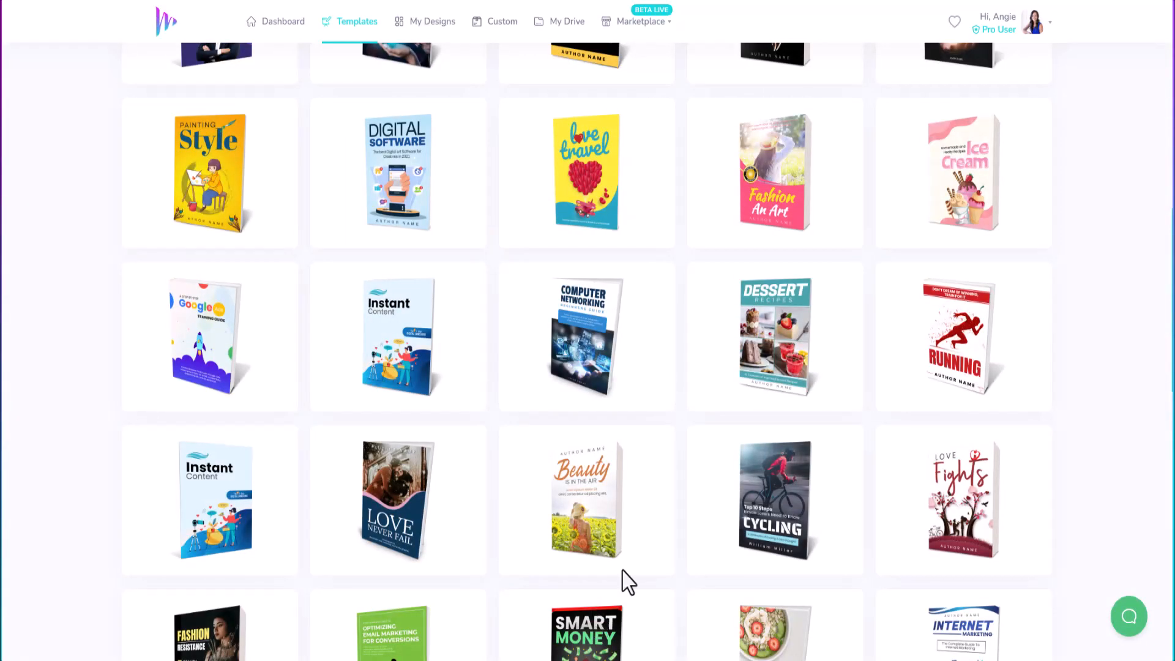
pyautogui.moveTo(703, 362)
pyautogui.moveTo(1028, 367)
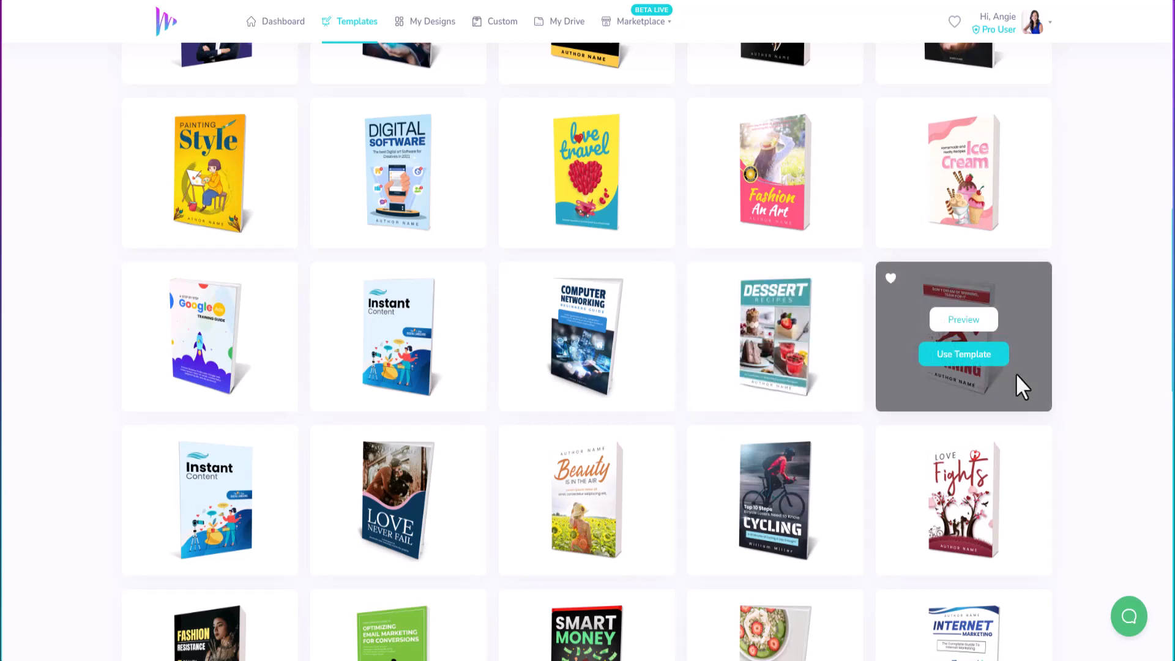
# Step: Load another batch of book templates and start a design from Explore Dreams
pyautogui.scroll(-2, 779, 370)
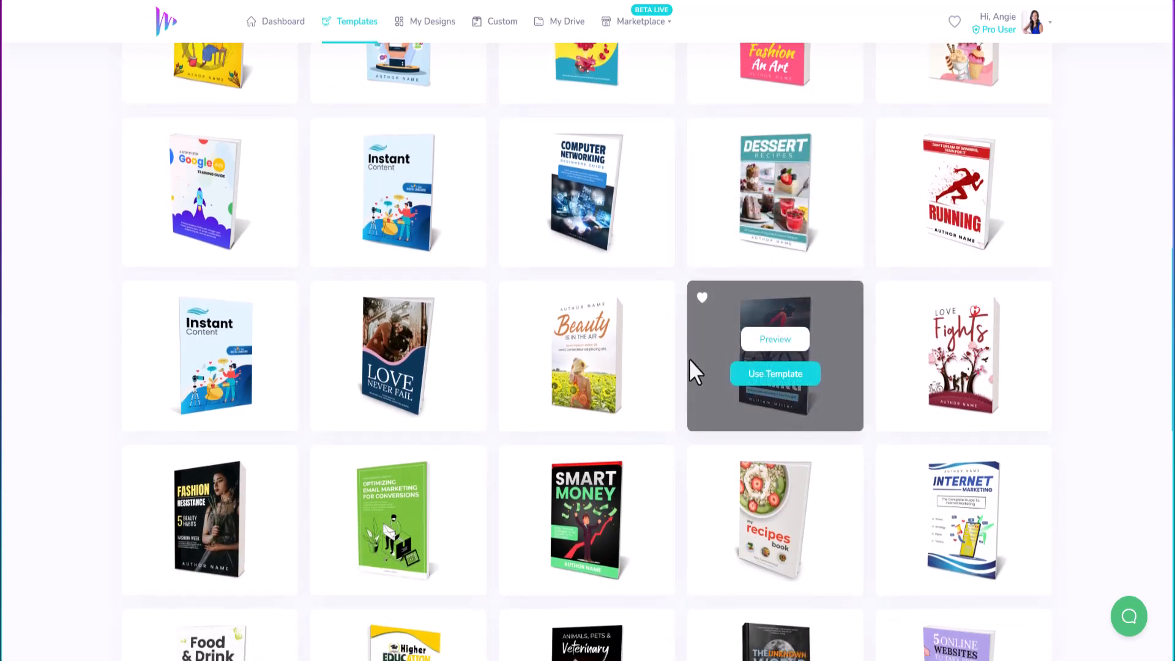
pyautogui.scroll(-2, 690, 358)
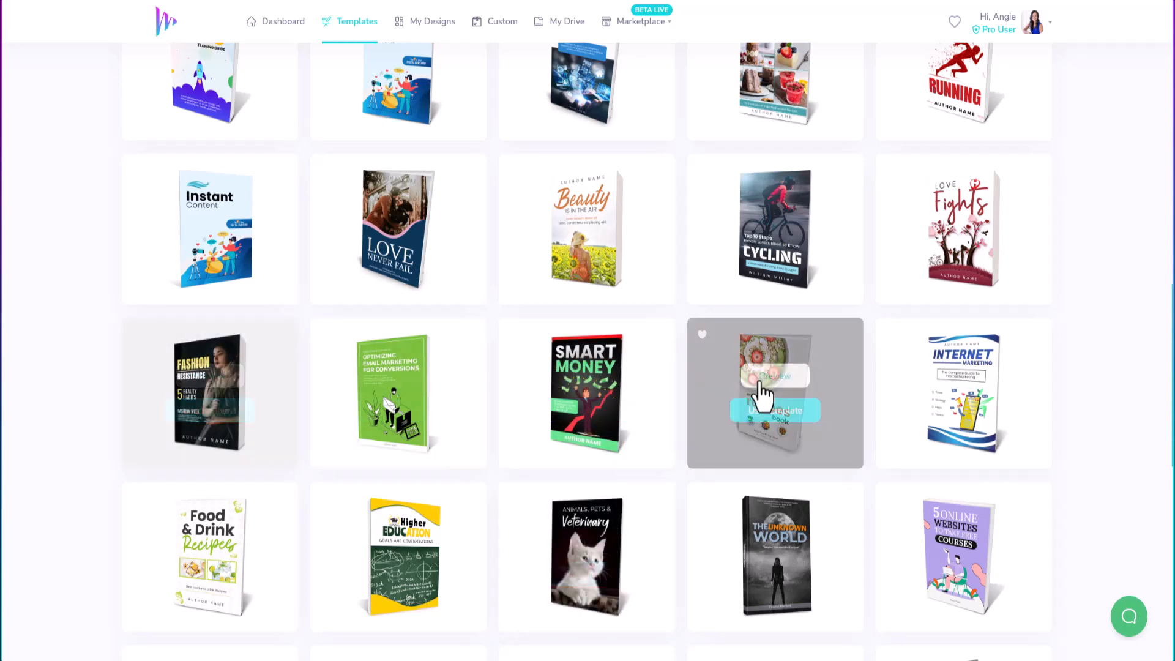
pyautogui.scroll(-4, 809, 355)
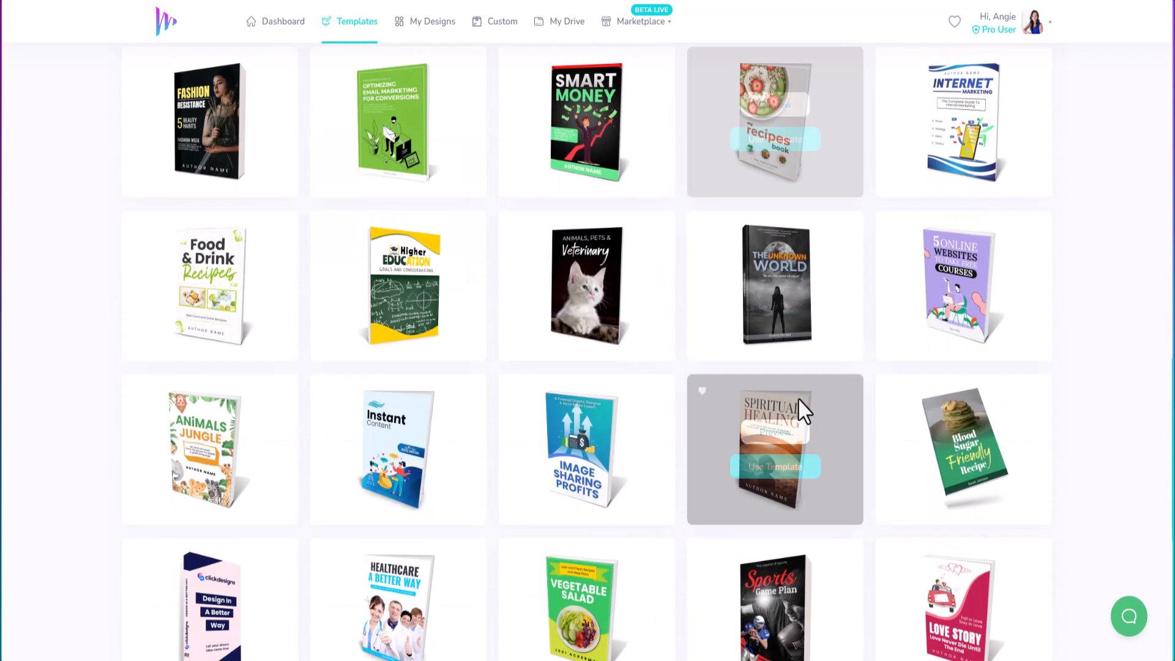
pyautogui.scroll(-4, 795, 387)
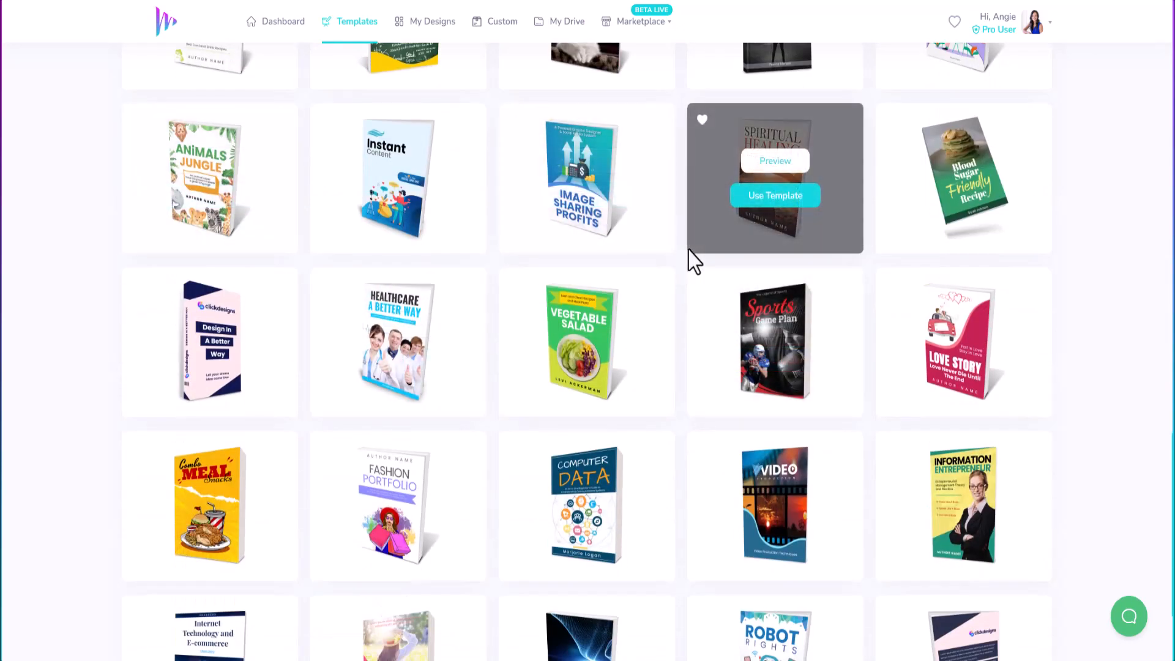
pyautogui.scroll(-3, 695, 262)
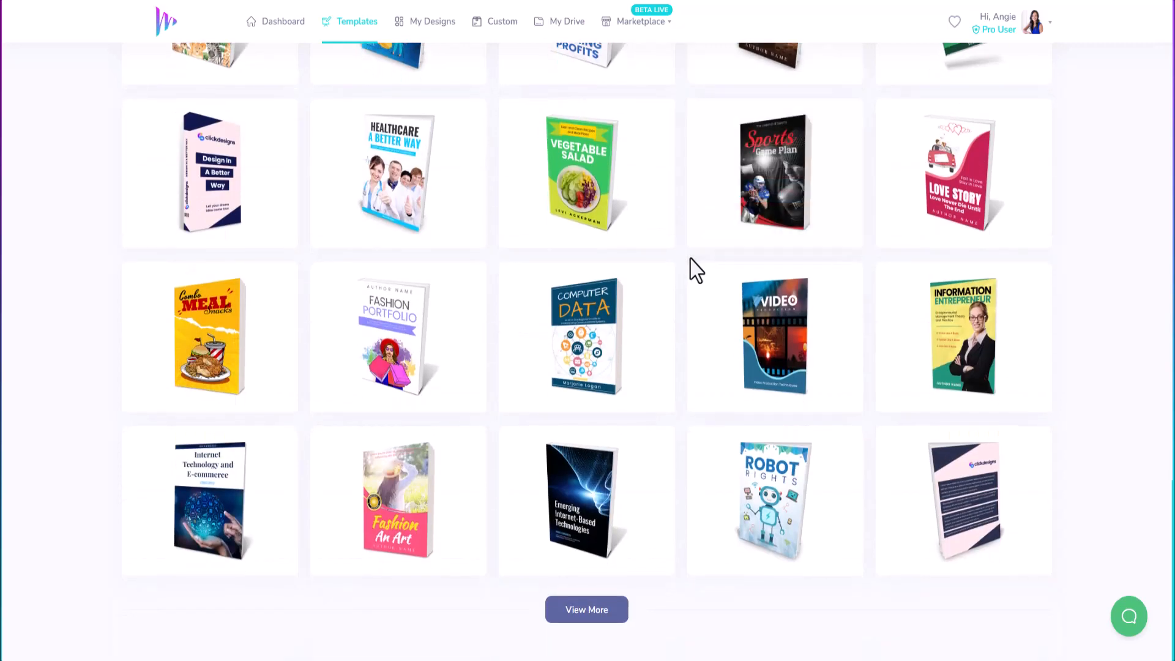
pyautogui.click(582, 611)
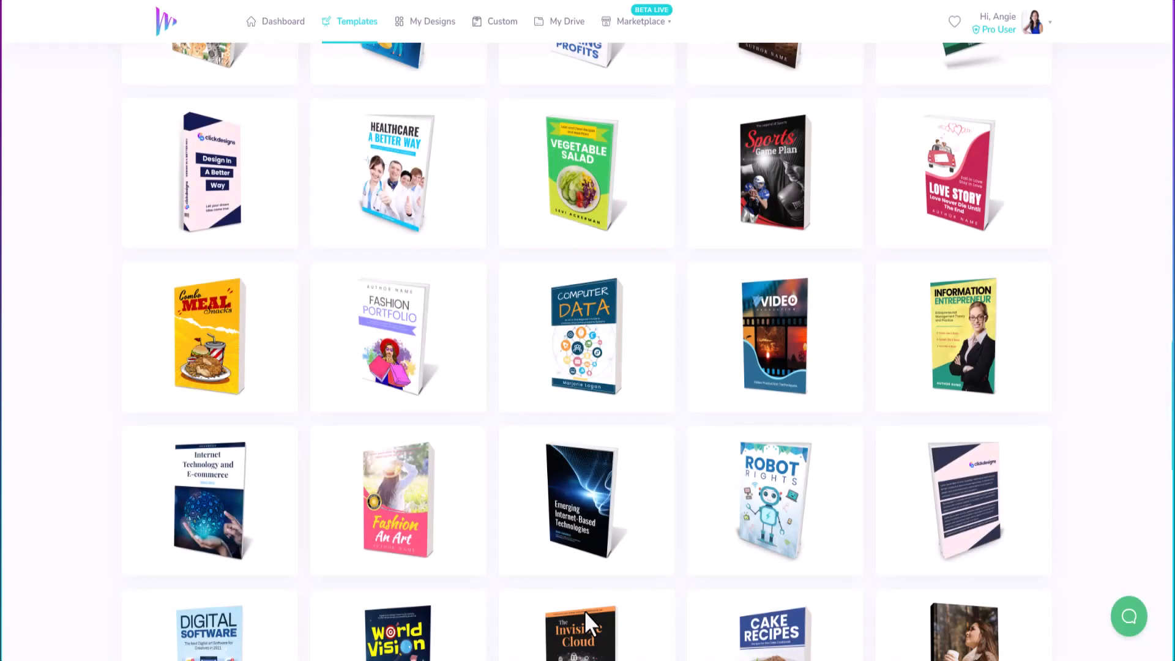
pyautogui.scroll(-4, 563, 434)
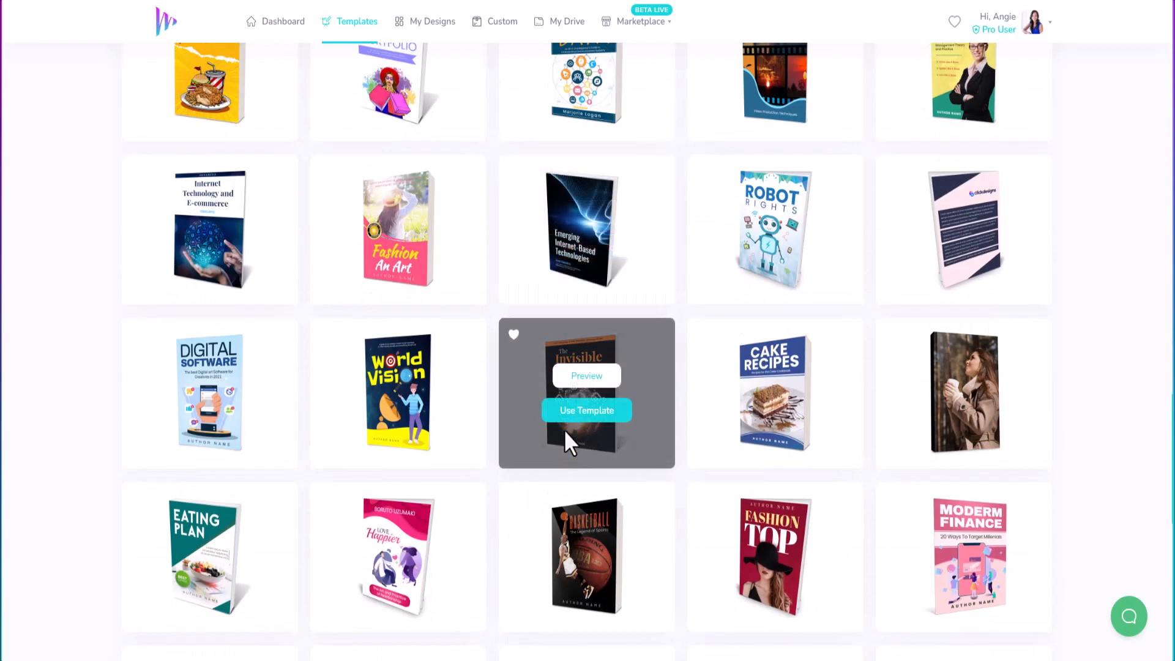
pyautogui.scroll(-3, 565, 388)
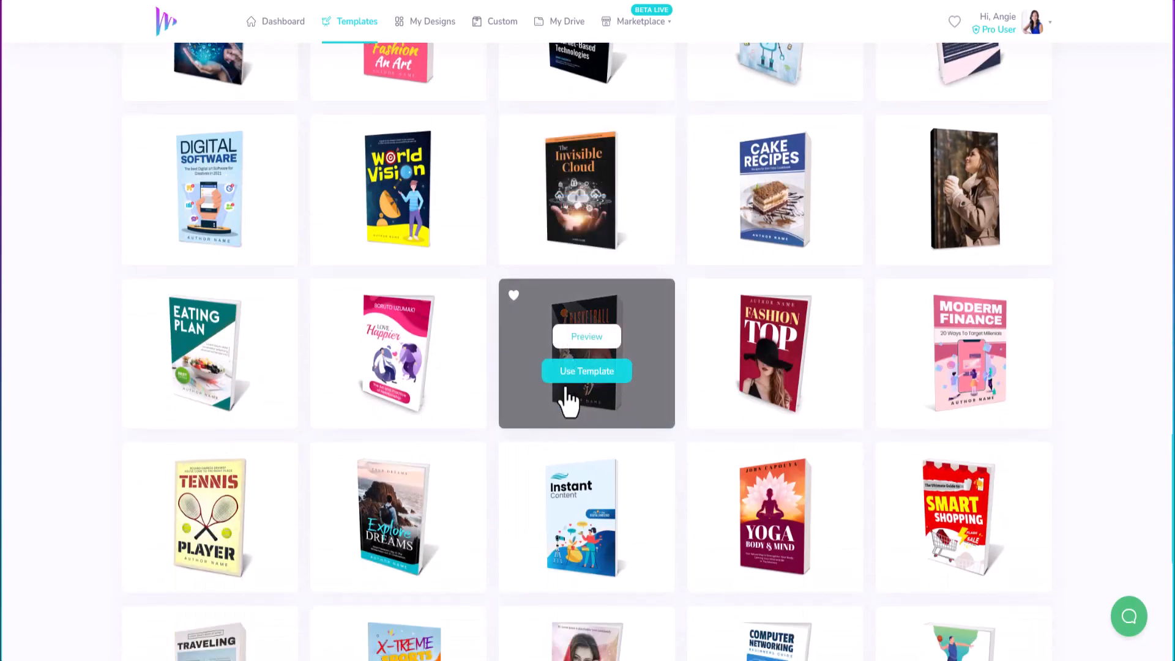
pyautogui.scroll(-2, 564, 387)
pyautogui.scroll(-2, 564, 385)
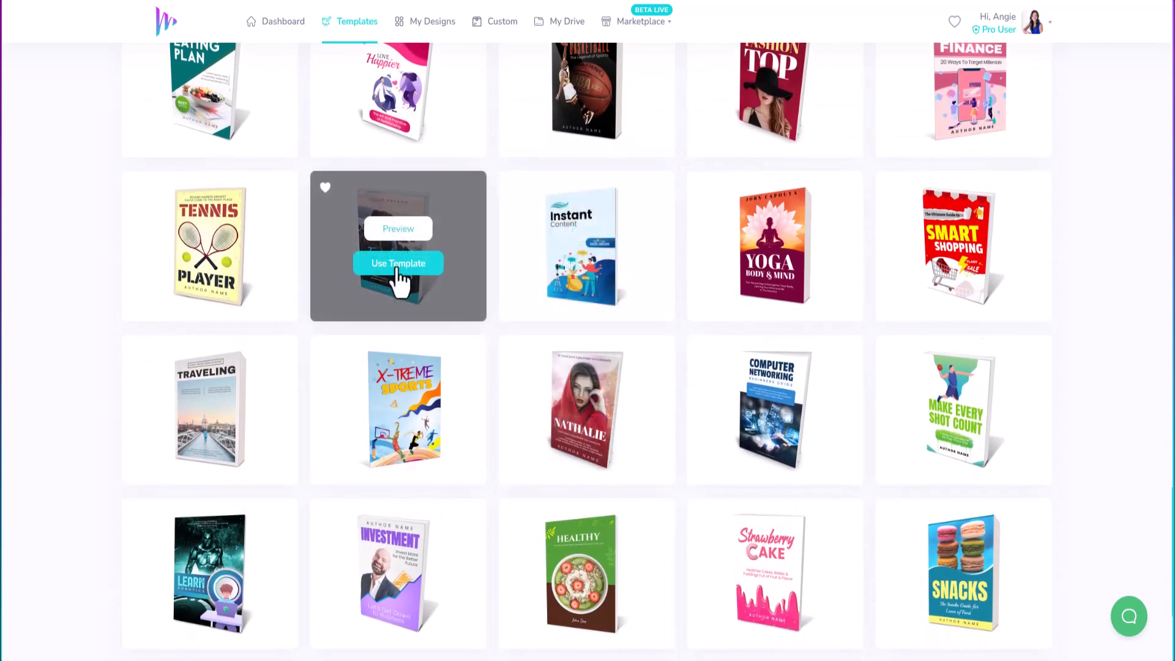
pyautogui.click(399, 264)
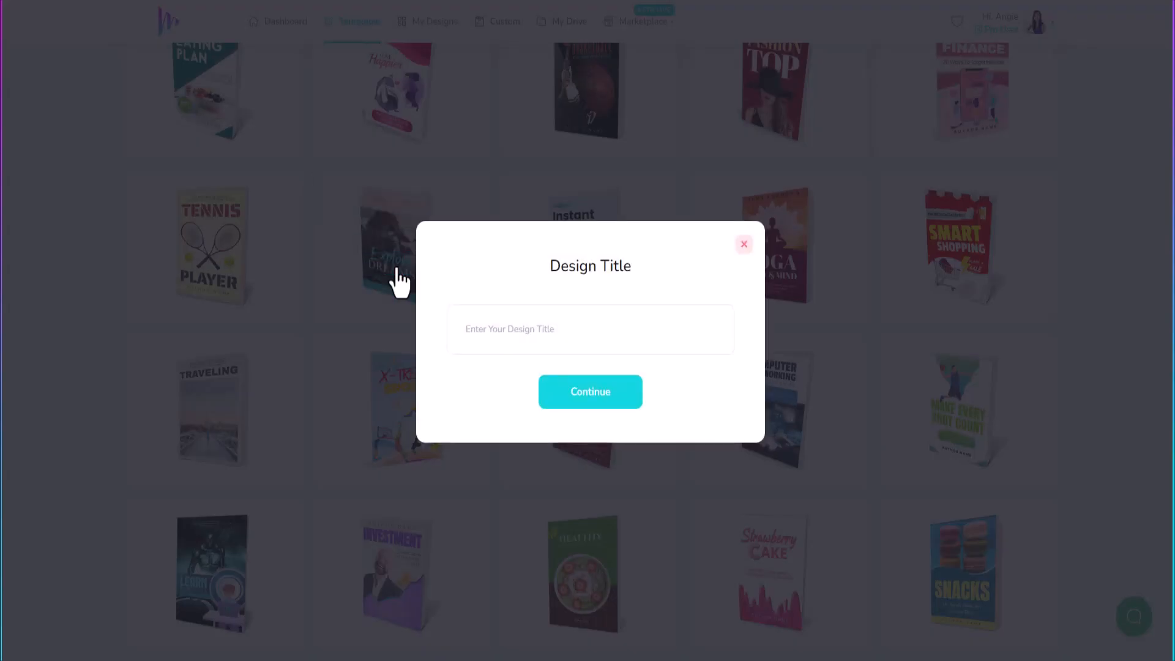
# Step: Create the design titled 'AGN - Demo Book Cover' and open its cover in the editor
pyautogui.click(500, 339)
pyautogui.write('AGN - Demo Book Cover')
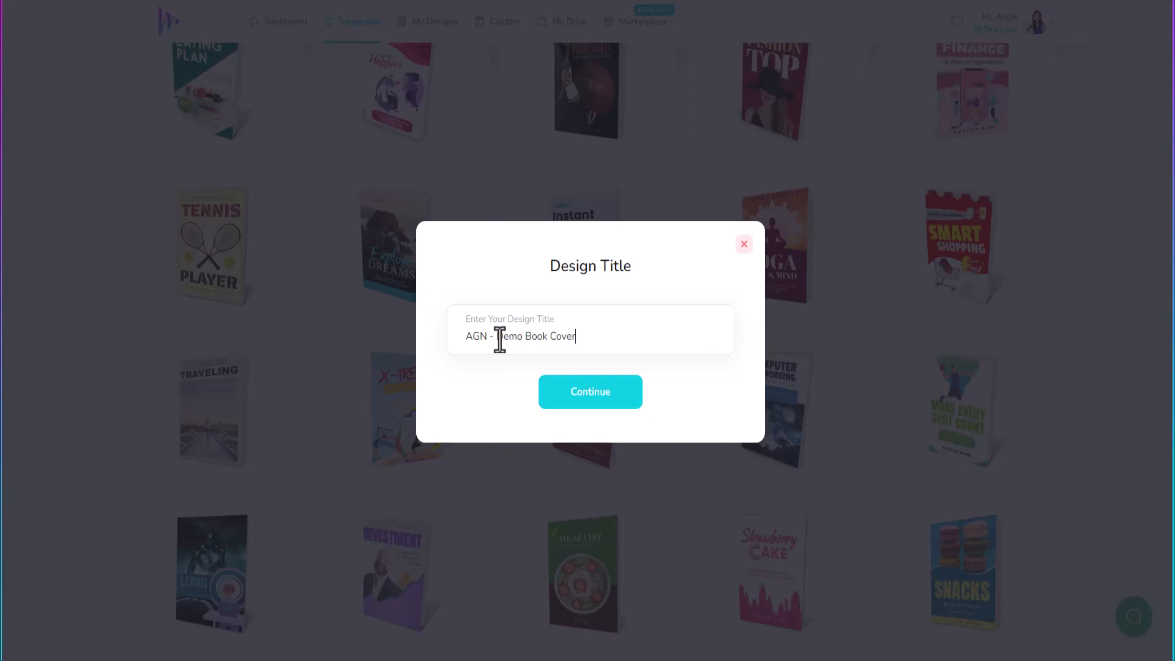
pyautogui.click(581, 399)
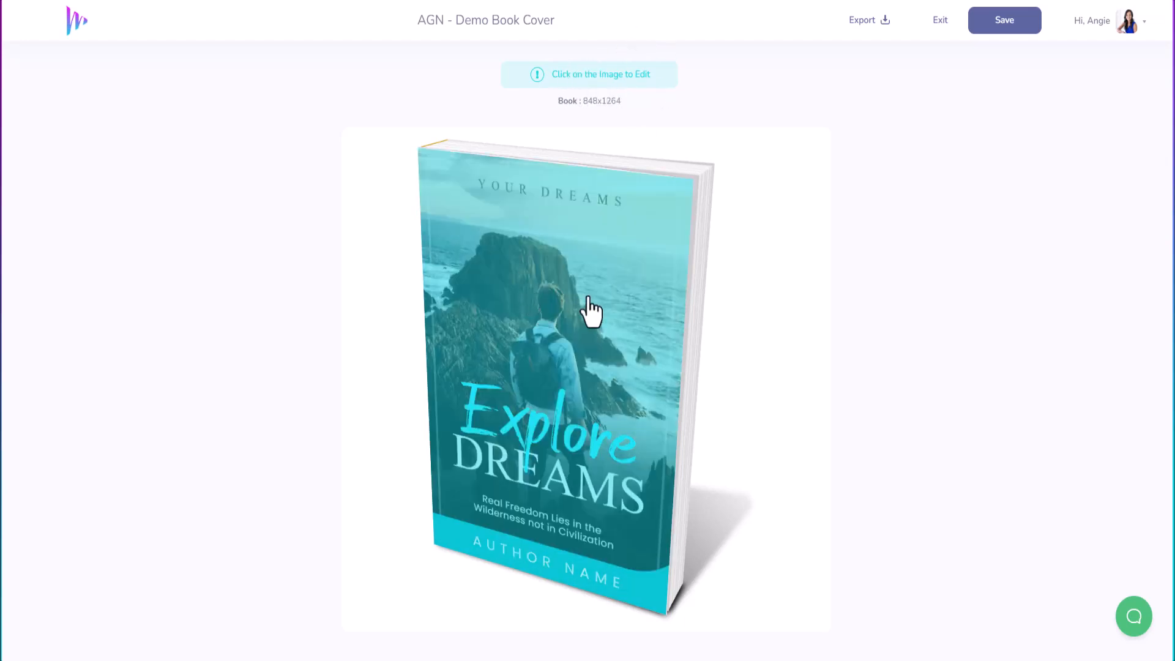
pyautogui.click(576, 319)
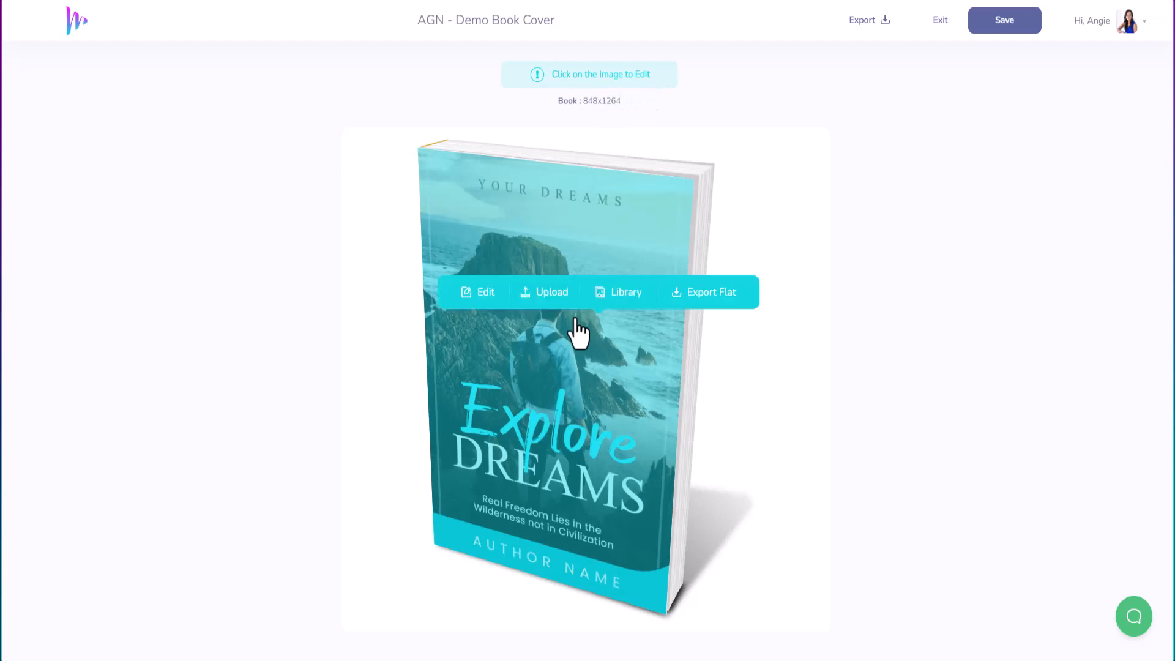
pyautogui.click(481, 294)
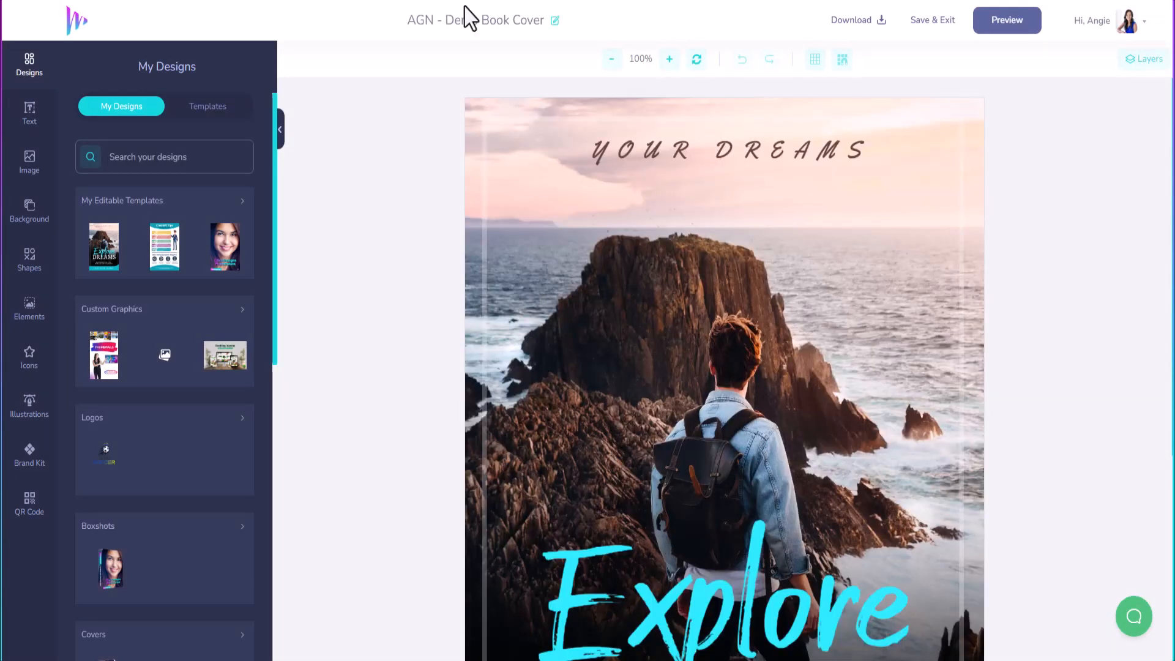
# Step: Fit the whole cover in view and replace the AUTHOR NAME placeholder with the author's name
pyautogui.click(612, 59)
pyautogui.click(611, 60)
pyautogui.click(611, 59)
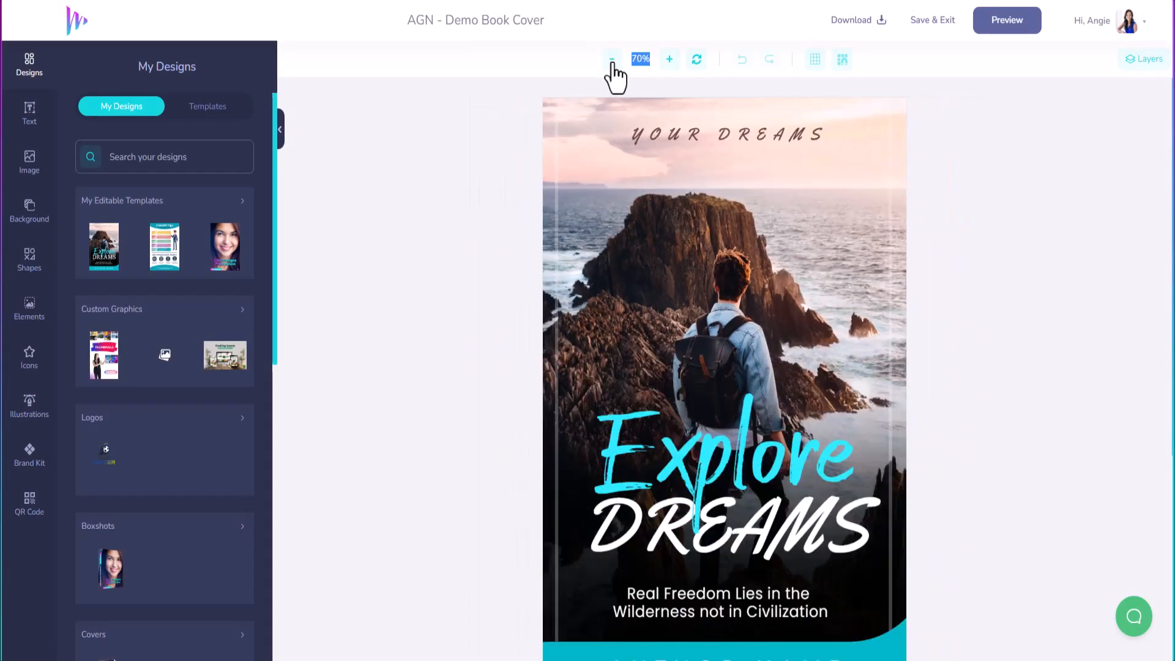
pyautogui.click(611, 59)
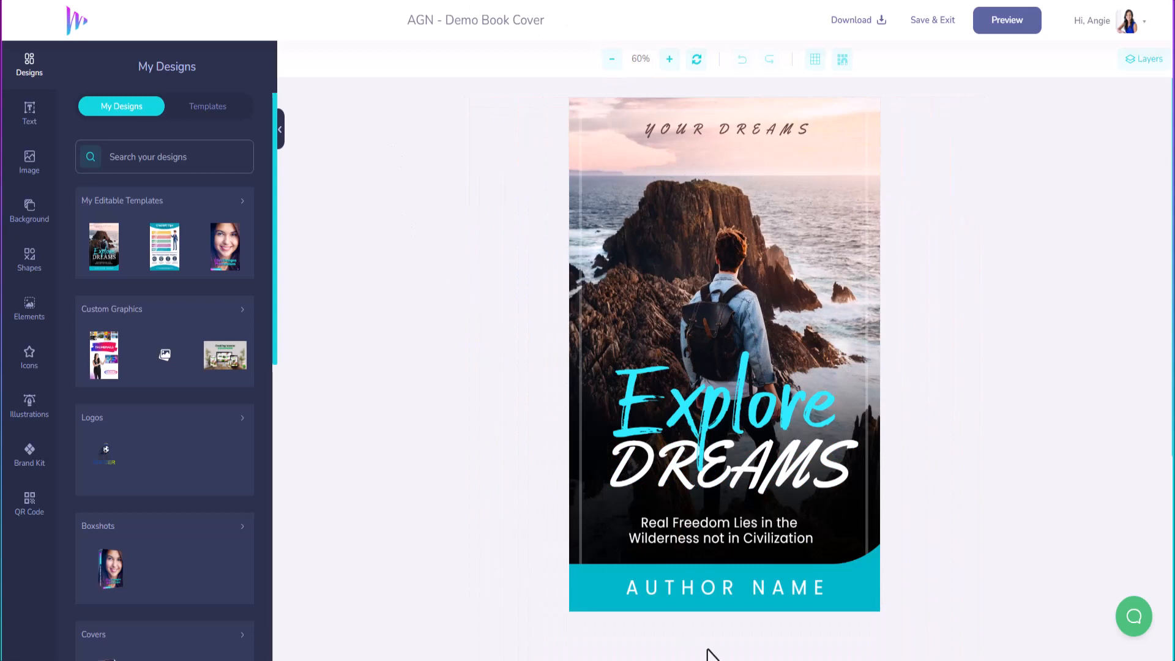
pyautogui.click(729, 590)
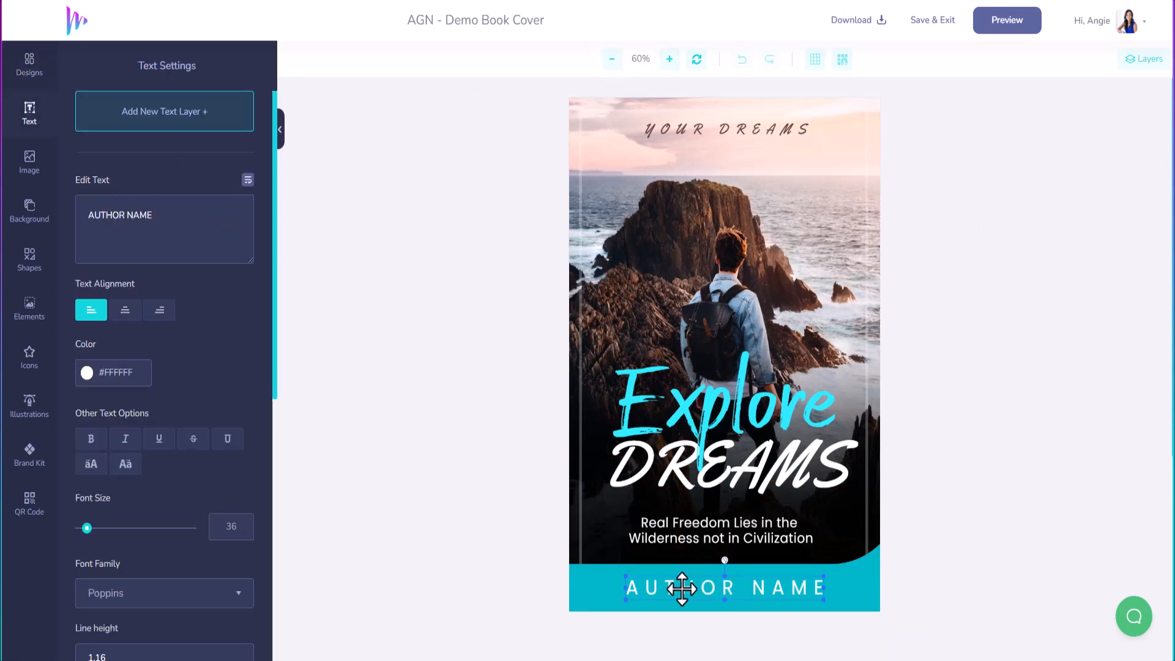
pyautogui.moveTo(640, 589); pyautogui.dragTo(819, 587)
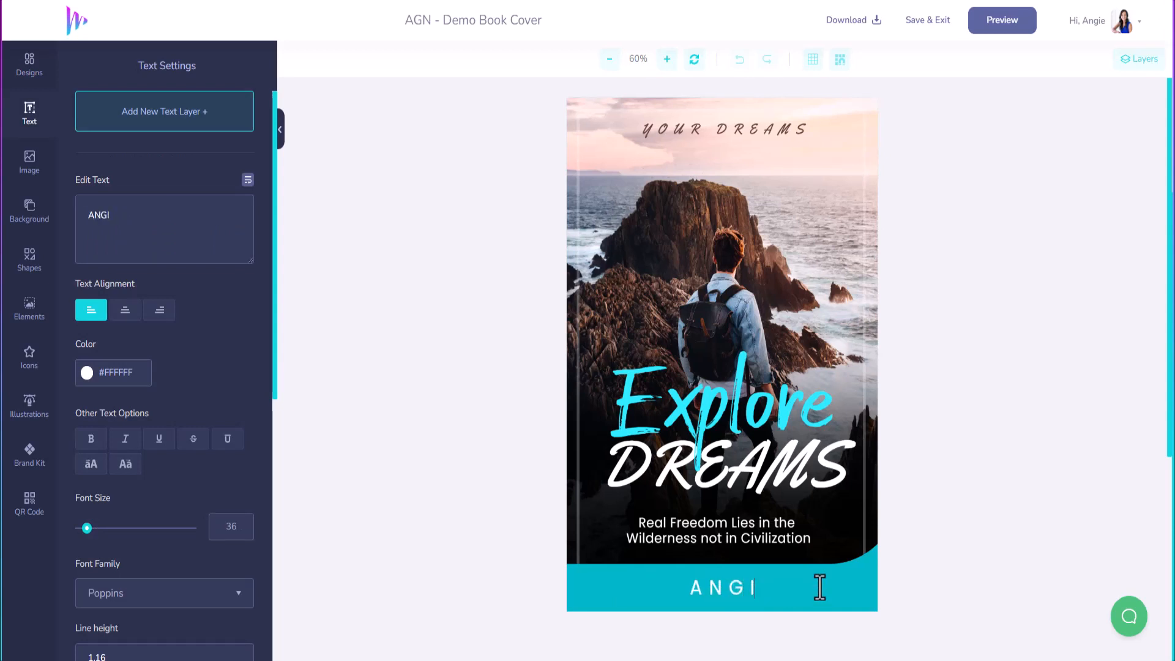
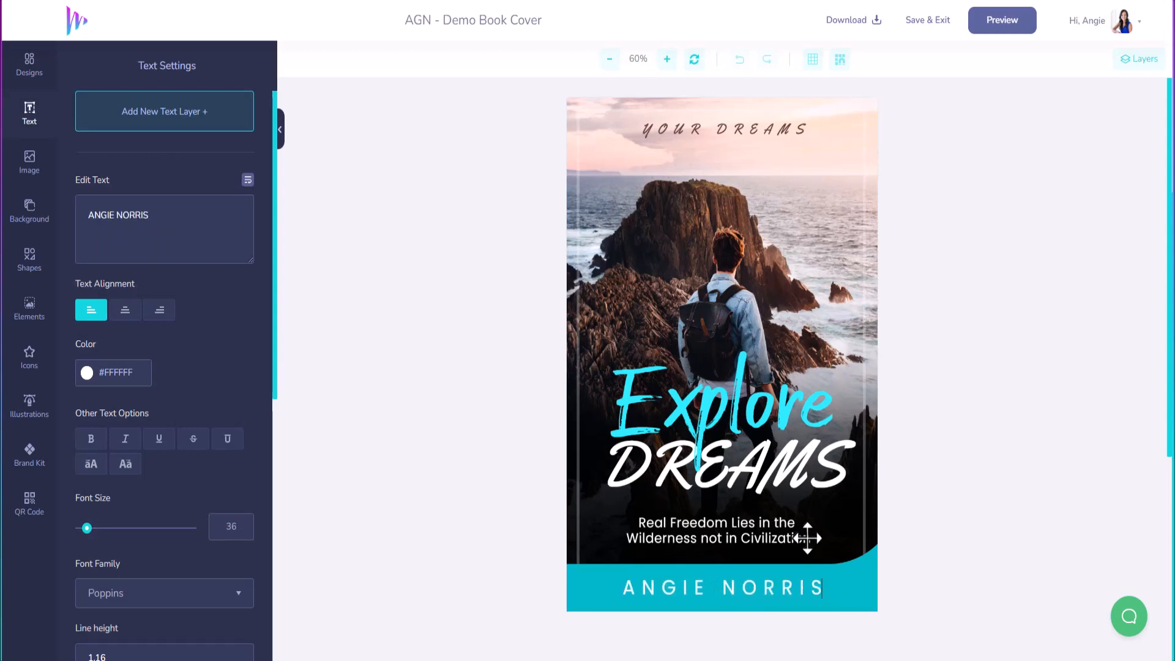
# Step: Change the cyan title word Explore to Ordinary
pyautogui.click(757, 410)
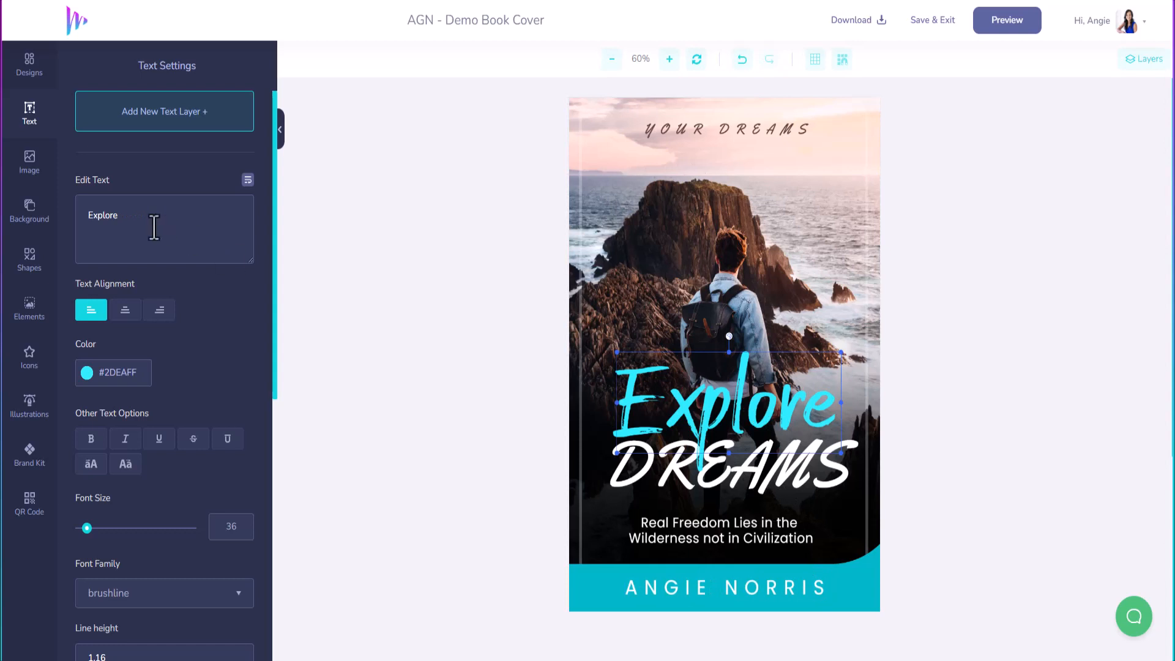
pyautogui.moveTo(150, 215); pyautogui.dragTo(46, 232)
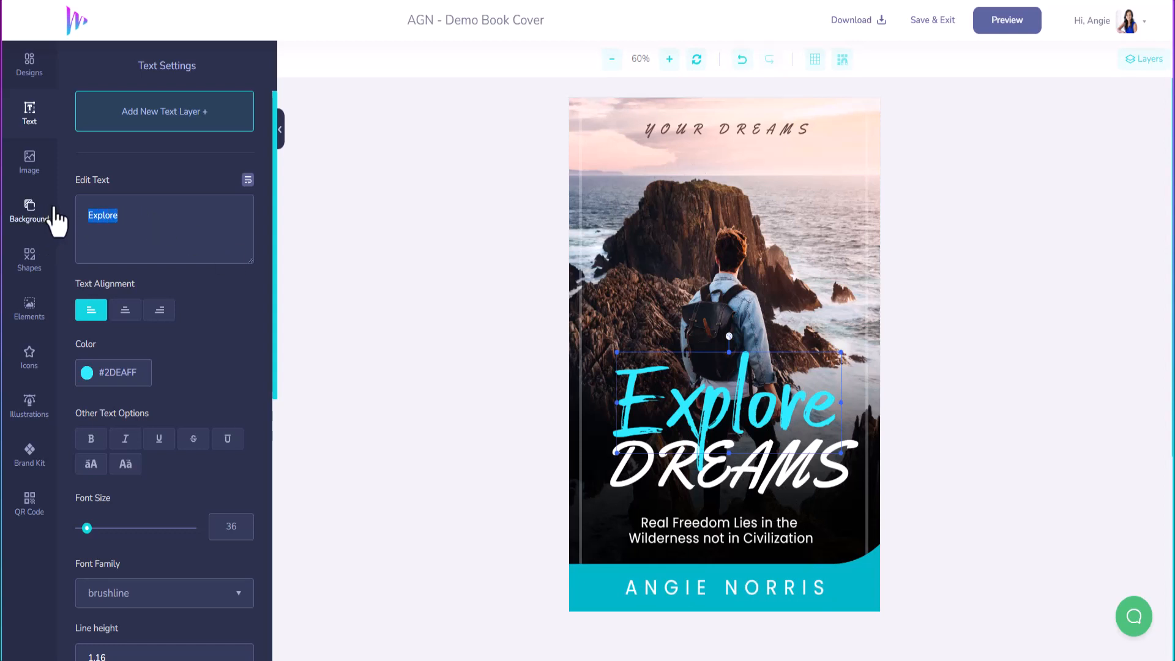
pyautogui.write('ORD')
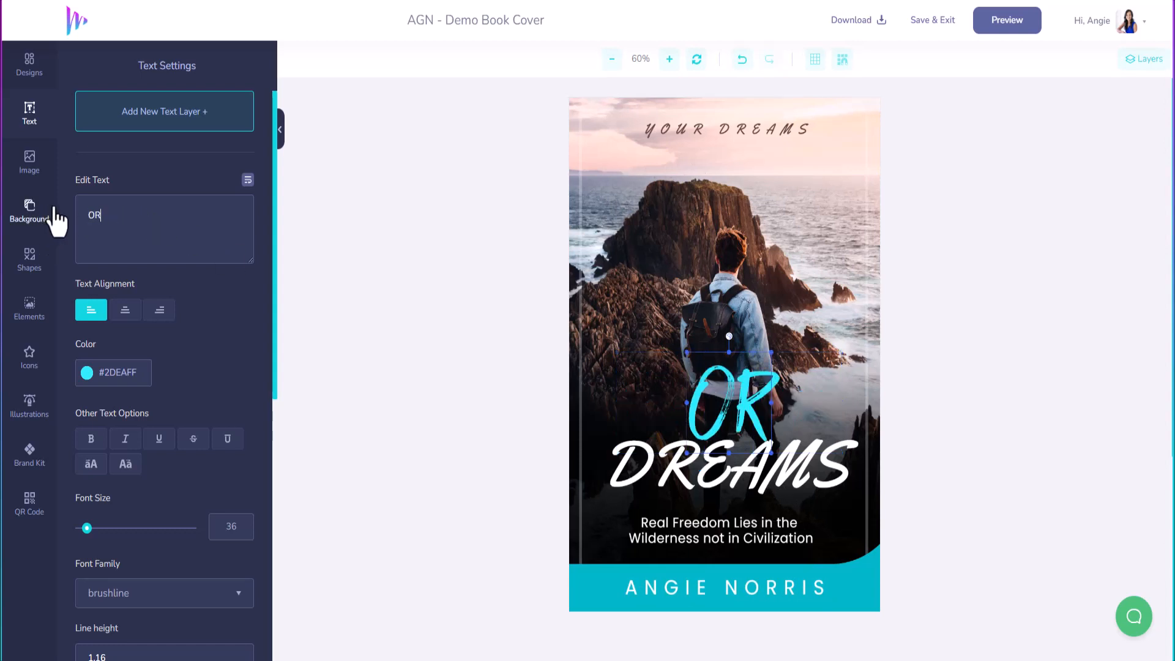
pyautogui.press('BackSpace')
pyautogui.press('BackSpace')
pyautogui.write('rd')
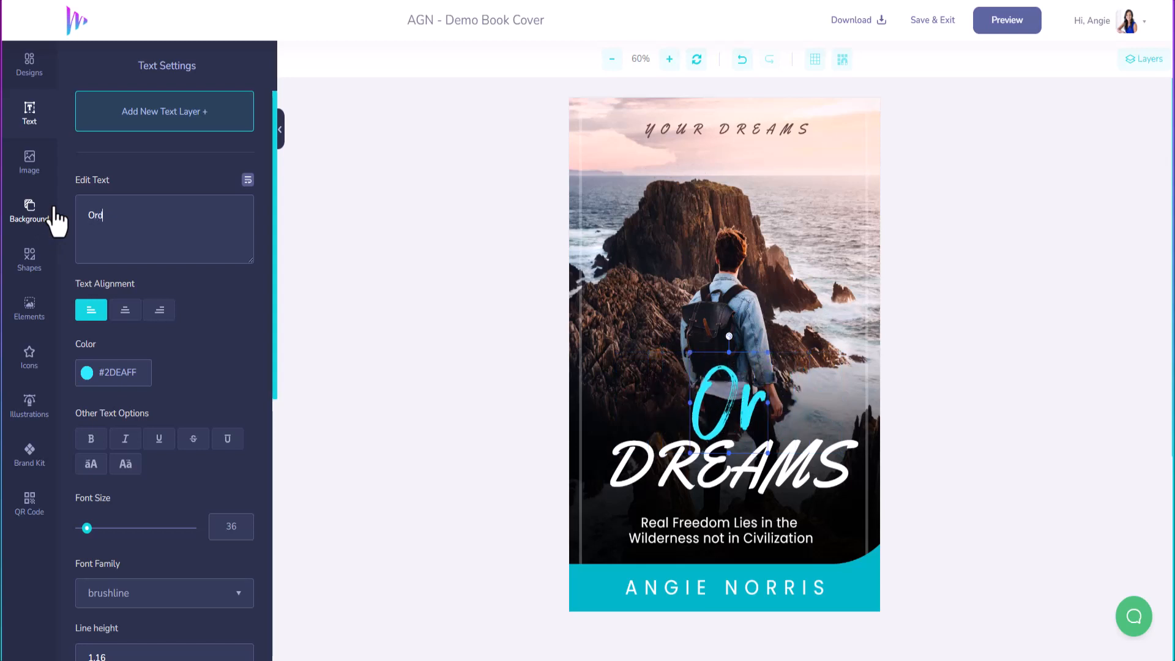
pyautogui.write('inary')
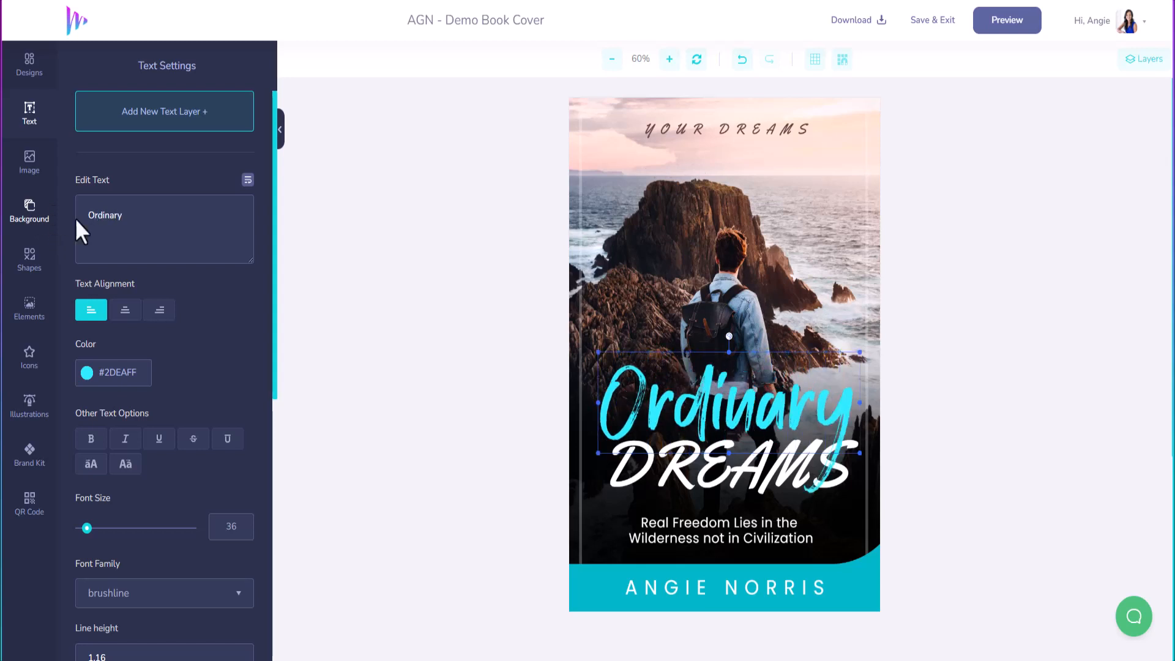
# Step: Replace DREAMS with Extraordinary, resize it to 136 and shift it slightly left
pyautogui.click(676, 464)
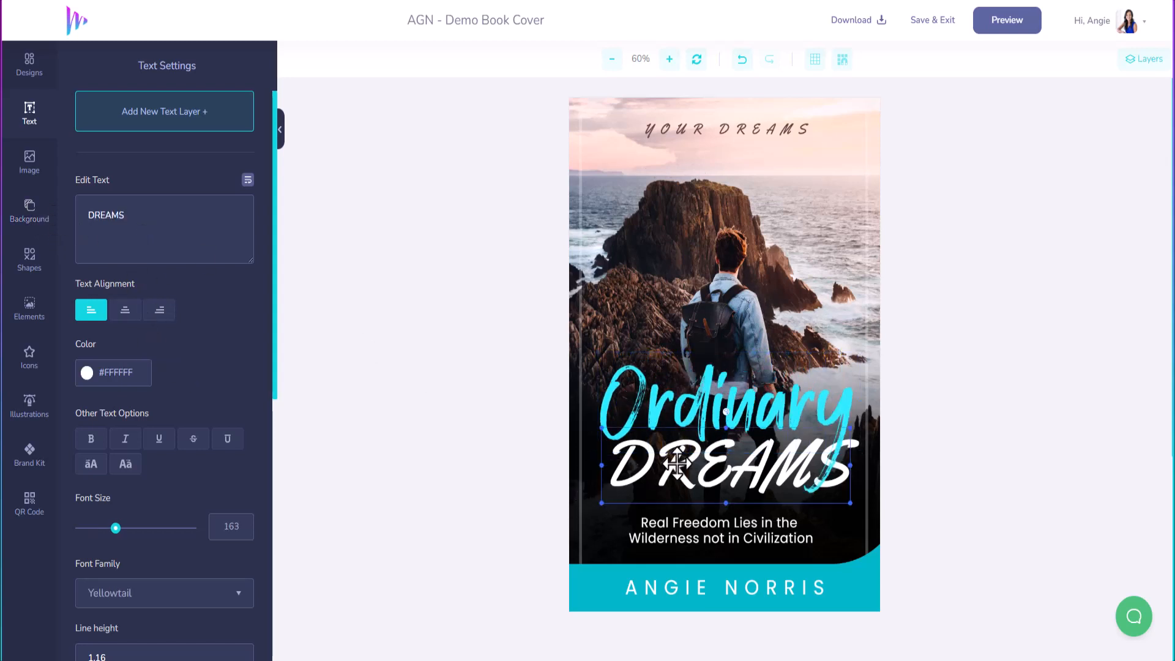
pyautogui.moveTo(176, 226); pyautogui.dragTo(34, 215)
pyautogui.write('Ext')
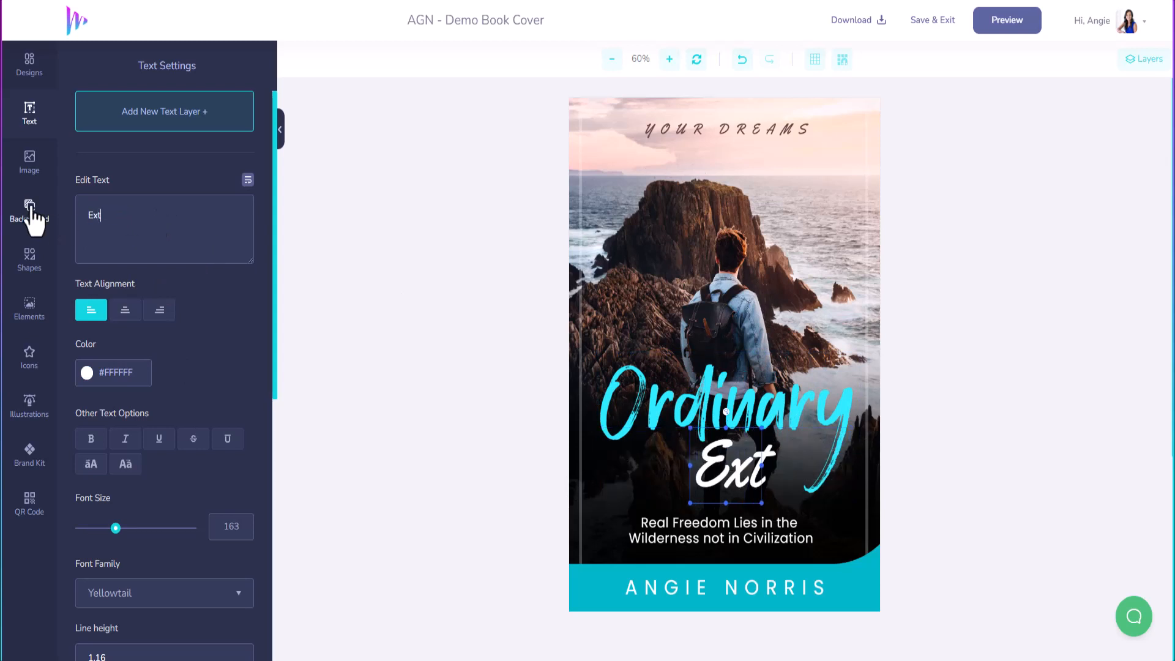
pyautogui.write('raord')
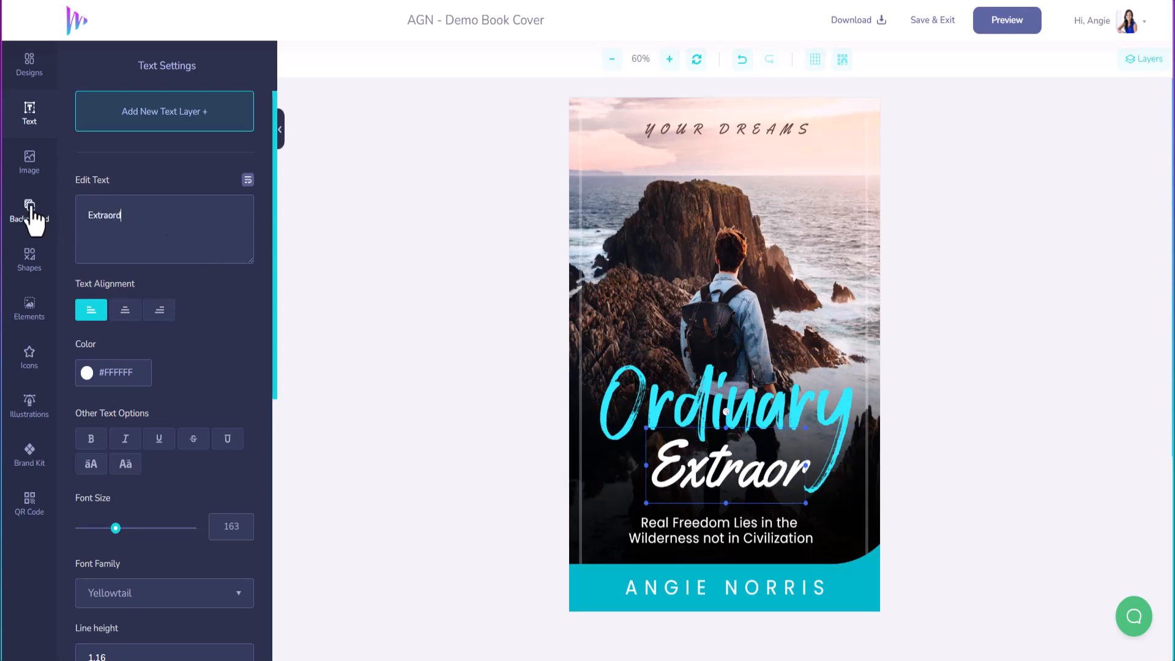
pyautogui.write('inary')
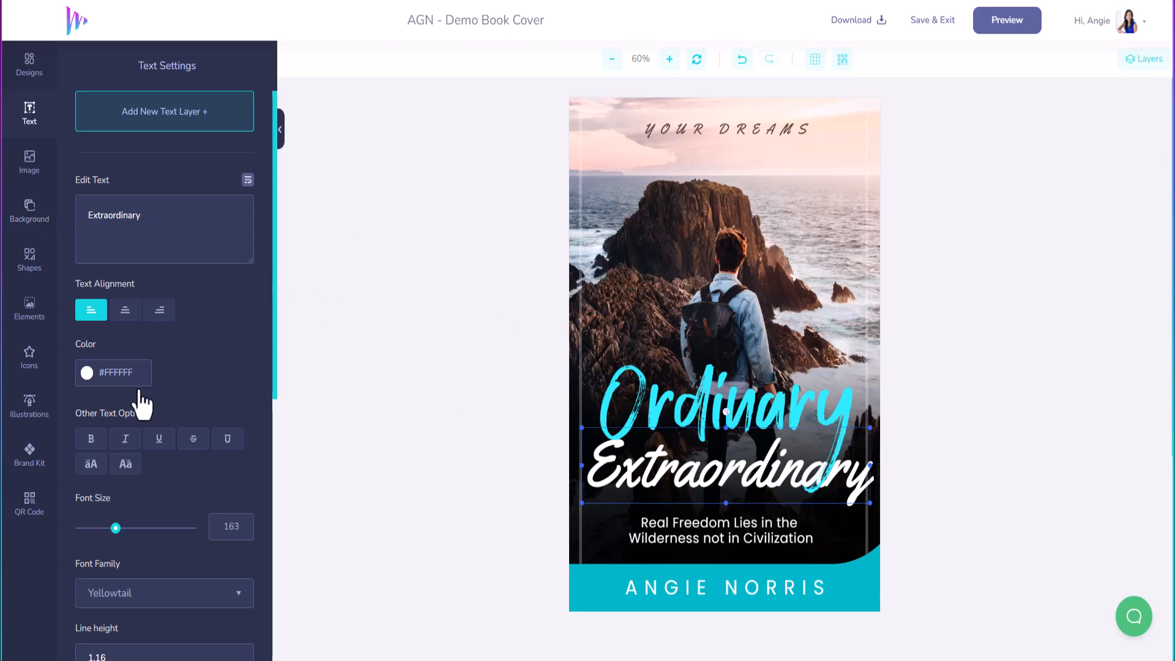
pyautogui.moveTo(115, 527); pyautogui.dragTo(110, 527)
pyautogui.moveTo(744, 462); pyautogui.dragTo(735, 462)
# Step: Add ' to' after Ordinary and shrink that title slightly
pyautogui.click(742, 424)
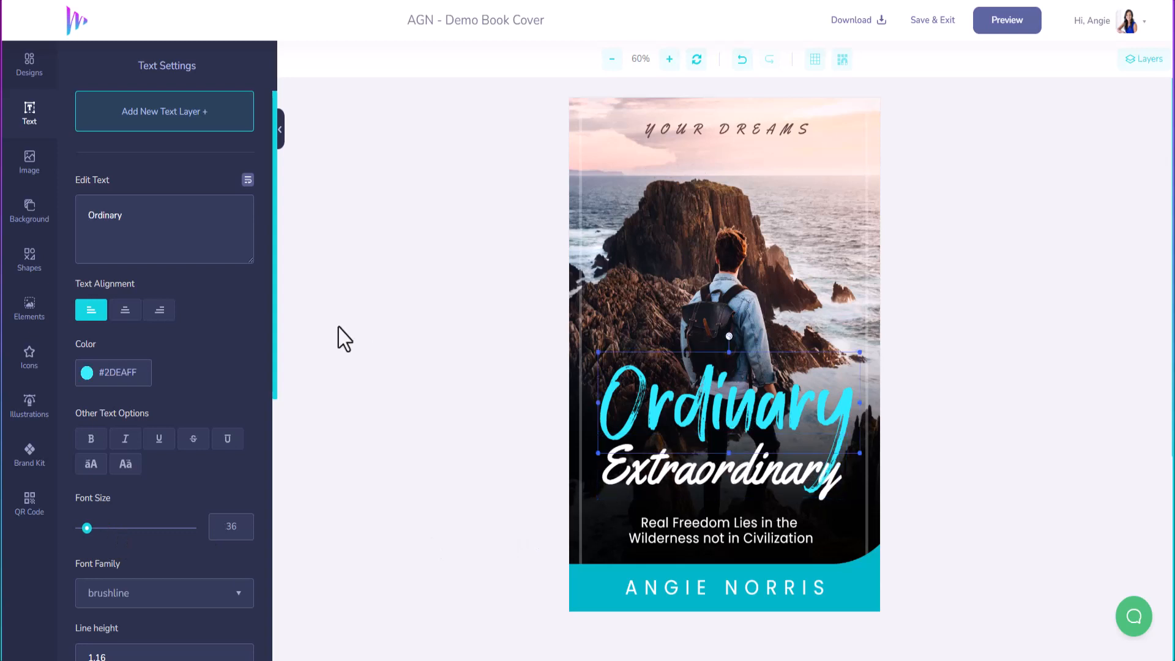
pyautogui.moveTo(87, 528); pyautogui.dragTo(85, 530)
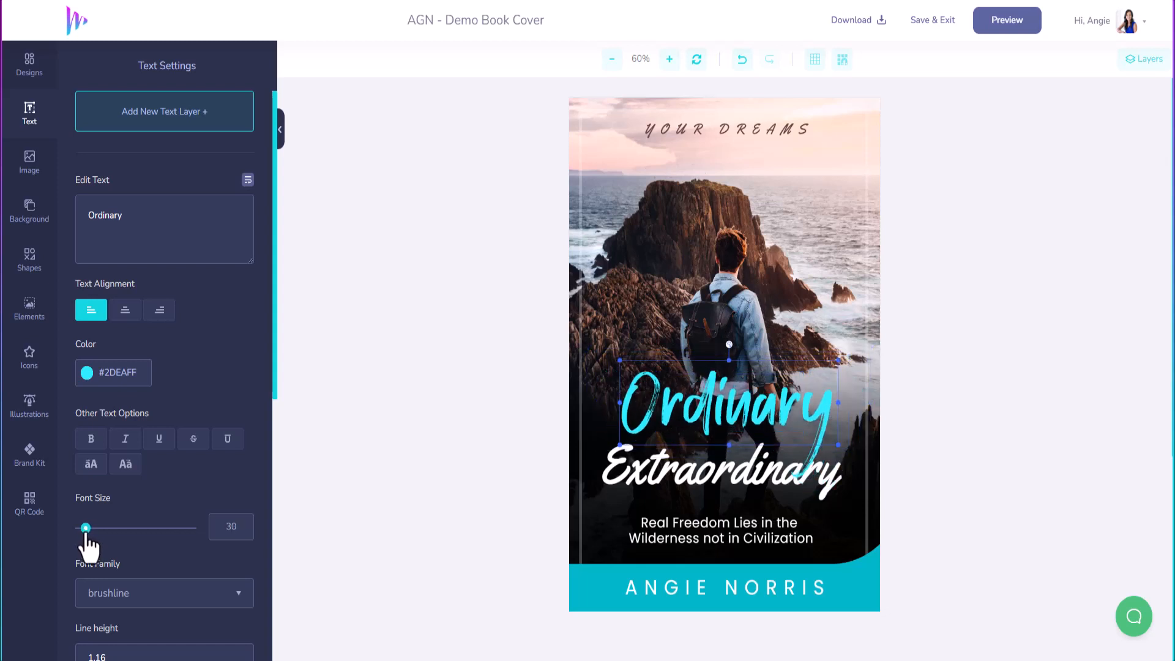
pyautogui.click(150, 218)
pyautogui.write('to')
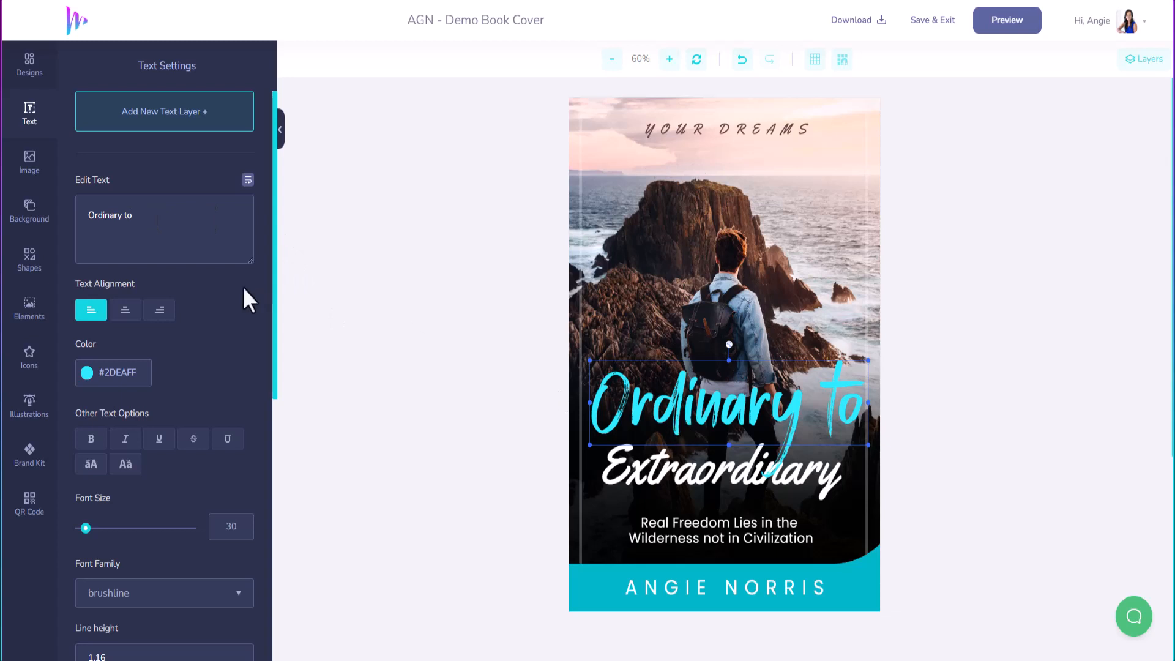
pyautogui.moveTo(86, 528); pyautogui.dragTo(86, 529)
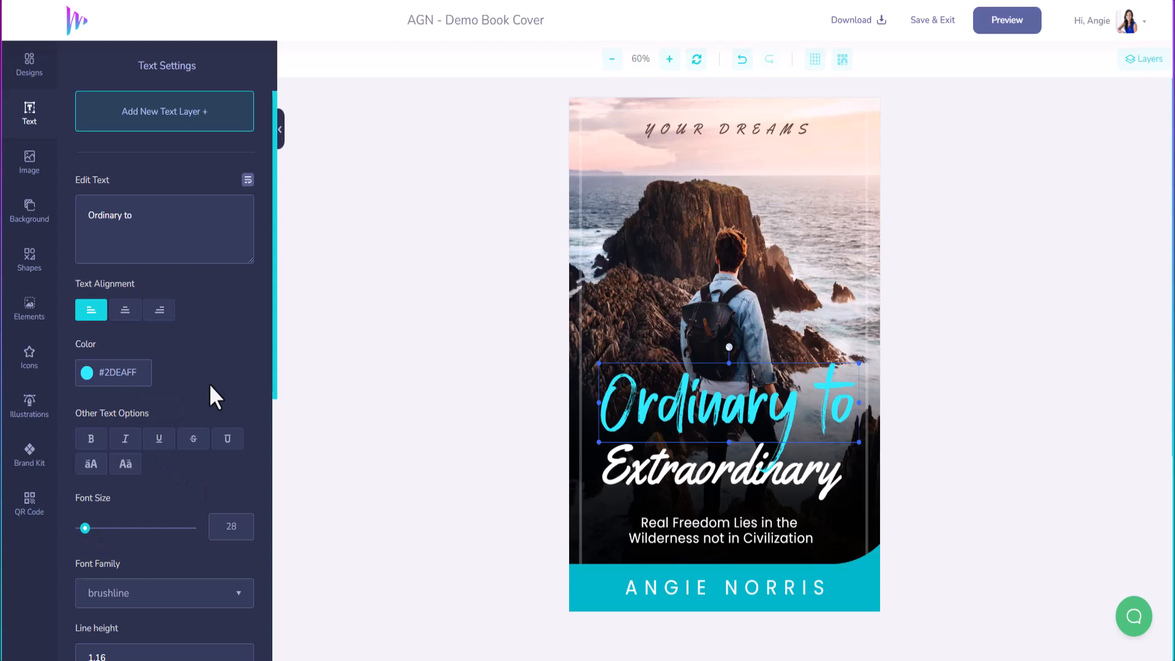
# Step: Move Extraordinary up and tuck 'Ordinary to' closely above it
pyautogui.click(692, 473)
pyautogui.moveTo(699, 471); pyautogui.dragTo(704, 459)
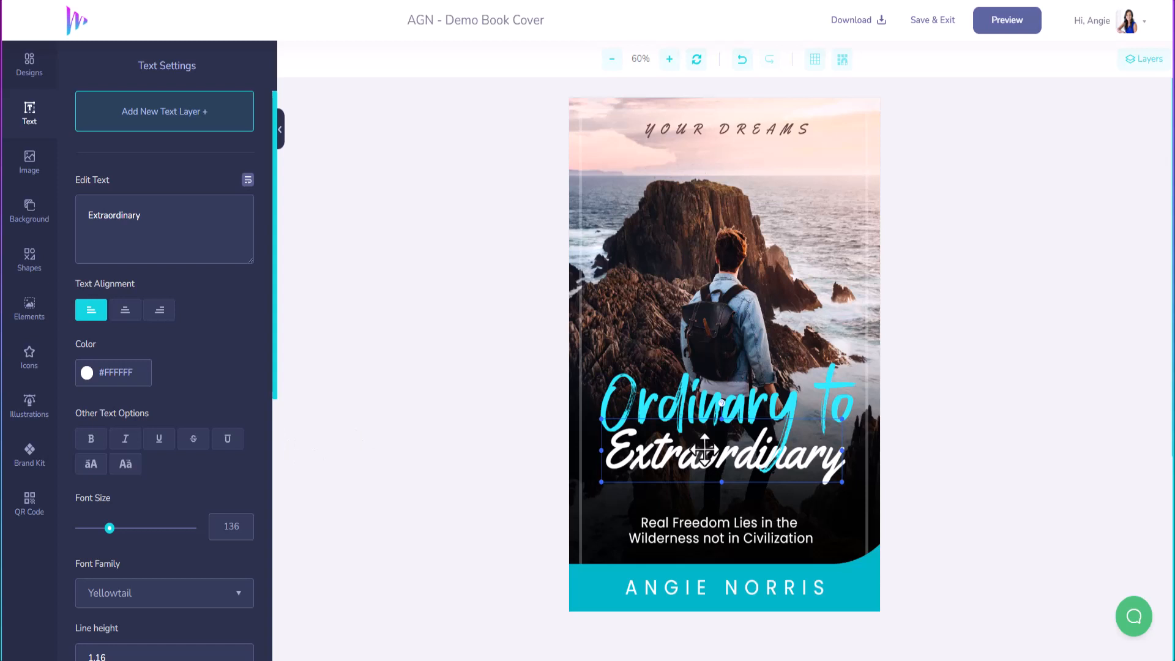
pyautogui.moveTo(704, 452); pyautogui.dragTo(705, 451)
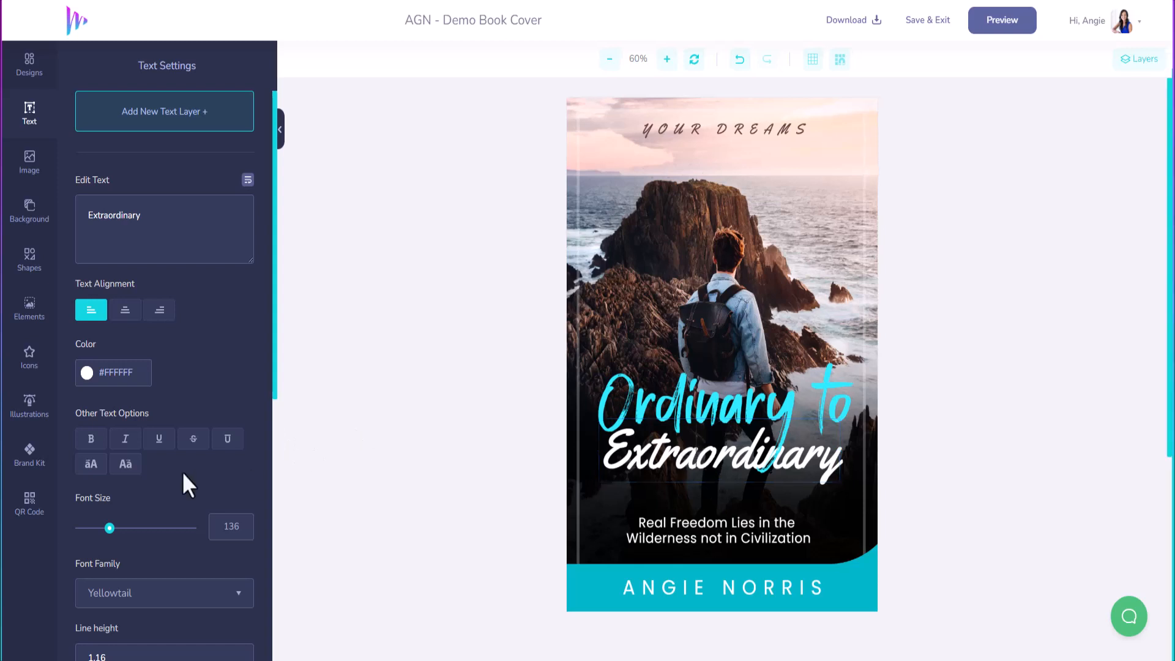
pyautogui.scroll(-8, 149, 482)
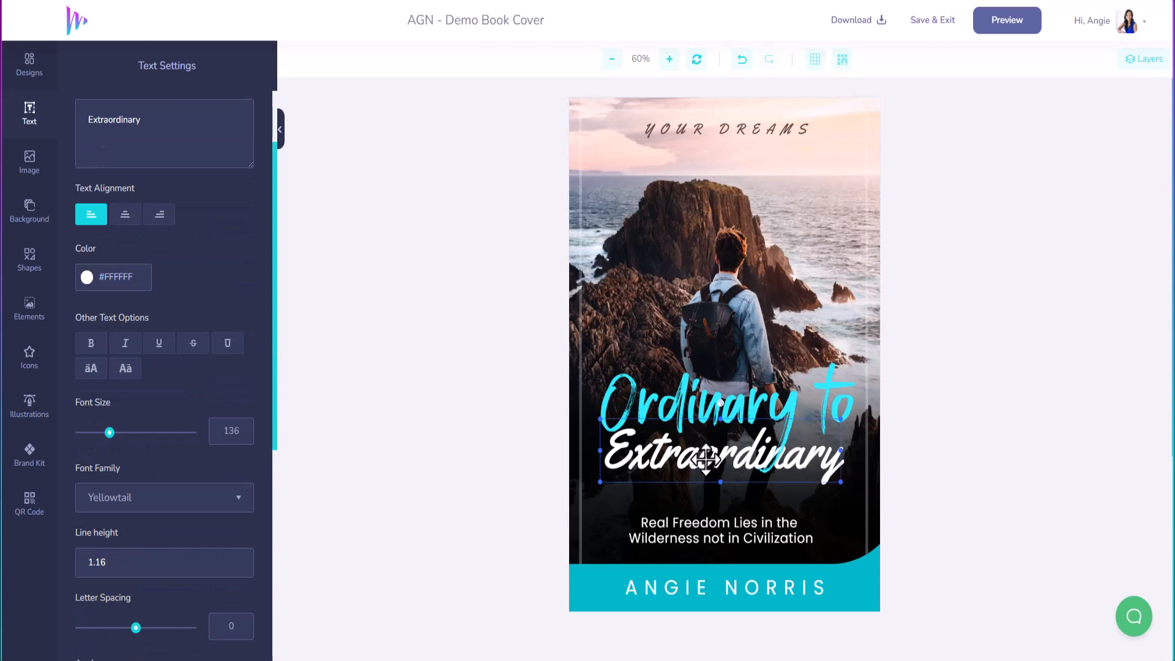
pyautogui.scroll(-6, 183, 483)
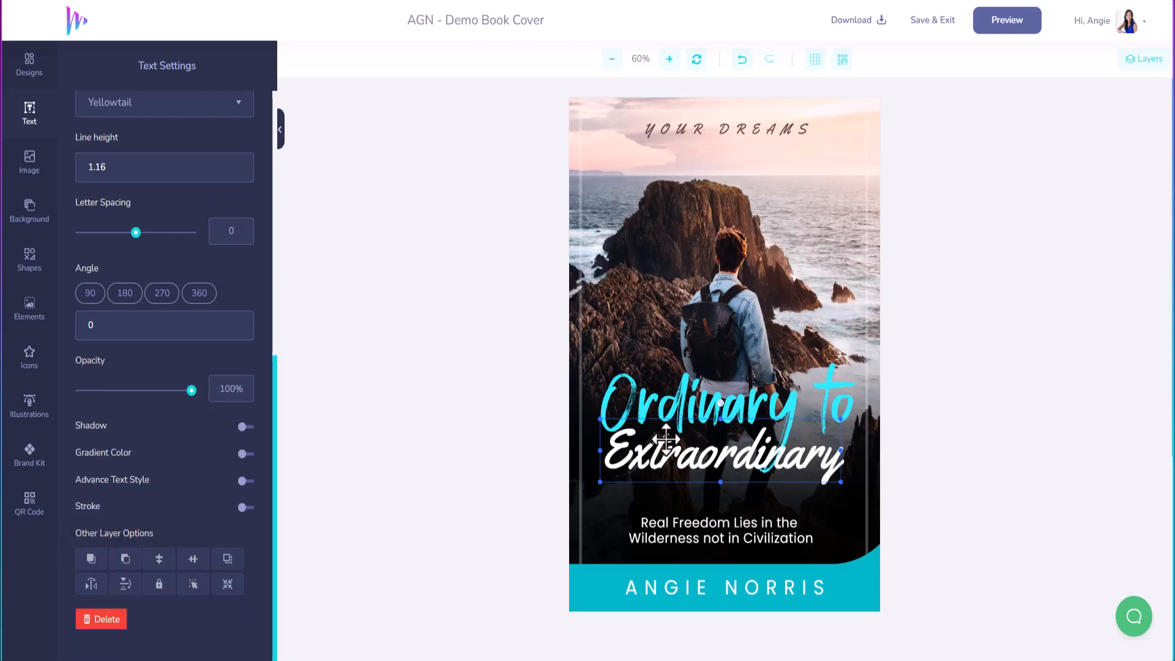
pyautogui.moveTo(751, 409)
pyautogui.mouseDown()
pyautogui.moveTo(762, 381)
pyautogui.moveTo(754, 414)
pyautogui.mouseUp()
pyautogui.moveTo(738, 460); pyautogui.dragTo(744, 462)
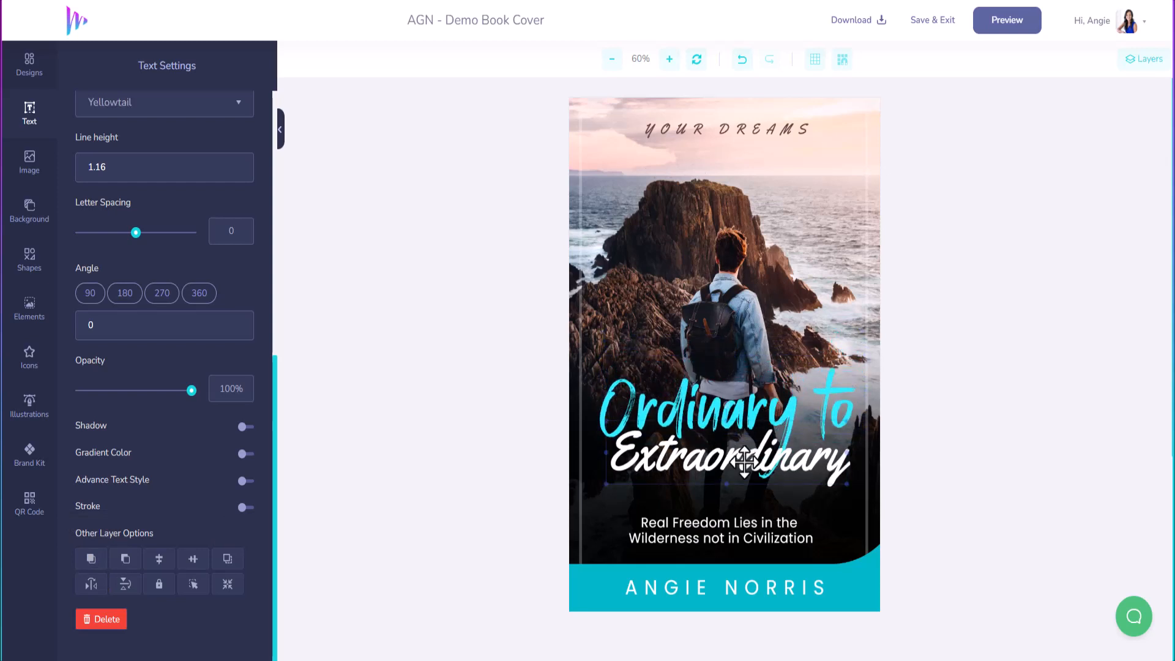
# Step: Send Extraordinary behind 'Ordinary to' and give it letter spacing 2 and size 142
pyautogui.click(126, 559)
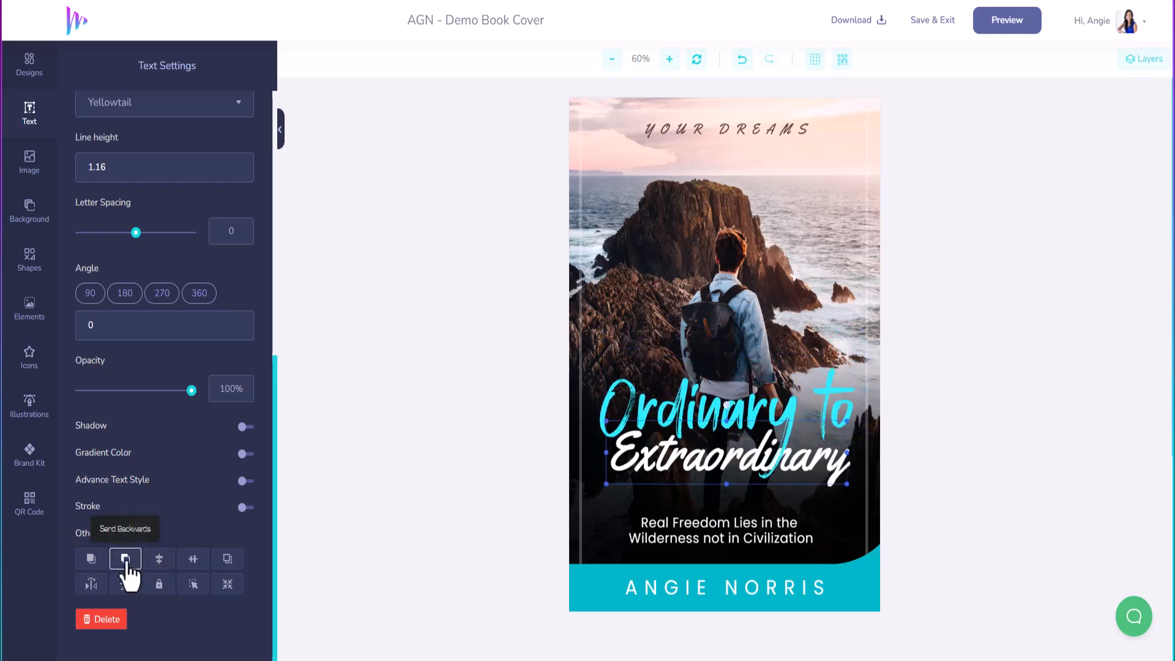
pyautogui.click(1147, 59)
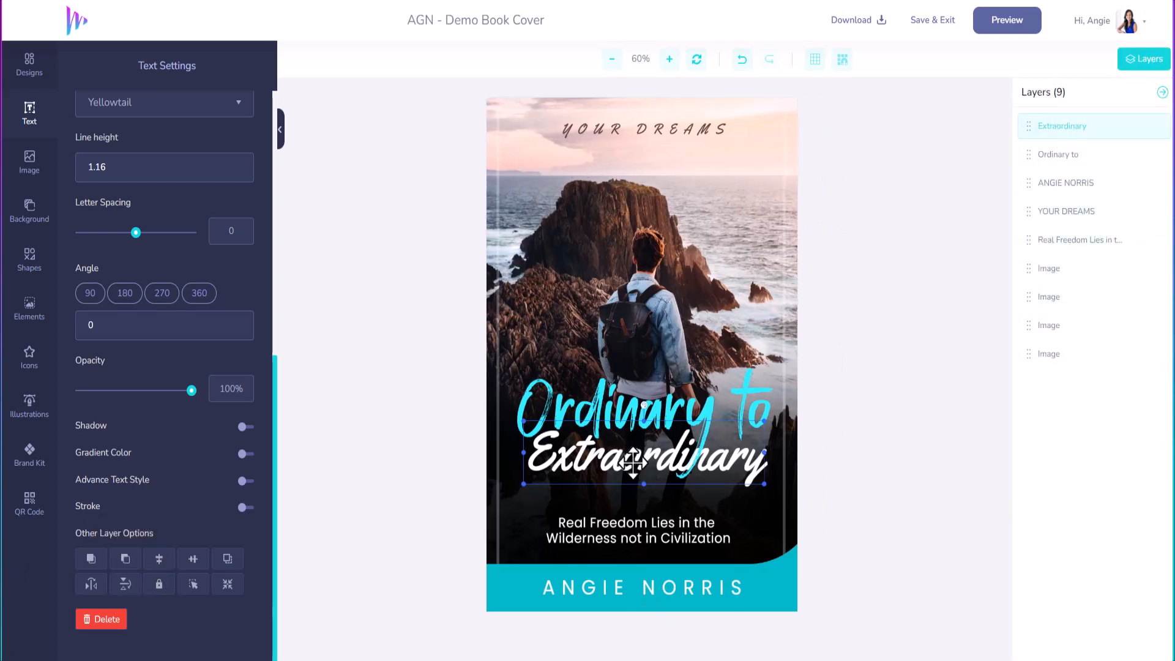
pyautogui.moveTo(633, 463); pyautogui.dragTo(630, 466)
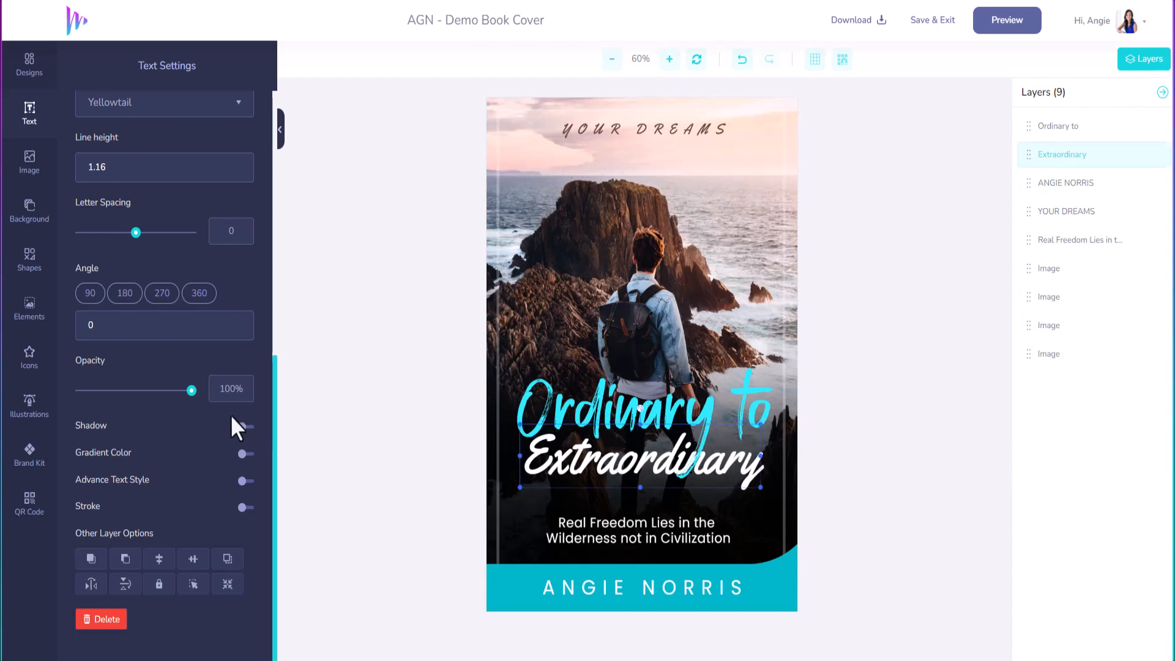
pyautogui.moveTo(136, 236); pyautogui.dragTo(137, 237)
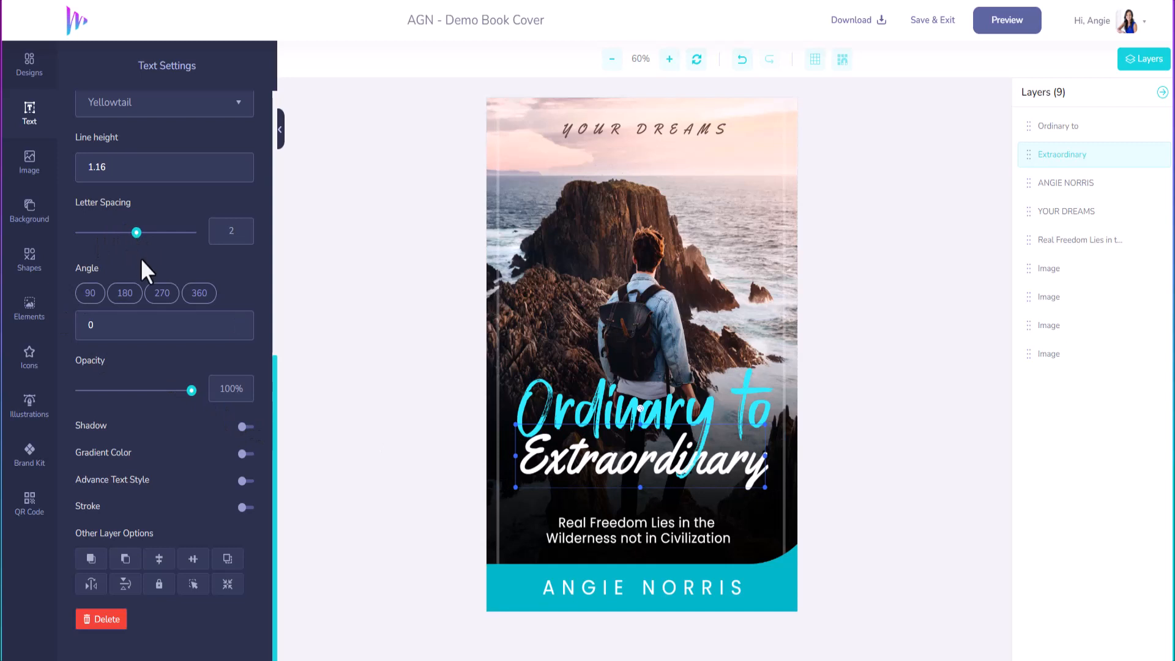
pyautogui.scroll(2, 140, 258)
pyautogui.moveTo(109, 172); pyautogui.dragTo(110, 174)
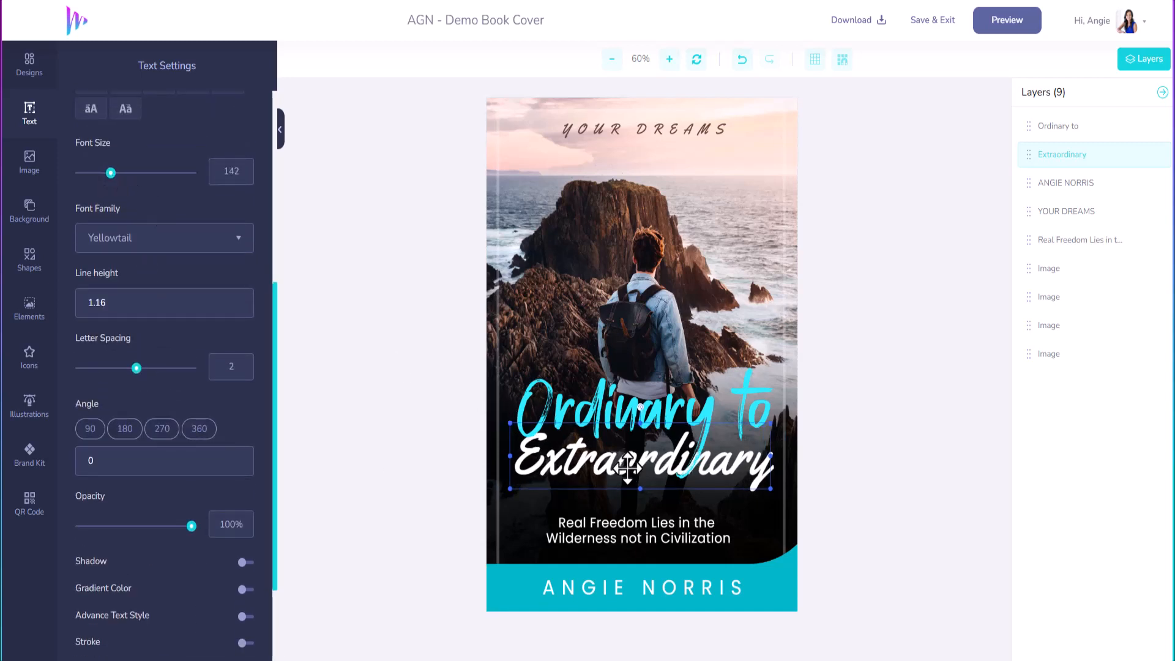
pyautogui.scroll(-2, 627, 469)
pyautogui.scroll(-2, 627, 468)
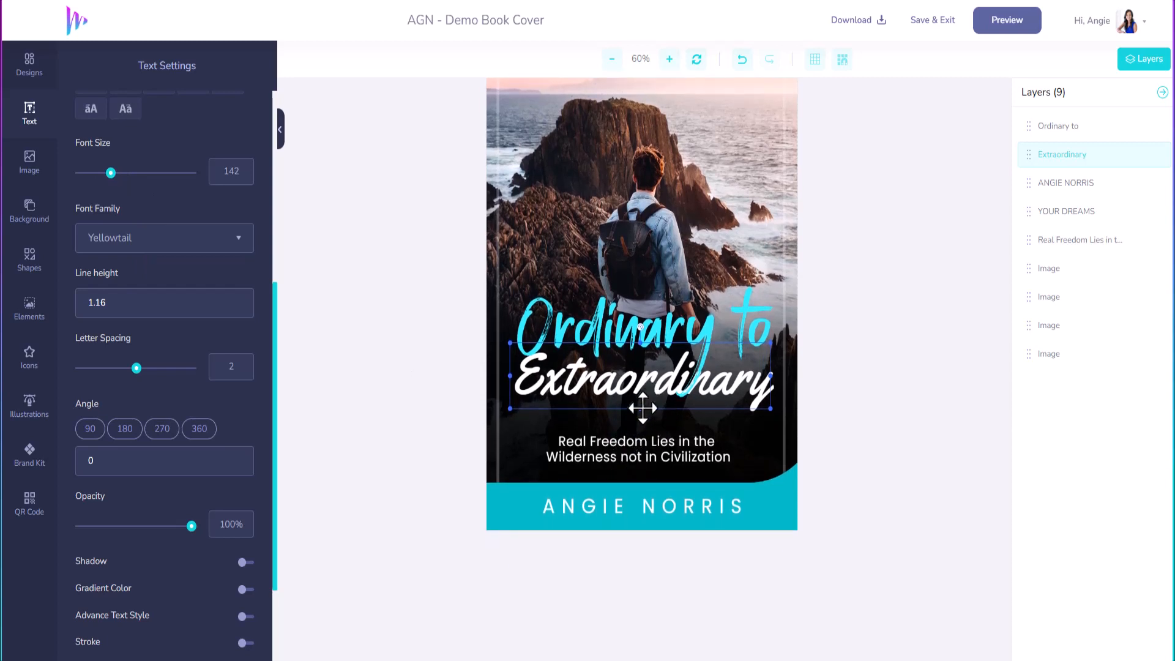
pyautogui.scroll(3, 658, 584)
# Step: Replace the Real Freedom subtitle's first line with 'Find The Path To Go From Ordinary'
pyautogui.click(629, 537)
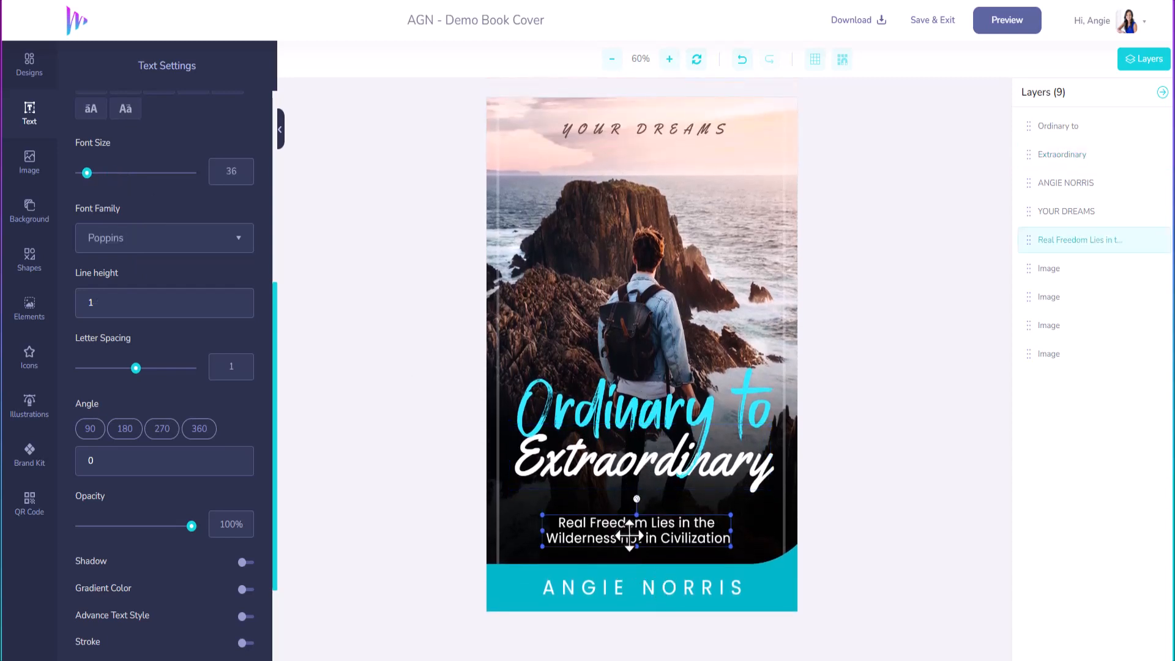
pyautogui.click(627, 534)
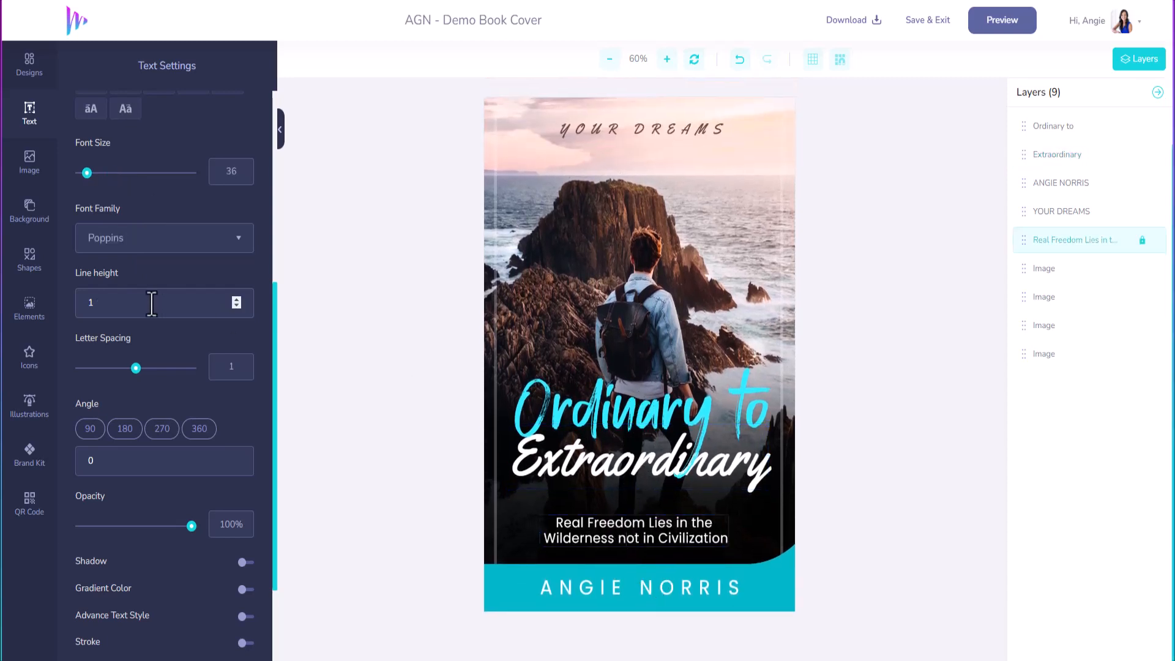
pyautogui.scroll(5, 120, 229)
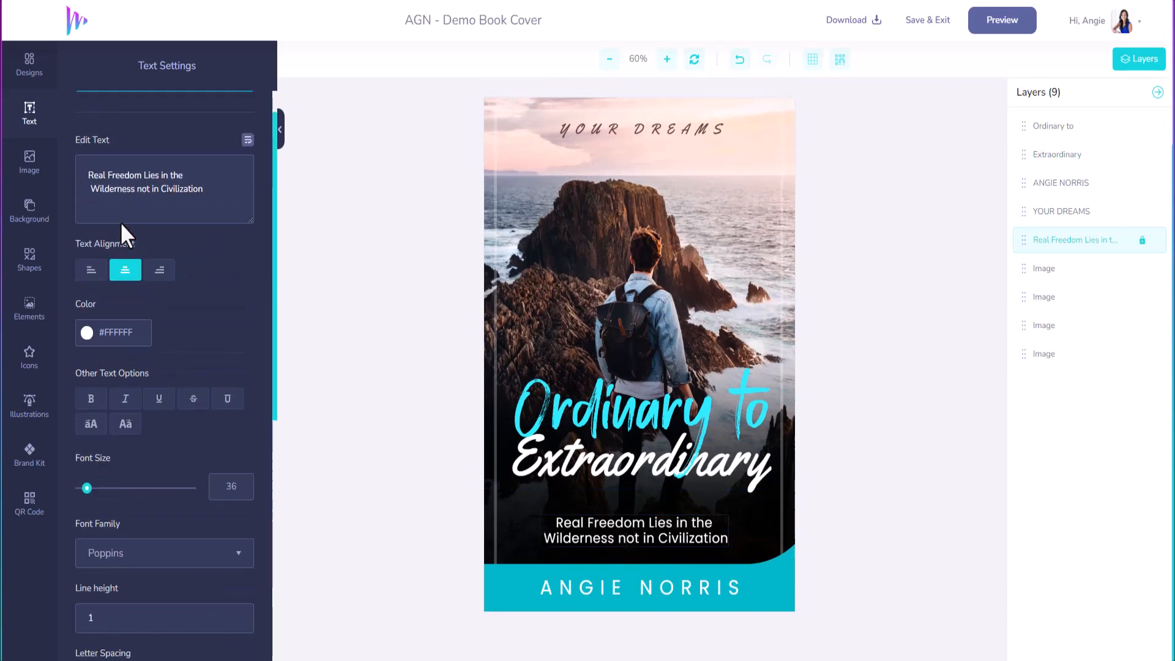
pyautogui.moveTo(185, 199); pyautogui.dragTo(61, 211)
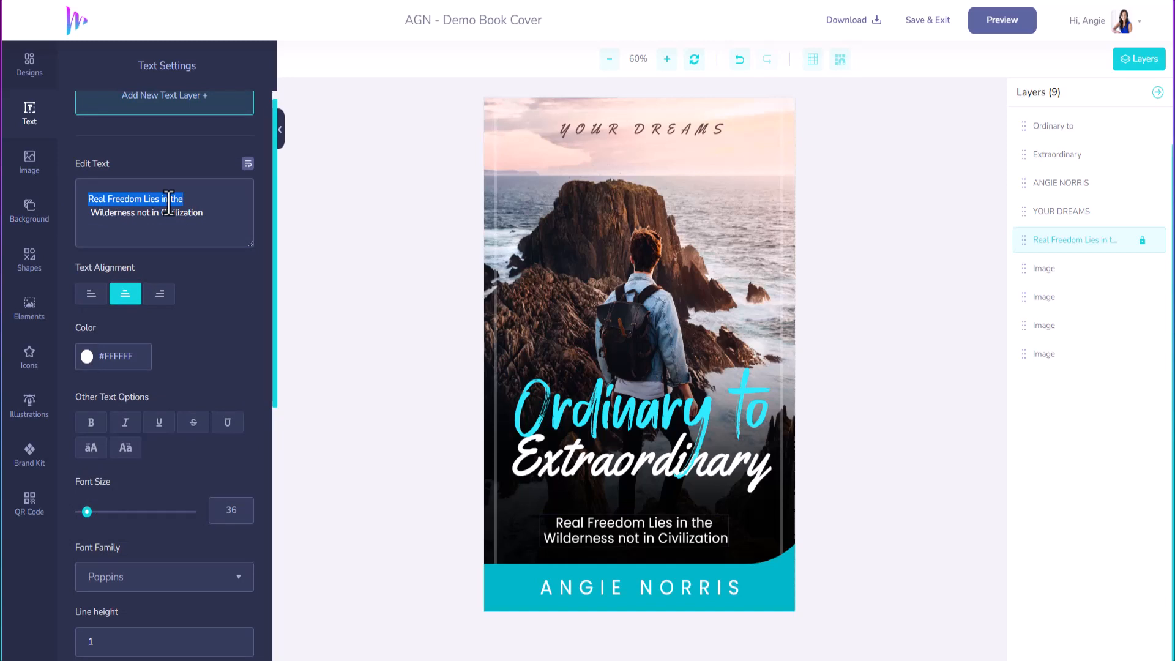
pyautogui.write('FIN')
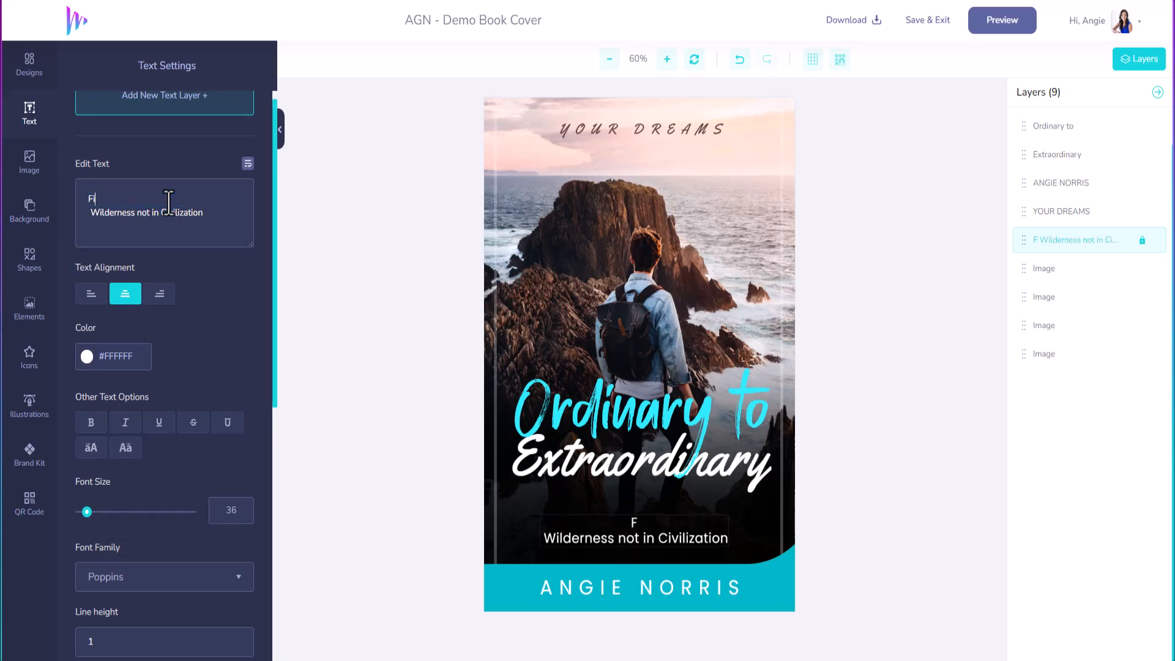
pyautogui.write('d The Path')
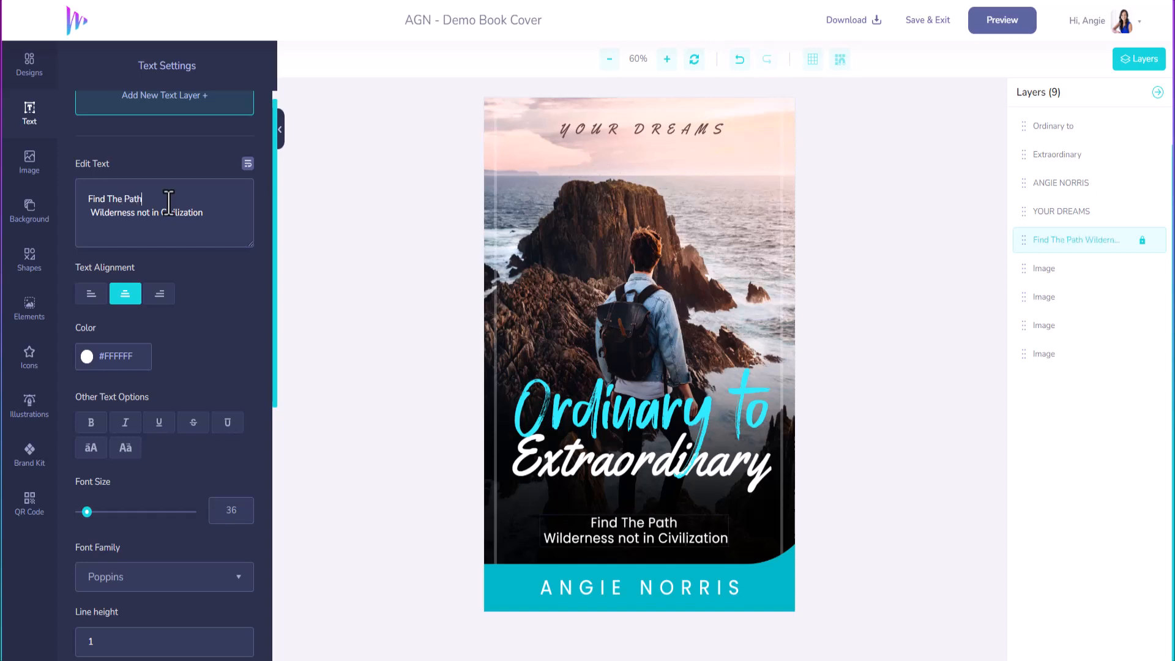
pyautogui.write(' To Go')
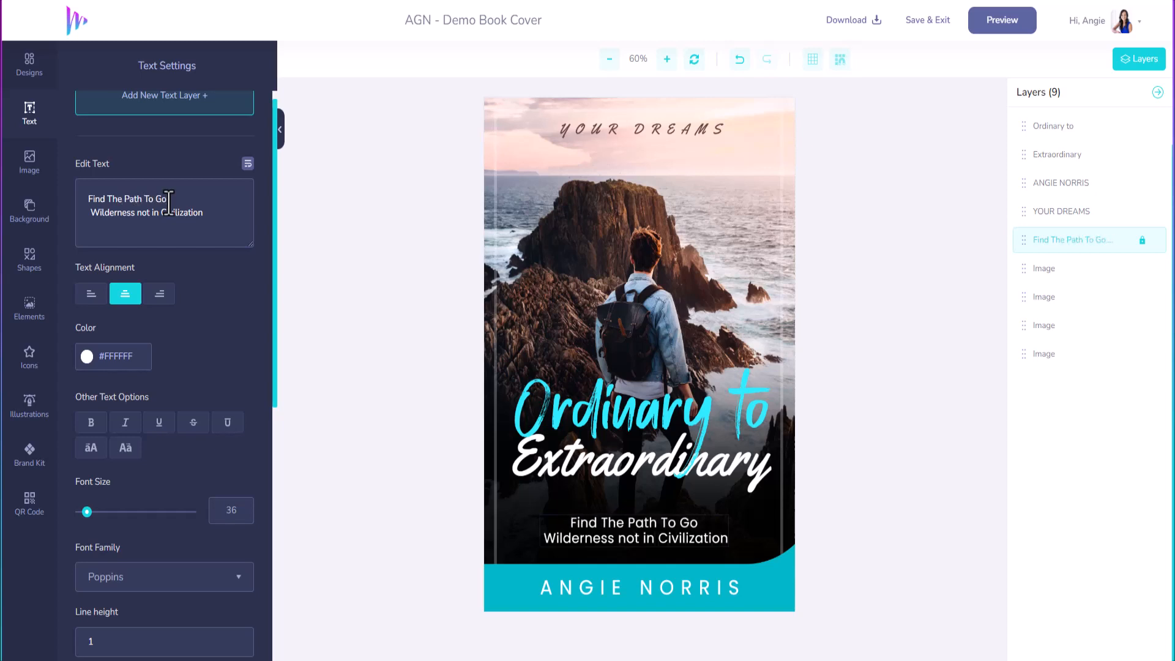
pyautogui.write(' From Ordinary')
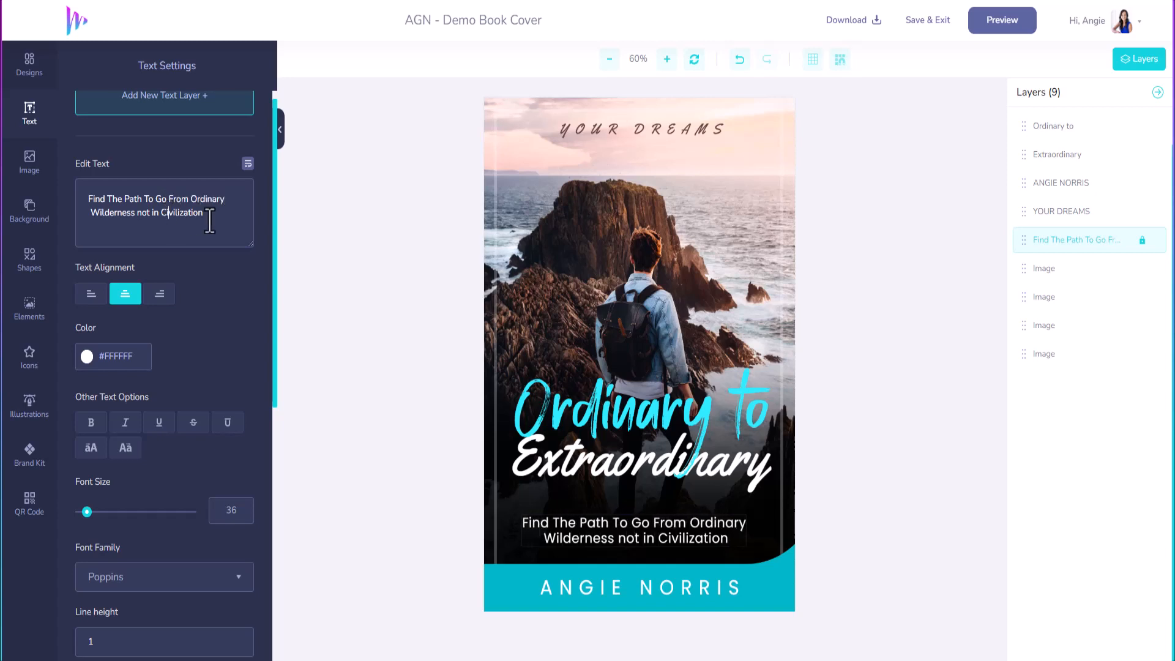
# Step: Set the subtitle's second line to 'To Extraordinary', fixing the typo and line break
pyautogui.moveTo(210, 221); pyautogui.dragTo(89, 218)
pyautogui.write('To Extroa')
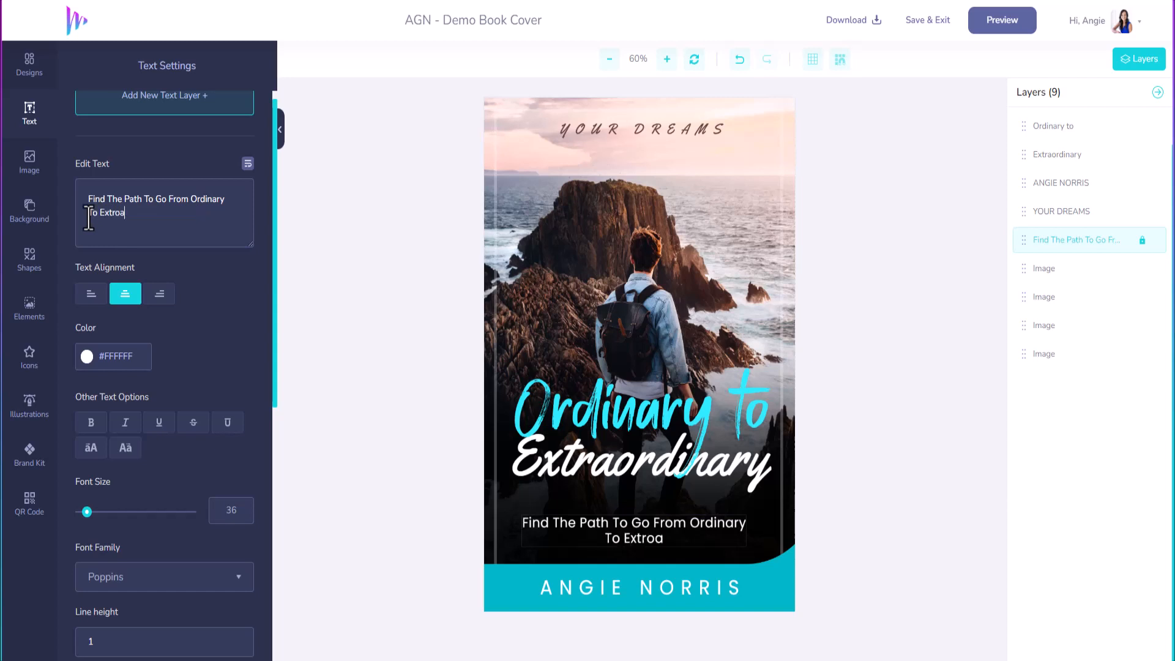
pyautogui.write('rdinary')
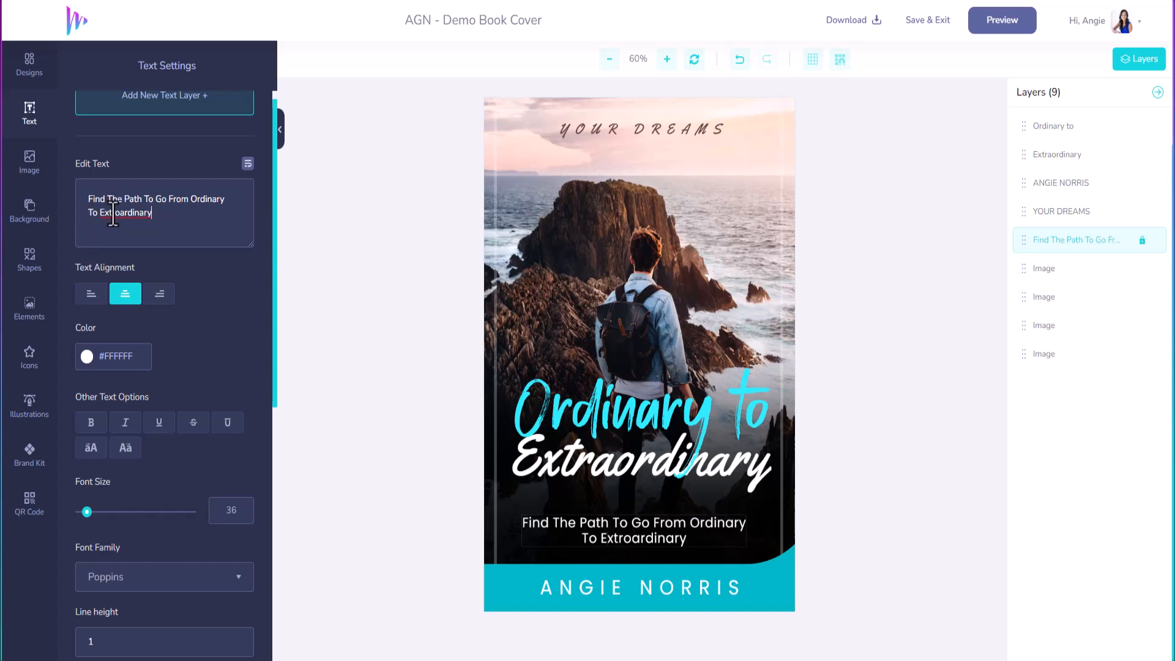
pyautogui.write('a')
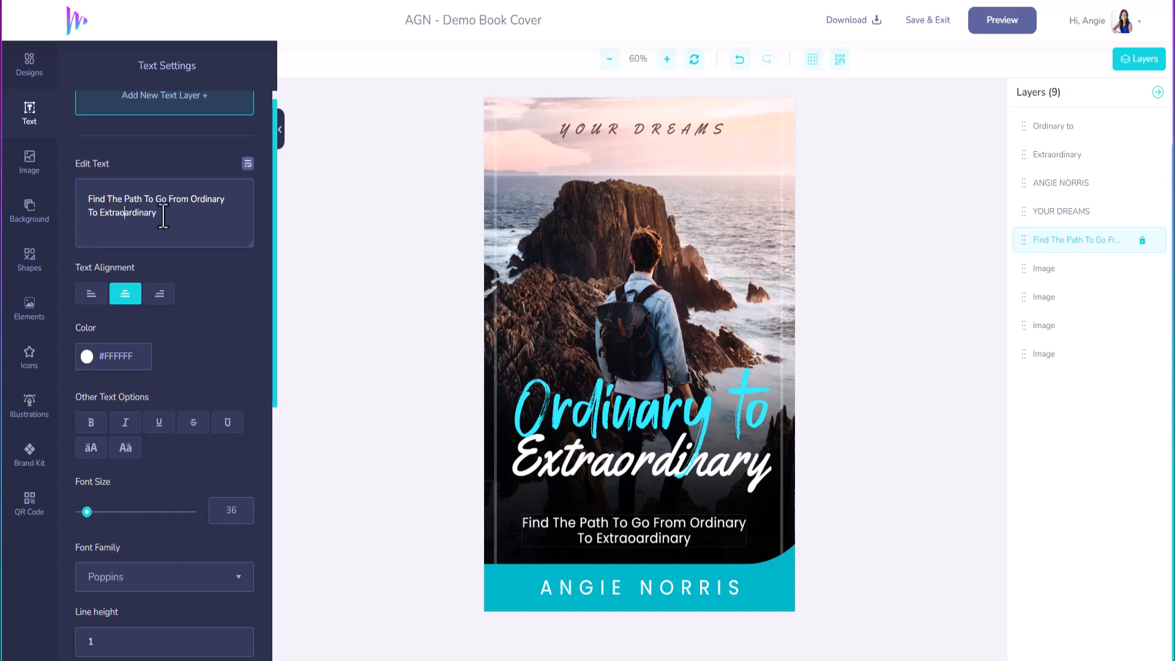
pyautogui.press('Delete')
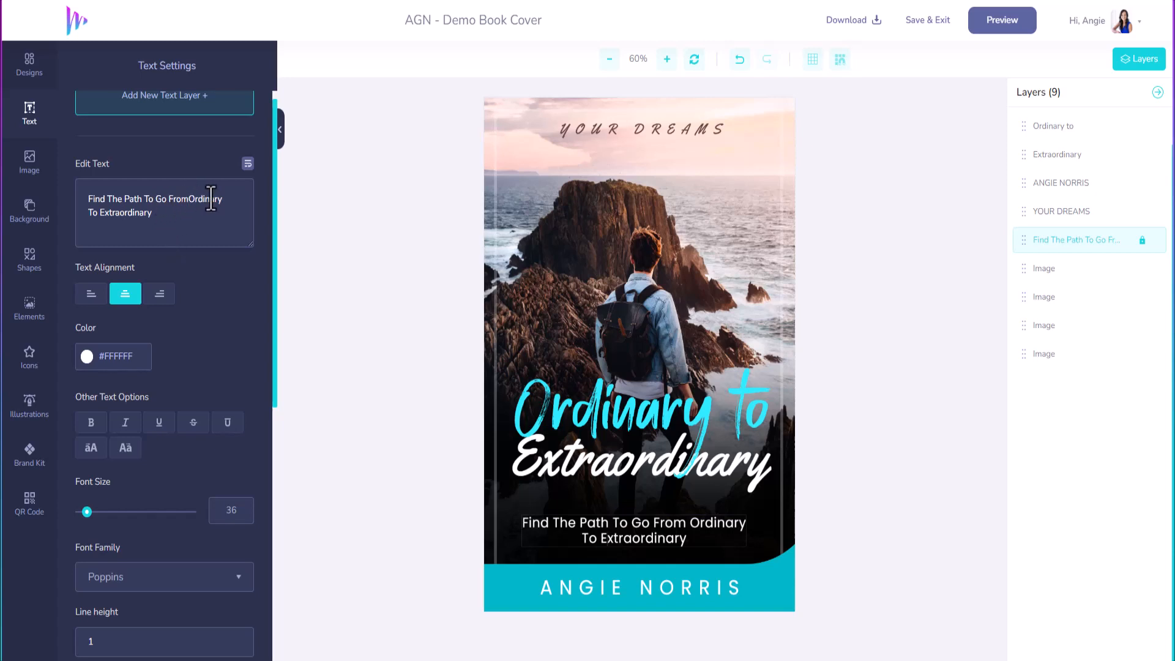
pyautogui.press('Return')
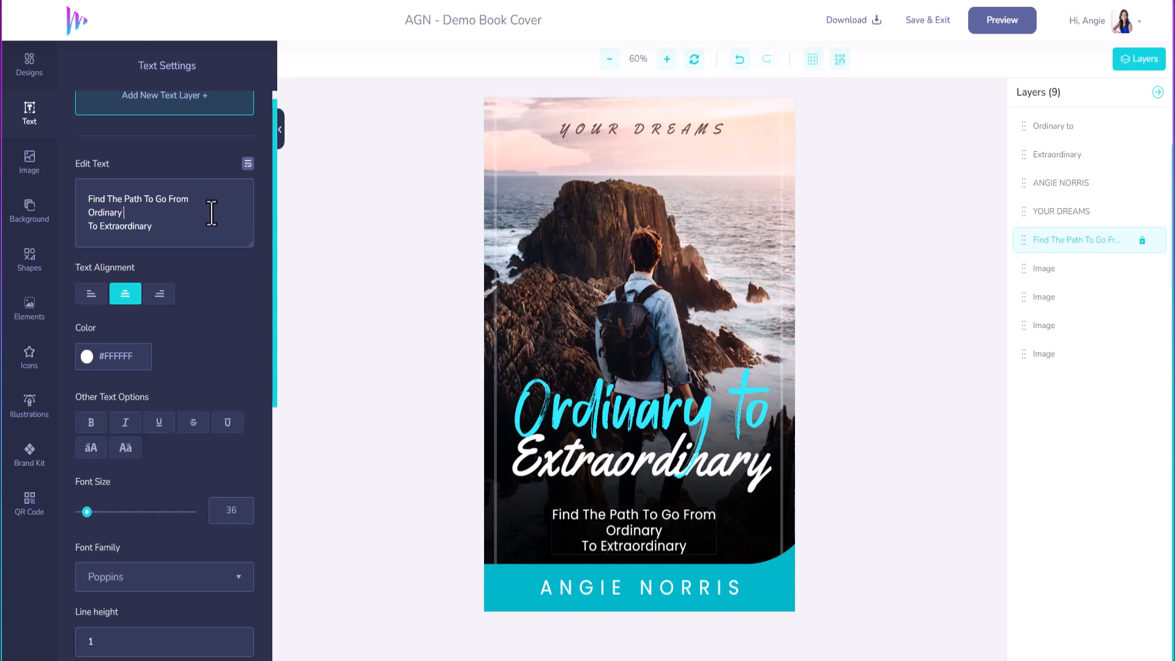
pyautogui.press('Delete')
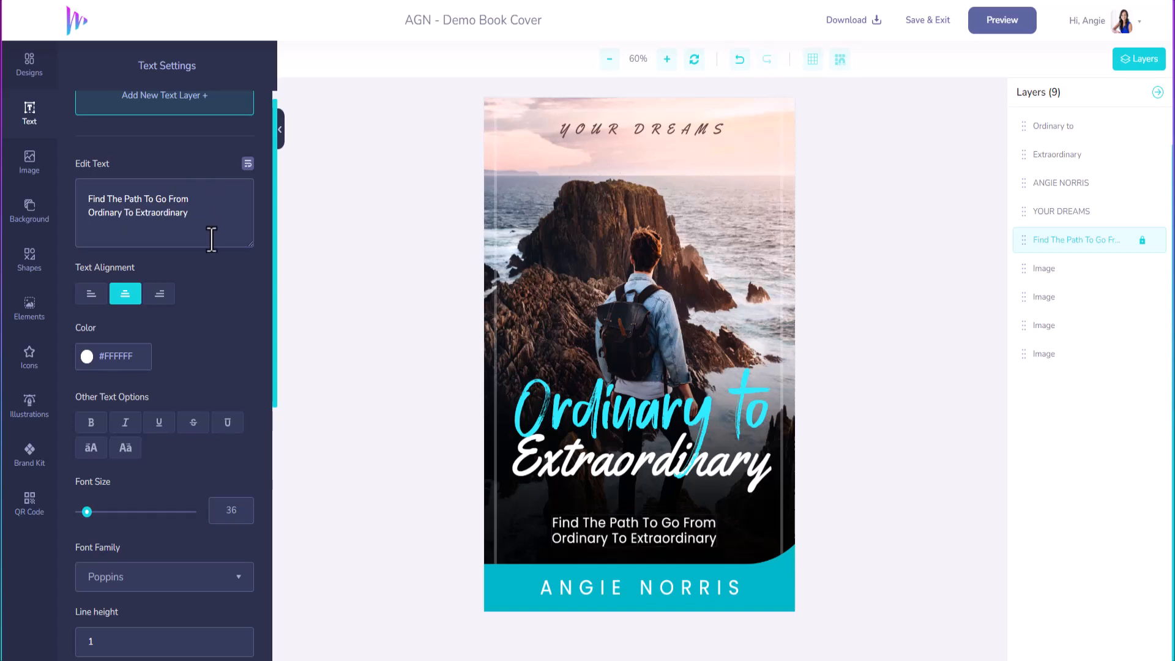
pyautogui.click(683, 128)
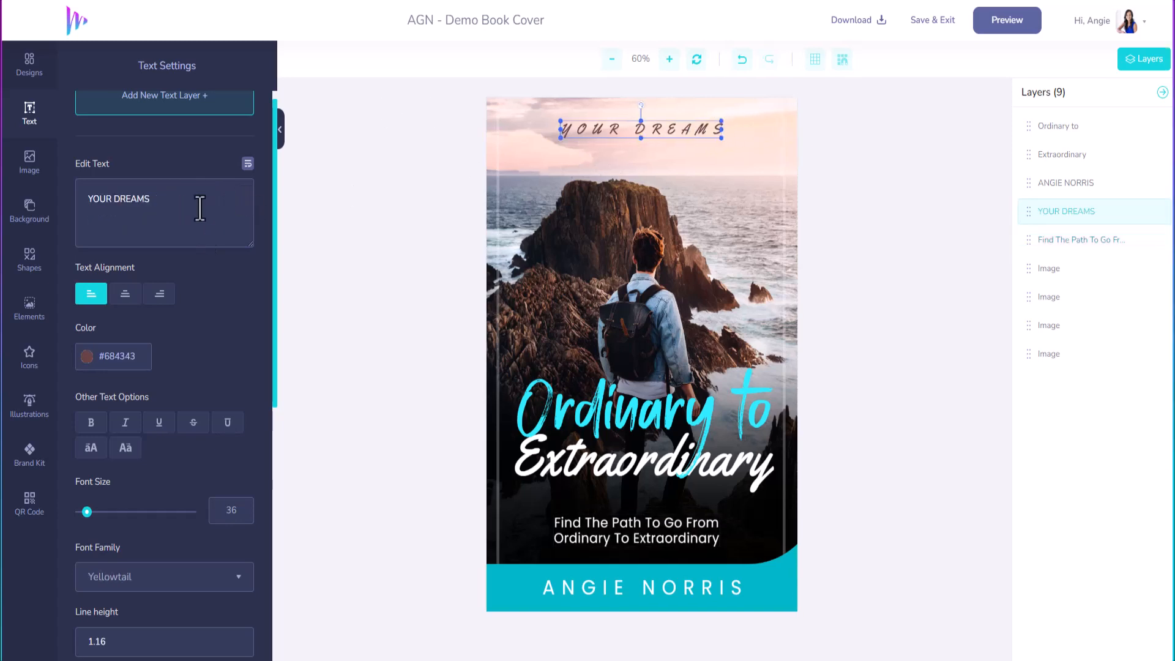
# Step: Change the top tagline to read LIVE YOUR DREAMS
pyautogui.click(92, 199)
pyautogui.write('LIVE')
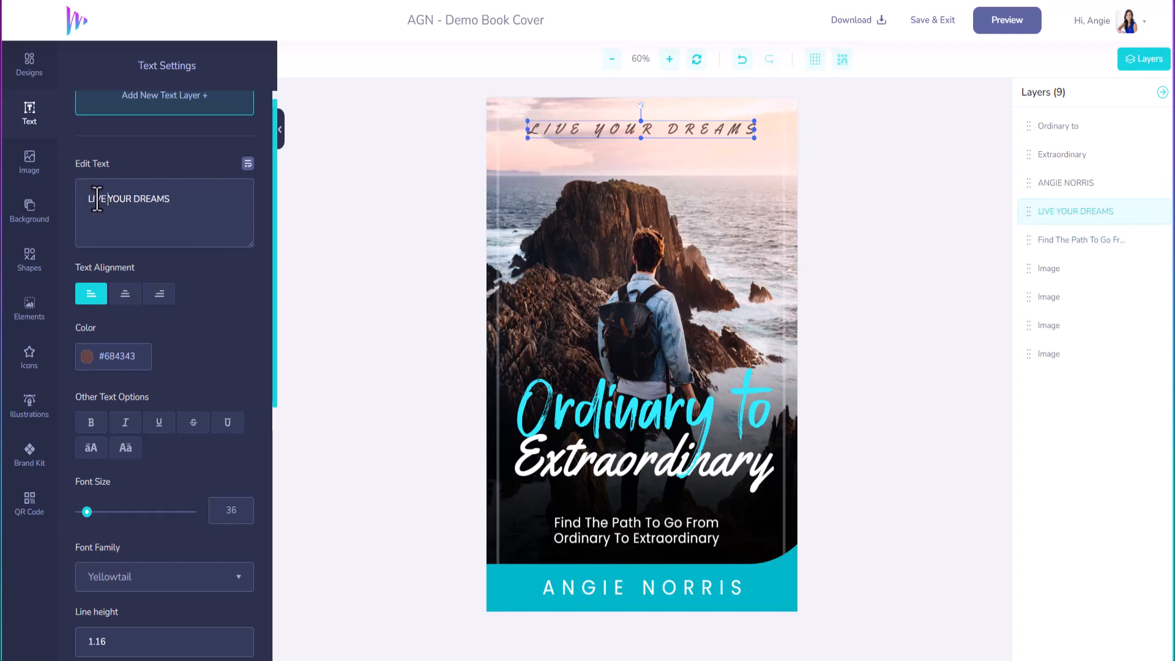
pyautogui.click(88, 358)
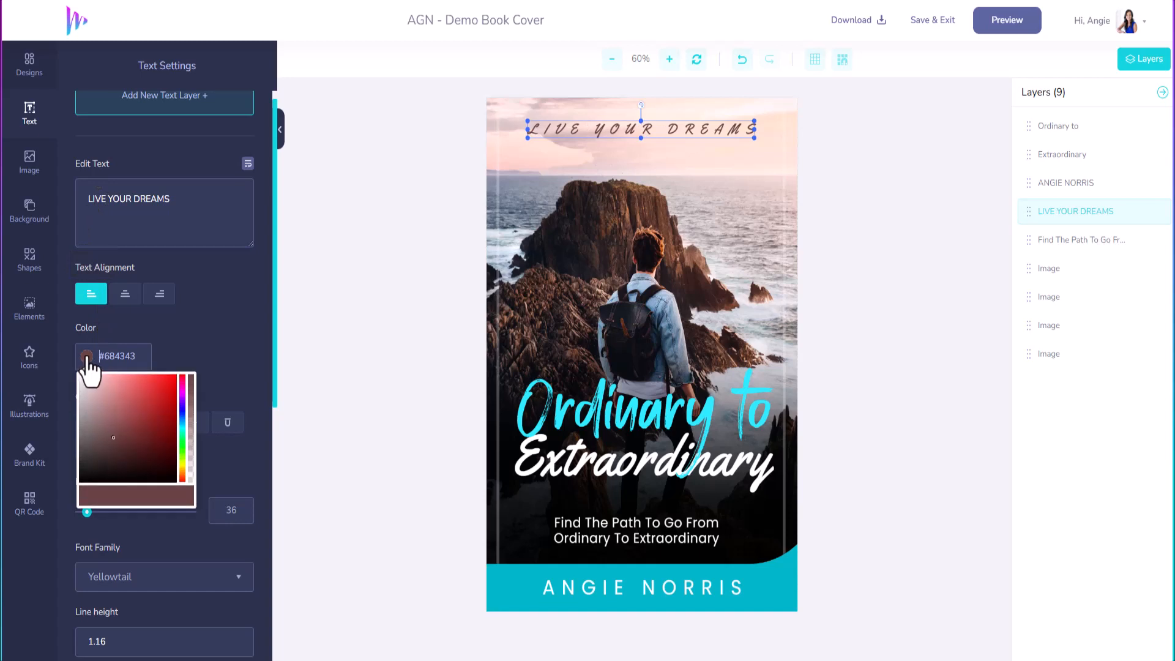
pyautogui.click(88, 354)
# Step: Recolour the tagline to the brand kit cyan and add the brand logo to the cover
pyautogui.click(27, 461)
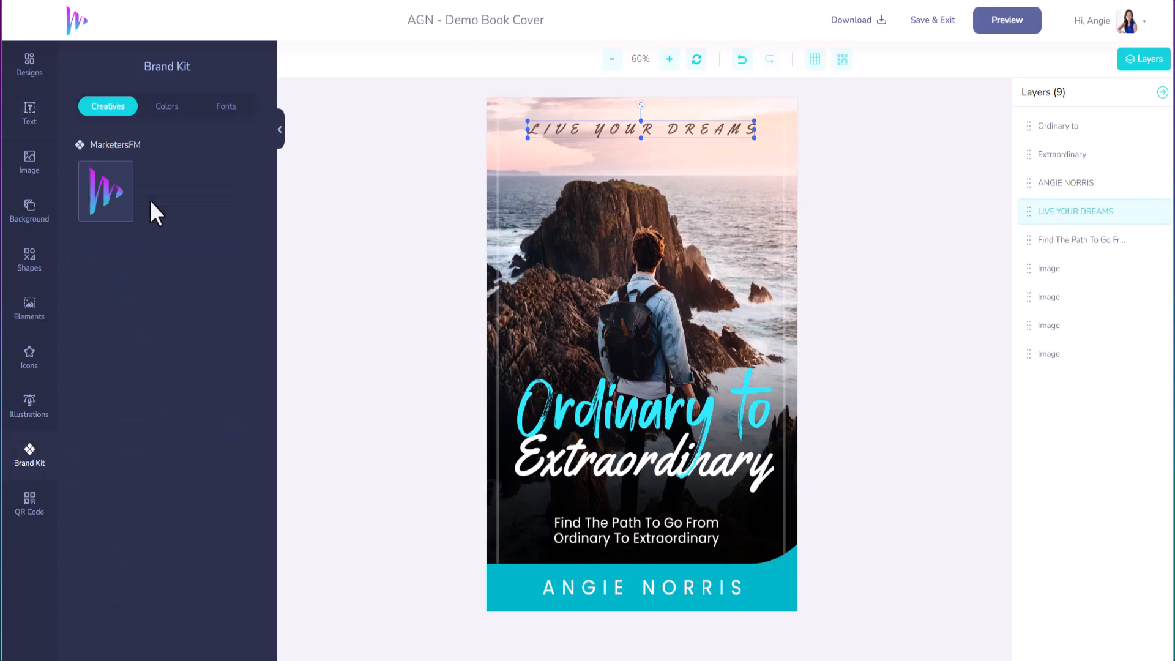
pyautogui.click(160, 108)
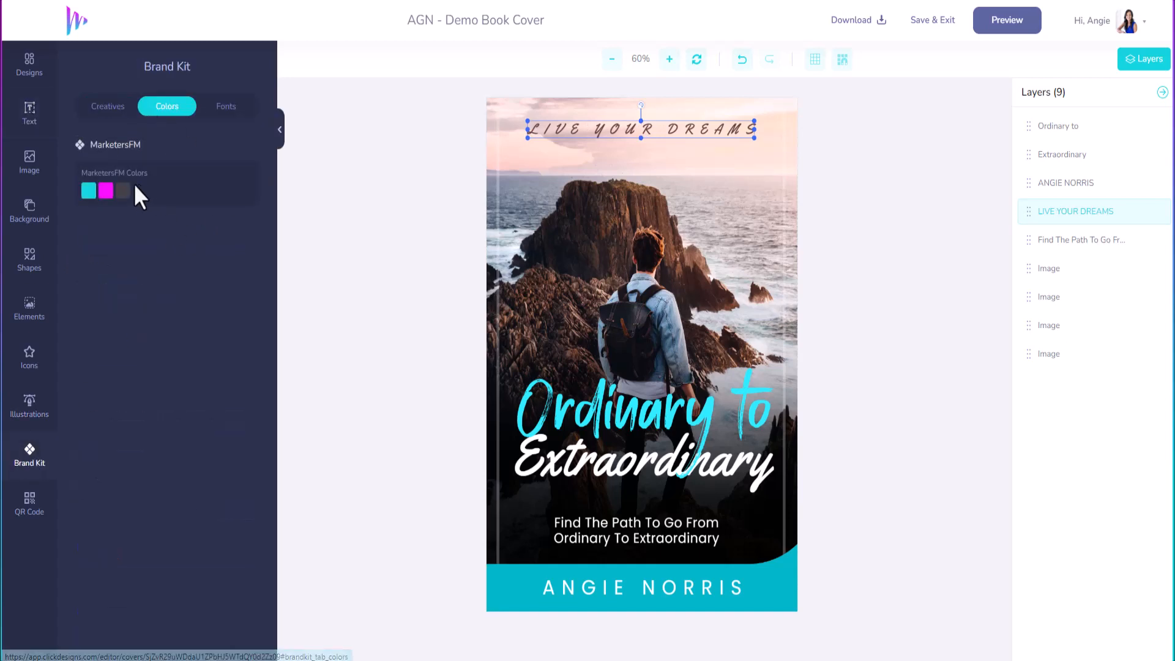
pyautogui.click(89, 191)
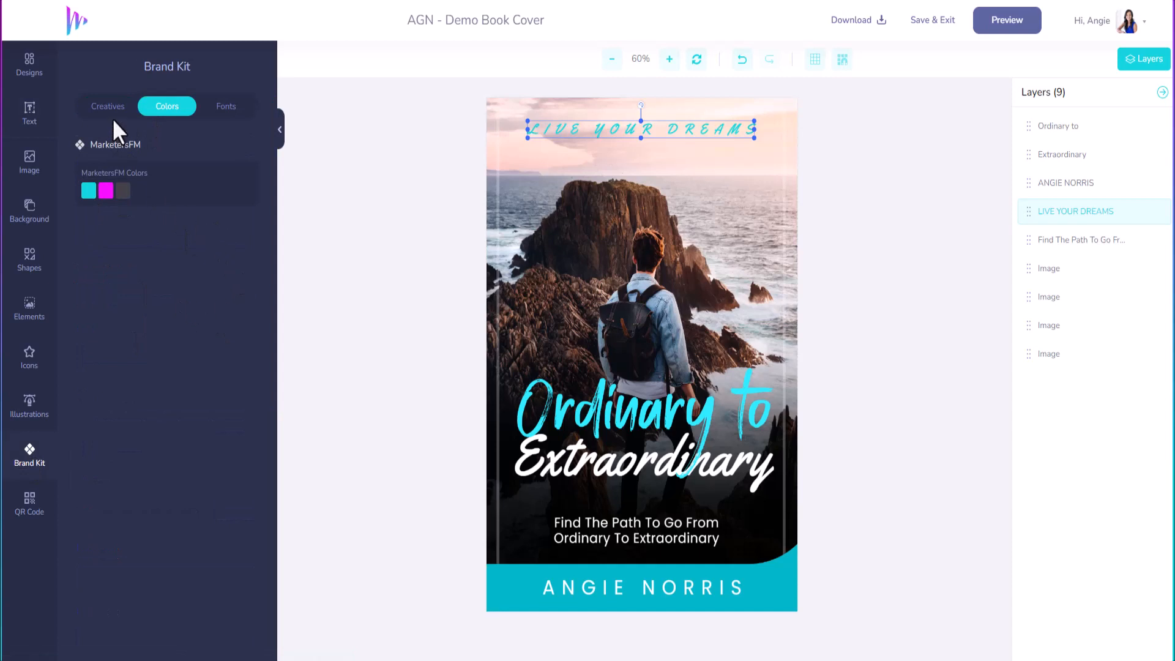
pyautogui.click(110, 109)
pyautogui.click(108, 207)
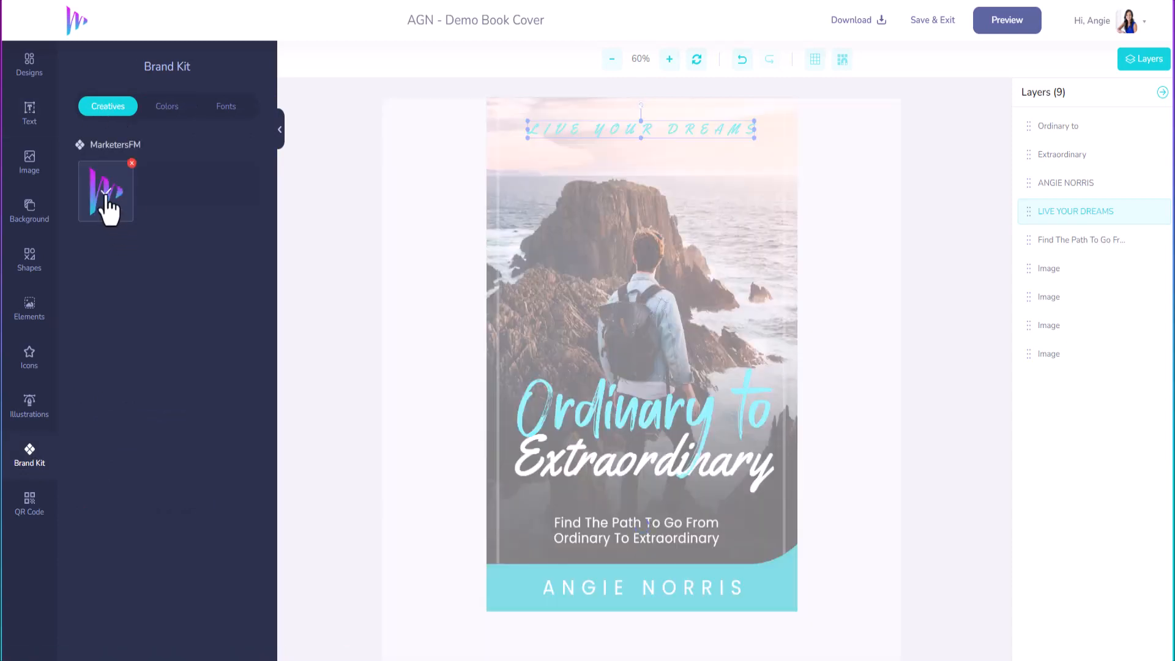
# Step: Shrink the brand logo and place it just below the LIVE YOUR DREAMS tagline
pyautogui.click(571, 269)
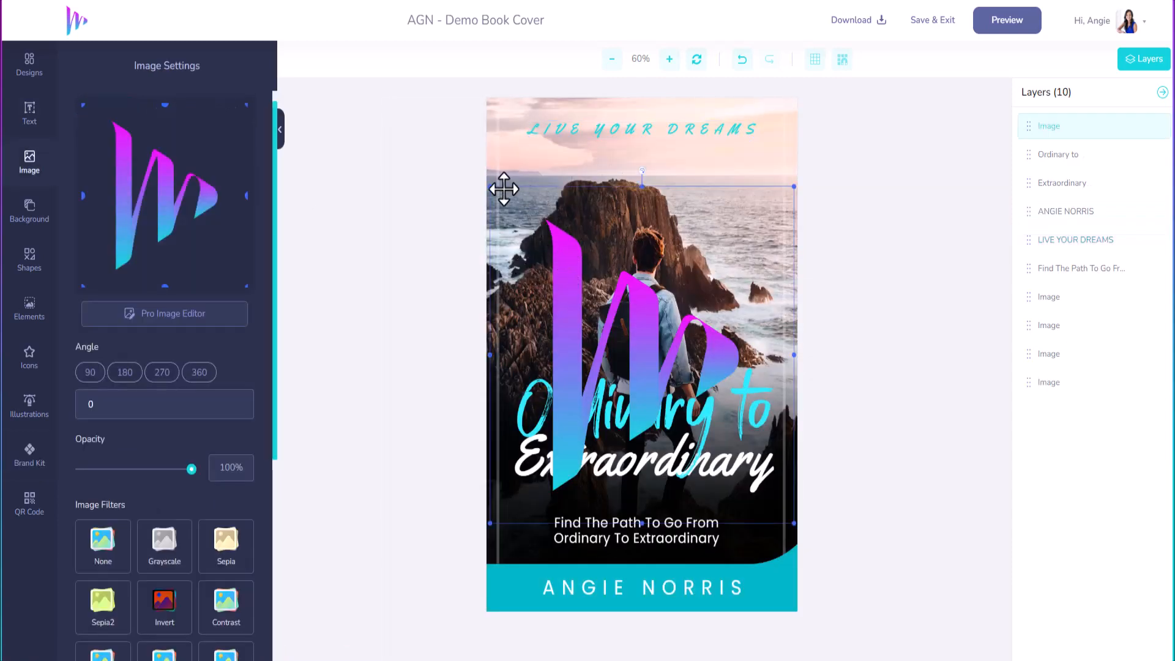
pyautogui.moveTo(482, 181); pyautogui.dragTo(639, 180)
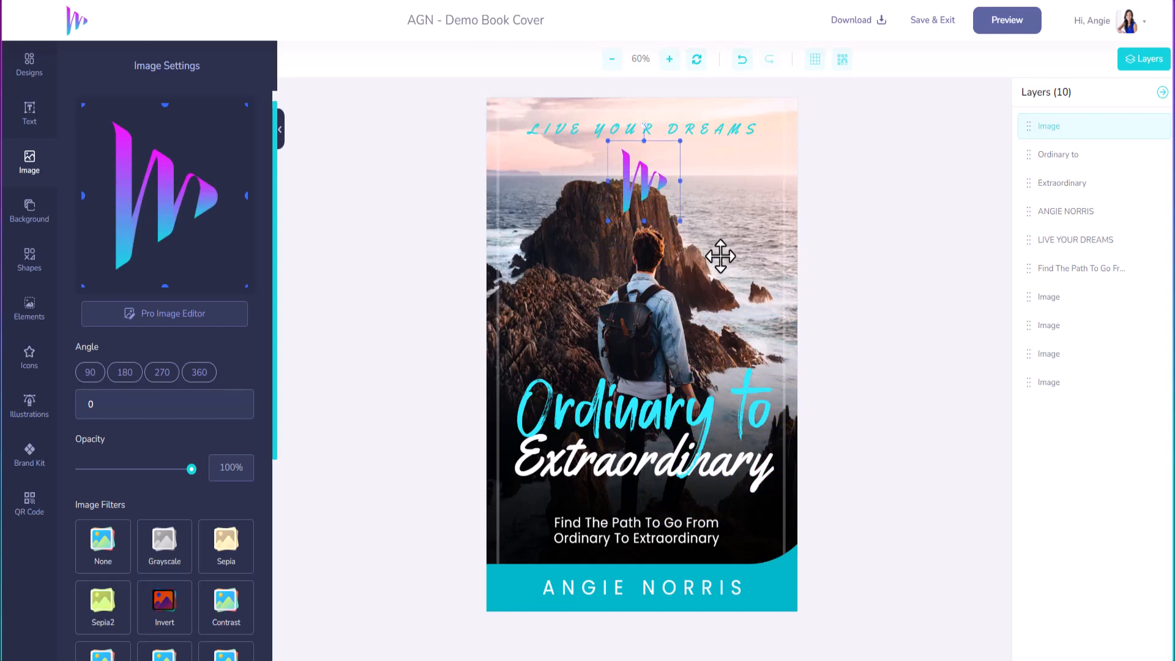
pyautogui.click(720, 256)
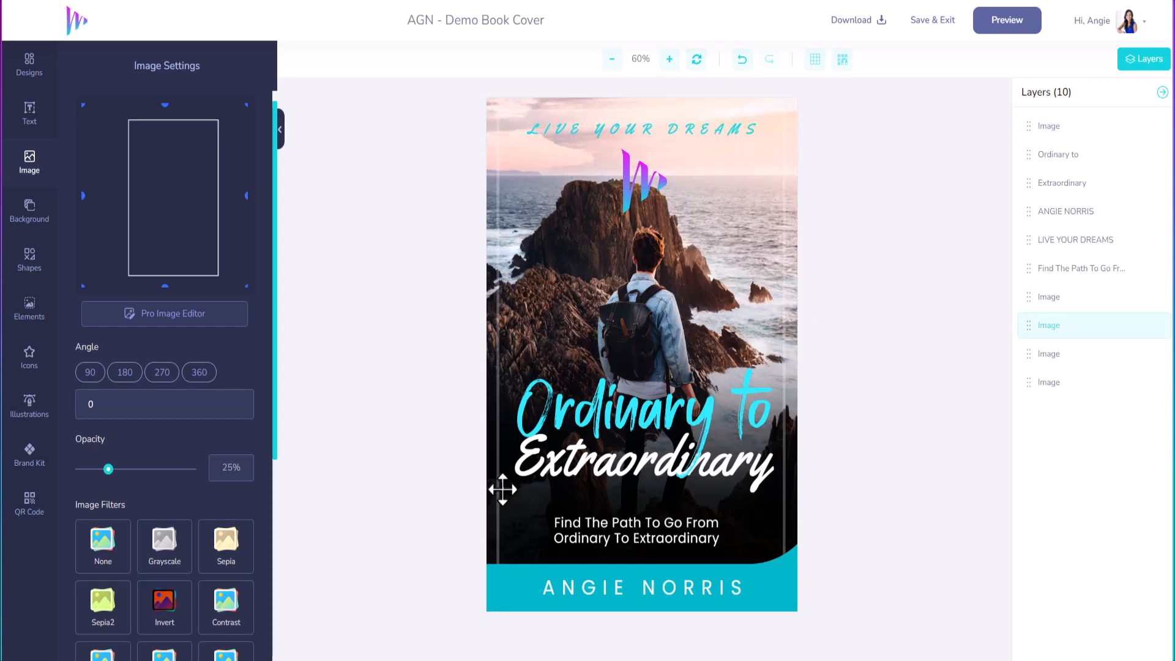
pyautogui.click(525, 348)
pyautogui.click(534, 248)
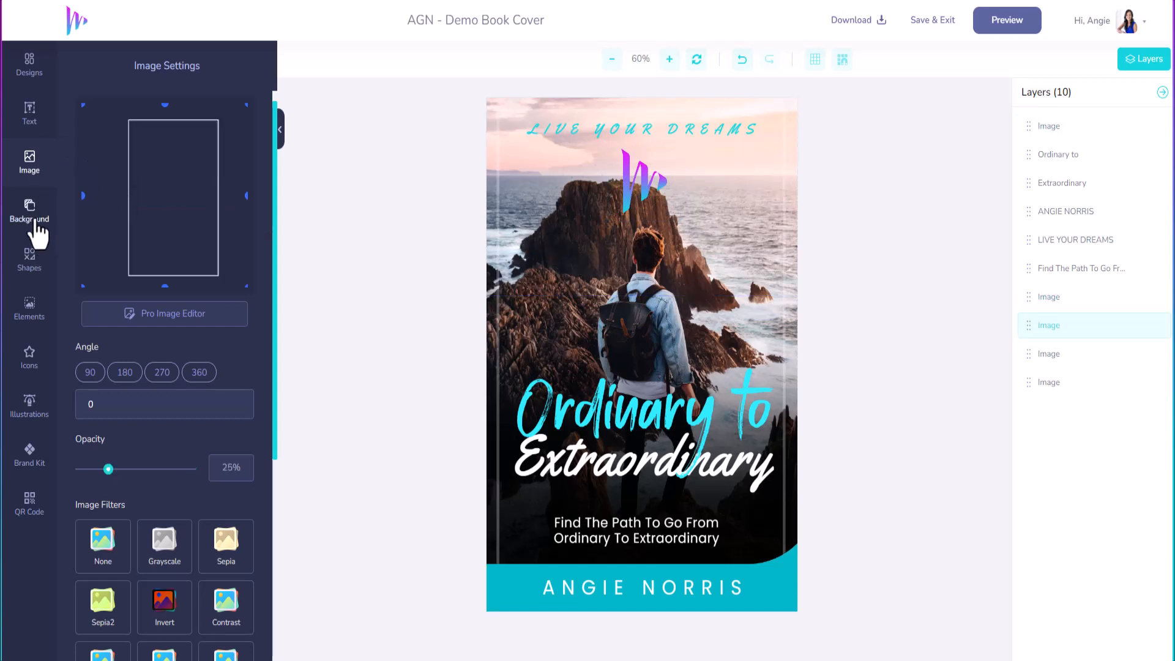
# Step: Bring up the Background image options and return from the Library to the uploaded images
pyautogui.click(34, 225)
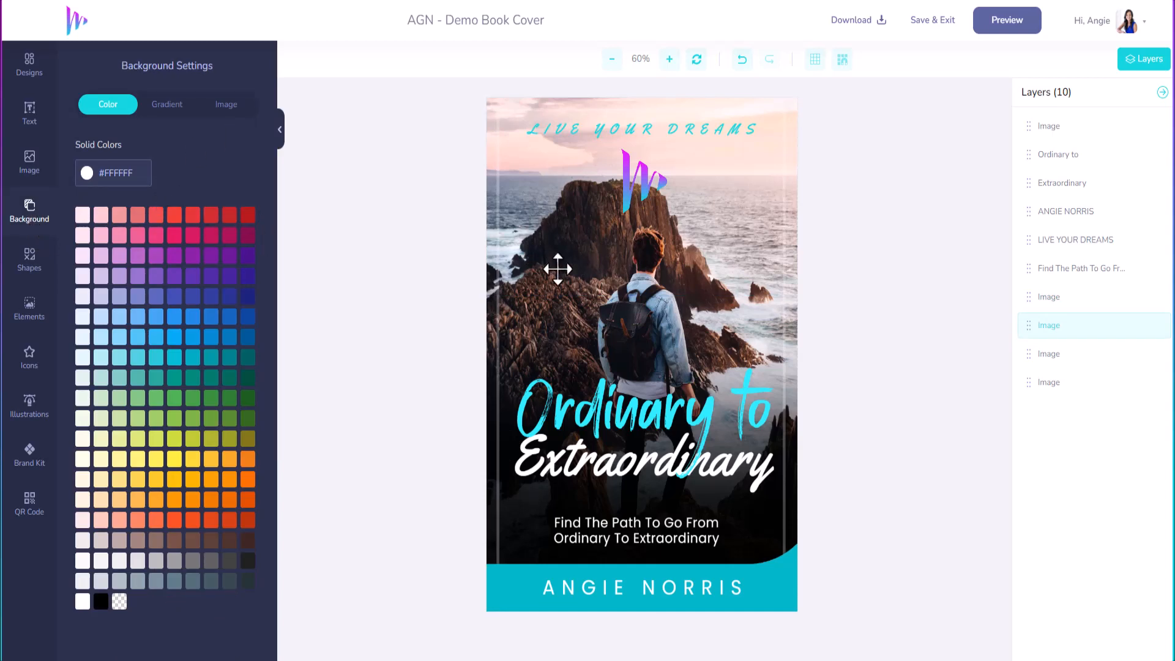
pyautogui.click(167, 109)
pyautogui.click(229, 108)
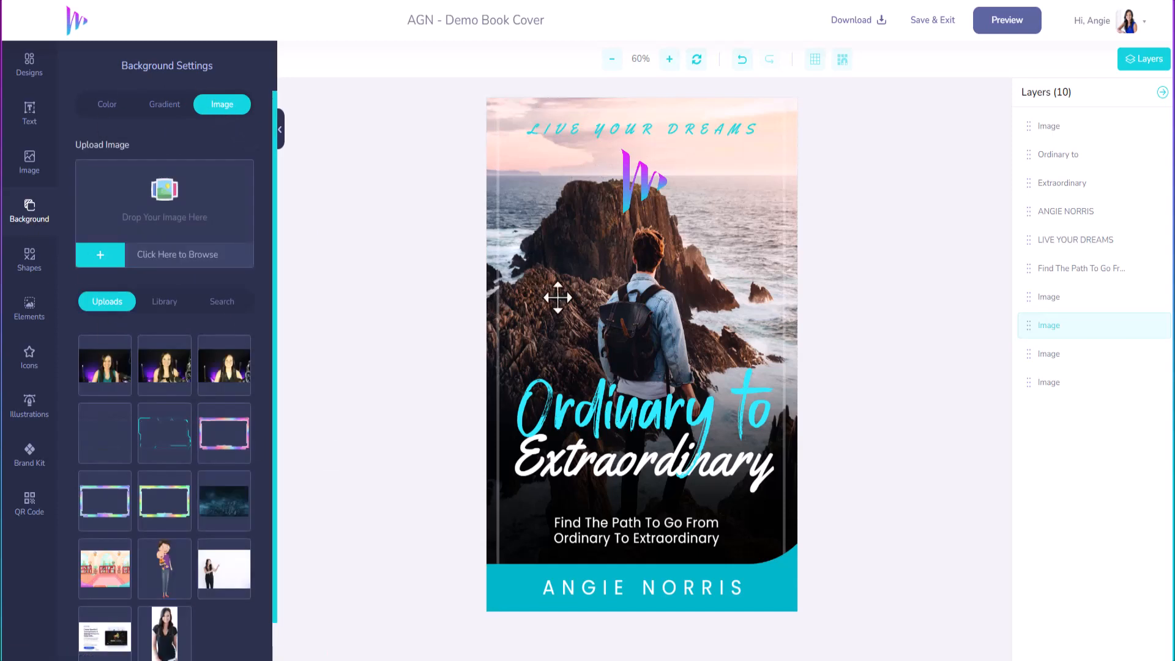
pyautogui.click(150, 308)
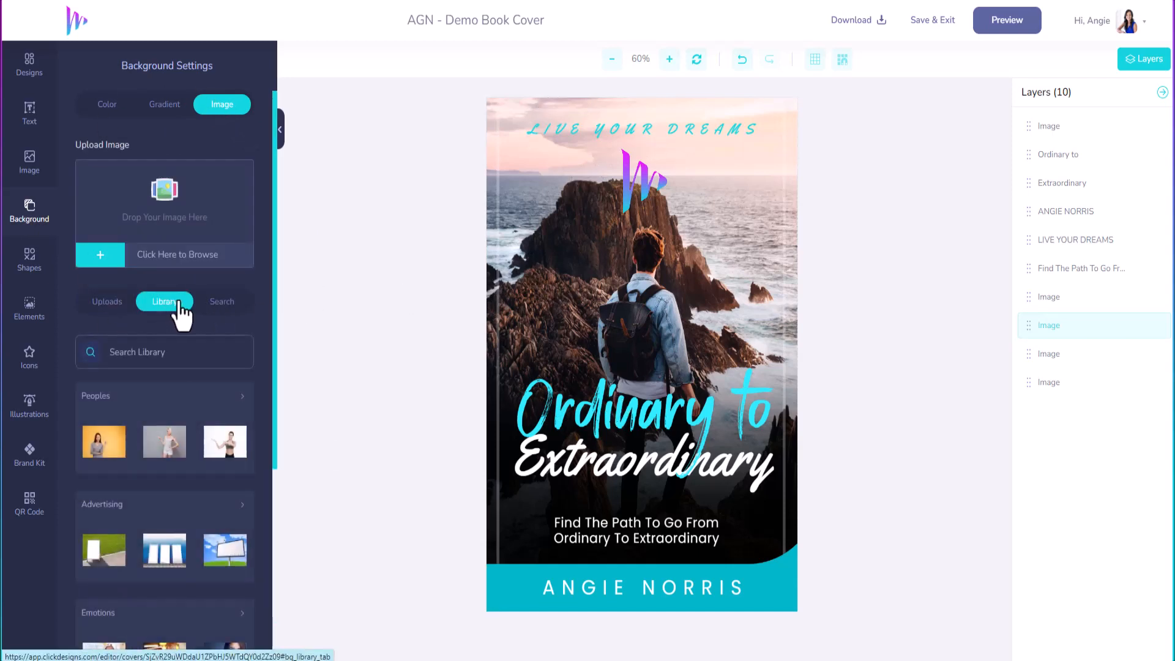
pyautogui.click(118, 306)
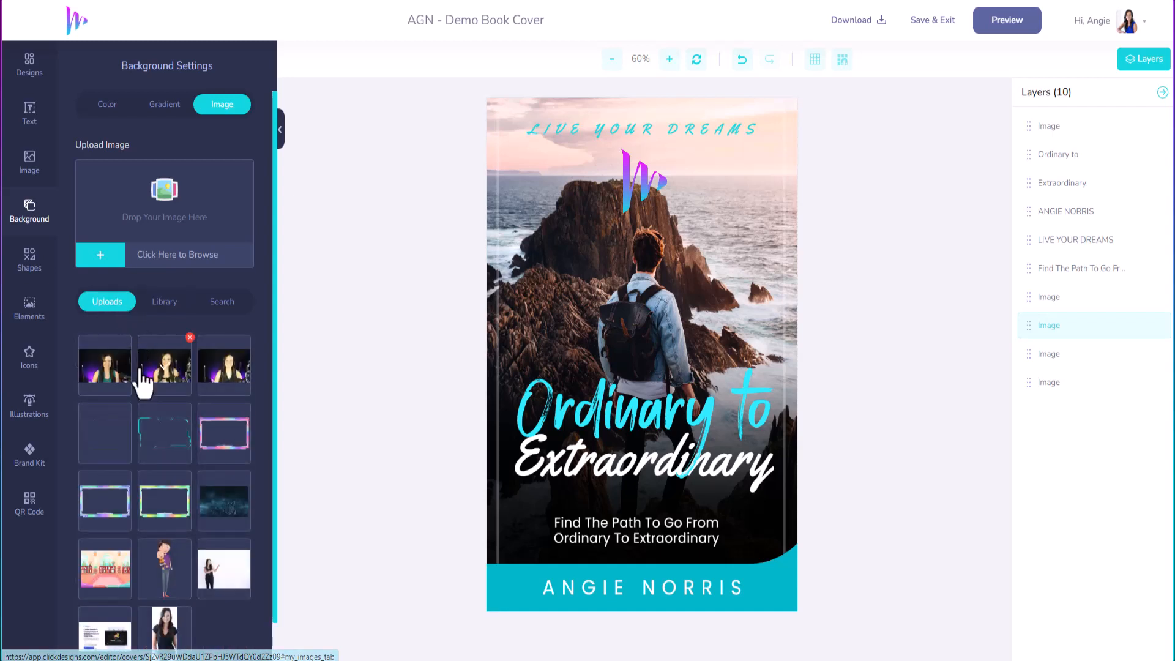
pyautogui.scroll(-1, 162, 513)
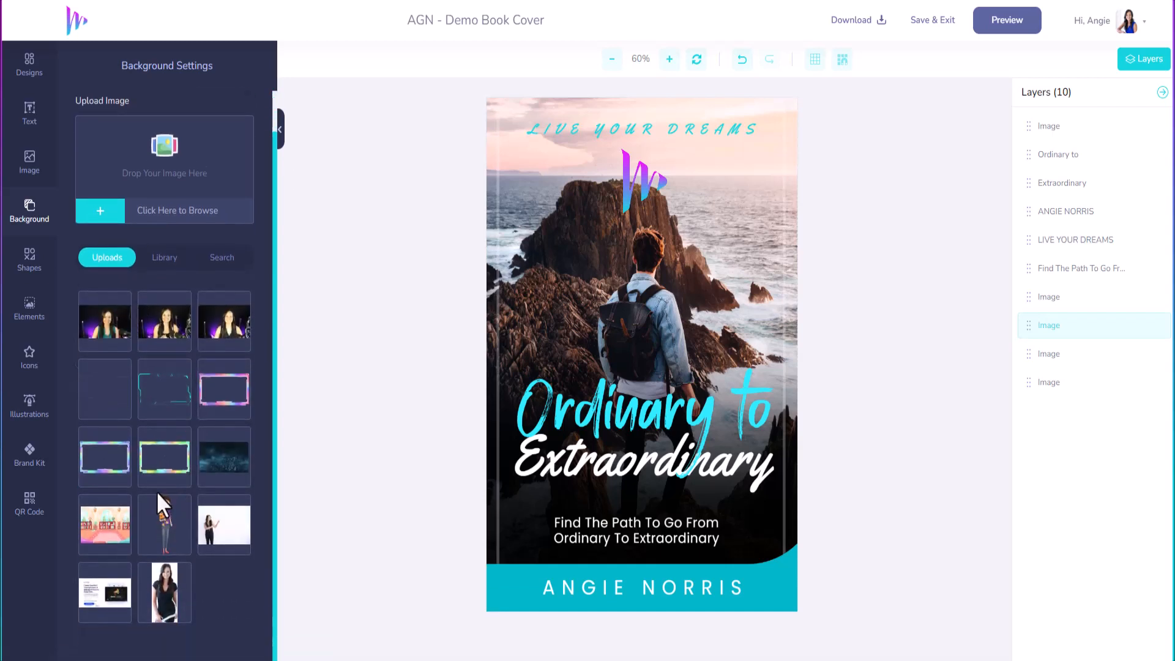
pyautogui.scroll(1, 141, 554)
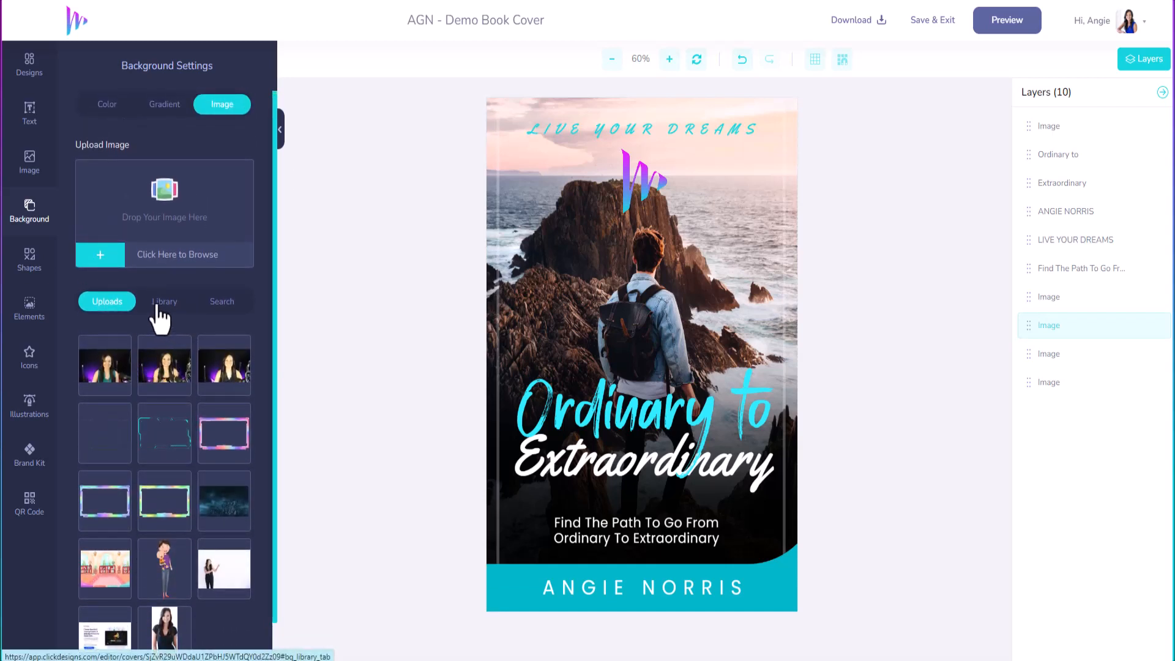
# Step: Upload the couch portrait photo and add it to the cover
pyautogui.click(100, 254)
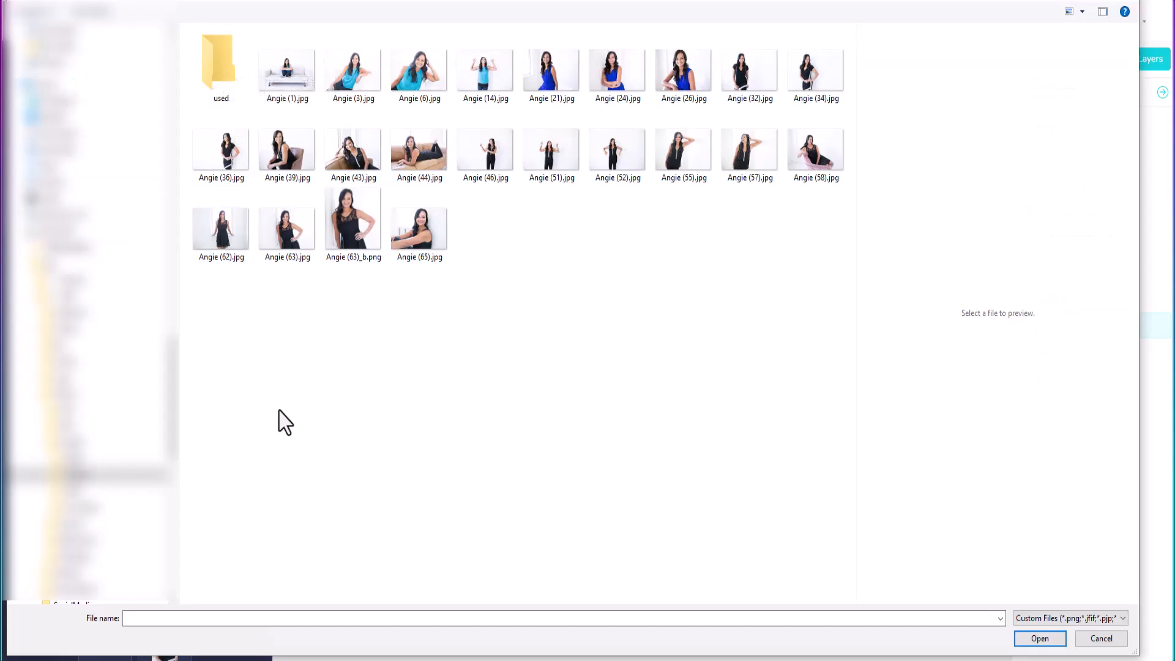
pyautogui.click(286, 71)
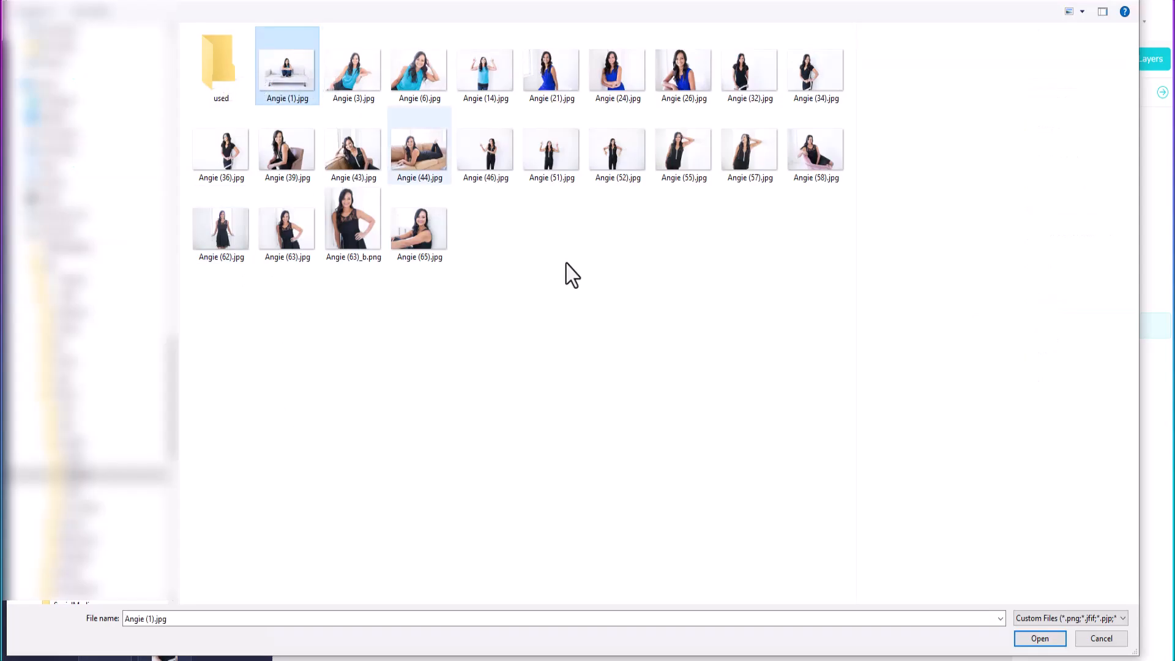
pyautogui.click(1052, 640)
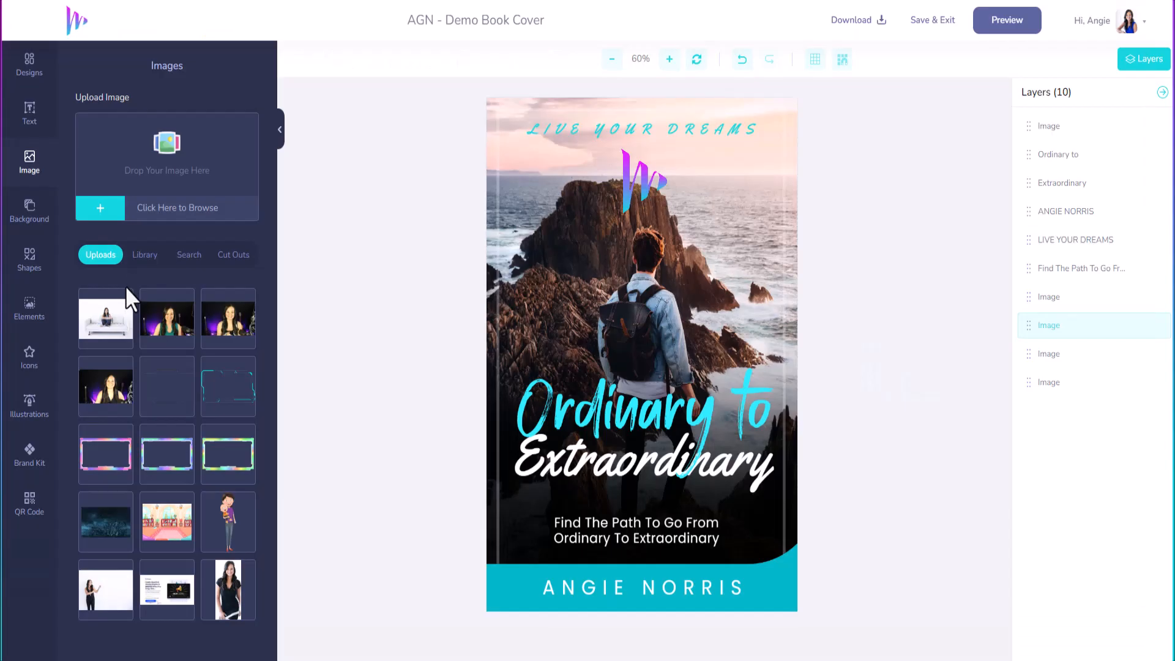
pyautogui.click(113, 334)
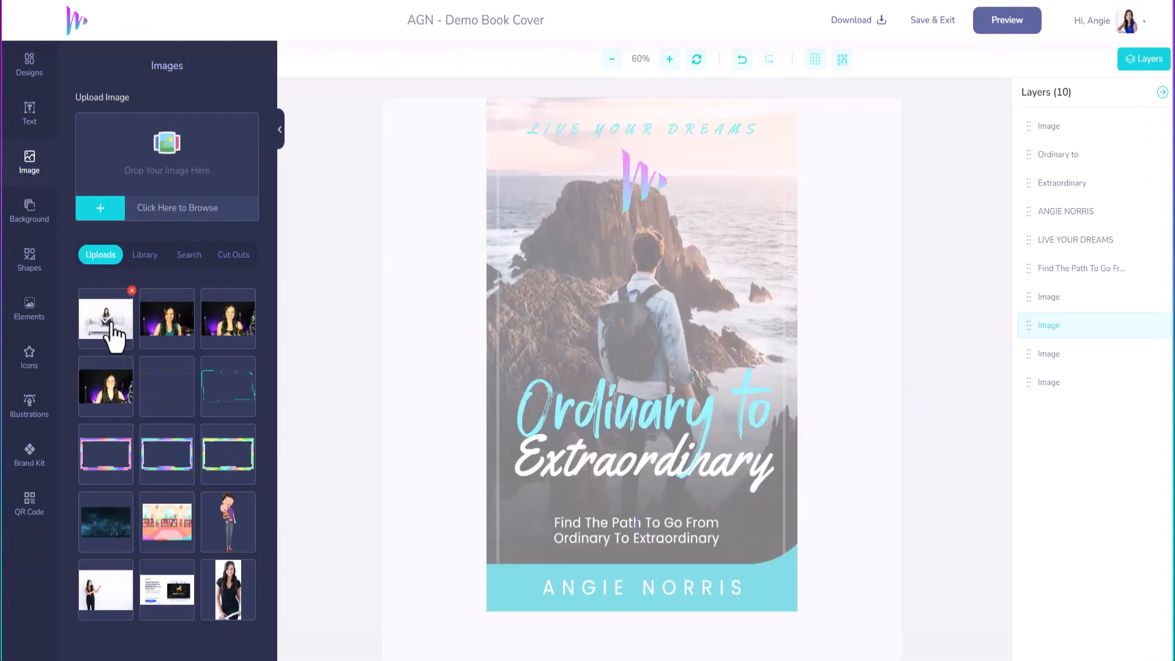
# Step: Enlarge the couch photo and stretch it over the cover down to the name bar
pyautogui.moveTo(604, 355); pyautogui.dragTo(543, 183)
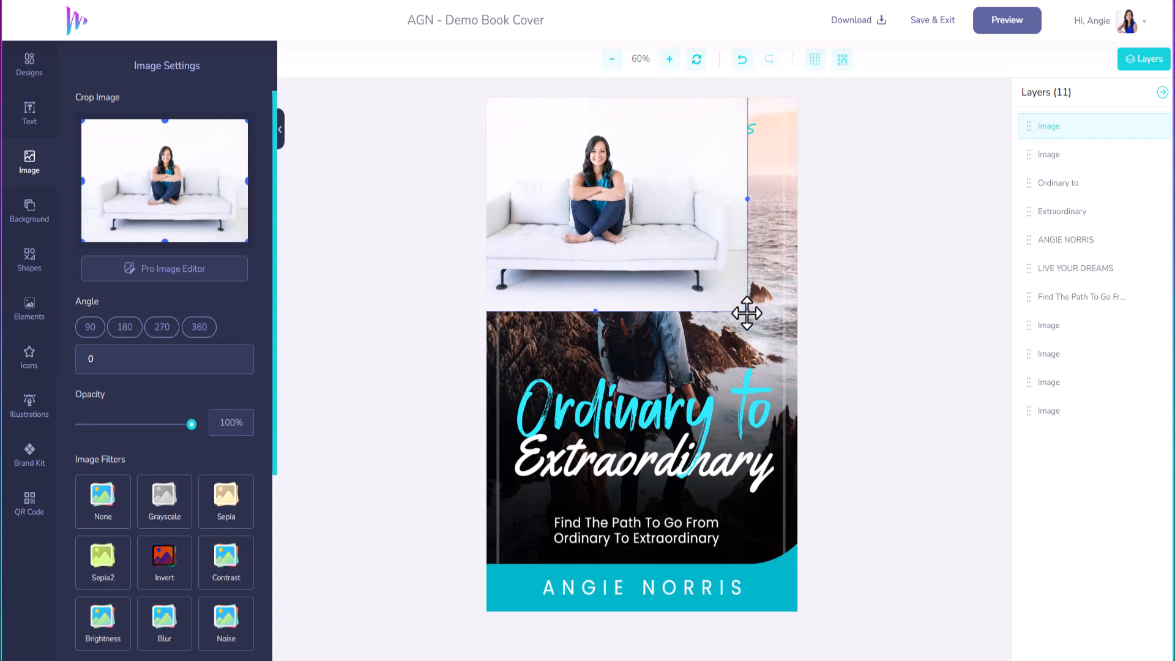
pyautogui.moveTo(747, 313); pyautogui.dragTo(939, 659)
pyautogui.moveTo(732, 350); pyautogui.dragTo(650, 432)
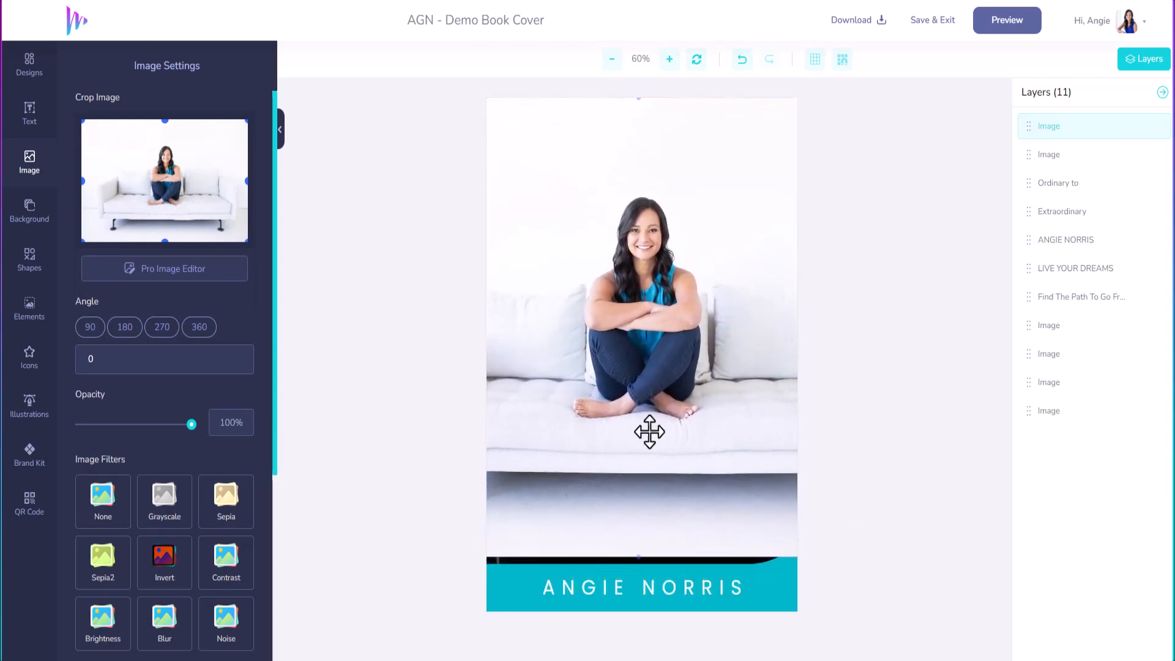
pyautogui.moveTo(638, 554)
pyautogui.mouseDown()
pyautogui.moveTo(646, 595)
pyautogui.moveTo(647, 558)
pyautogui.mouseUp()
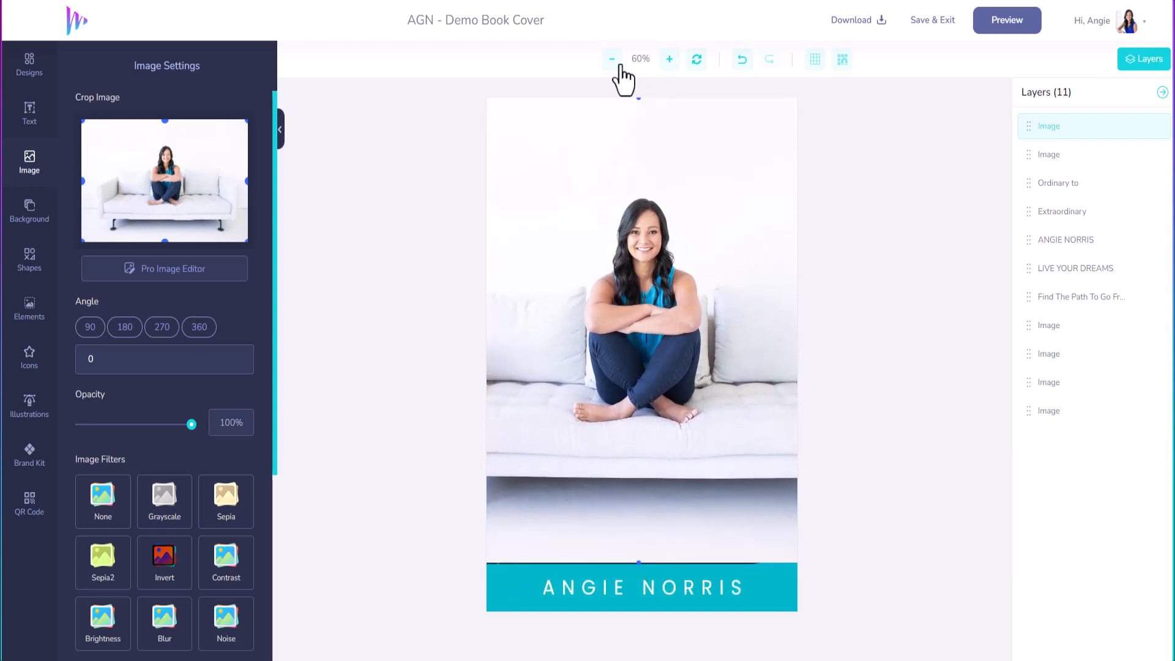
pyautogui.click(612, 61)
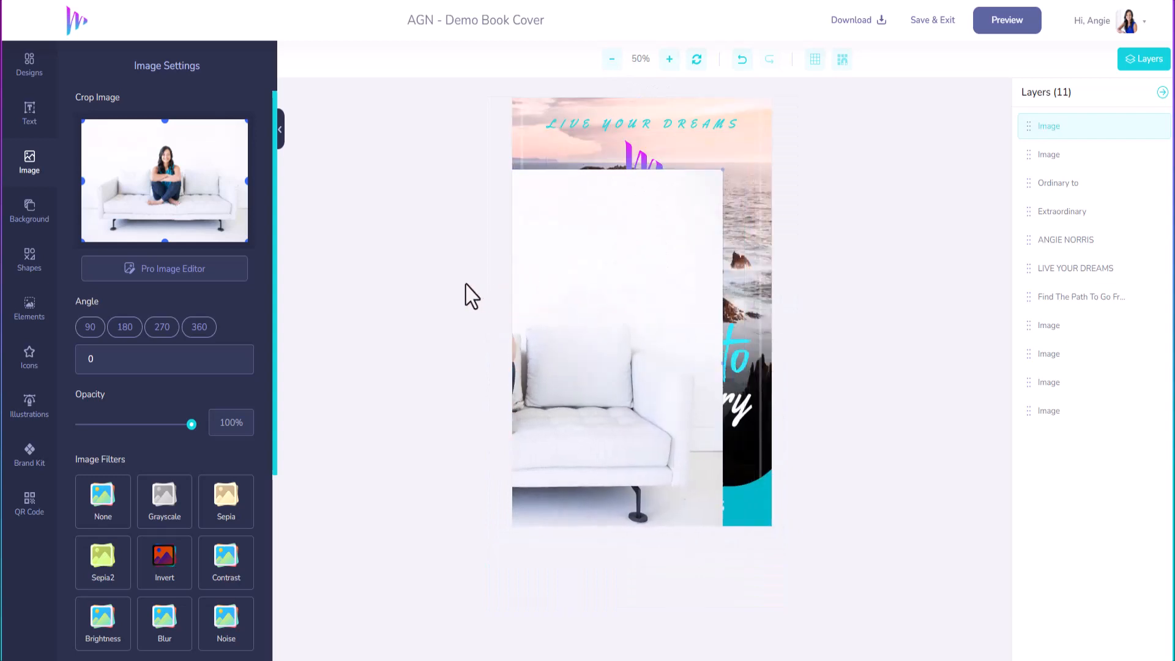
# Step: Enlarge the couch photo further and move its layer beneath the cover text layers
pyautogui.moveTo(722, 170); pyautogui.dragTo(771, 109)
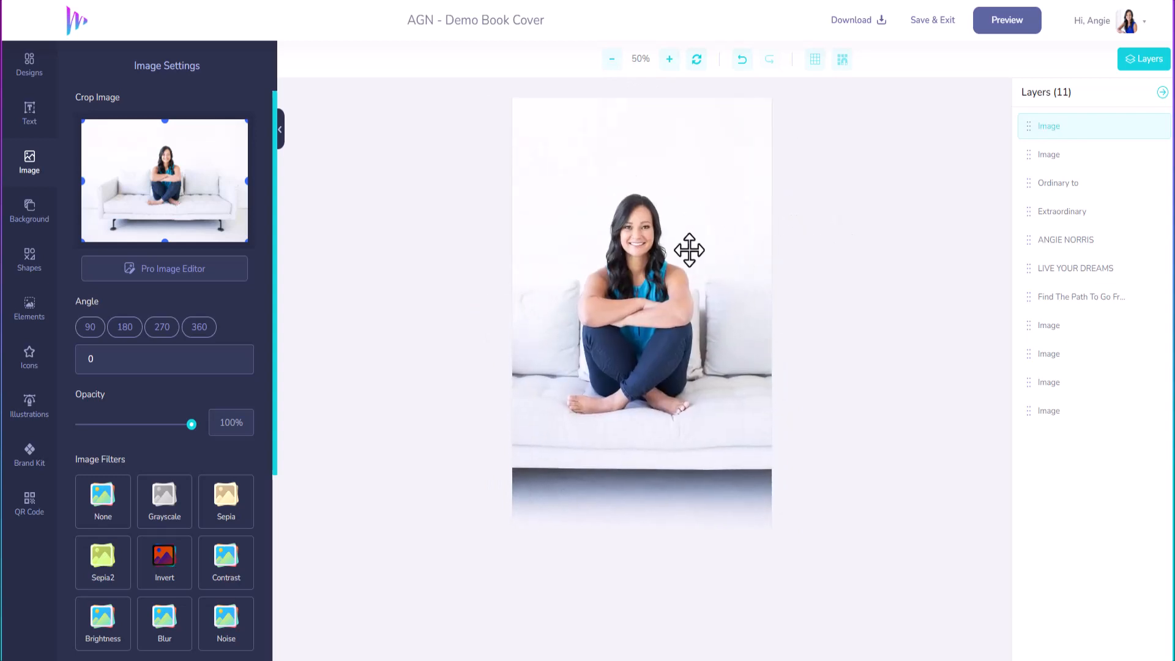
pyautogui.rightClick(689, 250)
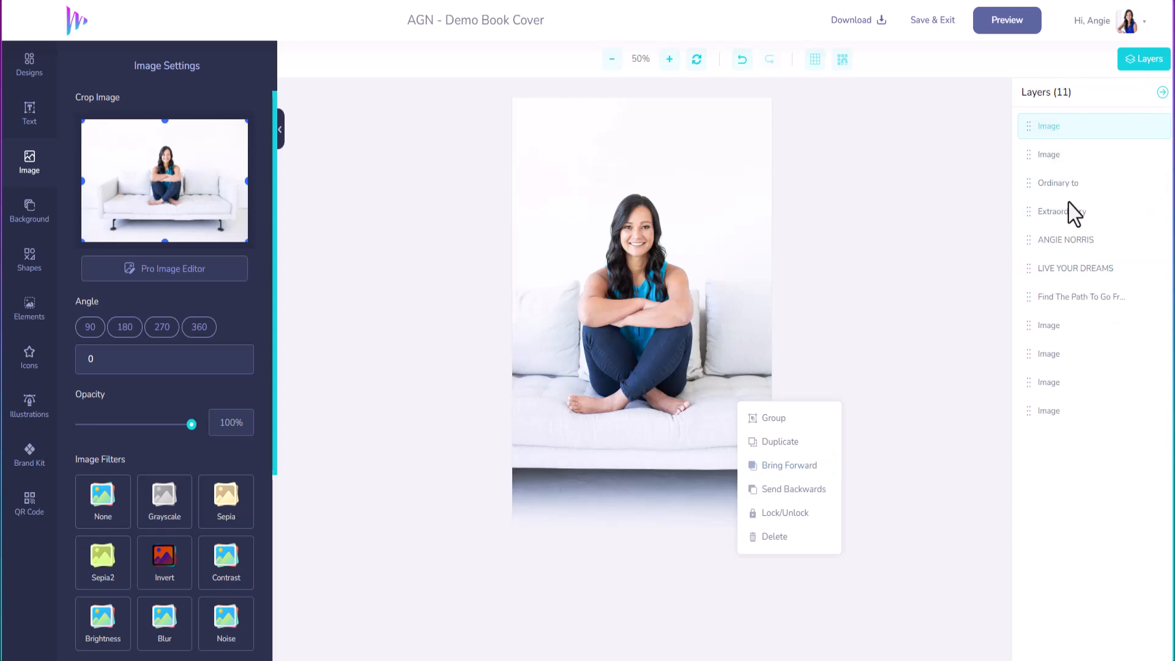
pyautogui.click(1054, 312)
pyautogui.moveTo(1028, 126); pyautogui.dragTo(1027, 433)
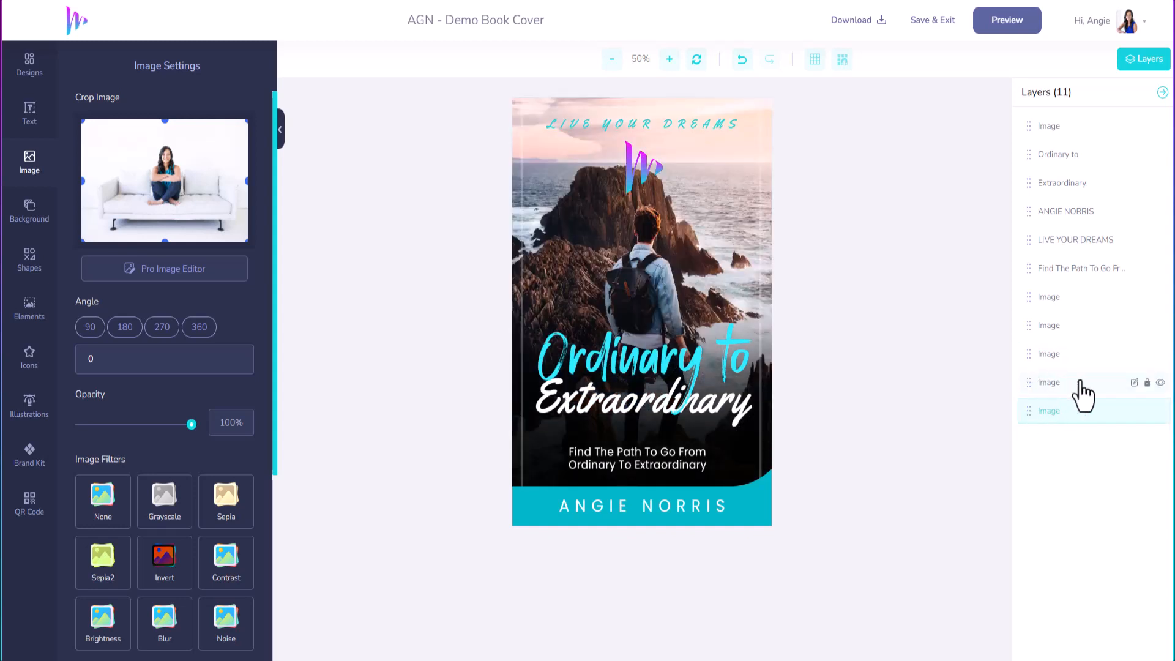
# Step: Hide the rocky coast background layer and rename it Old Background
pyautogui.click(1159, 383)
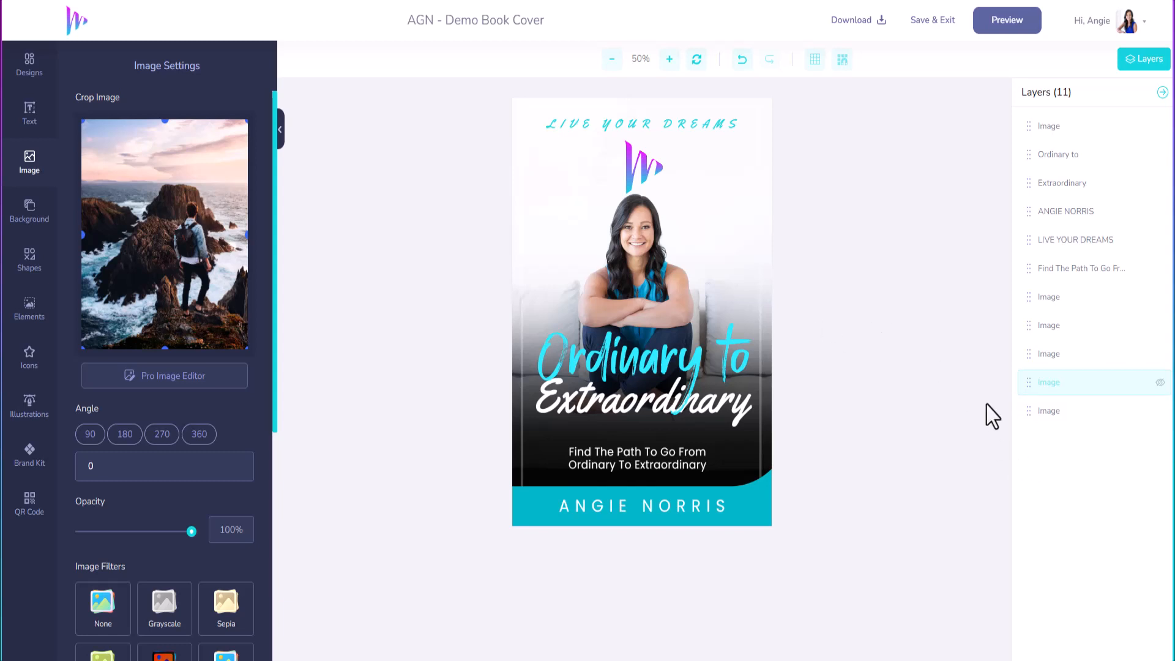
pyautogui.doubleClick(1084, 384)
pyautogui.moveTo(1075, 385); pyautogui.dragTo(1022, 383)
# Step: Rename the couch photo layer, then shrink the logo and centre it over the LIVE YOUR DREAMS tagline
pyautogui.click(1059, 412)
pyautogui.click(1133, 411)
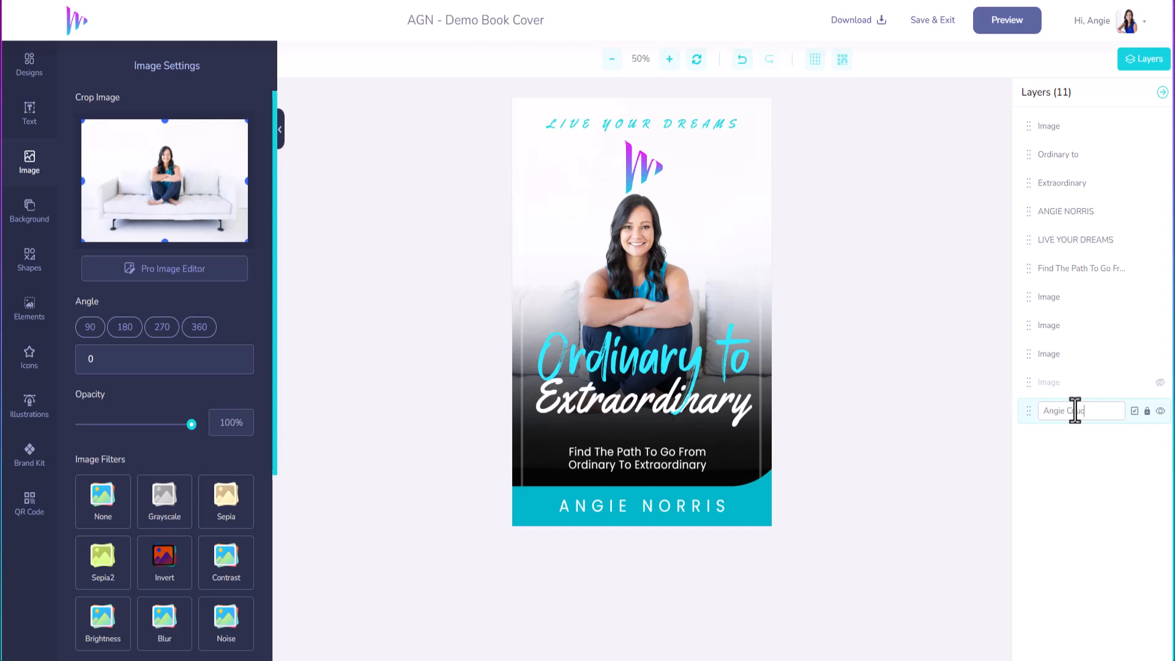
pyautogui.click(1133, 411)
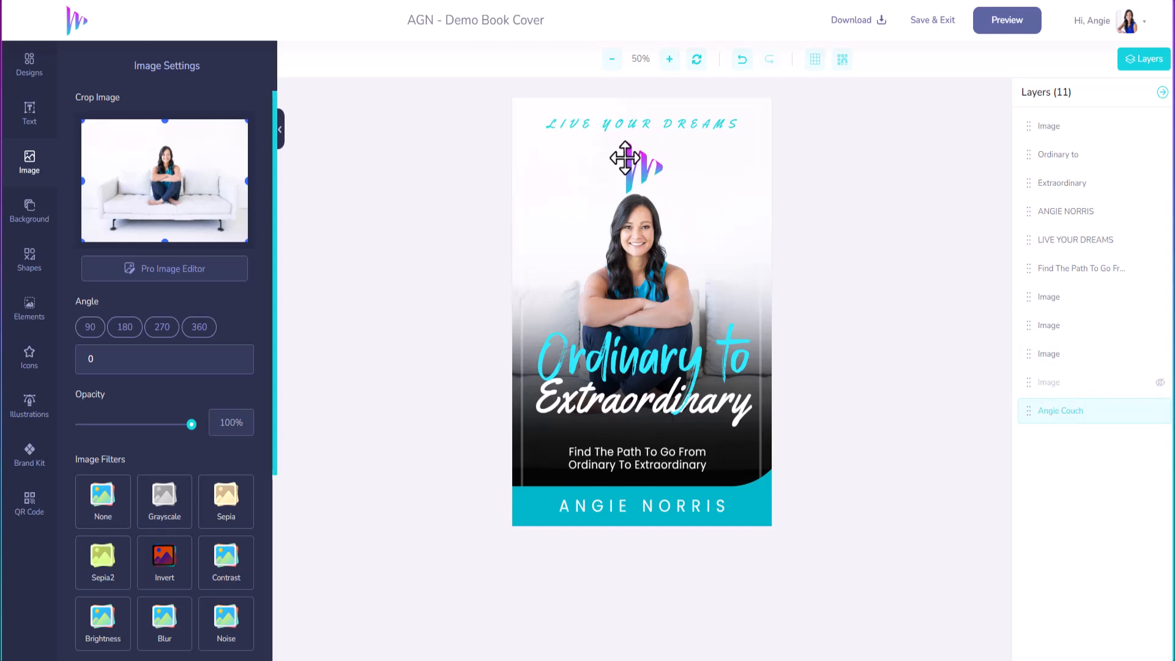
pyautogui.moveTo(635, 162)
pyautogui.mouseDown()
pyautogui.moveTo(561, 192)
pyautogui.moveTo(561, 177)
pyautogui.moveTo(643, 167)
pyautogui.mouseUp()
pyautogui.moveTo(672, 203); pyautogui.dragTo(639, 136)
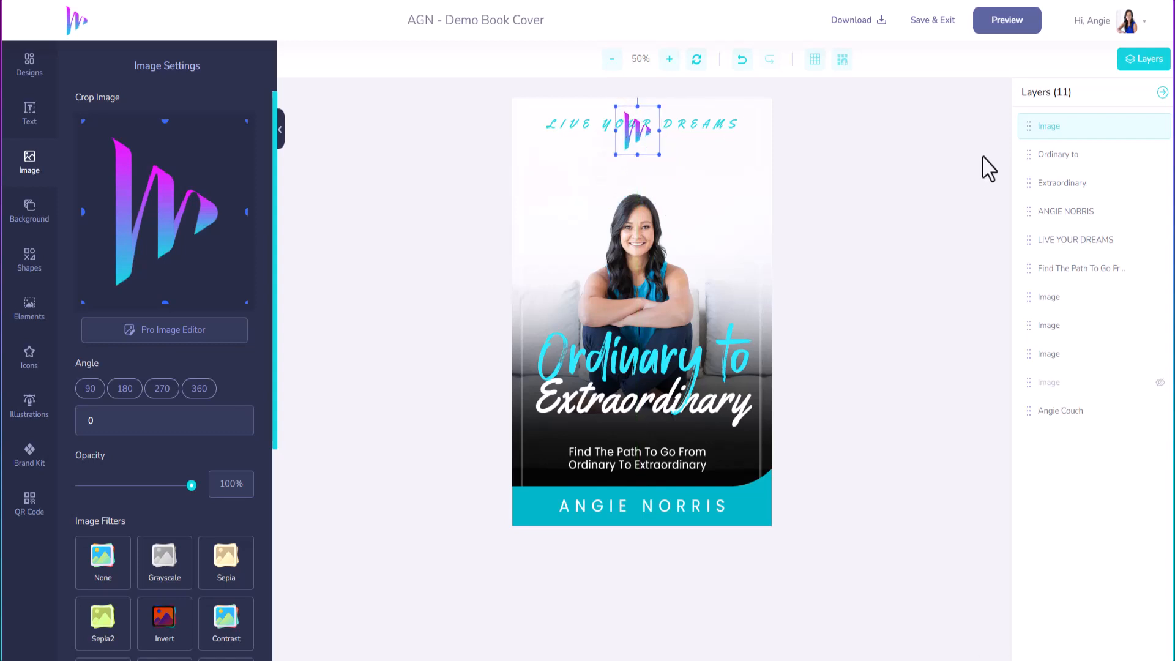
# Step: Delete the logo and move the LIVE YOUR DREAMS tagline up near the cover's top edge
pyautogui.click(1075, 245)
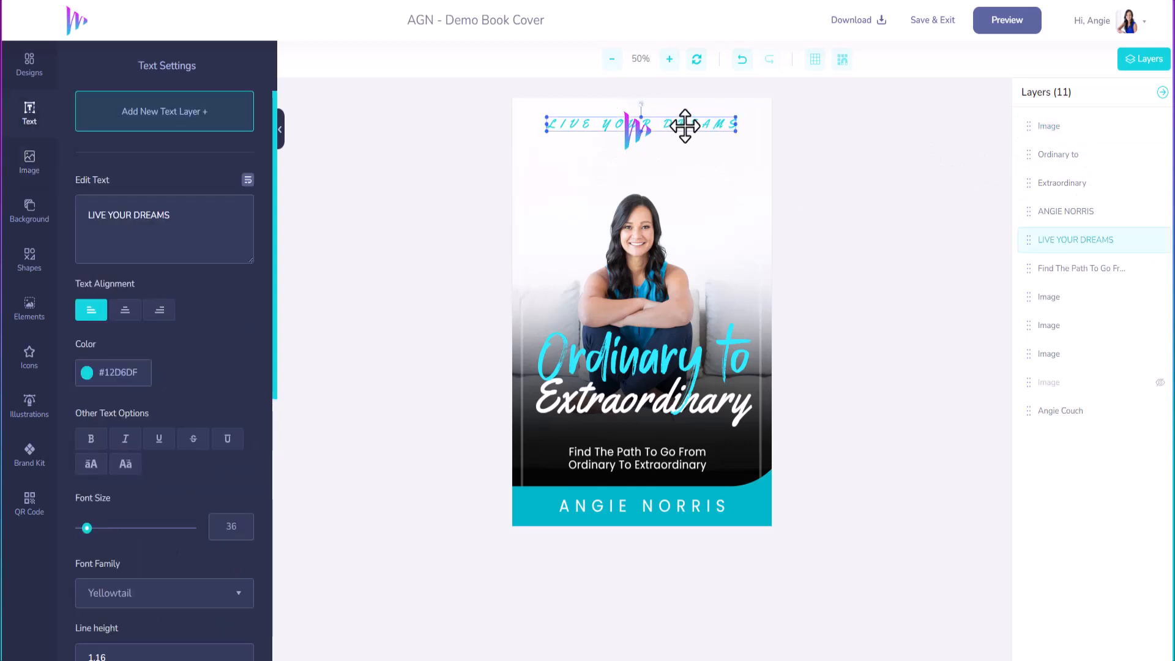
pyautogui.moveTo(679, 126); pyautogui.dragTo(679, 171)
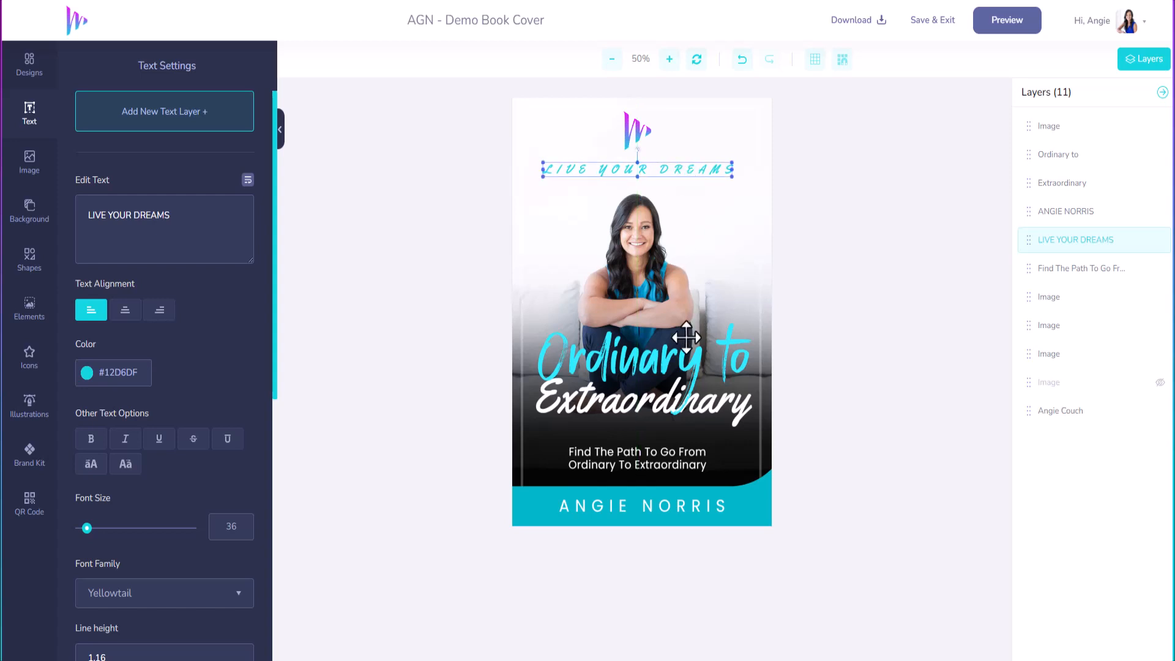
pyautogui.click(637, 123)
pyautogui.press('Delete')
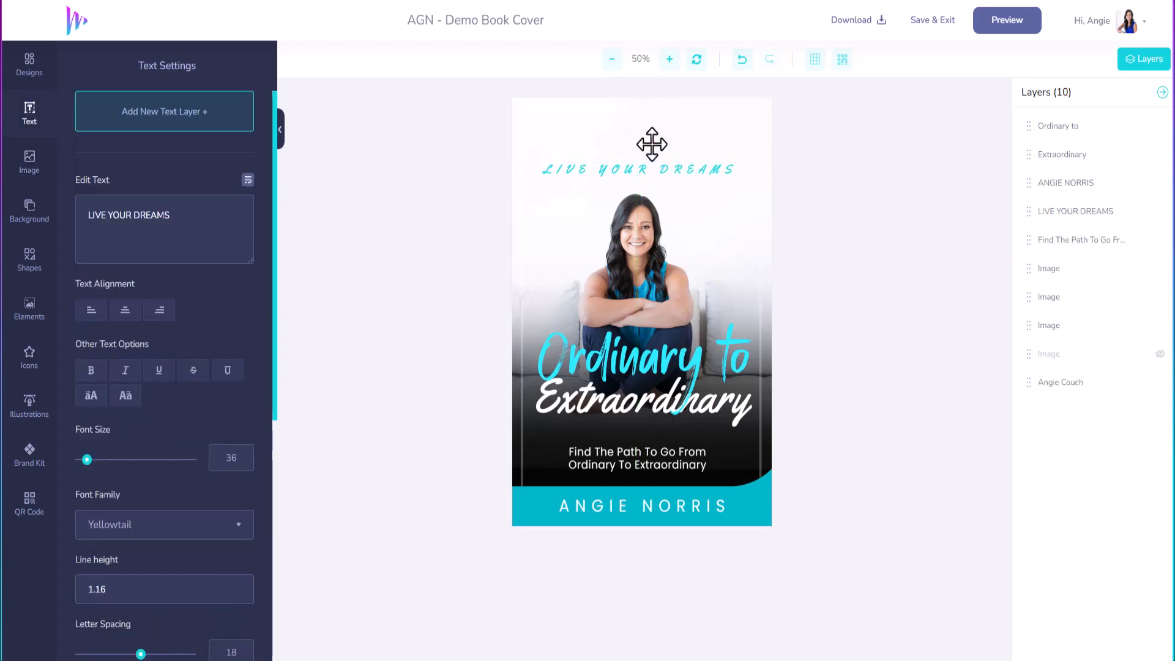
pyautogui.moveTo(653, 174); pyautogui.dragTo(651, 145)
pyautogui.moveTo(649, 138); pyautogui.dragTo(651, 131)
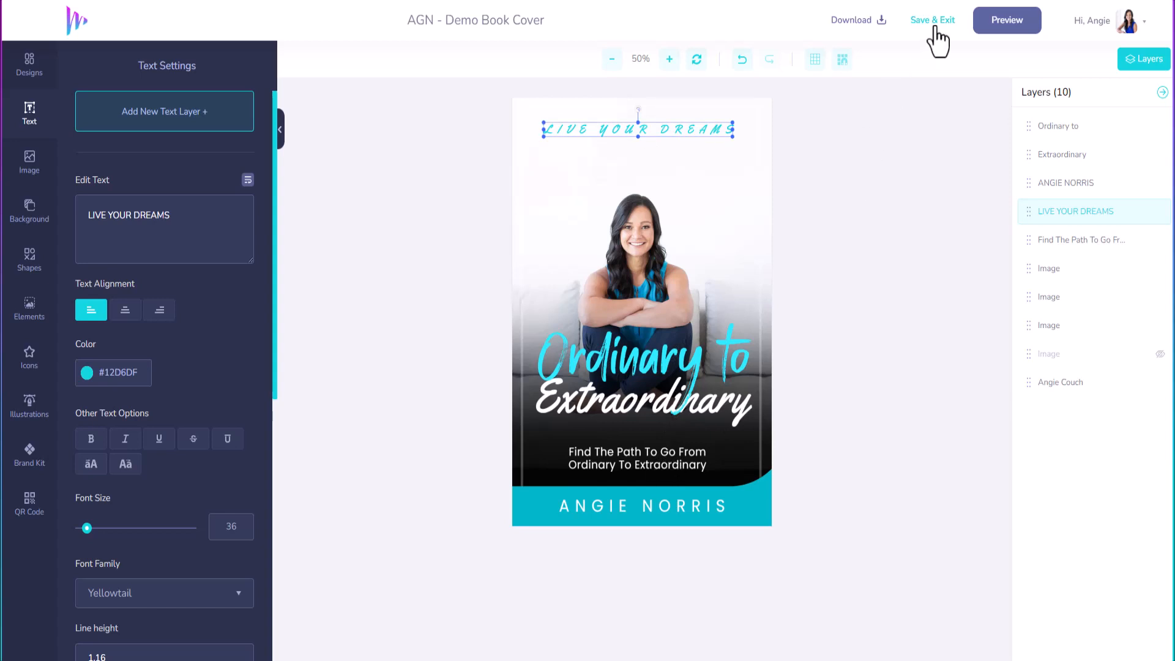
# Step: Preview the cover as a 3D book, then Save & Exit to the mockup page
pyautogui.click(1008, 24)
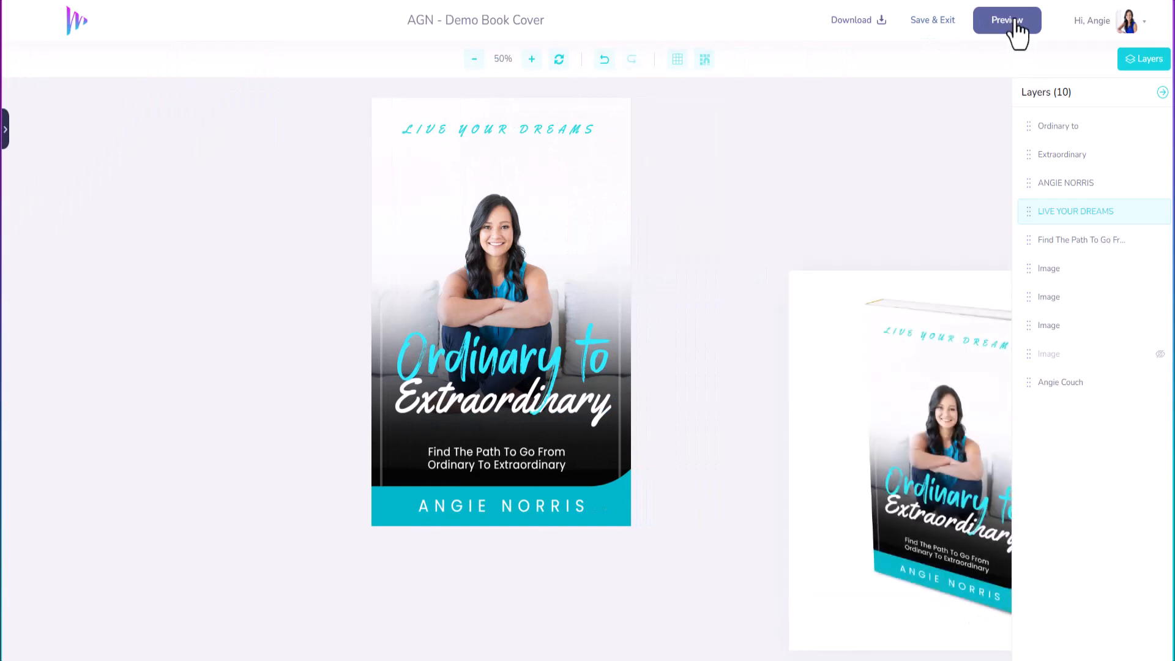
pyautogui.click(1161, 93)
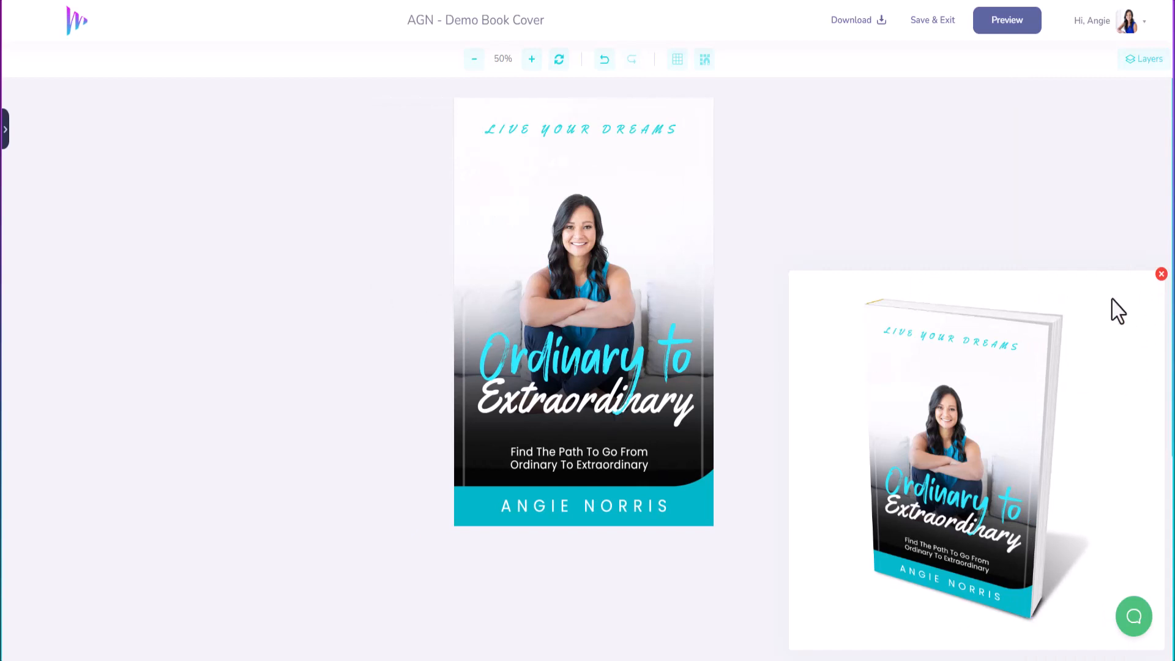
pyautogui.click(1161, 274)
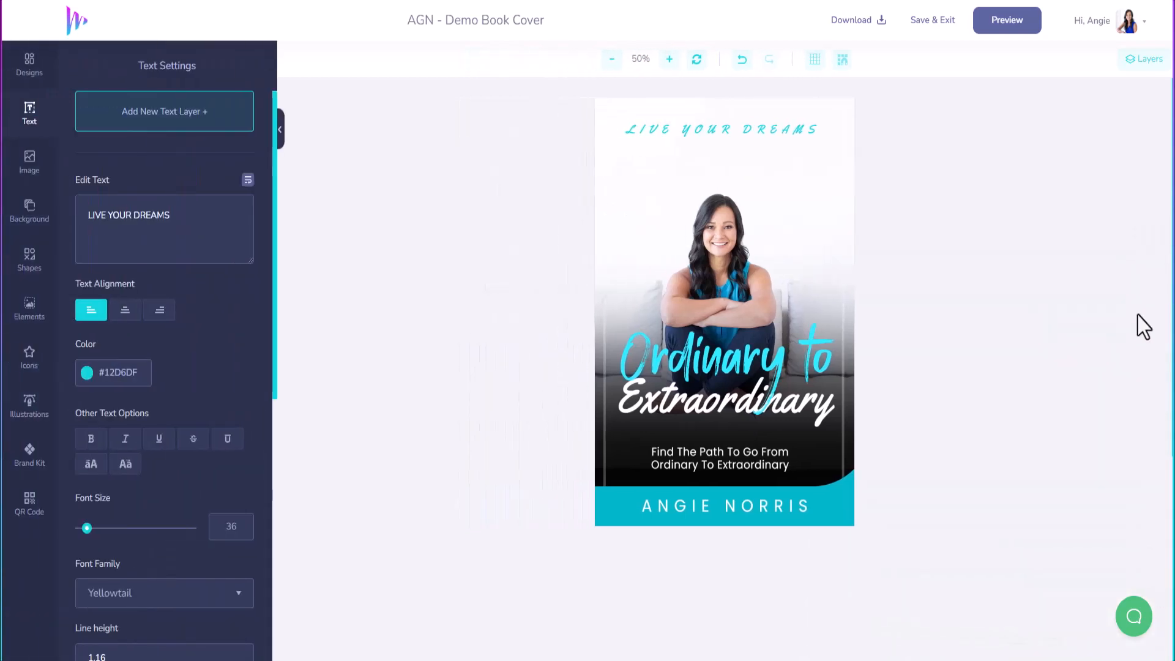
pyautogui.click(929, 23)
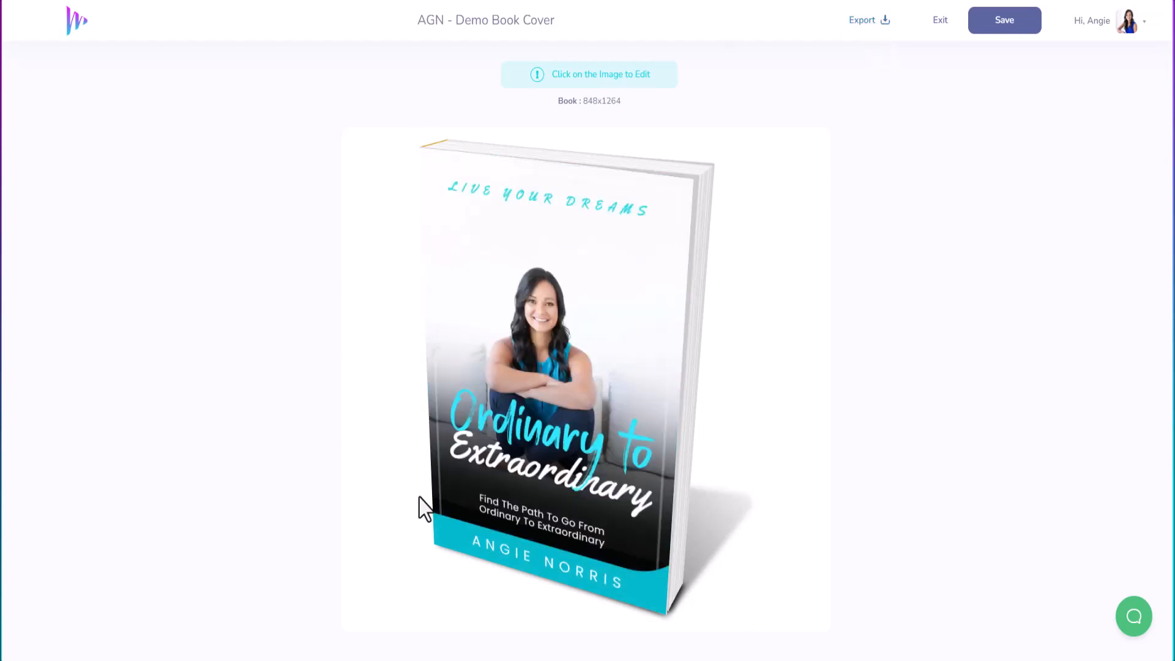
# Step: Export the 3D book mockup as a 300 DPI PNG
pyautogui.click(861, 22)
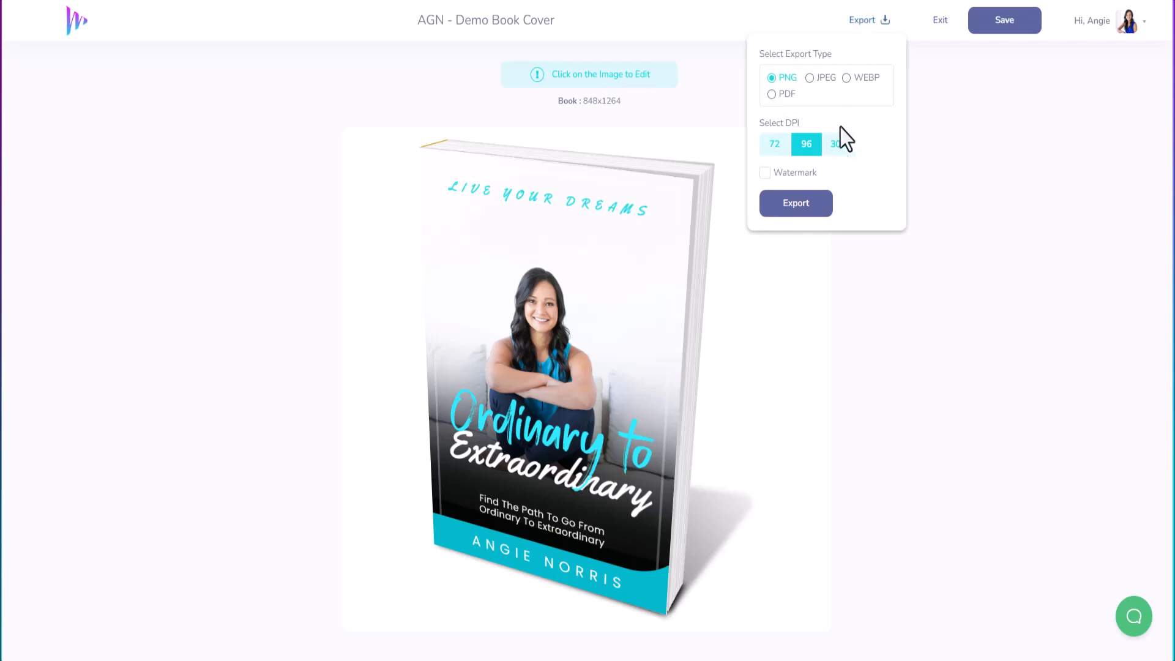
pyautogui.click(838, 149)
pyautogui.click(804, 204)
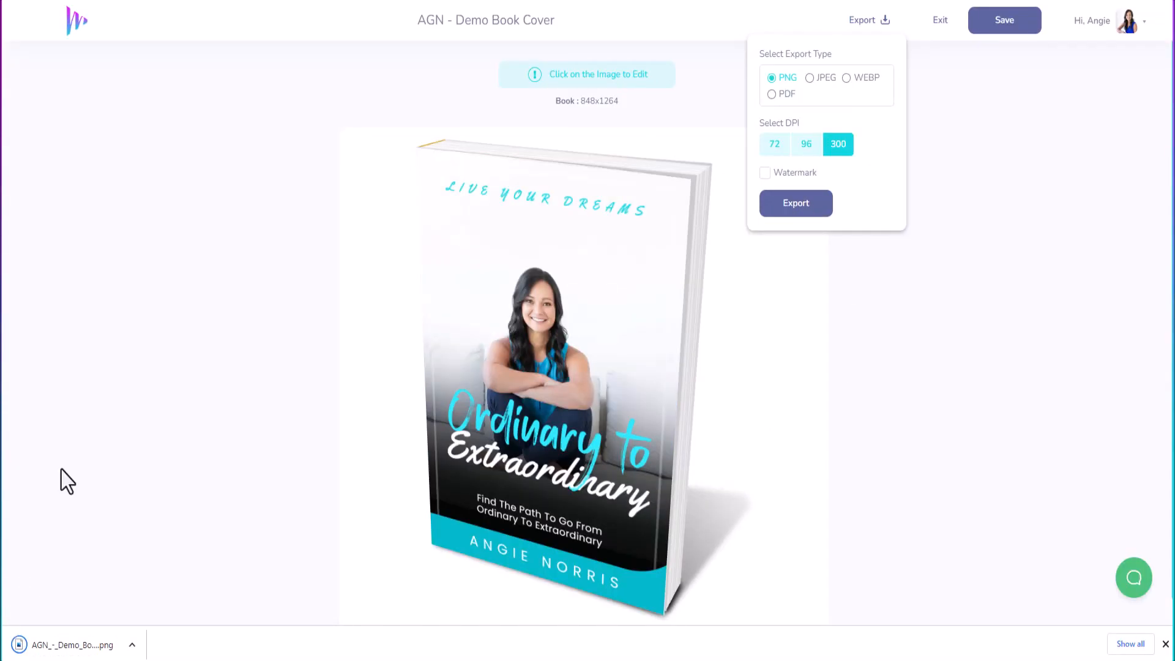
pyautogui.click(945, 102)
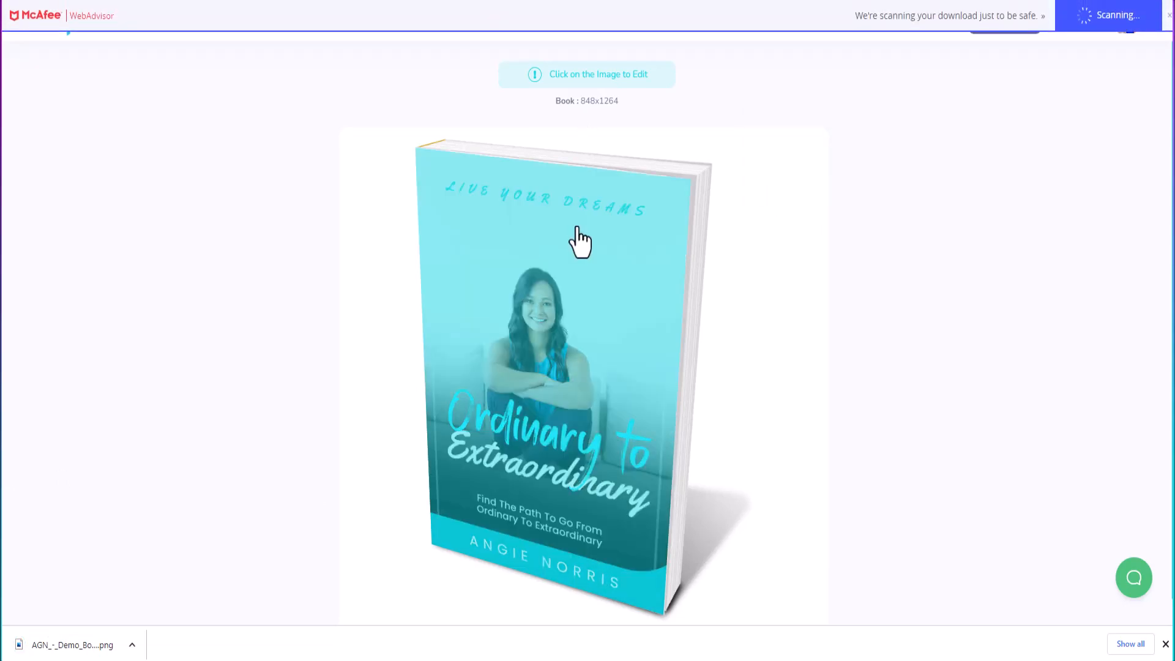
# Step: Download the flat cover at original size
pyautogui.click(575, 227)
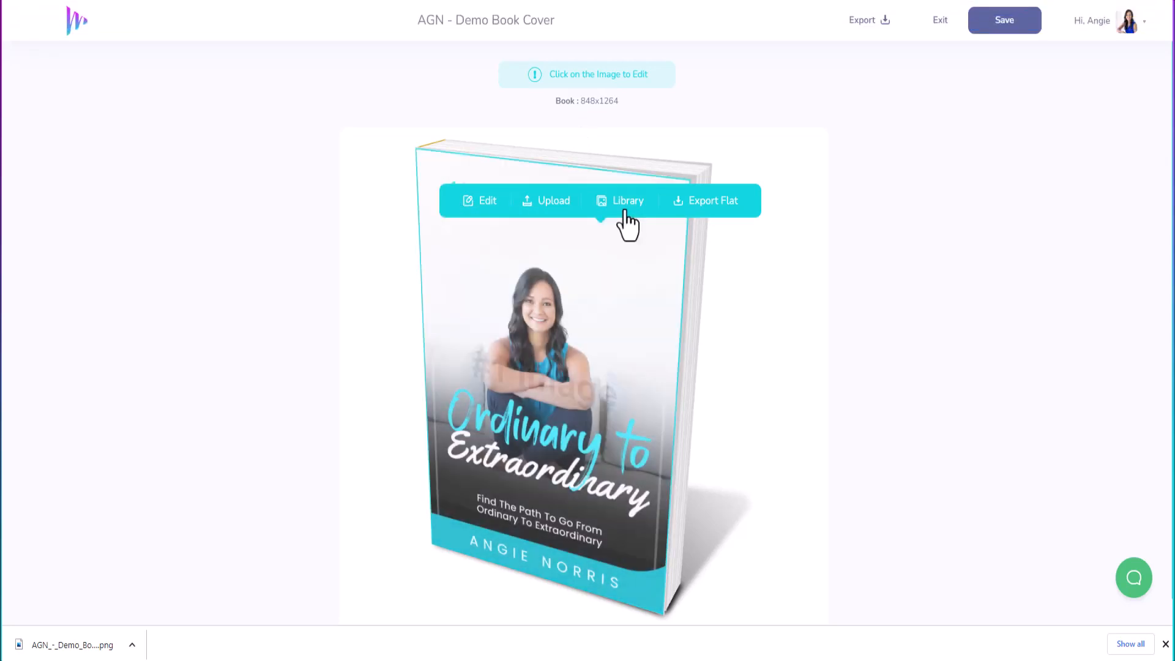
pyautogui.click(712, 219)
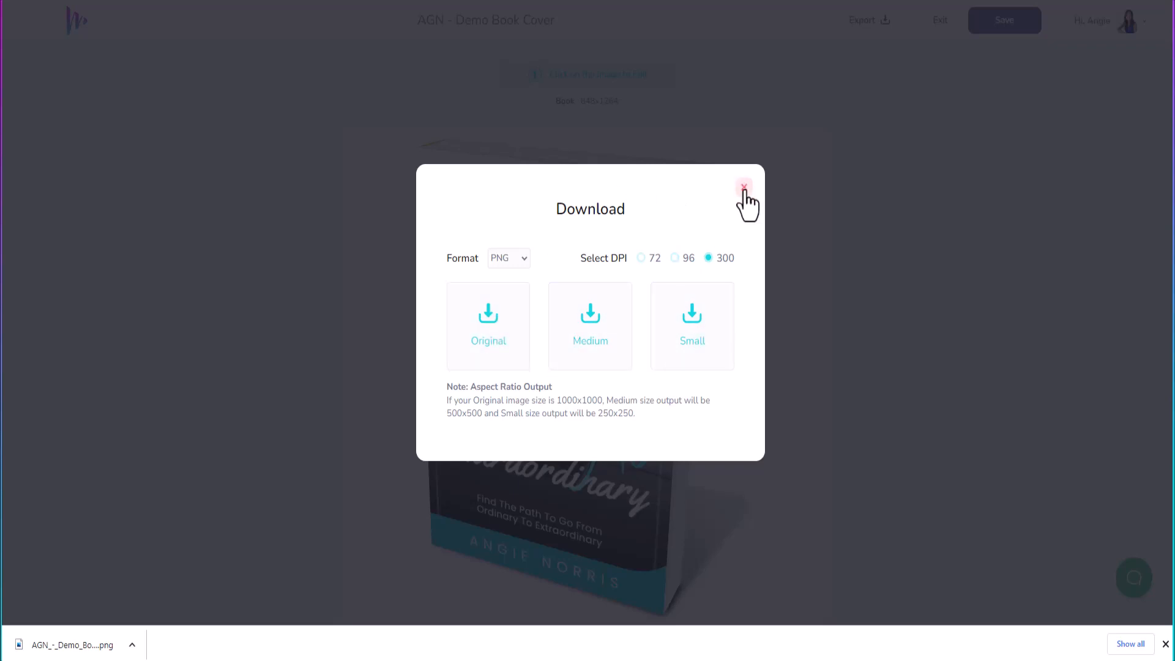
pyautogui.click(492, 331)
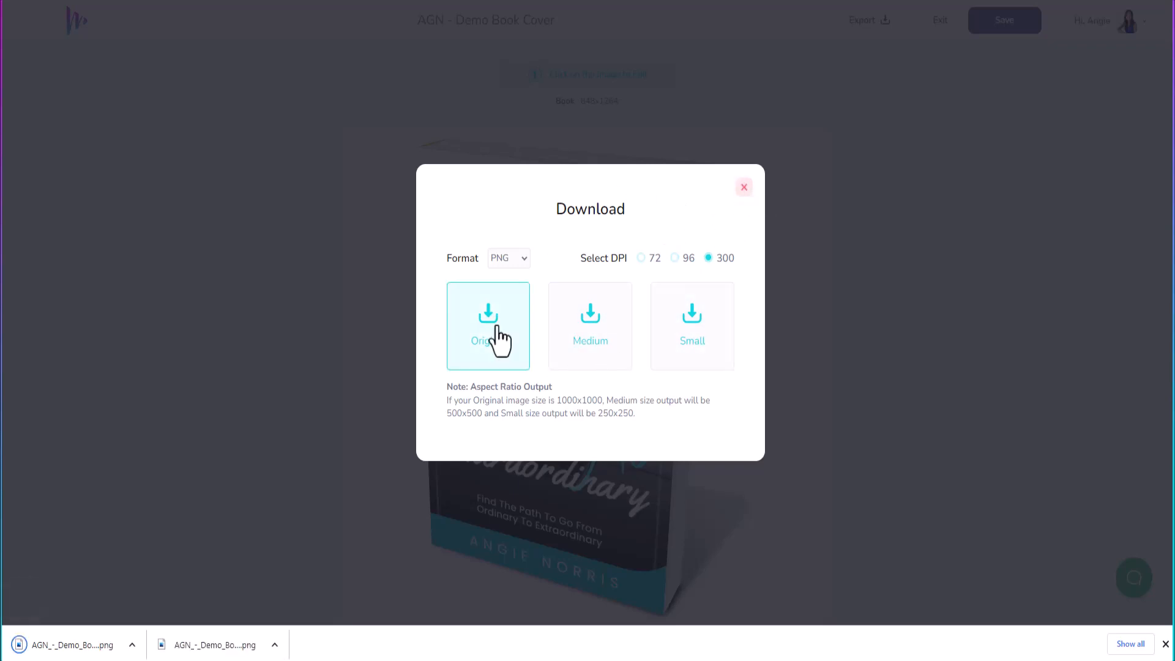
pyautogui.click(744, 188)
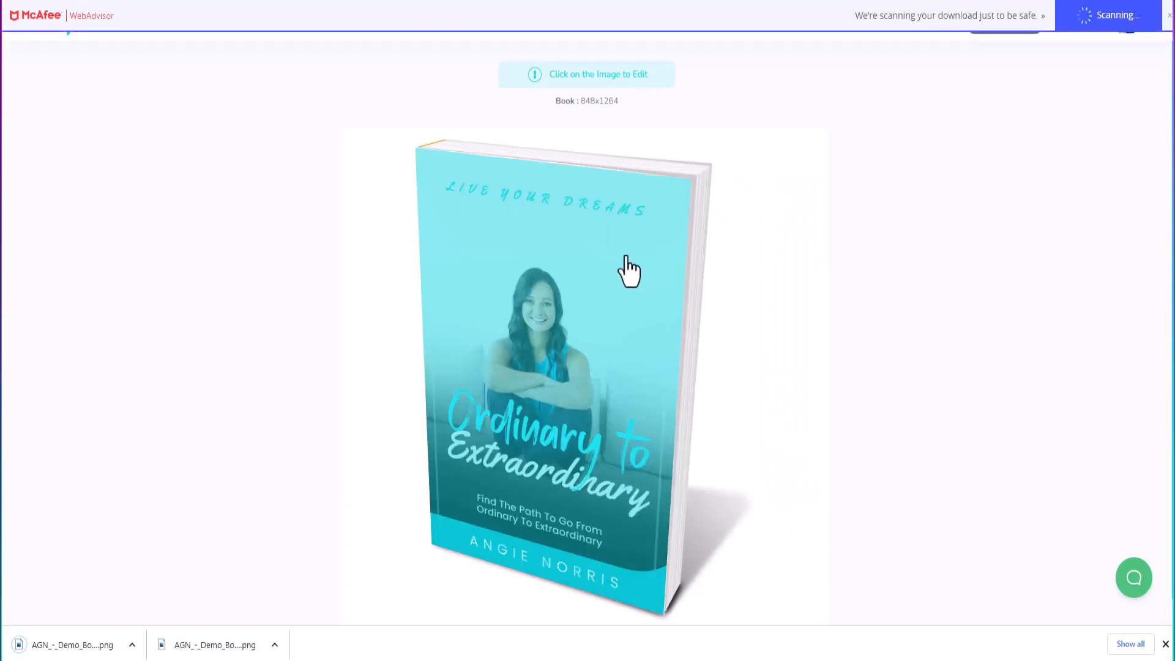
pyautogui.click(610, 288)
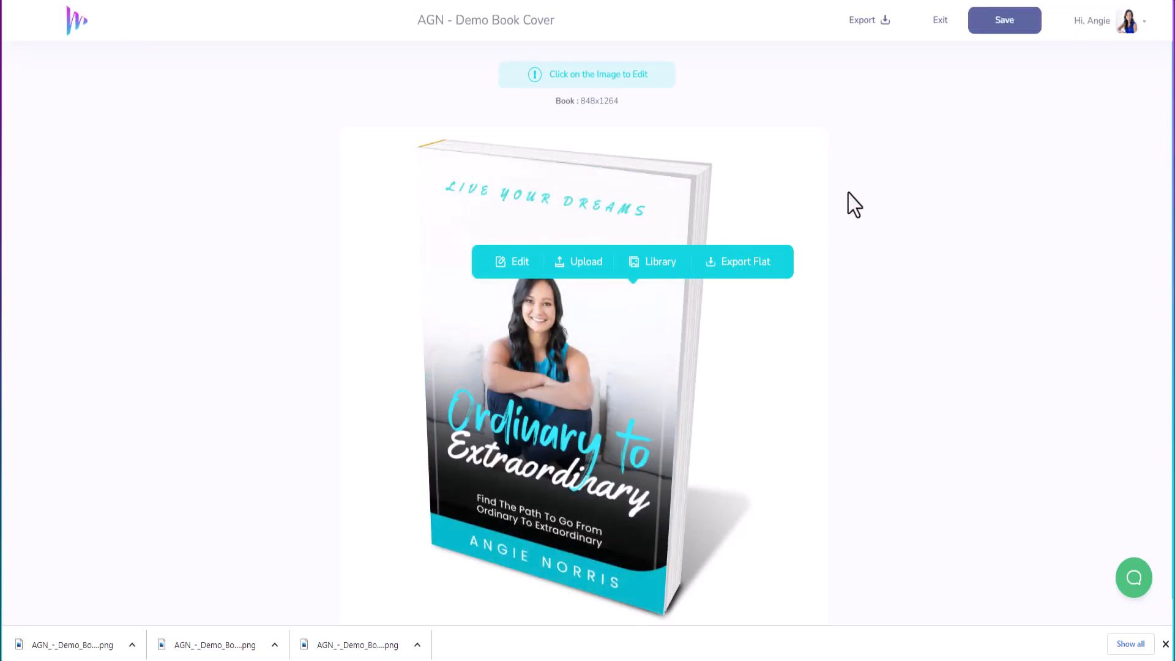
pyautogui.click(879, 210)
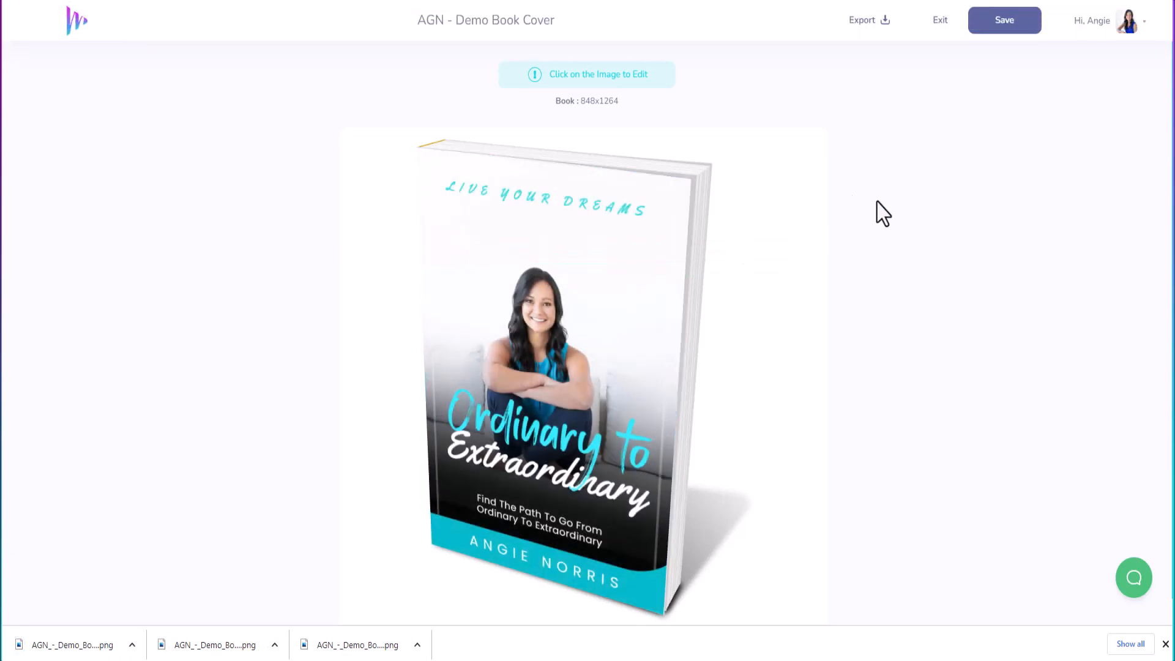
# Step: Save the book mockup and exit to the My Designs list
pyautogui.click(985, 31)
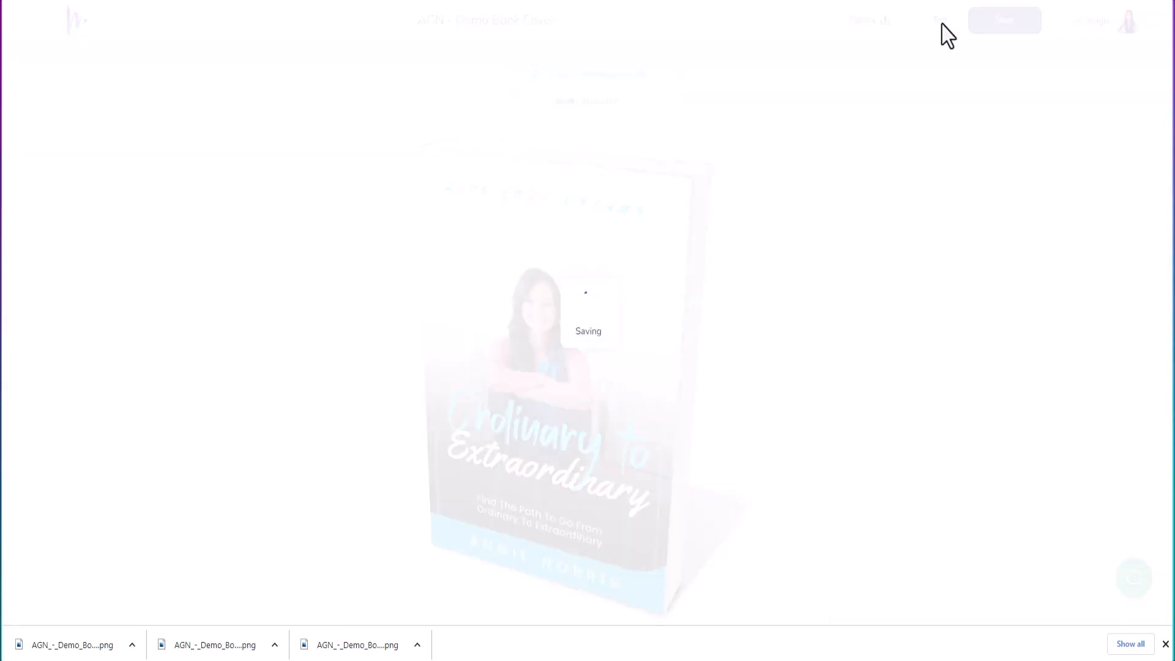
pyautogui.click(941, 24)
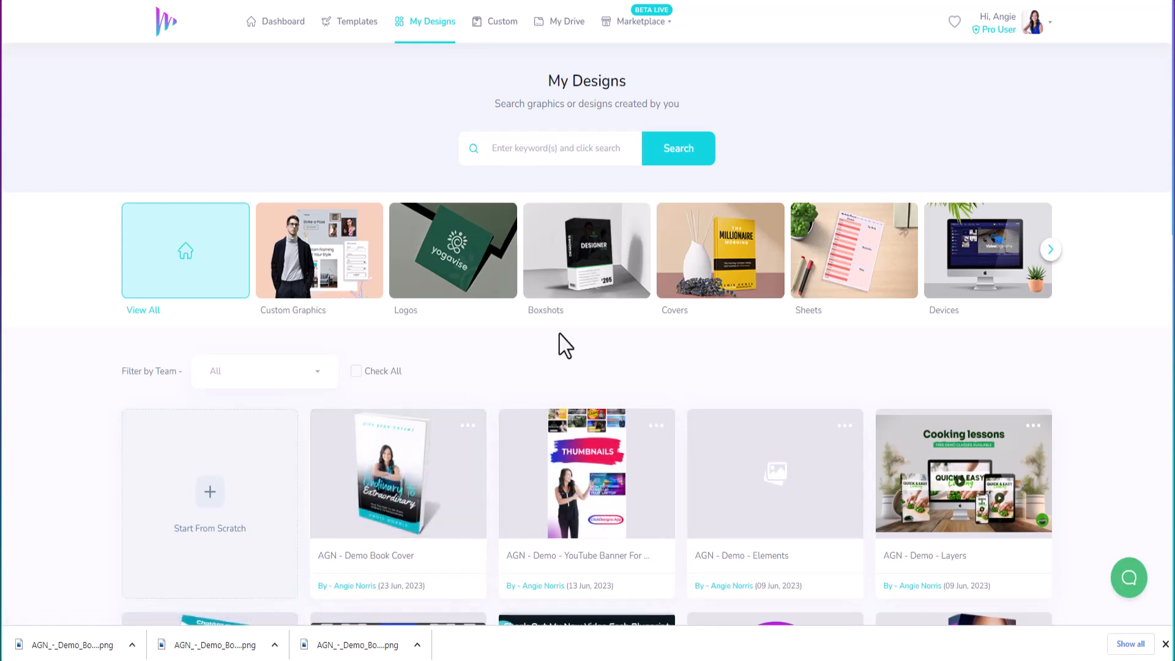
# Step: Browse Templates > Covers > Reports, loading two more batches to reach The GAME template
pyautogui.click(346, 24)
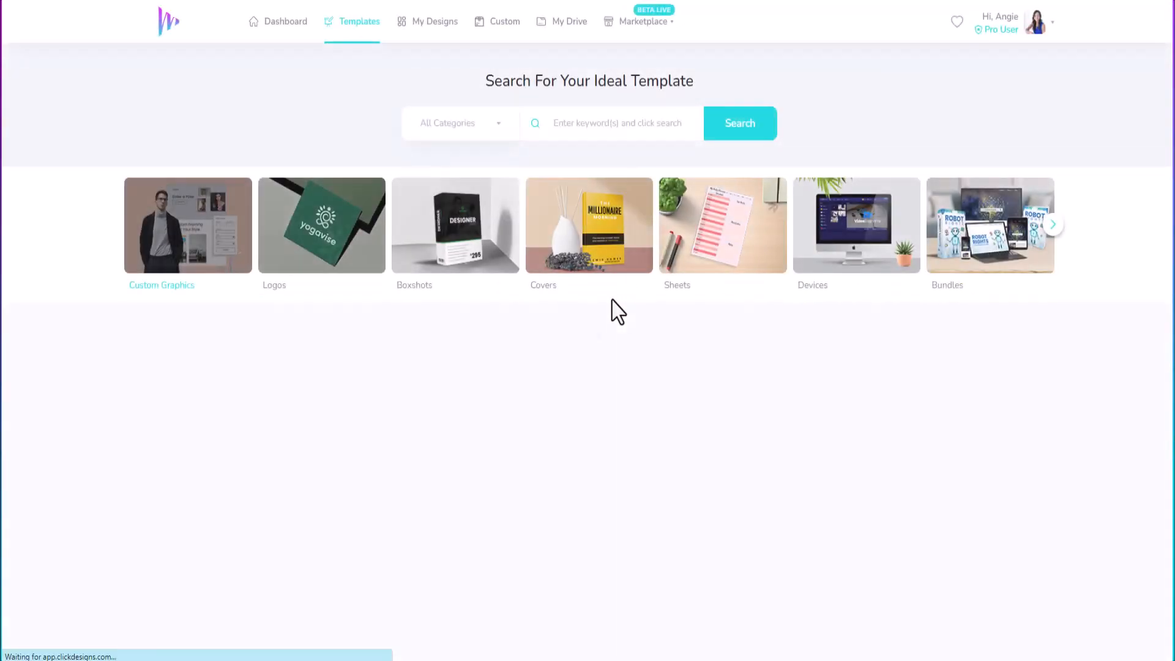
pyautogui.click(597, 237)
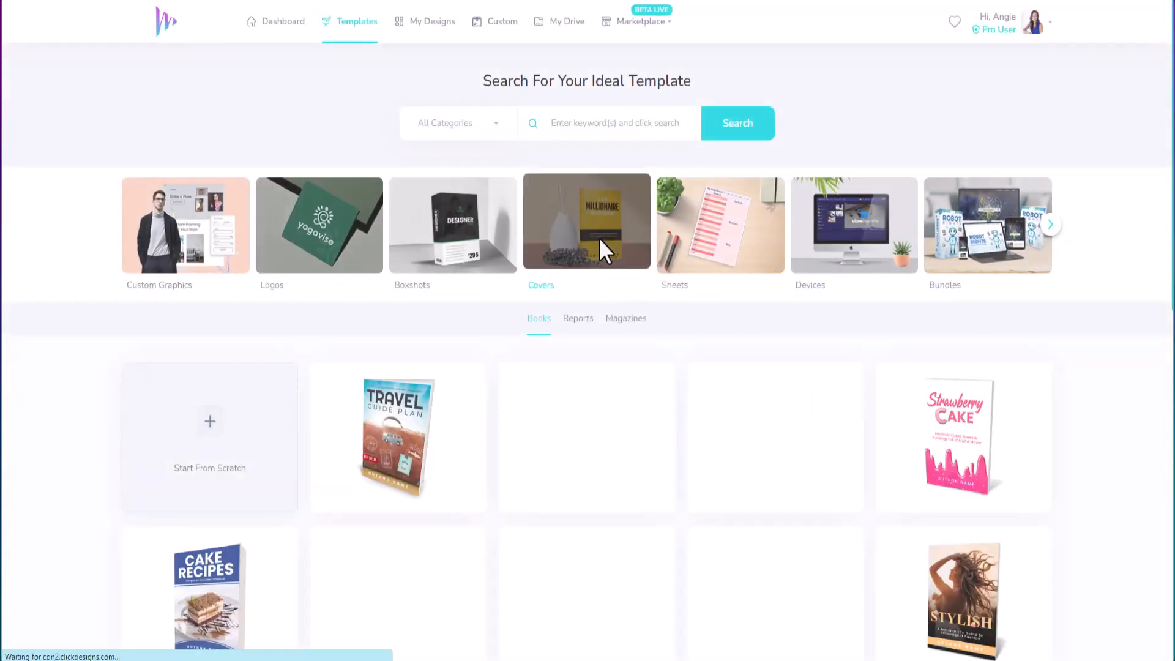
pyautogui.click(575, 321)
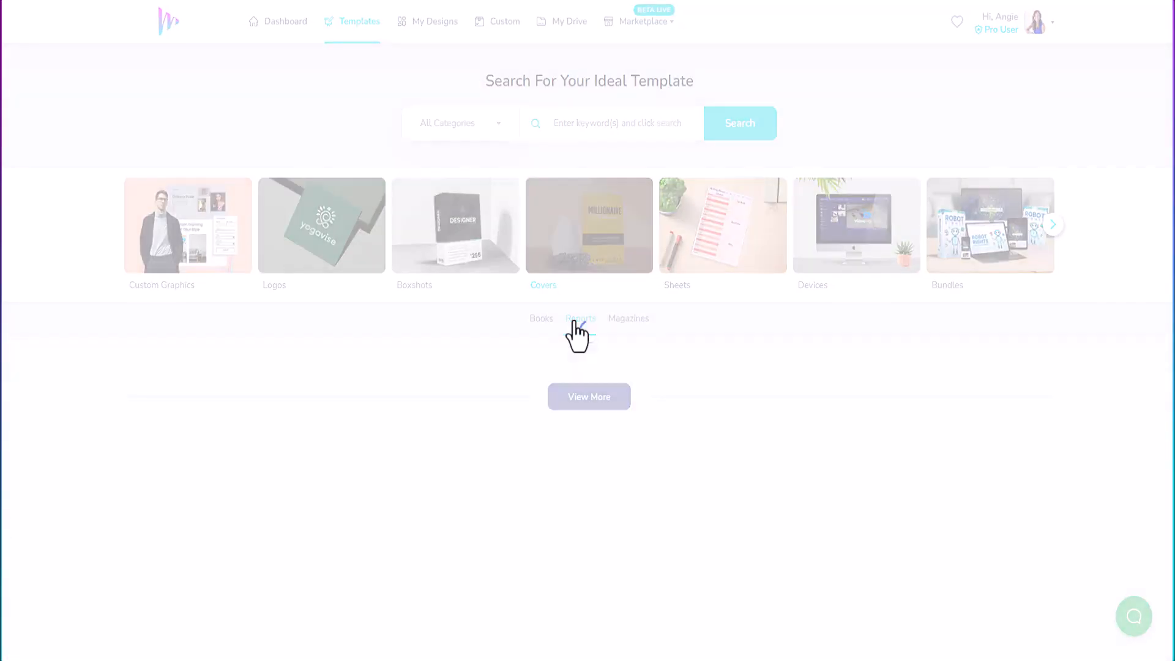
pyautogui.scroll(-5, 483, 416)
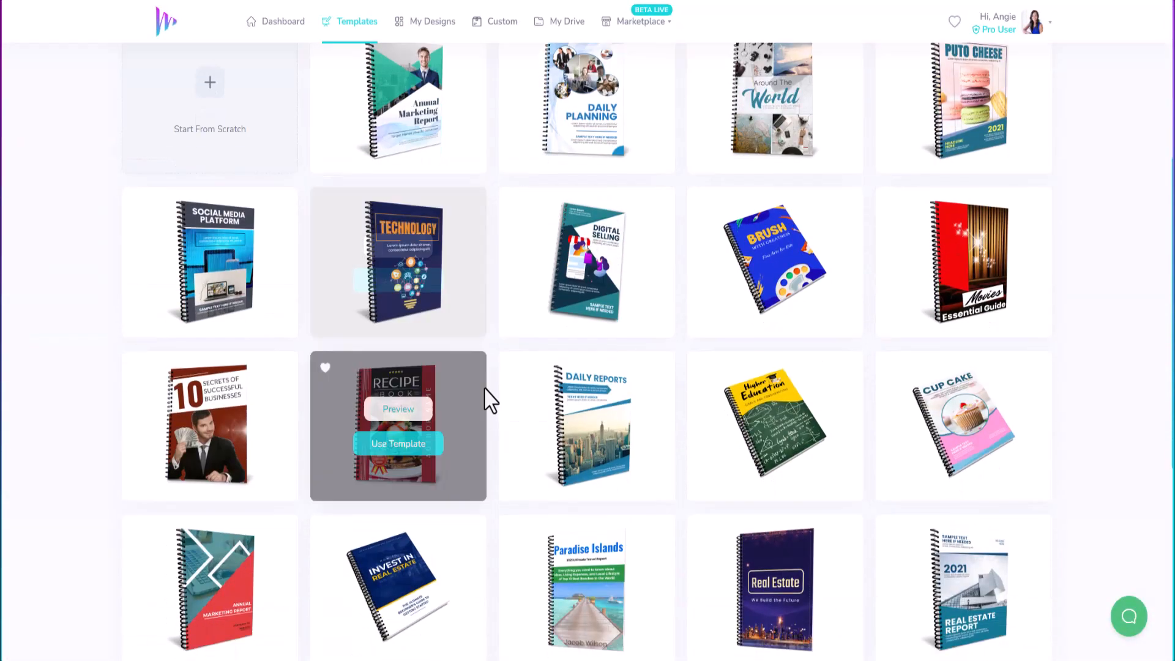
pyautogui.scroll(-6, 489, 401)
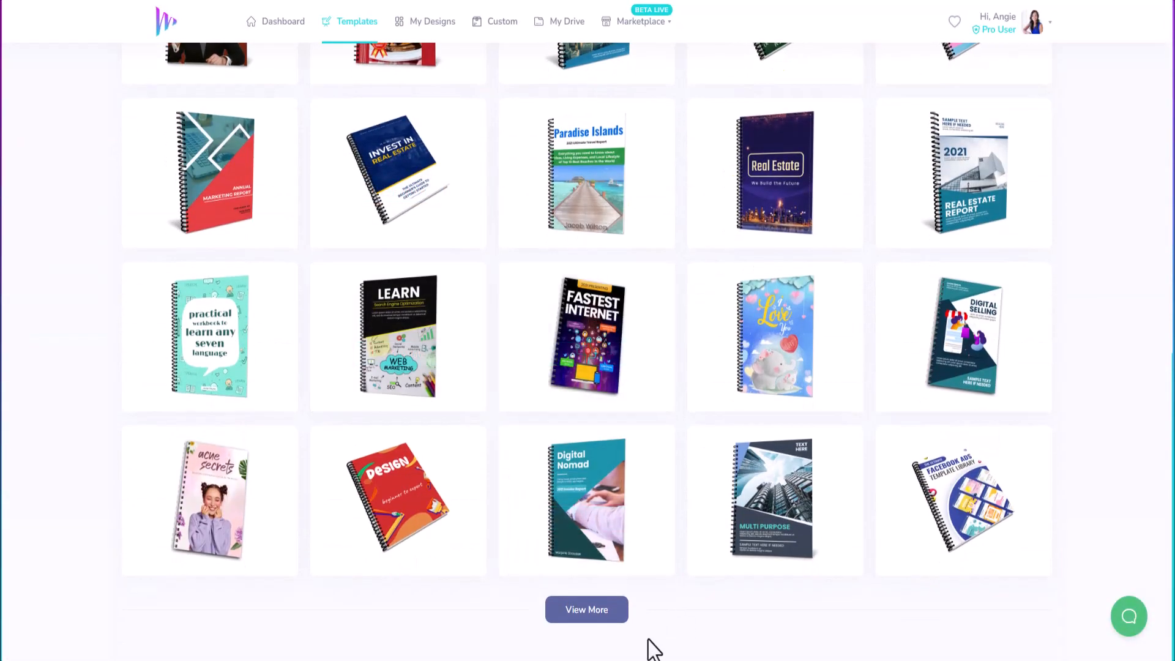
pyautogui.click(591, 611)
pyautogui.scroll(-4, 573, 465)
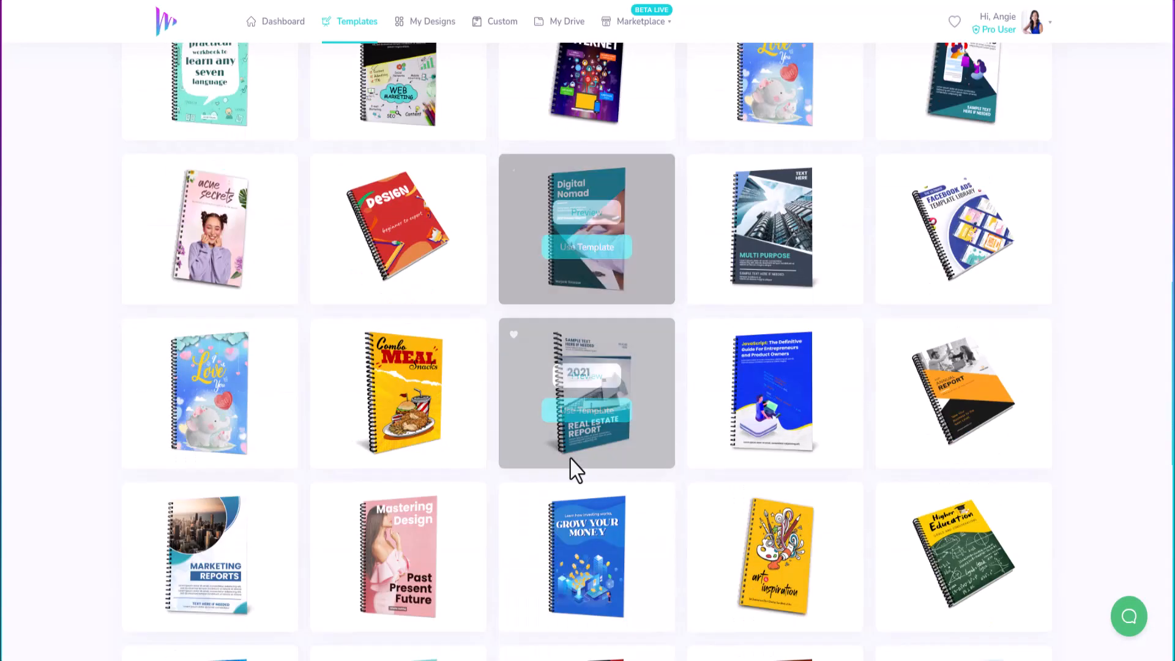
pyautogui.scroll(-3, 573, 465)
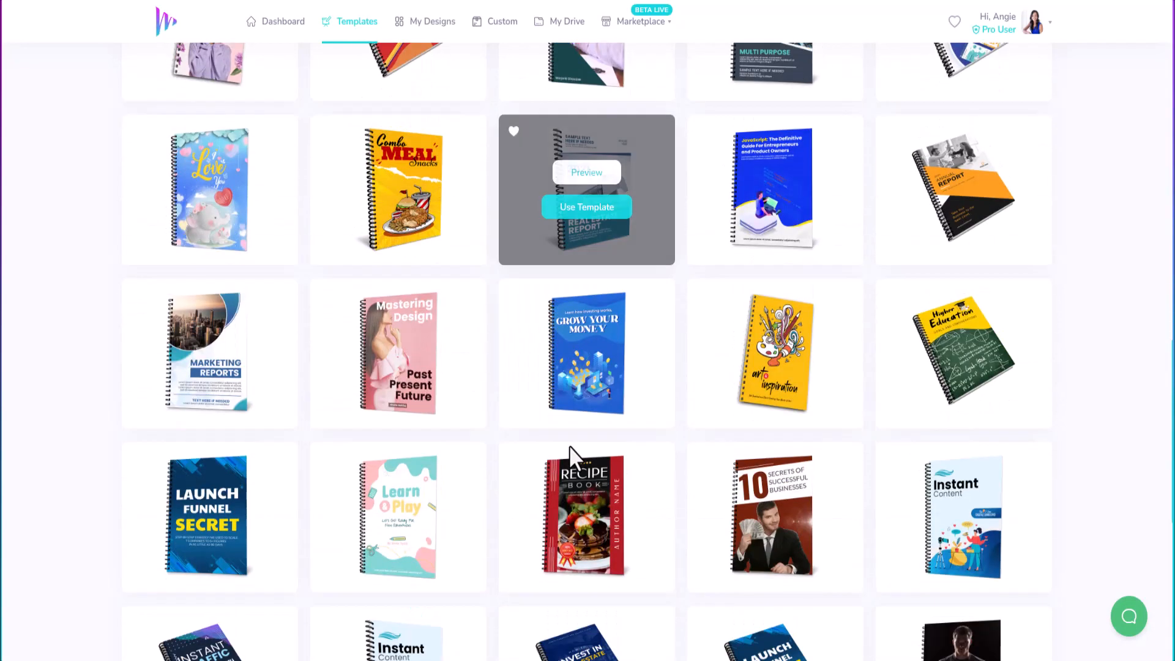
pyautogui.scroll(-8, 569, 445)
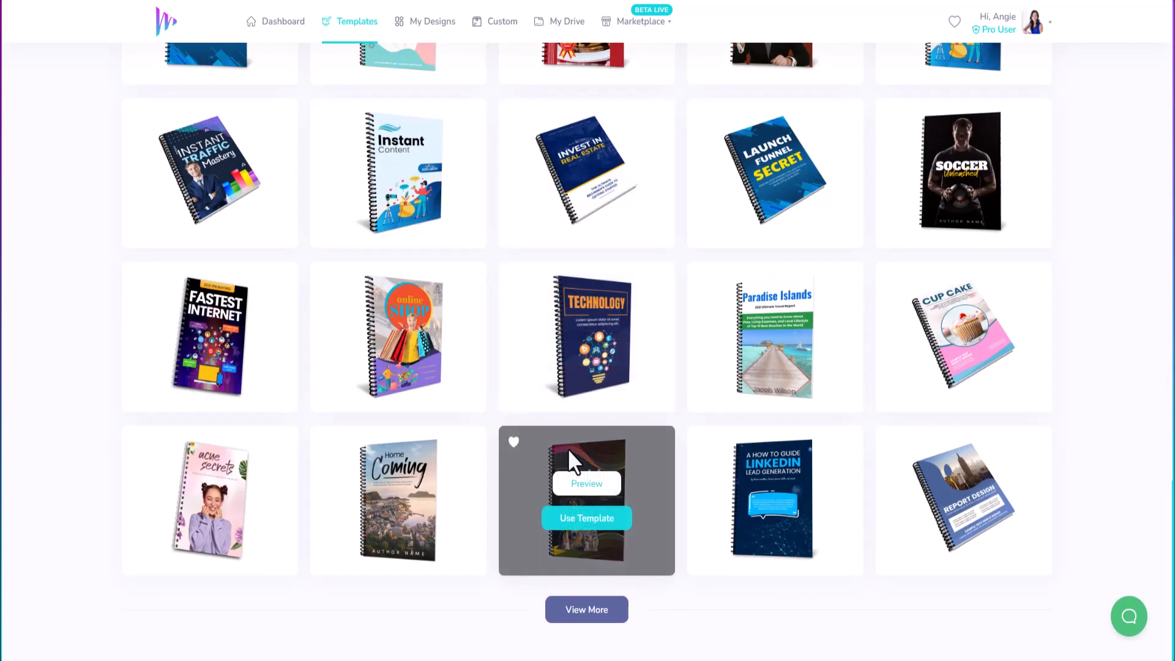
pyautogui.click(582, 615)
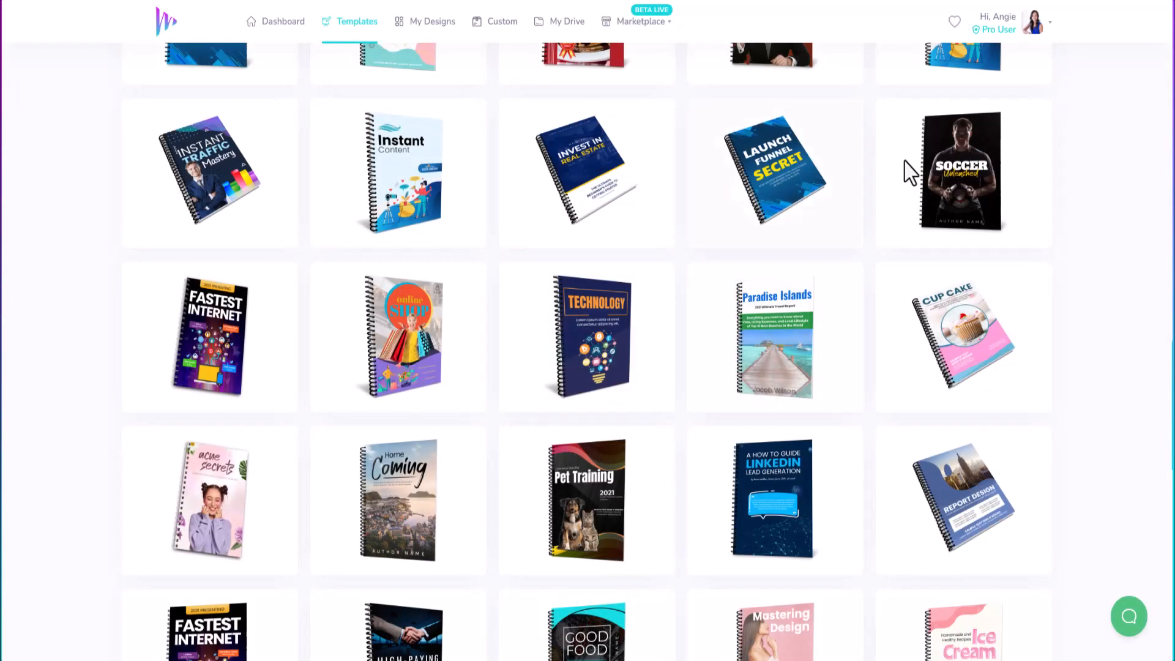
pyautogui.scroll(-3, 642, 367)
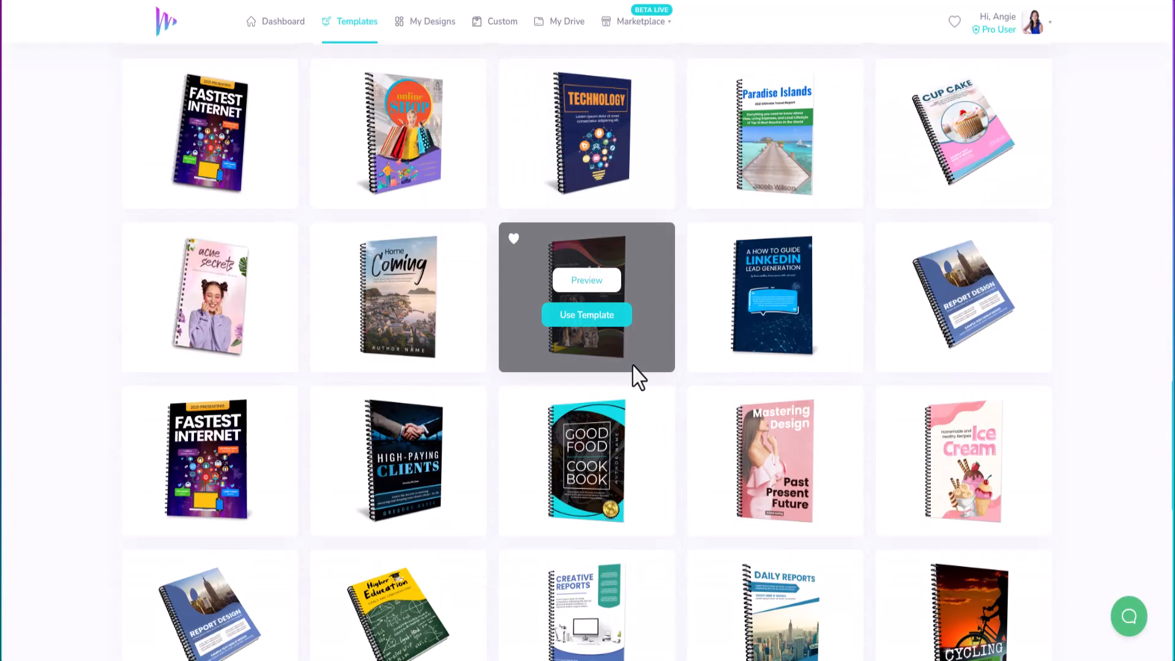
pyautogui.scroll(-12, 640, 376)
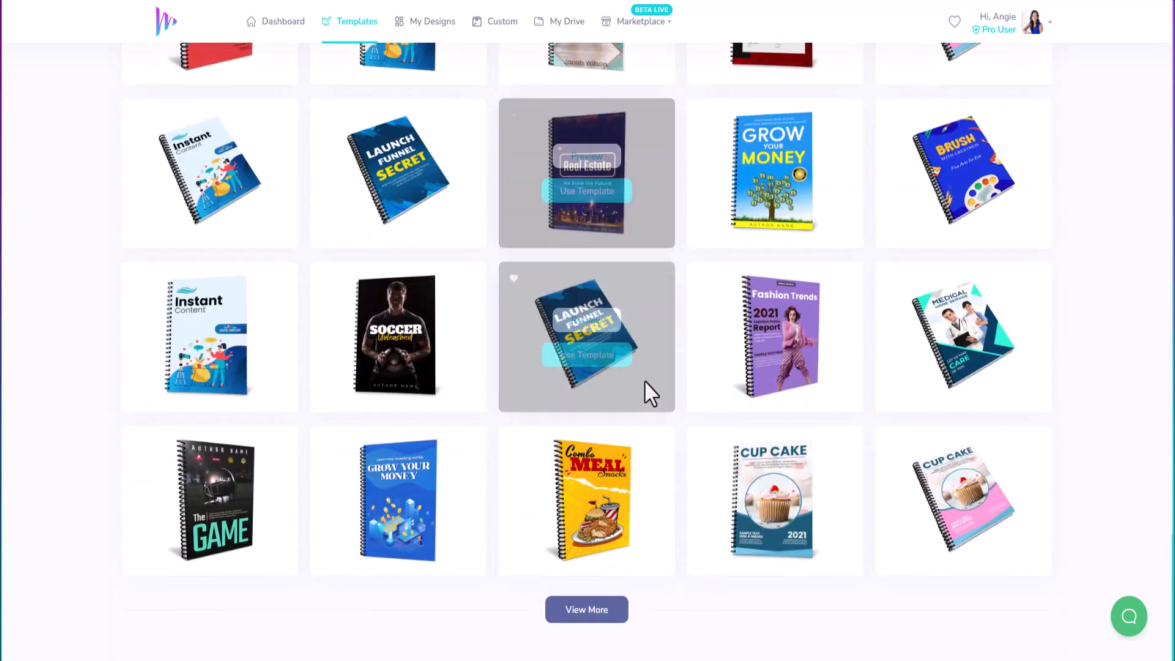
# Step: Create 'AGN - Demo Report Cover' from The GAME template and open it in the design editor
pyautogui.click(213, 520)
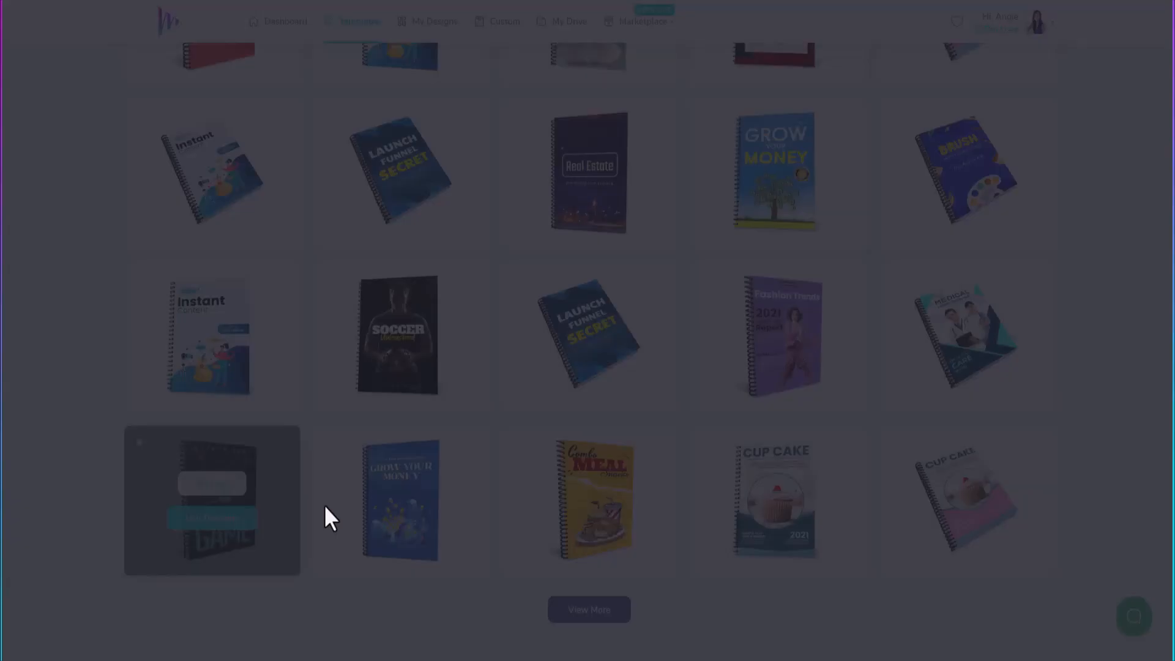
pyautogui.write('AGN - Demo')
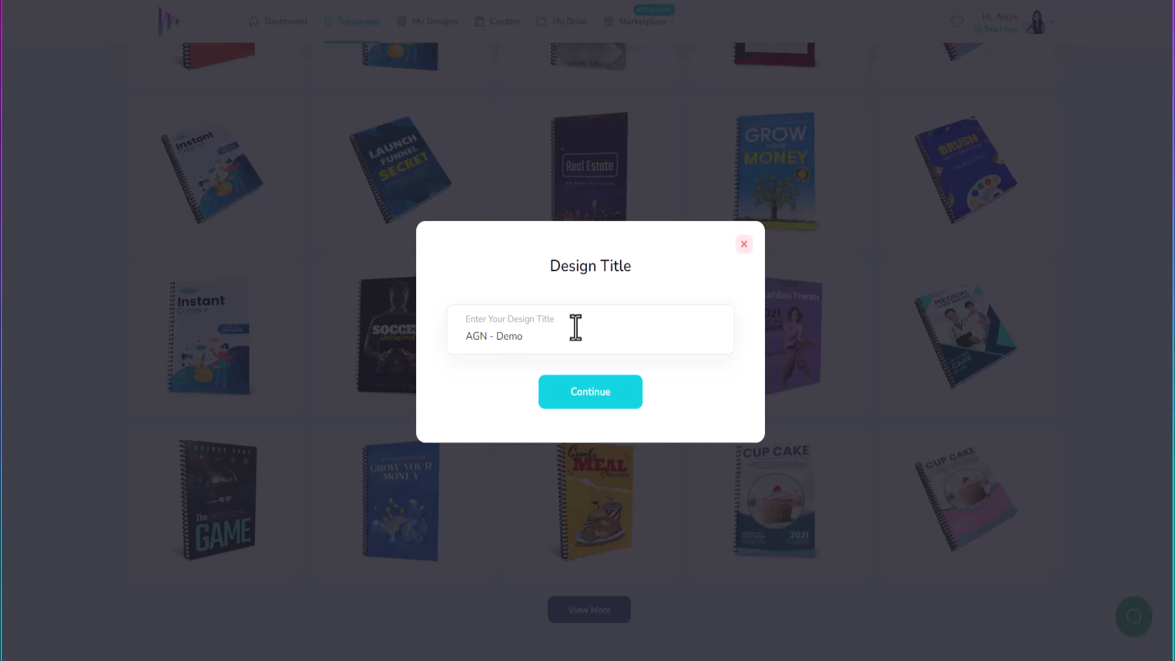
pyautogui.write(' Report Cover')
pyautogui.click(592, 403)
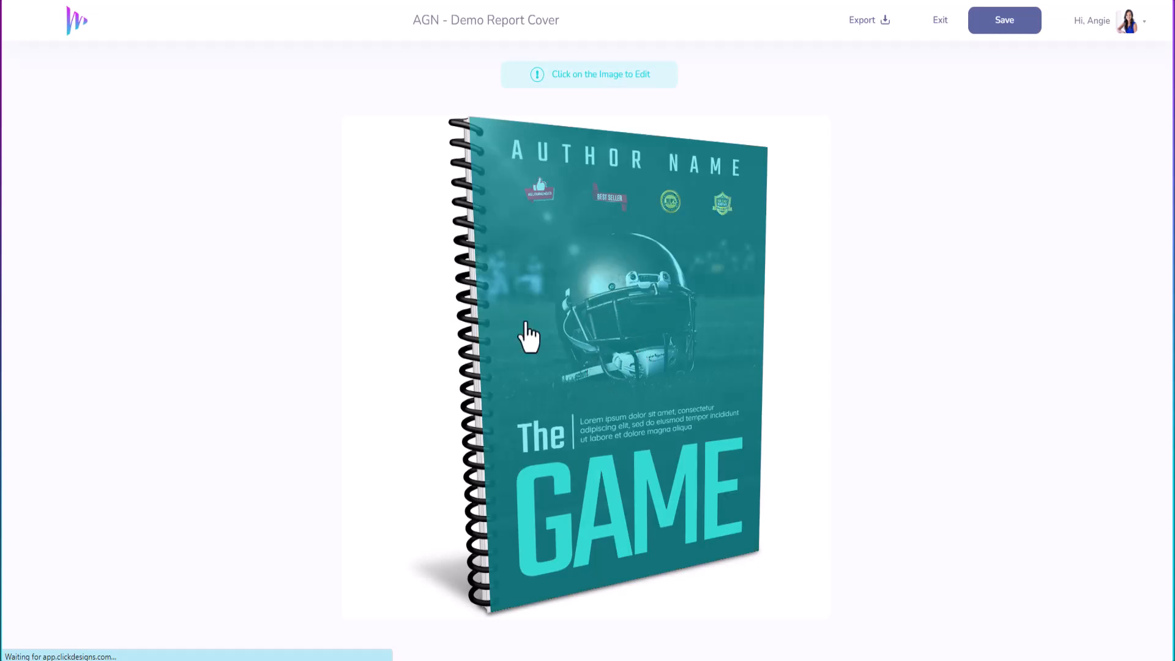
pyautogui.click(625, 299)
pyautogui.click(520, 262)
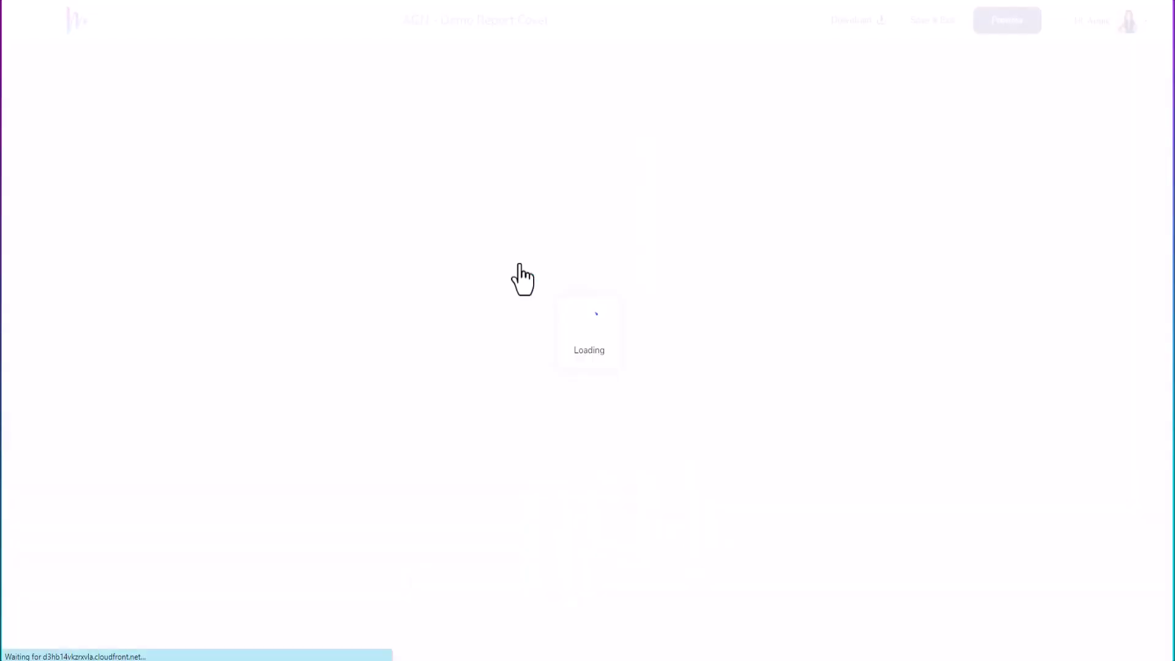
# Step: Zoom out to 60%, hide the helmet photo layer, and show the Background image options
pyautogui.doubleClick(611, 59)
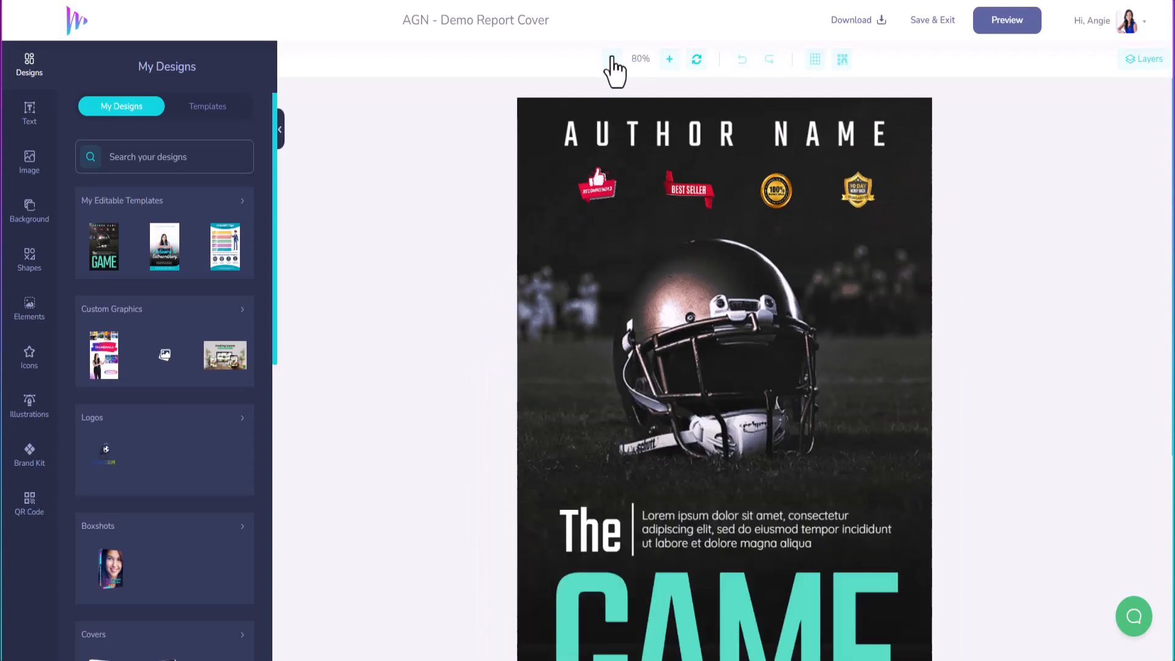
pyautogui.doubleClick(611, 59)
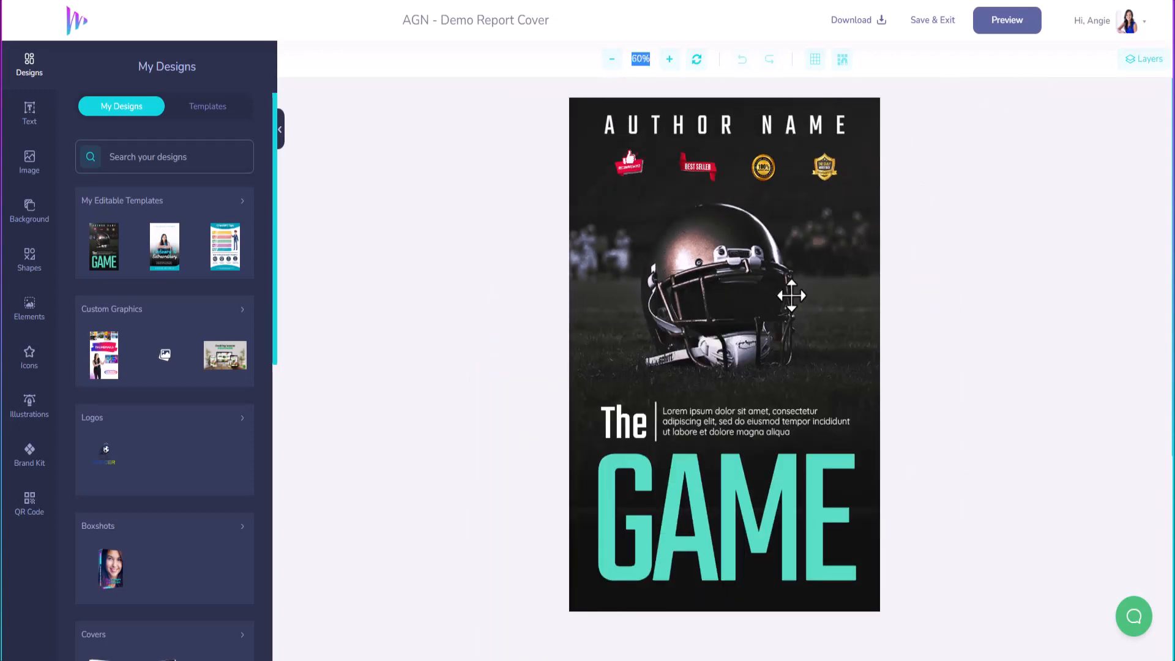
pyautogui.click(1130, 73)
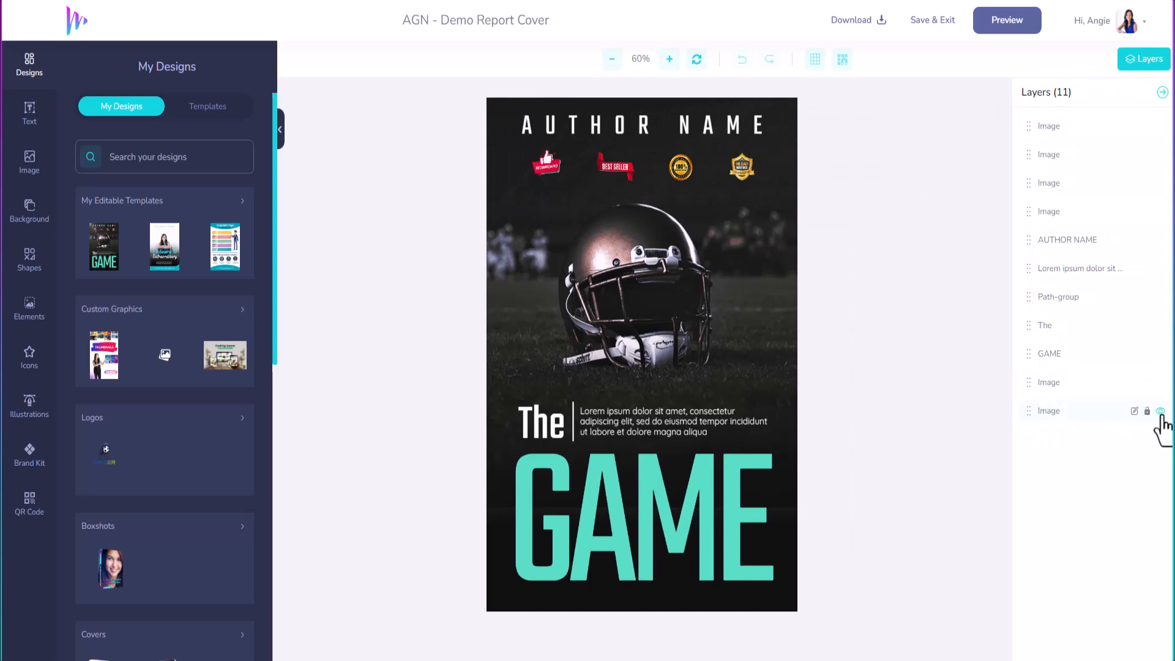
pyautogui.click(1160, 413)
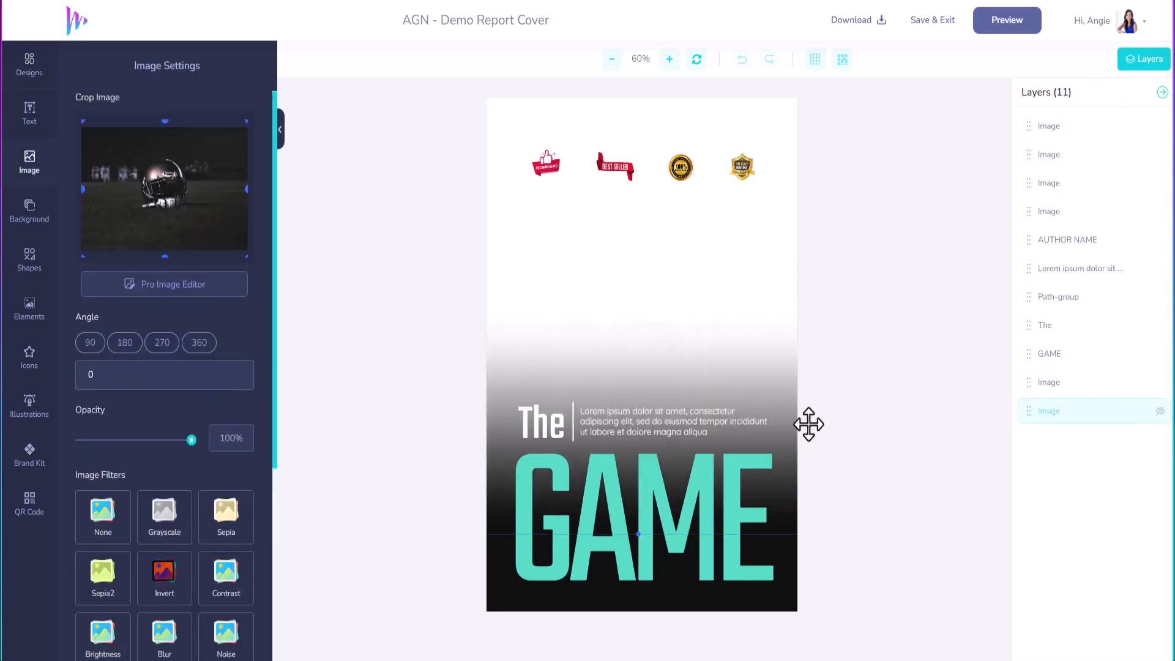
pyautogui.click(34, 208)
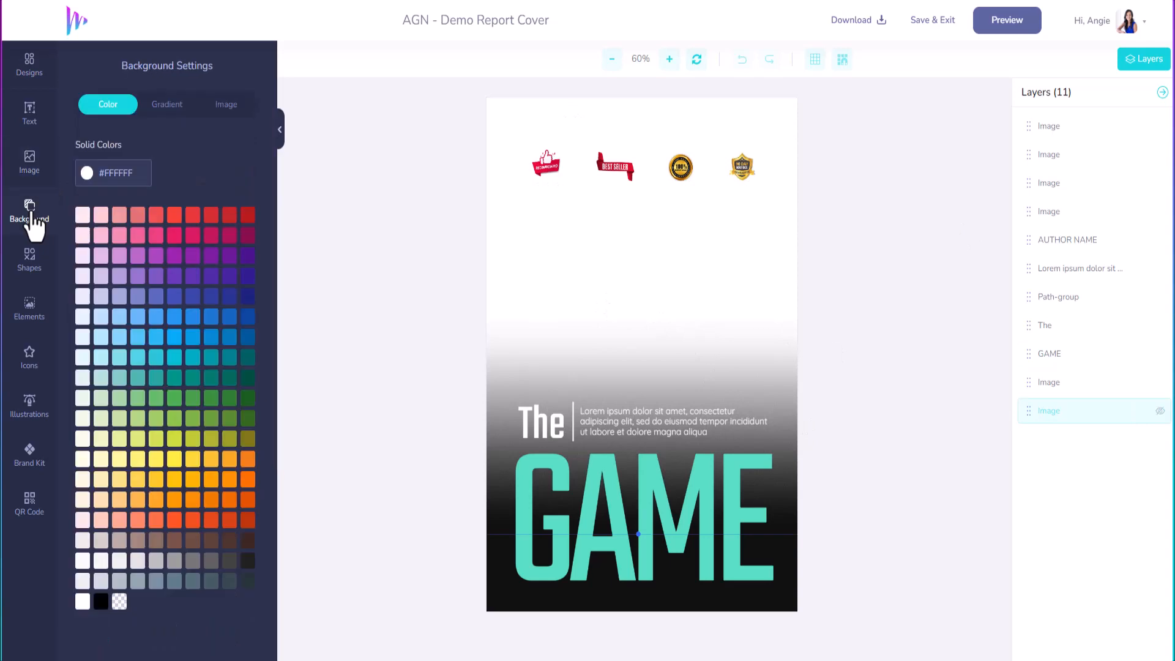
pyautogui.click(212, 105)
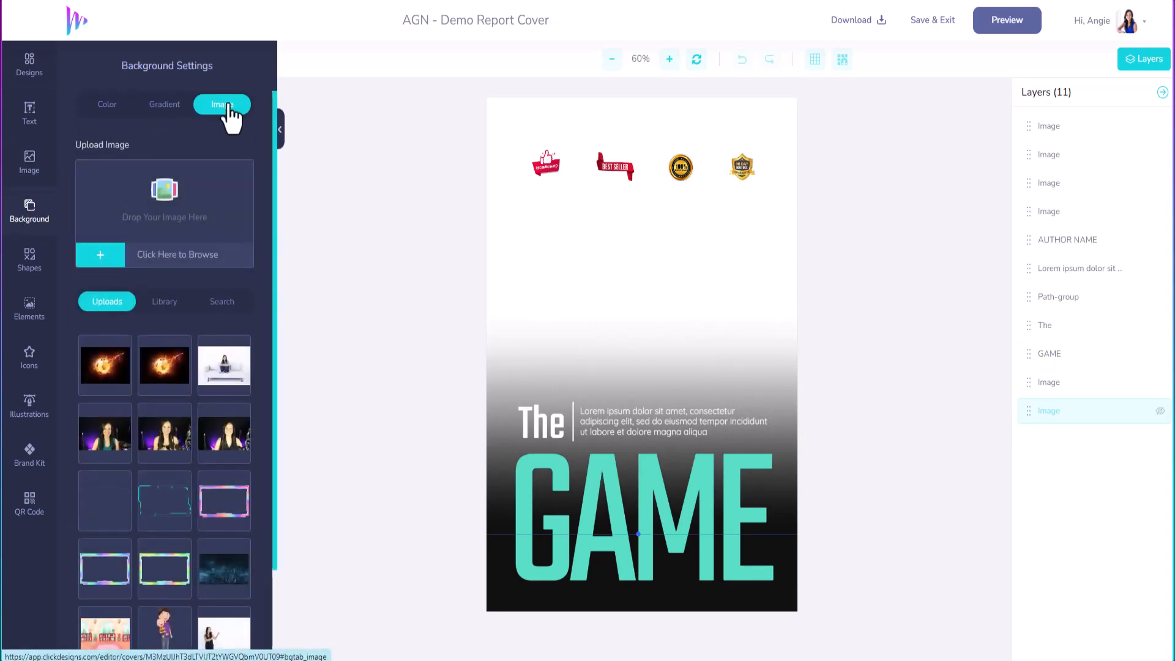
# Step: Search stock images for 'soccer' and set the flaming soccer ball as the cover background
pyautogui.click(224, 303)
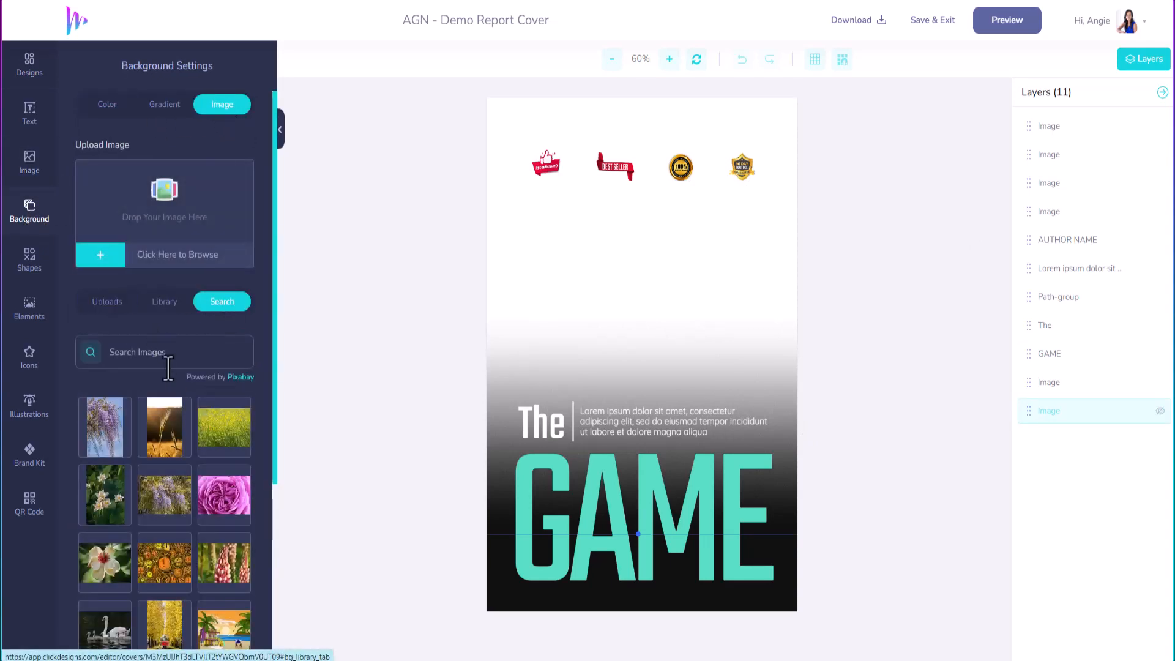
pyautogui.write('soccer')
pyautogui.press('Return')
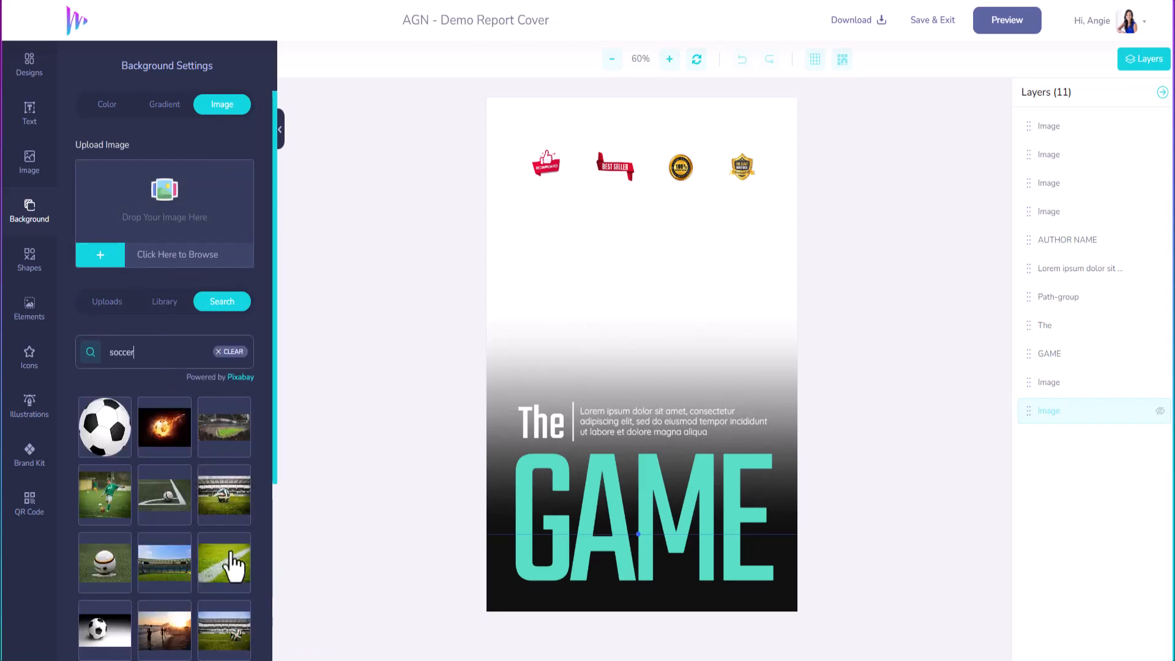
pyautogui.click(165, 429)
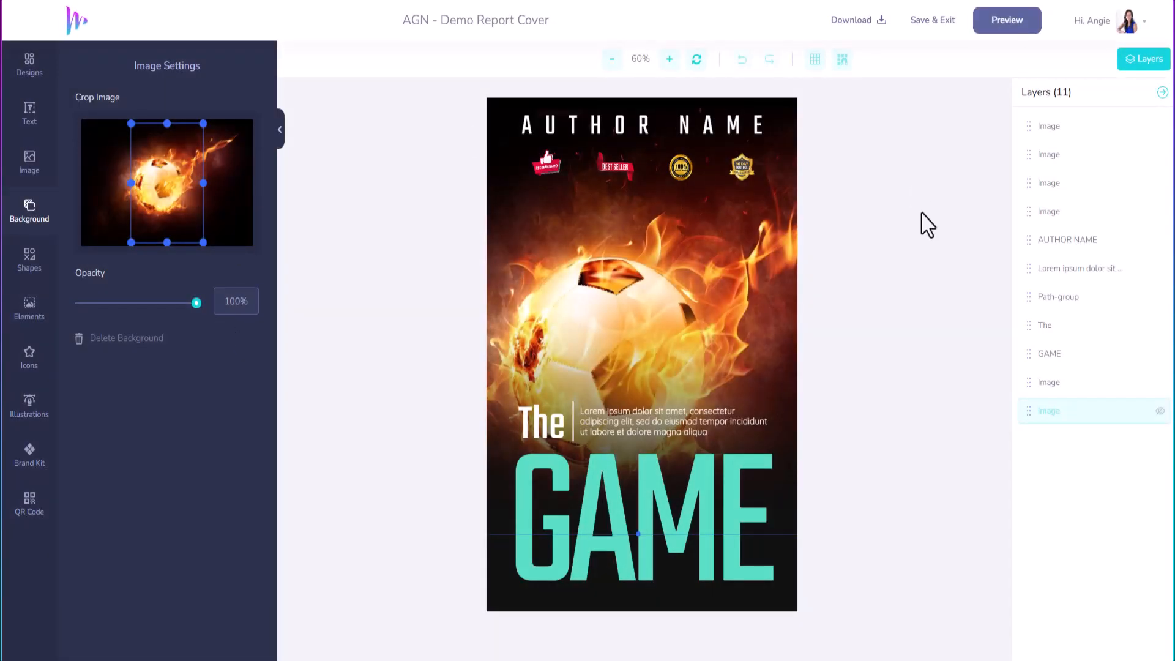
pyautogui.click(682, 490)
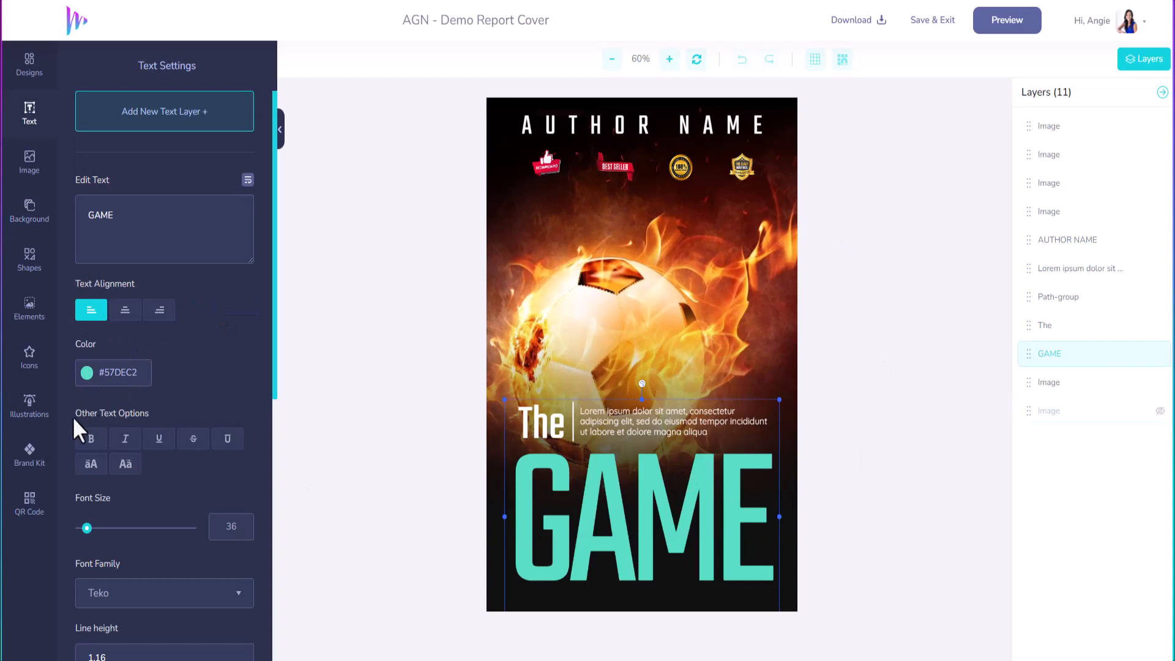
# Step: Recolour the GAME title with the Brand Kit cyan swatch
pyautogui.click(29, 453)
pyautogui.click(161, 109)
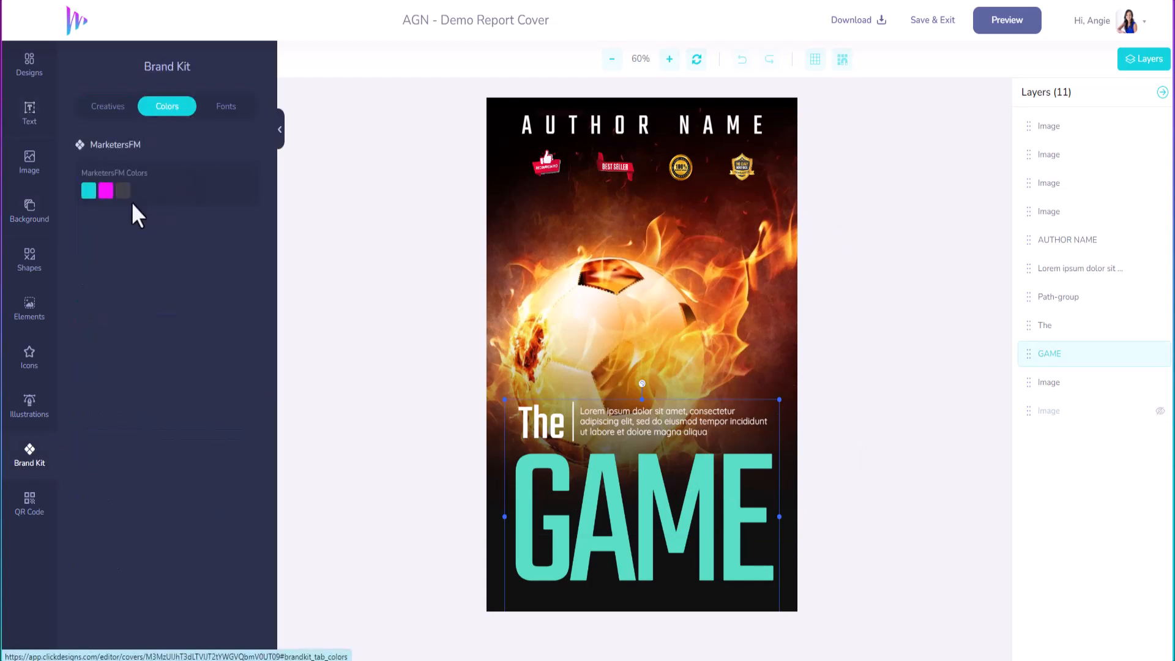
pyautogui.click(89, 192)
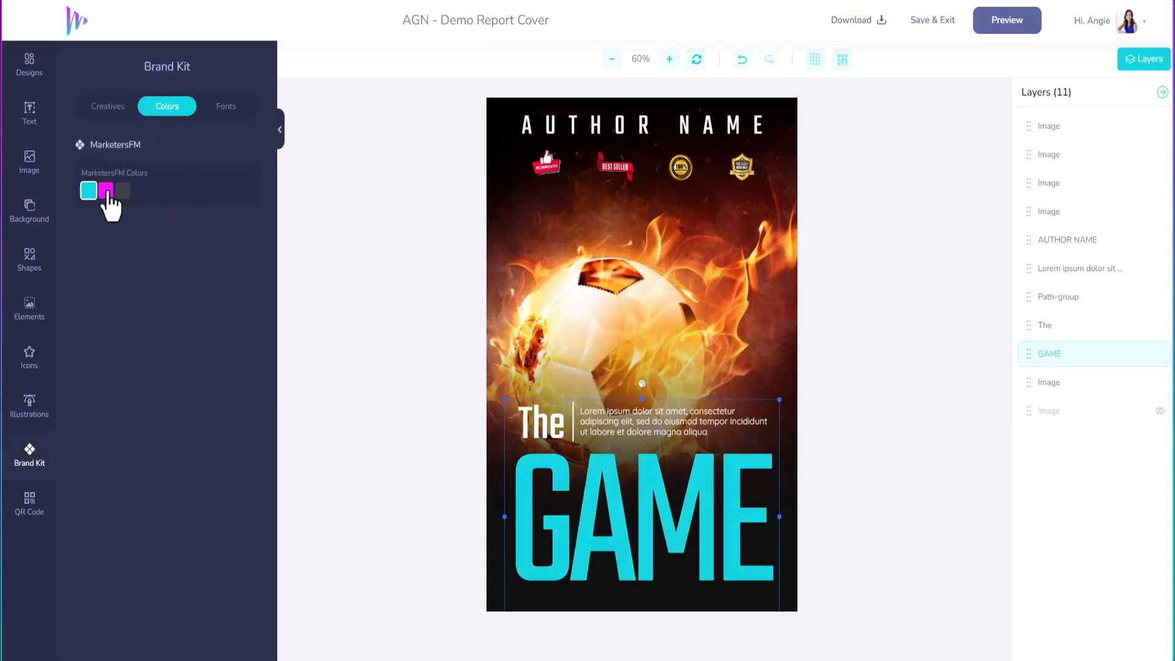
# Step: Lock the AUTHOR NAME layer and replace its text with a family name
pyautogui.click(574, 124)
pyautogui.hotkey('ctrl', 'l')
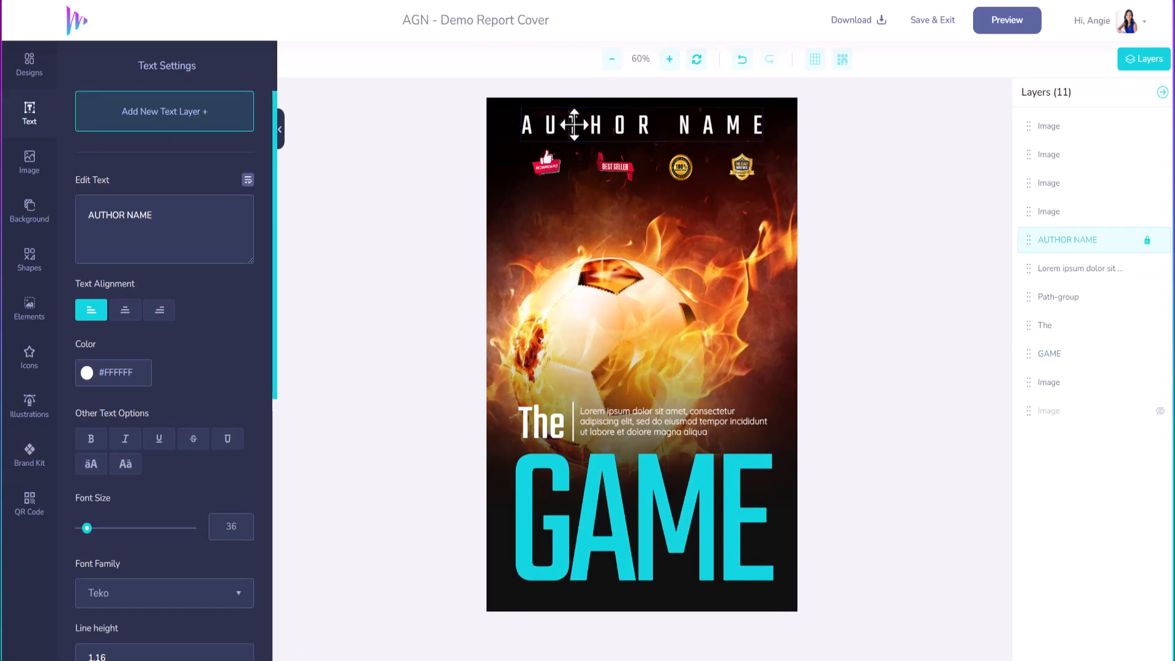
pyautogui.doubleClick(589, 129)
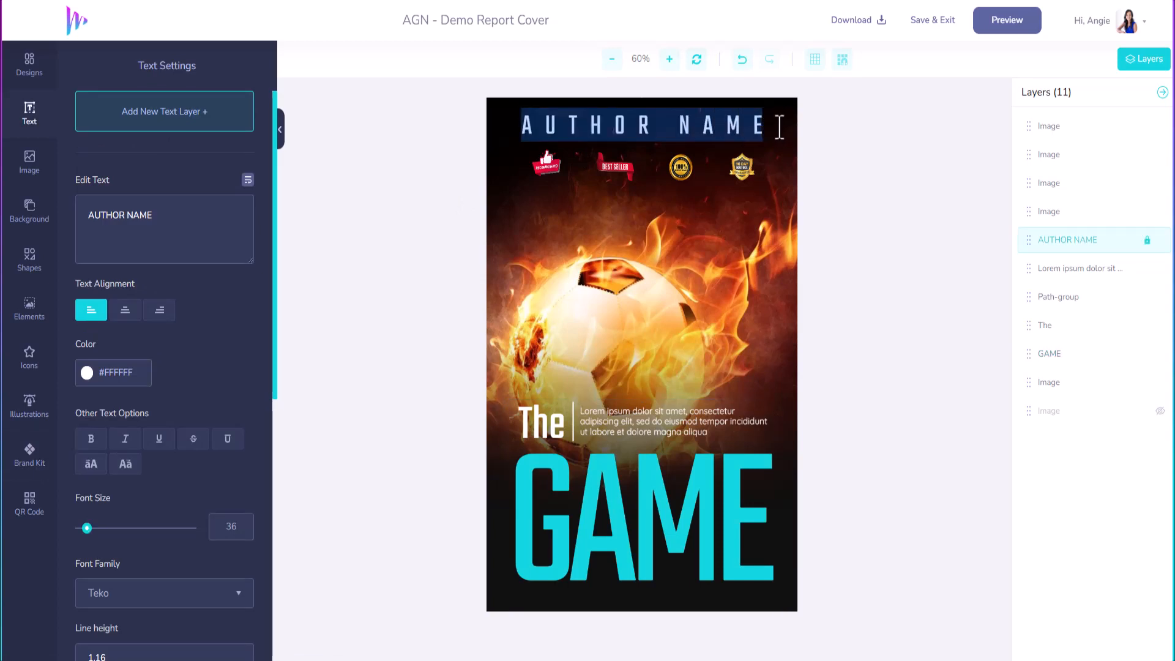
pyautogui.write('NORRIS FAMILY')
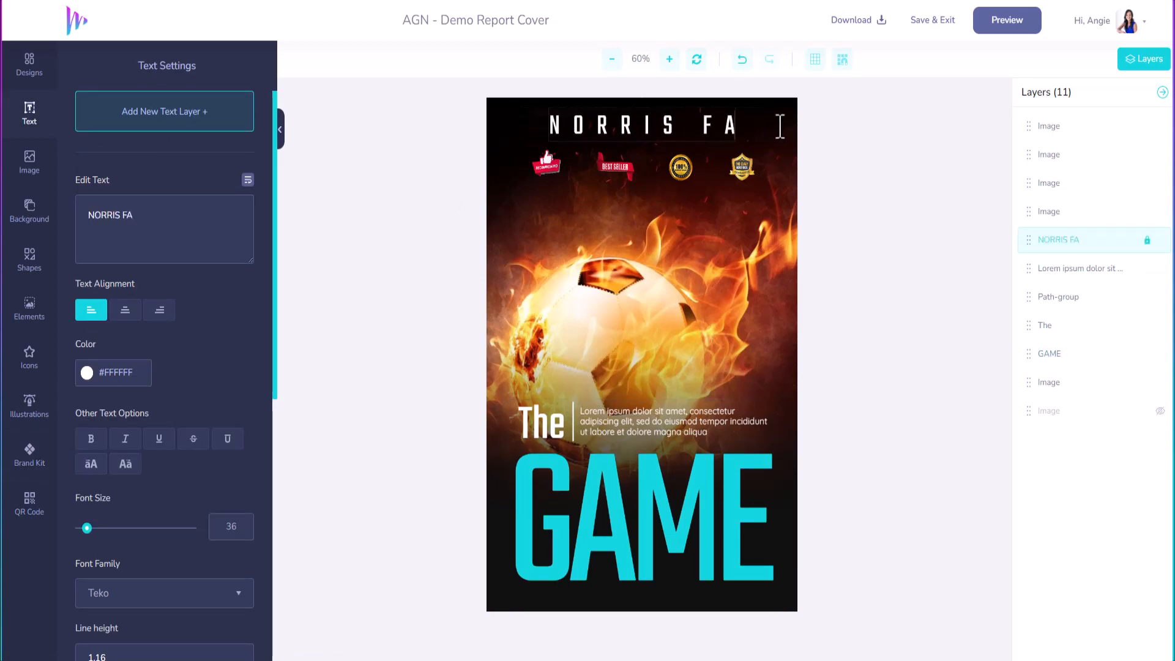
# Step: Delete the top-right, gold round, red thumbs-up and BEST SELLER badges under the author line
pyautogui.click(742, 171)
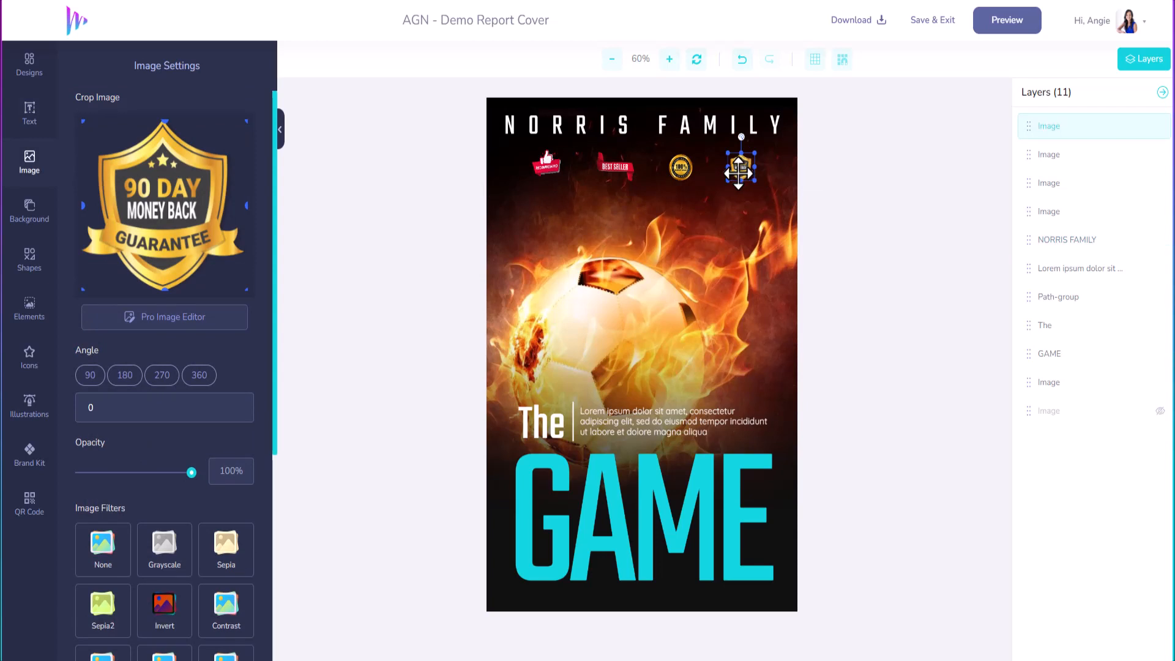
pyautogui.press('Delete')
pyautogui.click(681, 171)
pyautogui.press('Delete')
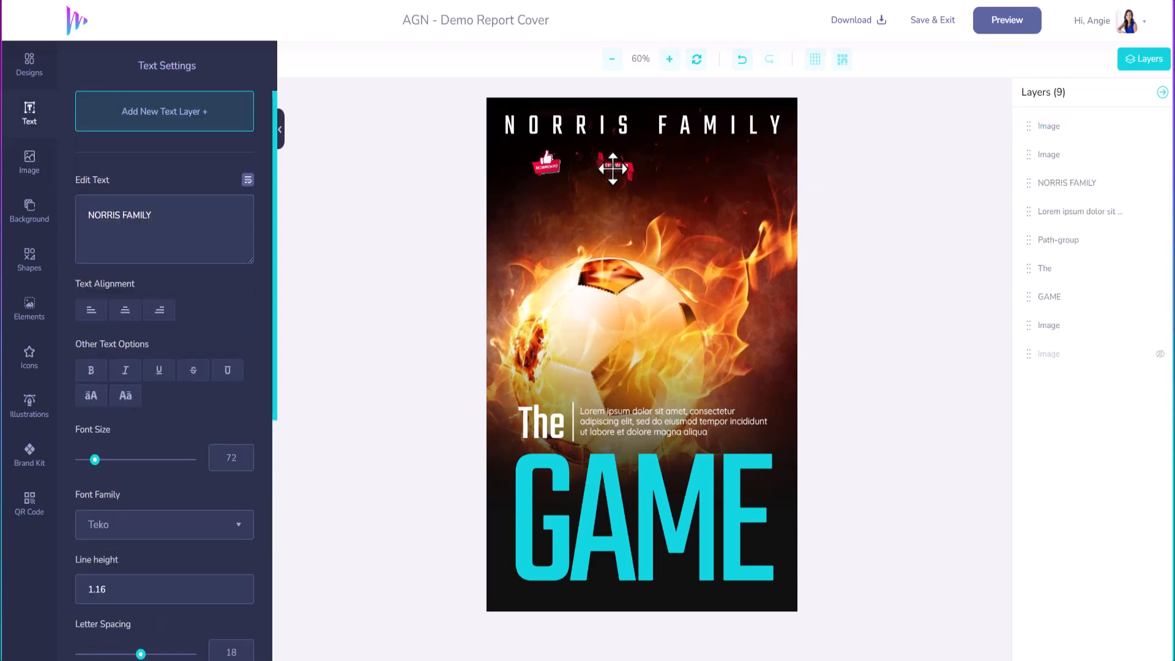
pyautogui.click(614, 165)
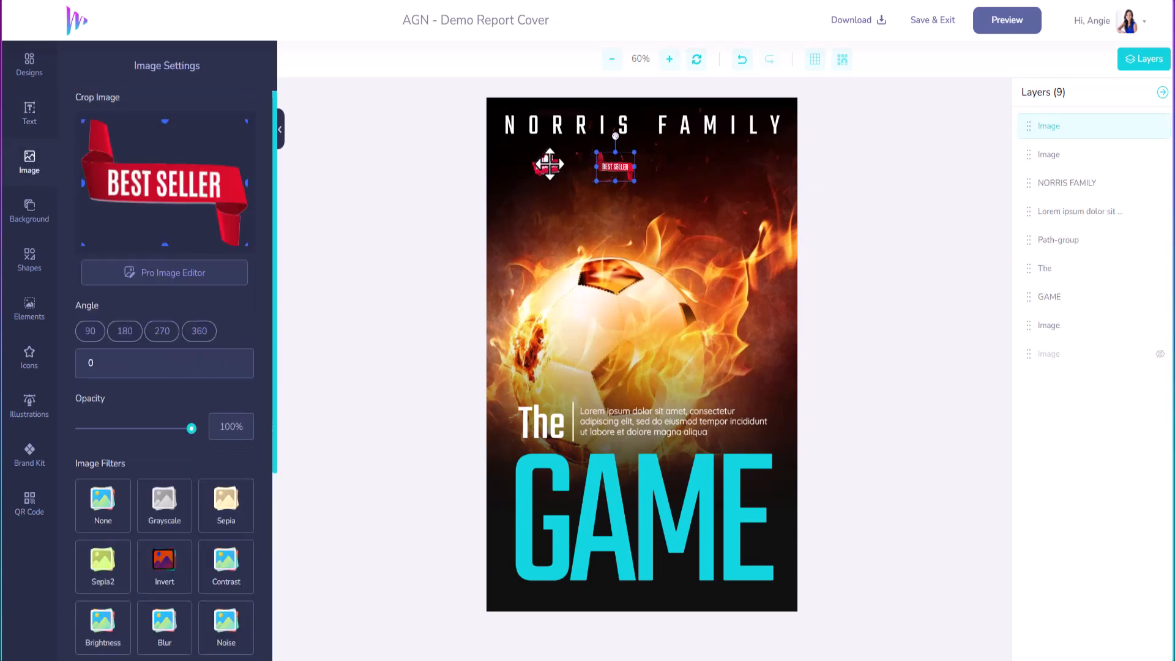
pyautogui.click(545, 162)
pyautogui.press('Delete')
pyautogui.click(611, 164)
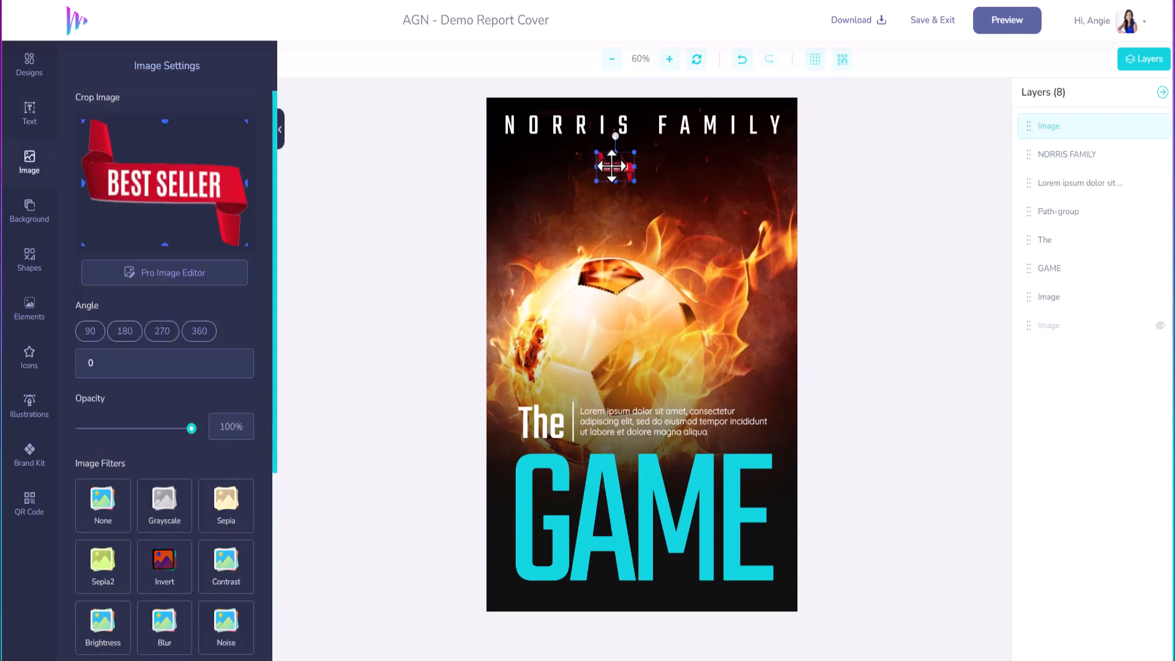
pyautogui.press('Delete')
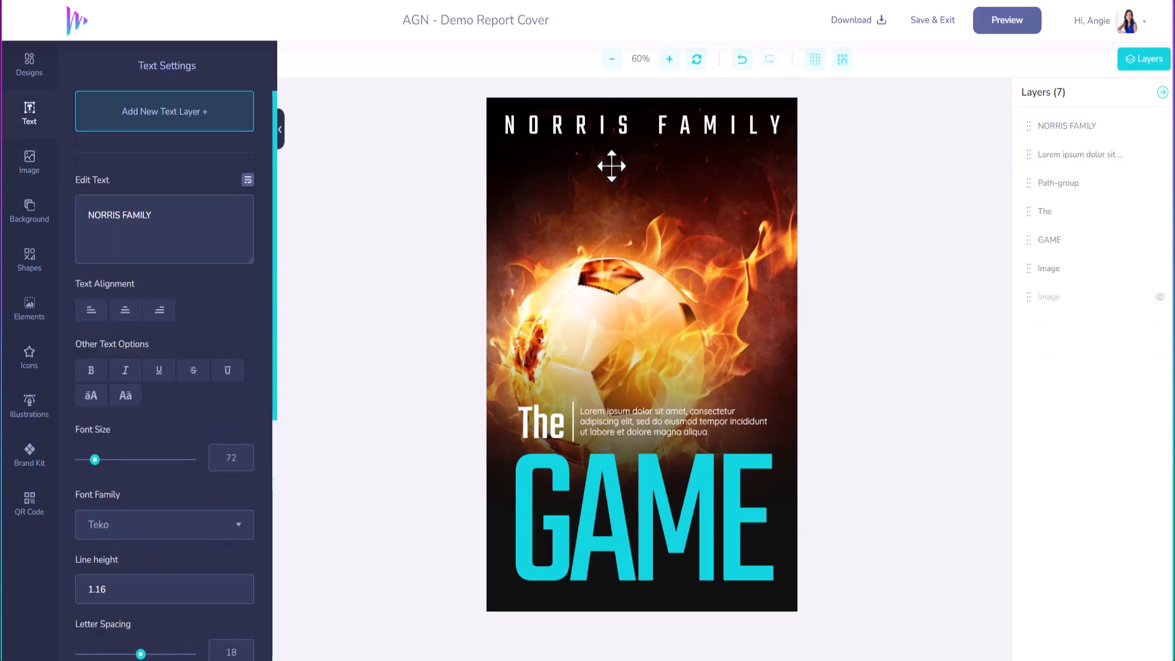
pyautogui.click(634, 313)
pyautogui.click(637, 246)
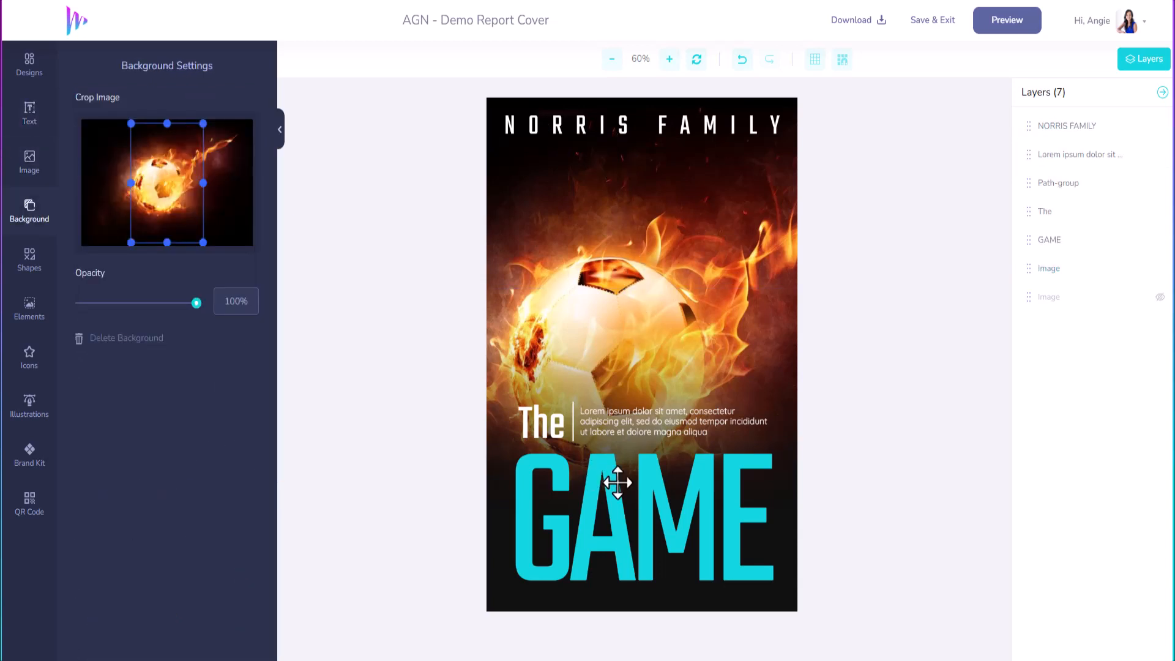
# Step: Replace the Lorem ipsum tagline with 'LEARN SIMPLE SOCCER DRILLS TO ELEVATE YOUR SKILLS'
pyautogui.click(637, 417)
pyautogui.moveTo(171, 254); pyautogui.dragTo(38, 210)
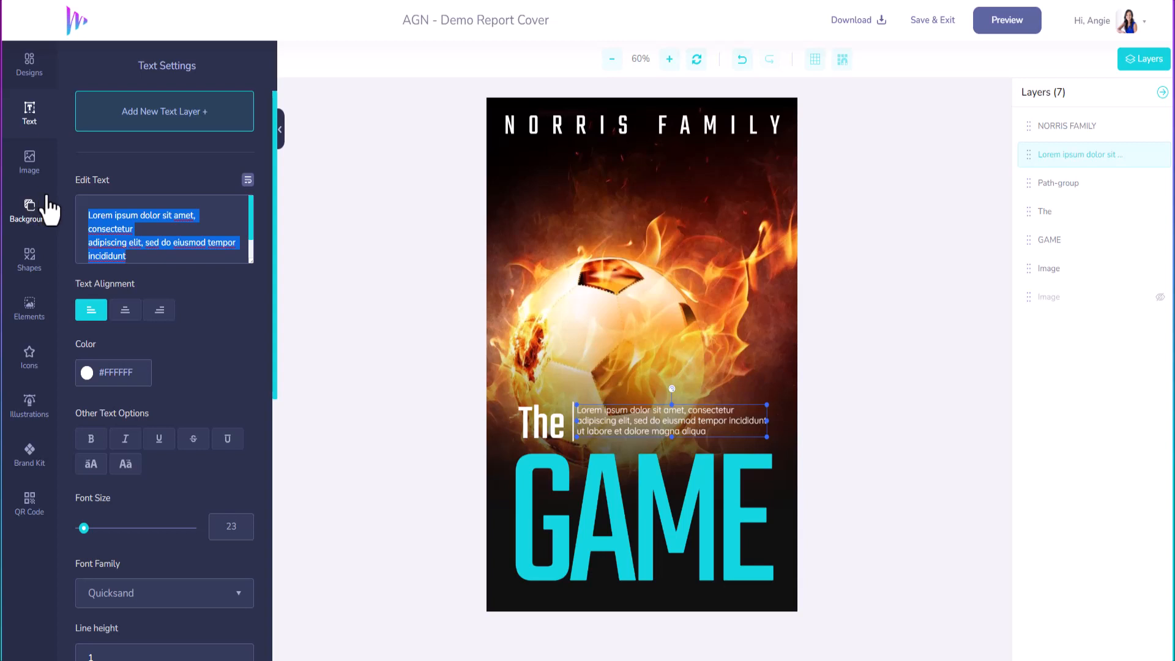
pyautogui.write('LEAR')
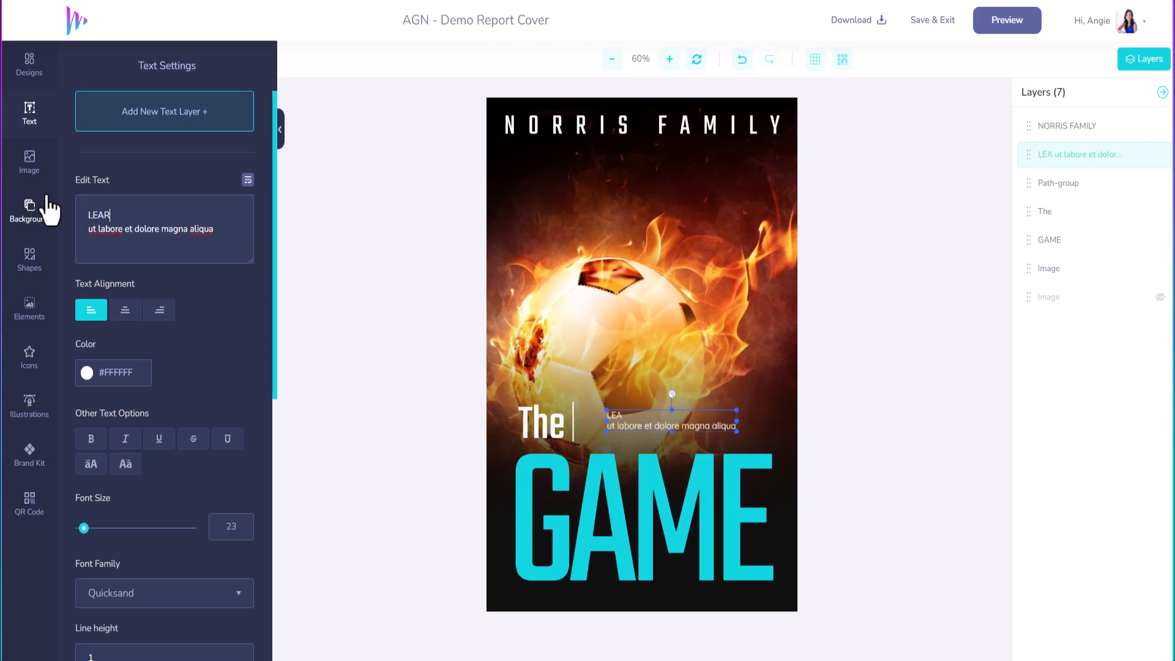
pyautogui.write('N SIMPLE ')
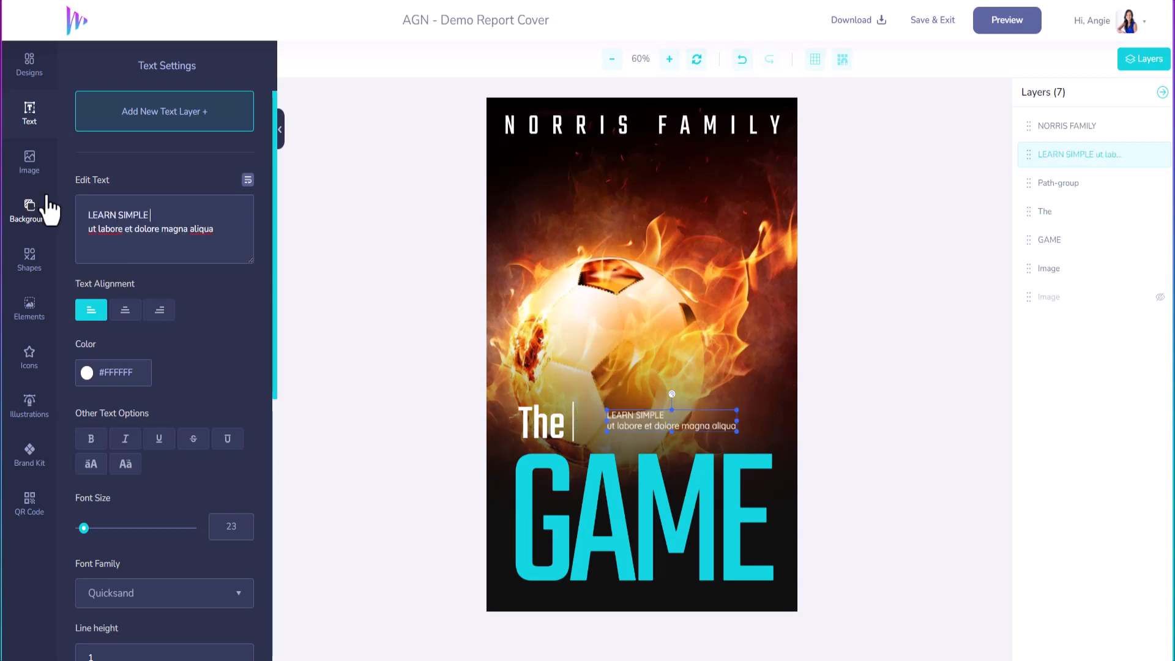
pyautogui.write('C')
pyautogui.press('BackSpace')
pyautogui.write('SOCCER DRIL')
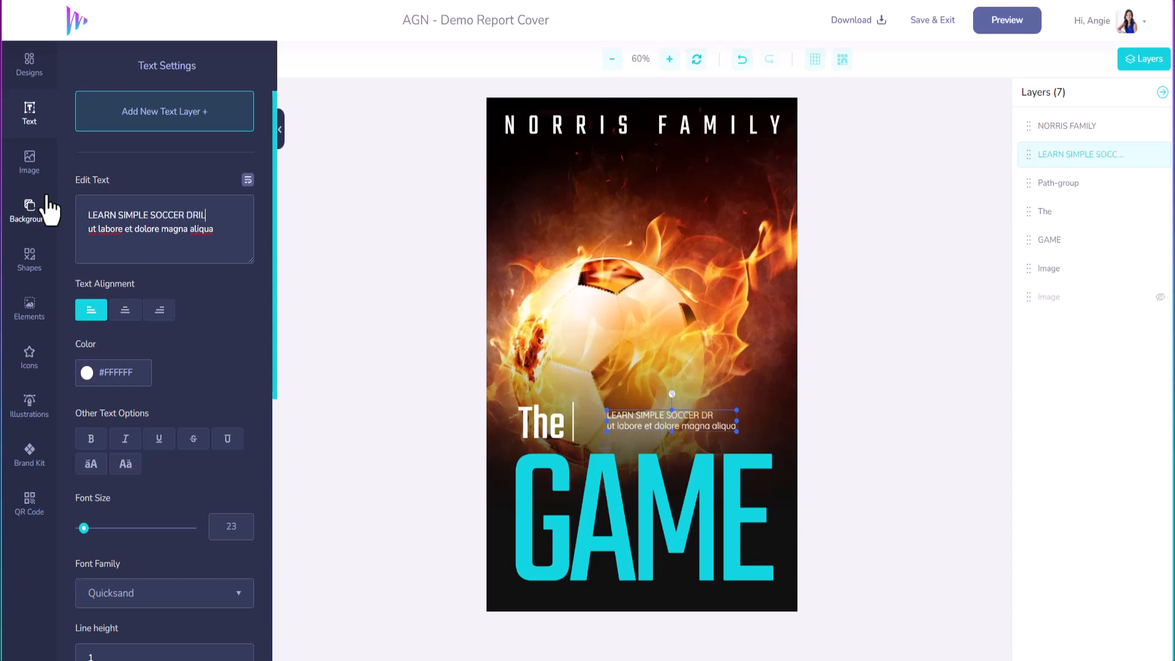
pyautogui.write('LS TO ELEVATE')
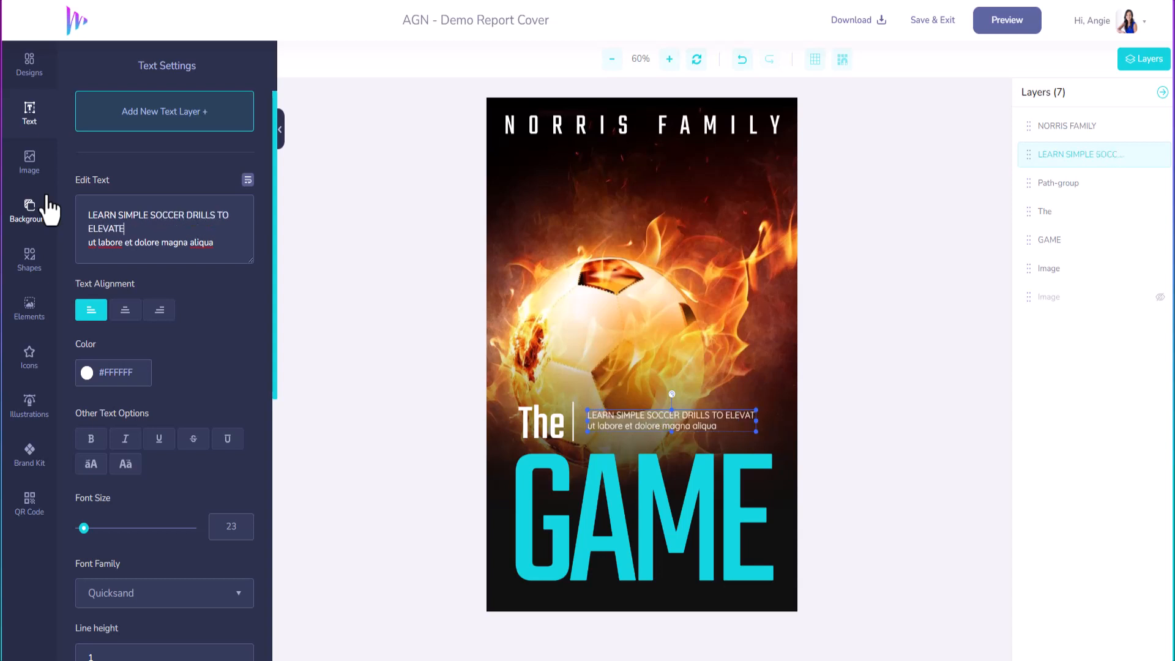
pyautogui.write(' YOUR SKILLS')
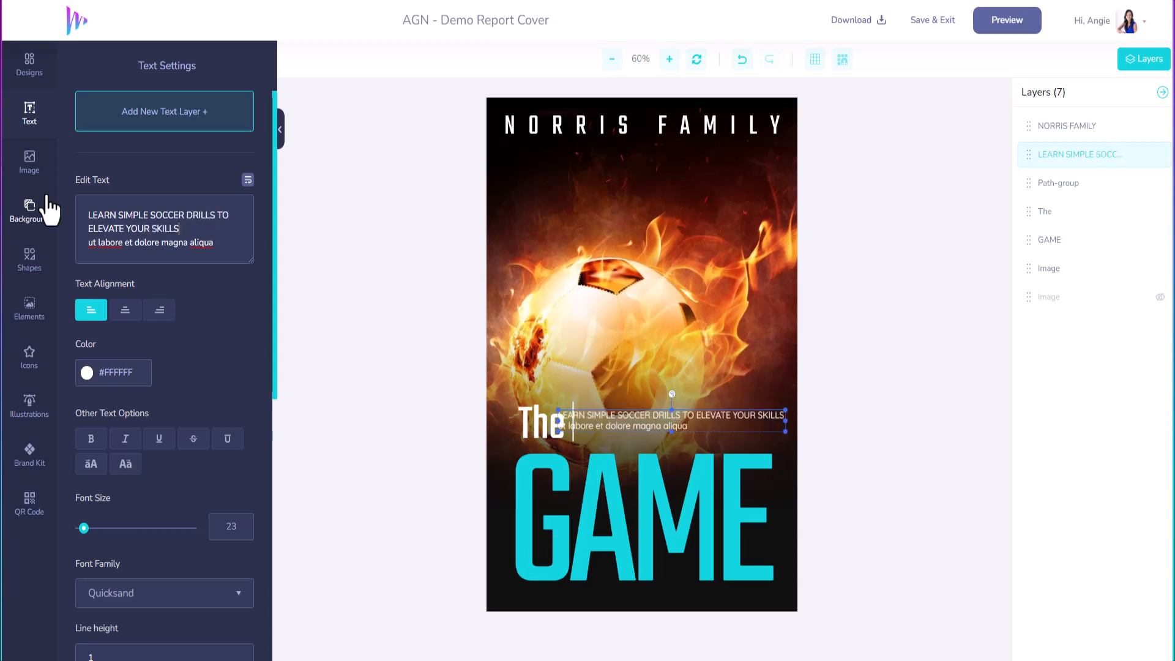
pyautogui.tripleClick(196, 242)
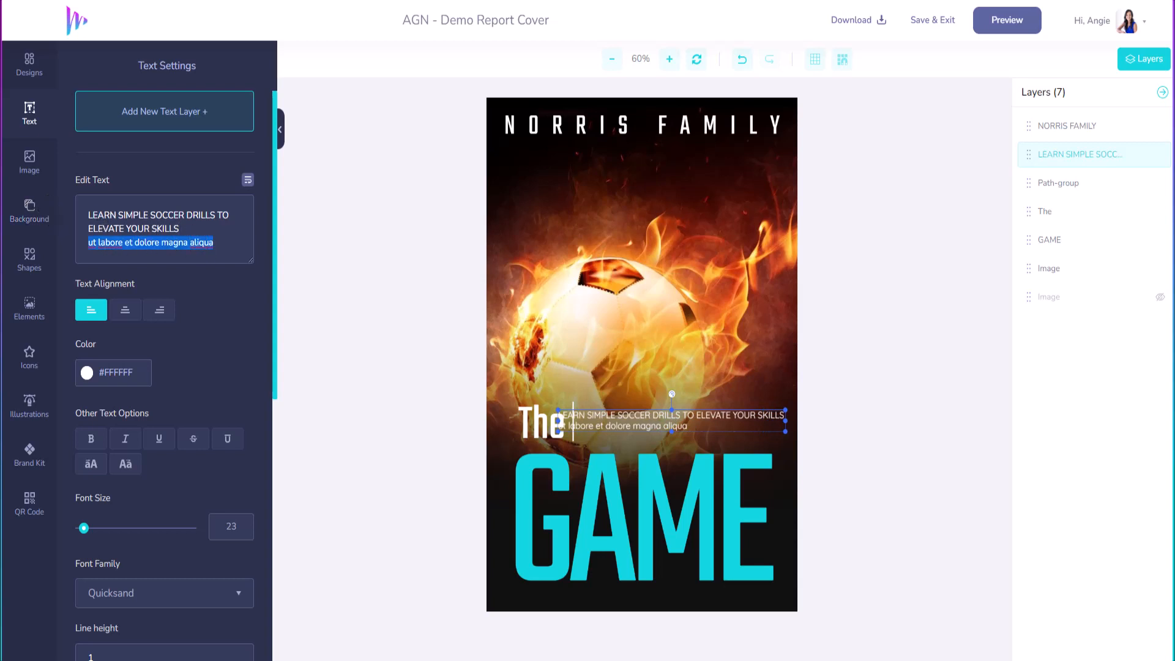
pyautogui.press('BackSpace')
pyautogui.press('BackSpace')
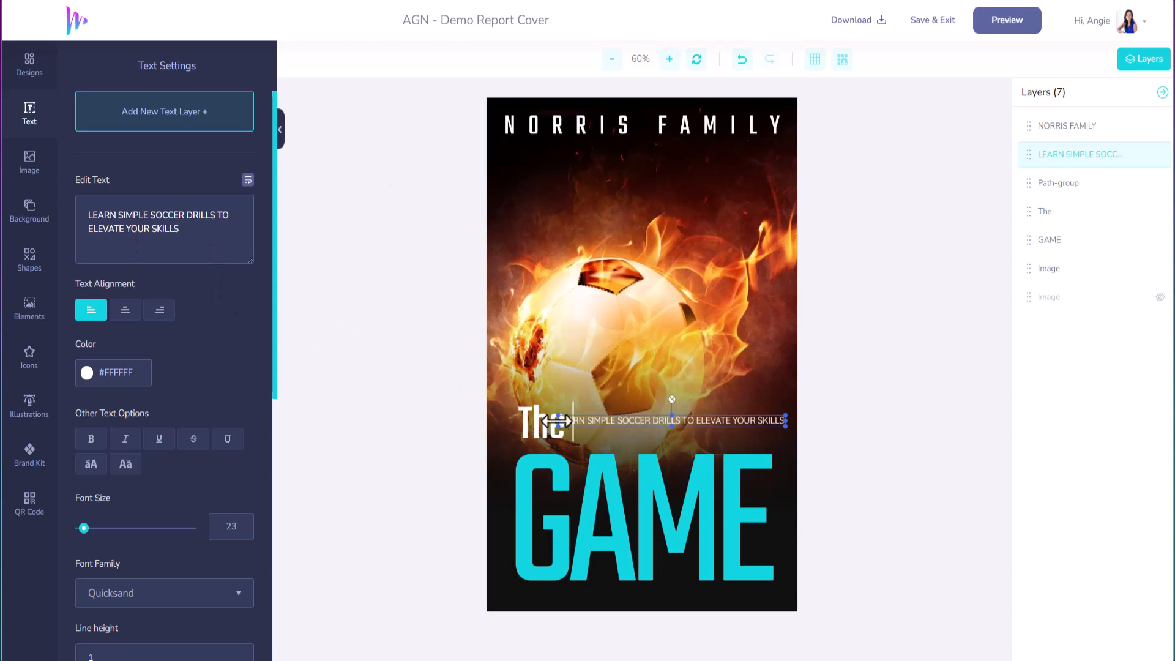
# Step: Set the tagline to size 17, break it before 'TO', and make it bold
pyautogui.moveTo(84, 530); pyautogui.dragTo(83, 530)
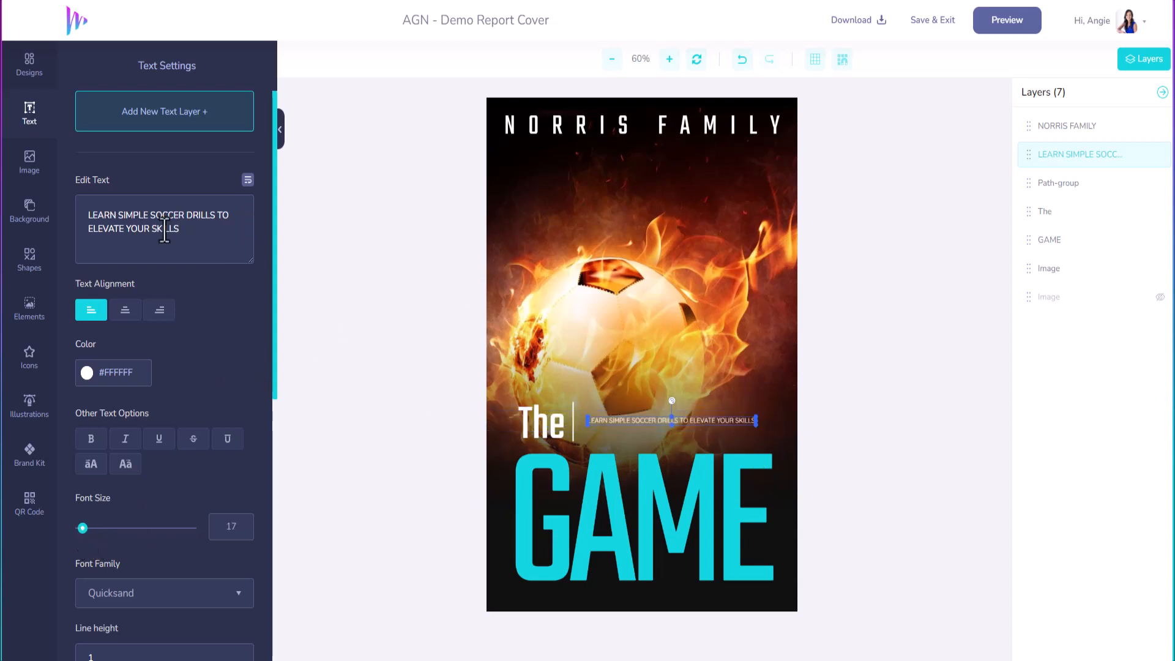
pyautogui.click(184, 215)
pyautogui.press('Return')
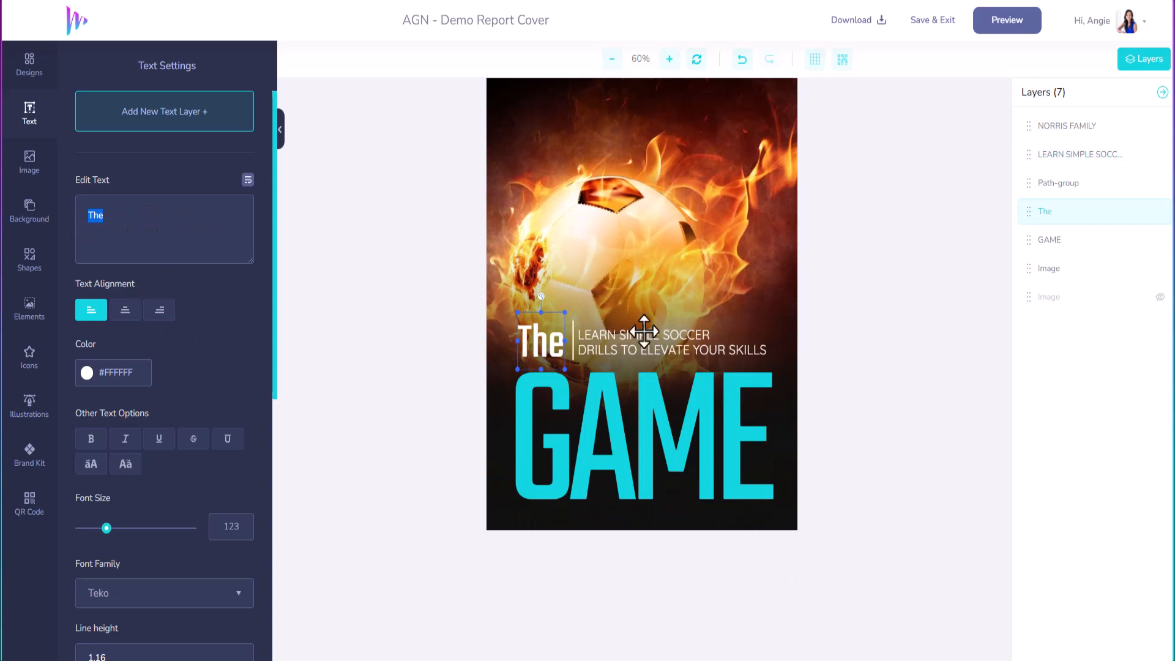
pyautogui.scroll(2, 572, 340)
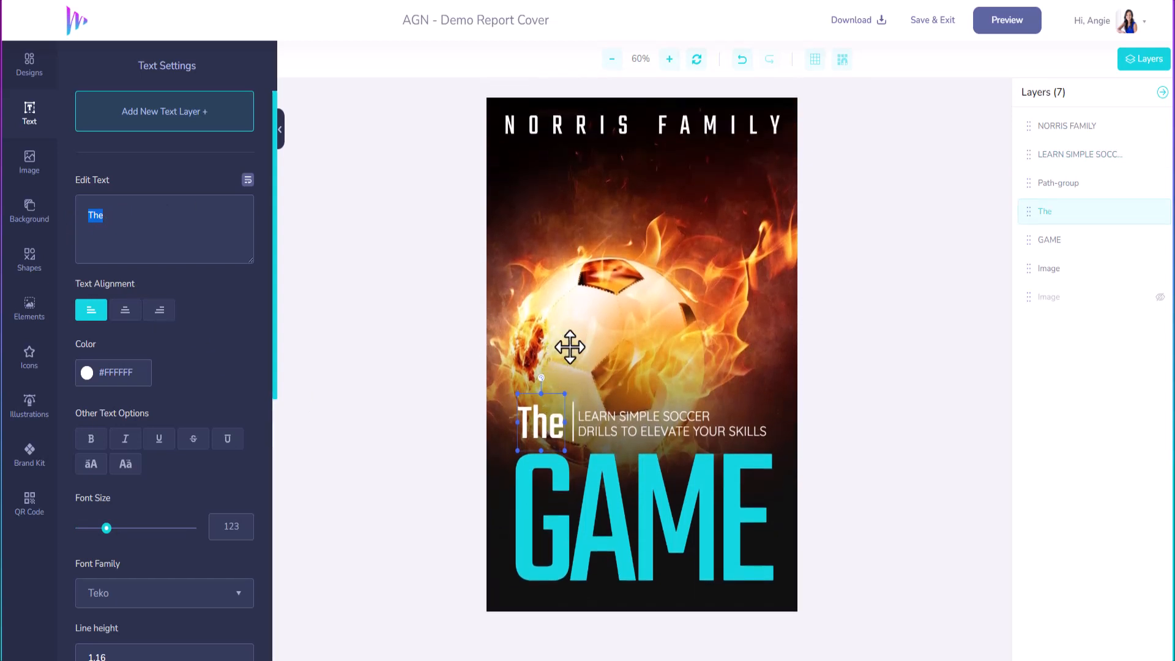
pyautogui.click(680, 430)
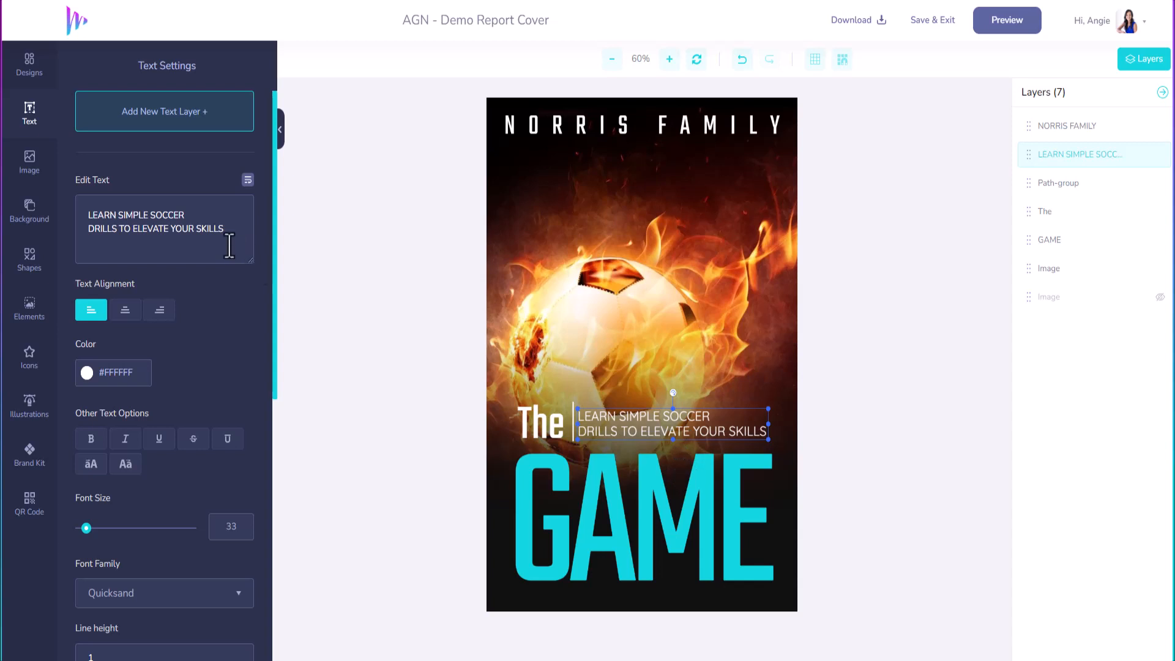
pyautogui.press('Delete')
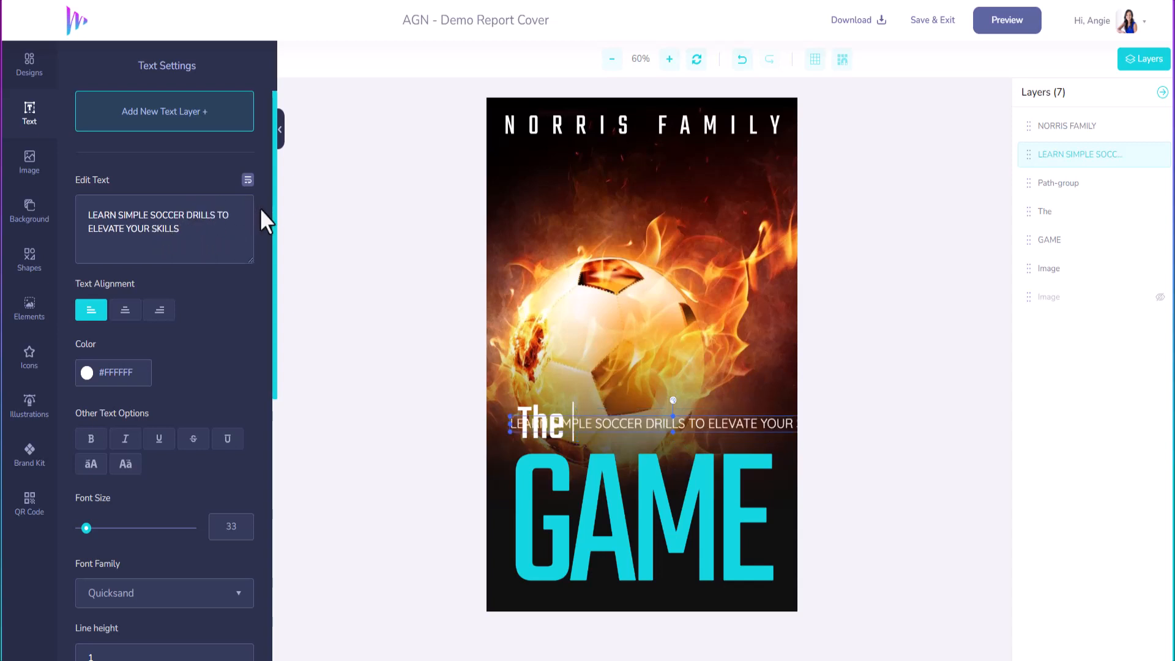
pyautogui.click(219, 216)
pyautogui.press('Return')
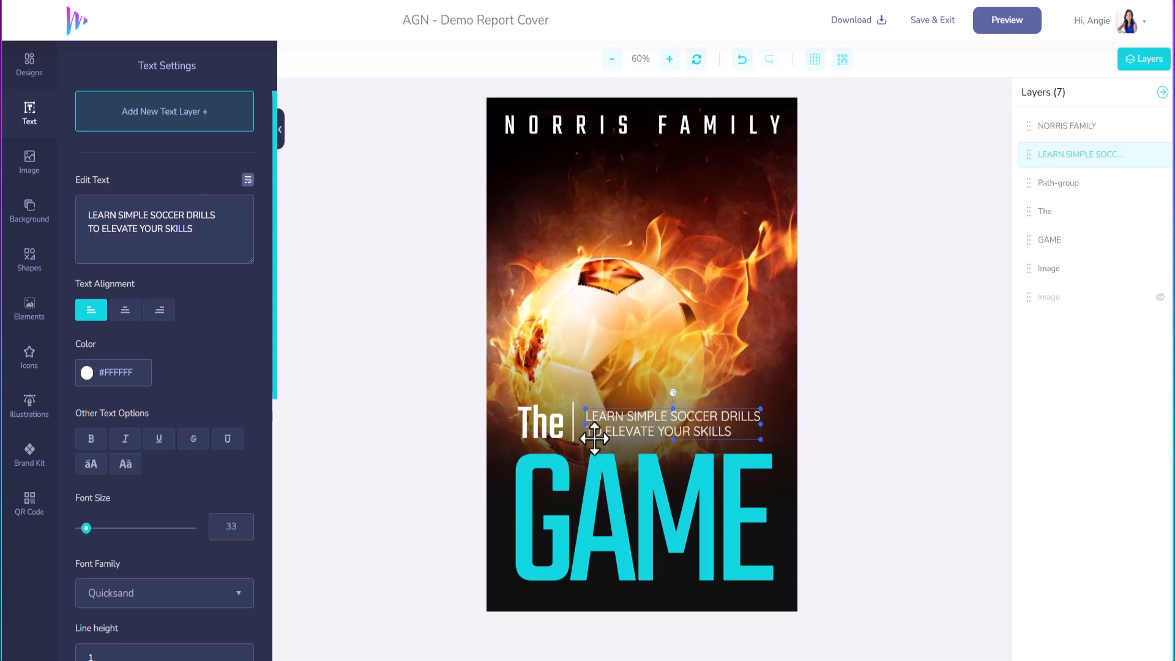
pyautogui.click(91, 438)
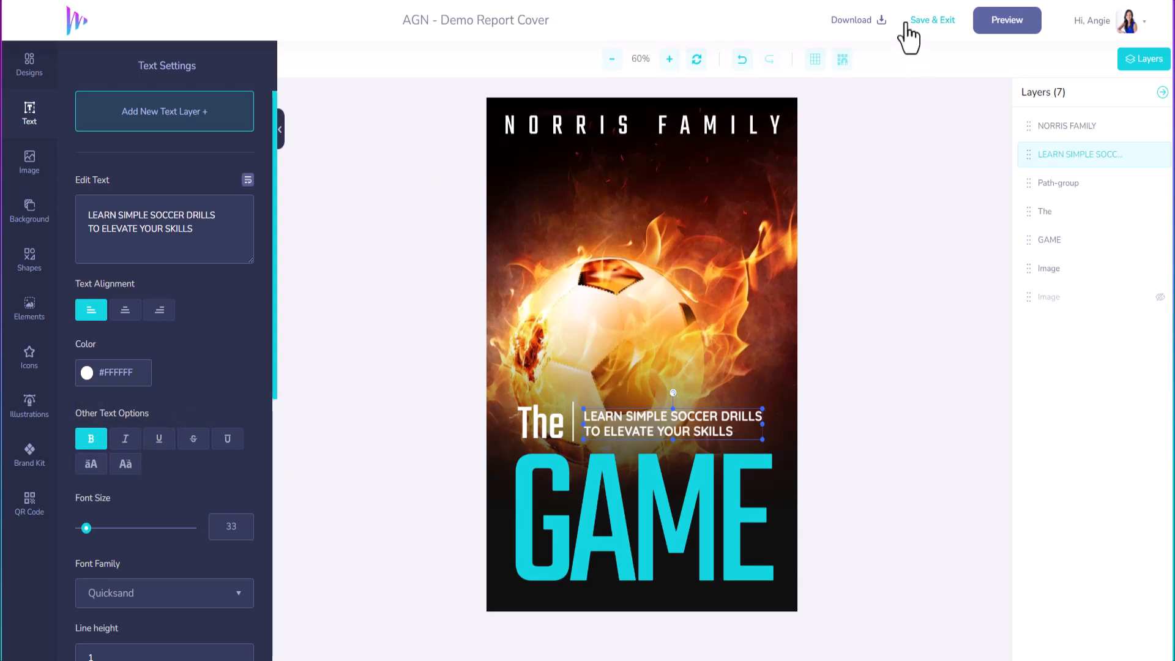
# Step: Preview the cover as a spiral-notebook 3D mockup in the mockup editor
pyautogui.click(1013, 24)
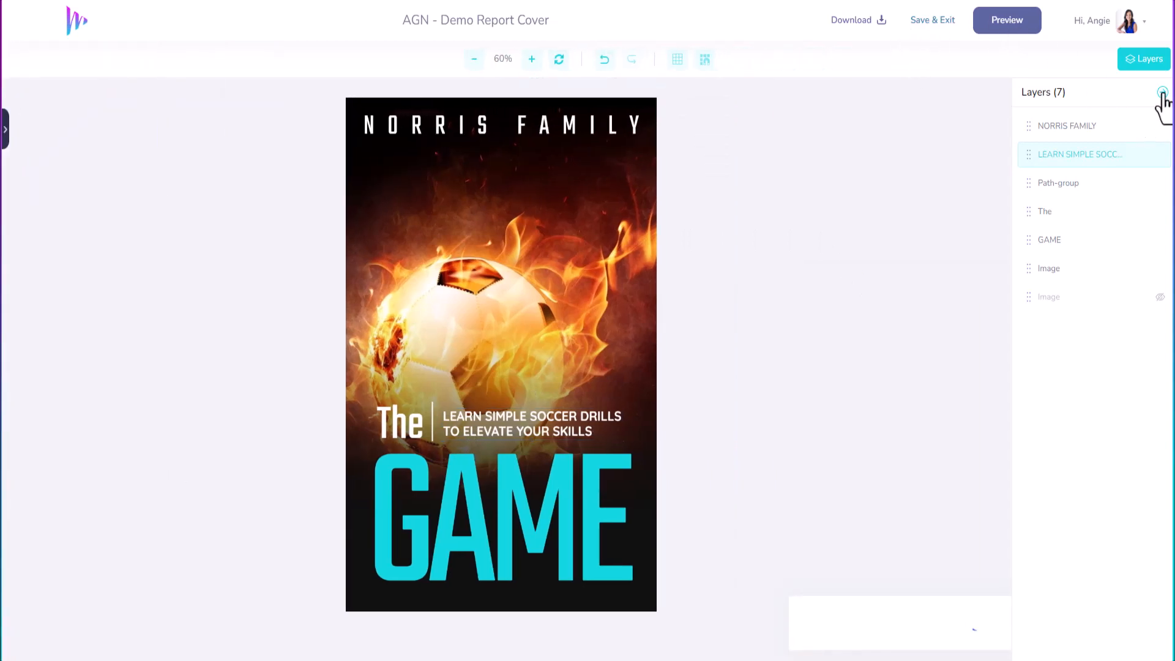
pyautogui.click(1162, 93)
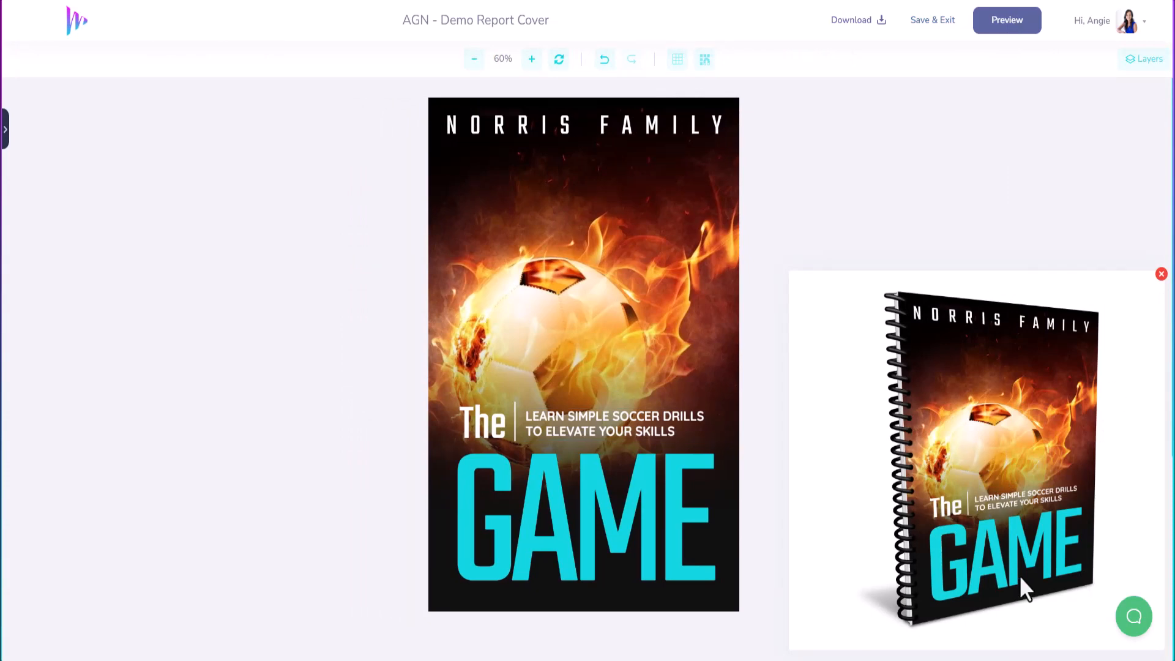
pyautogui.click(1160, 275)
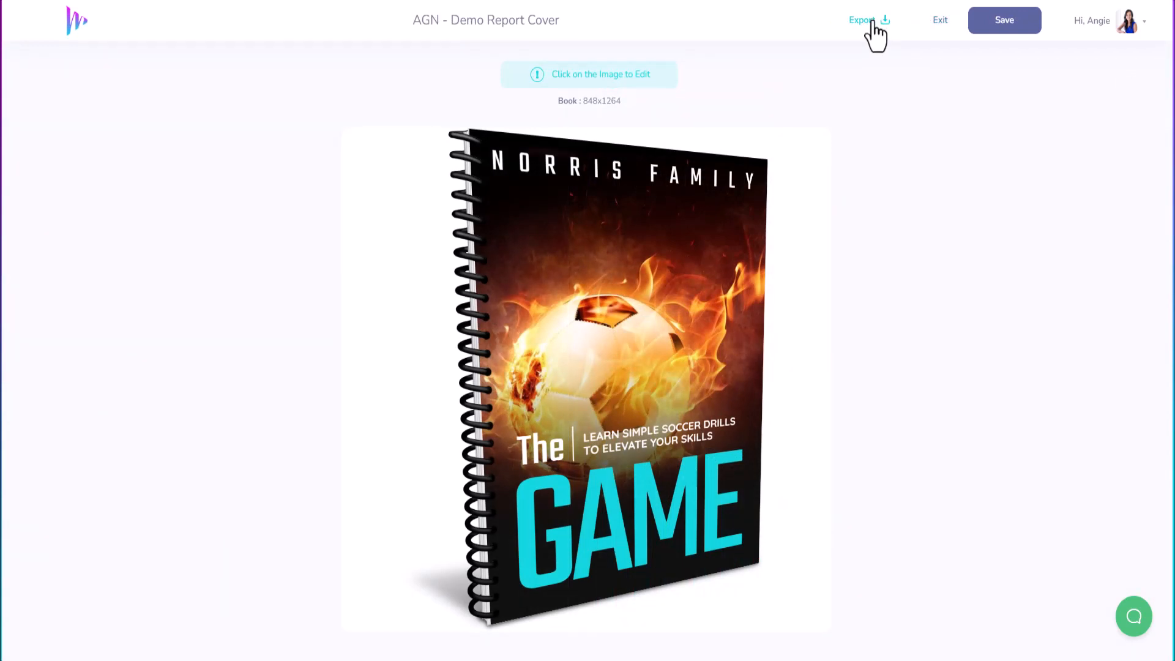
# Step: Export the mockup as a 300 DPI PNG, then start a WEBP export
pyautogui.click(870, 24)
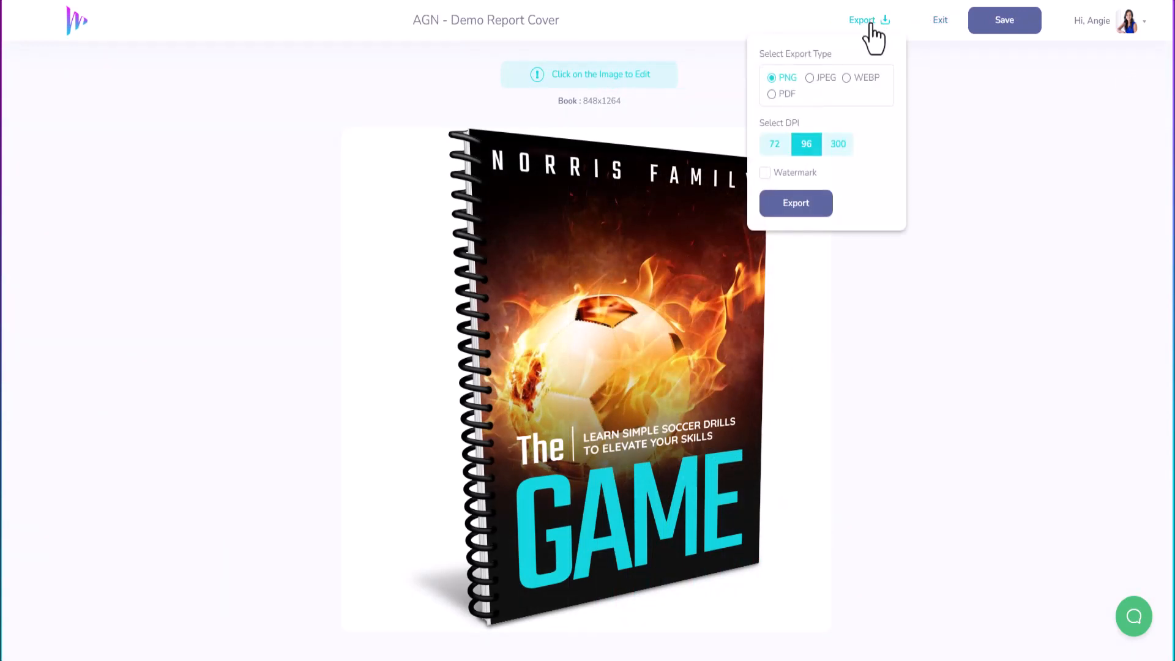
pyautogui.click(841, 148)
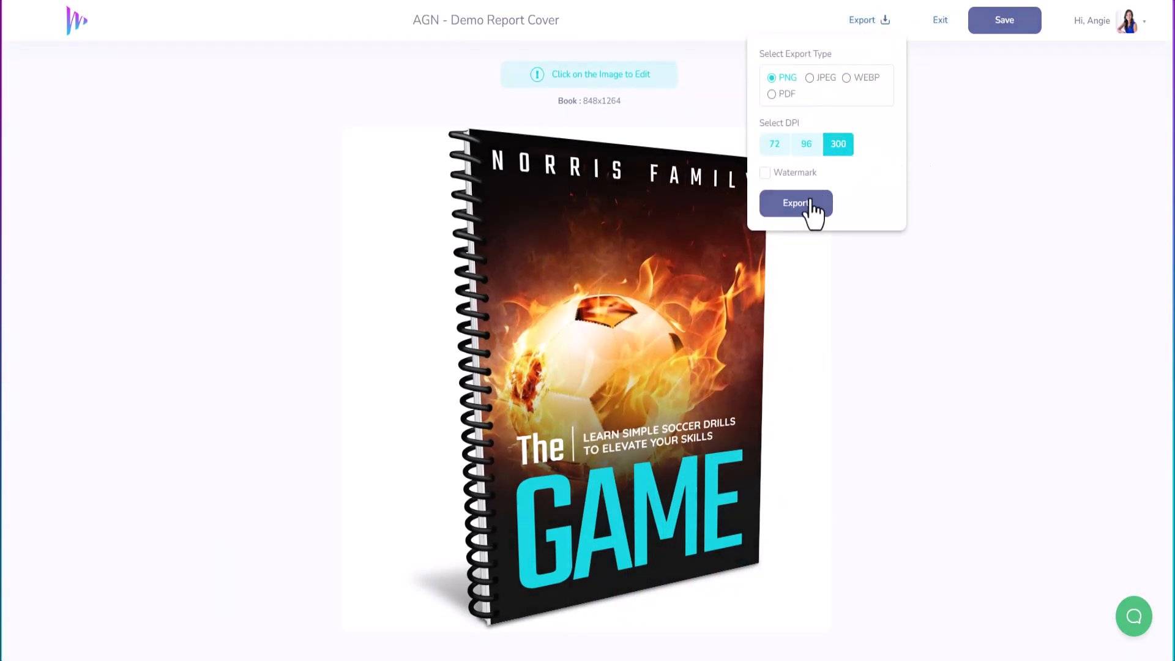
pyautogui.click(809, 204)
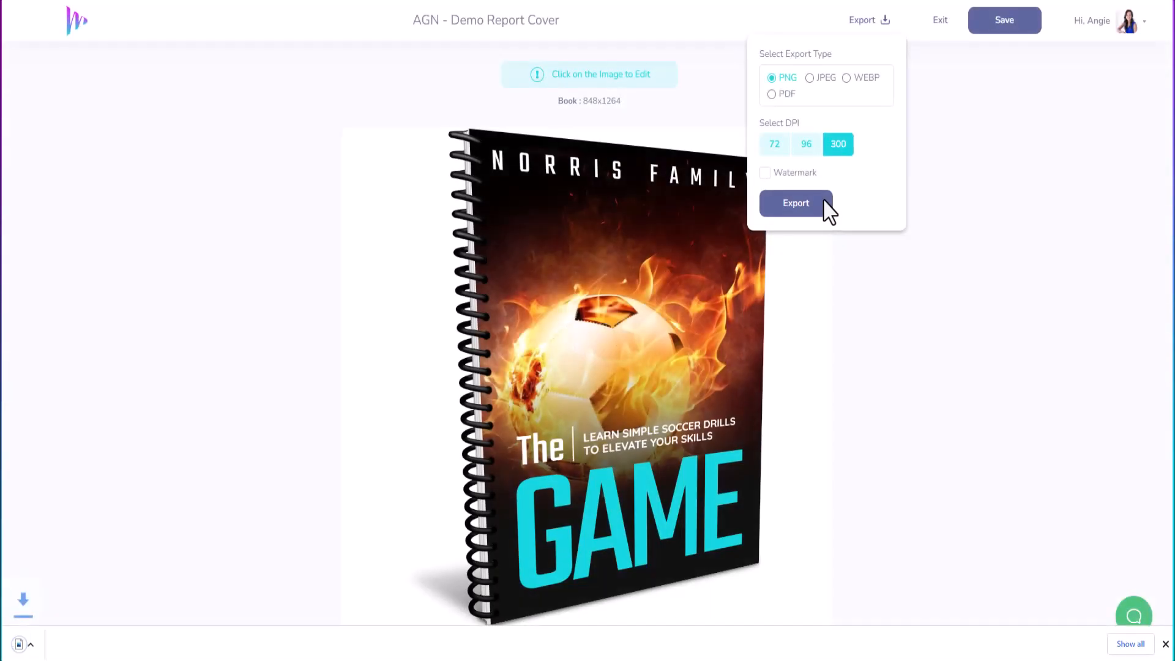
pyautogui.click(846, 78)
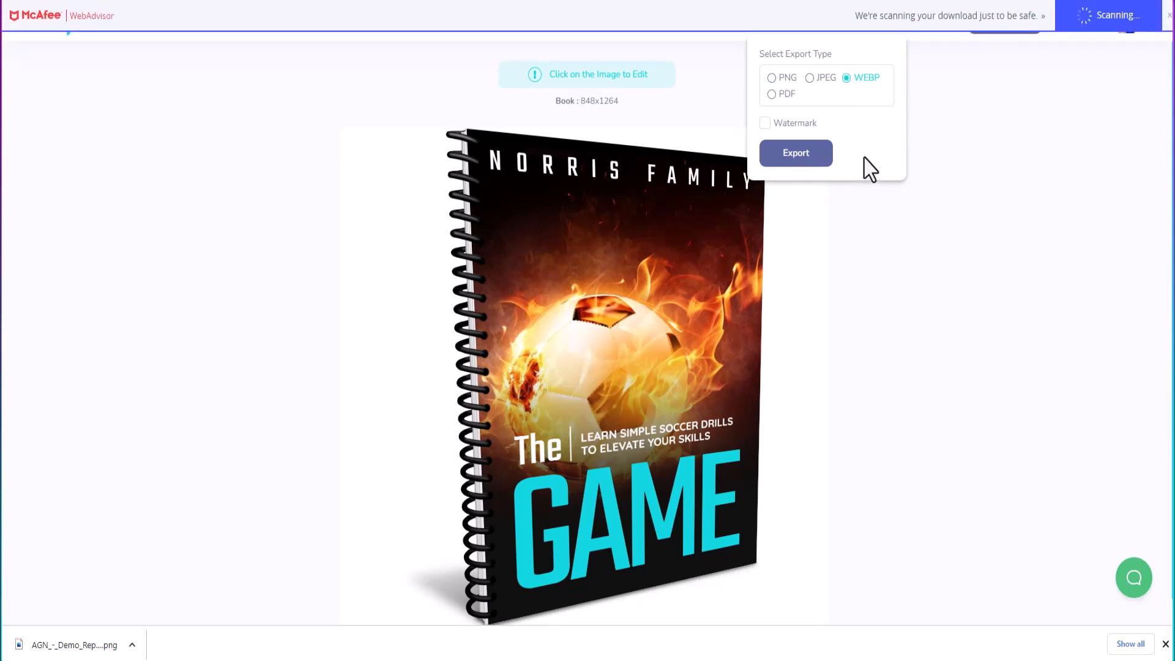
pyautogui.click(952, 150)
# Step: Download an original-size flat PNG of the report cover
pyautogui.click(610, 269)
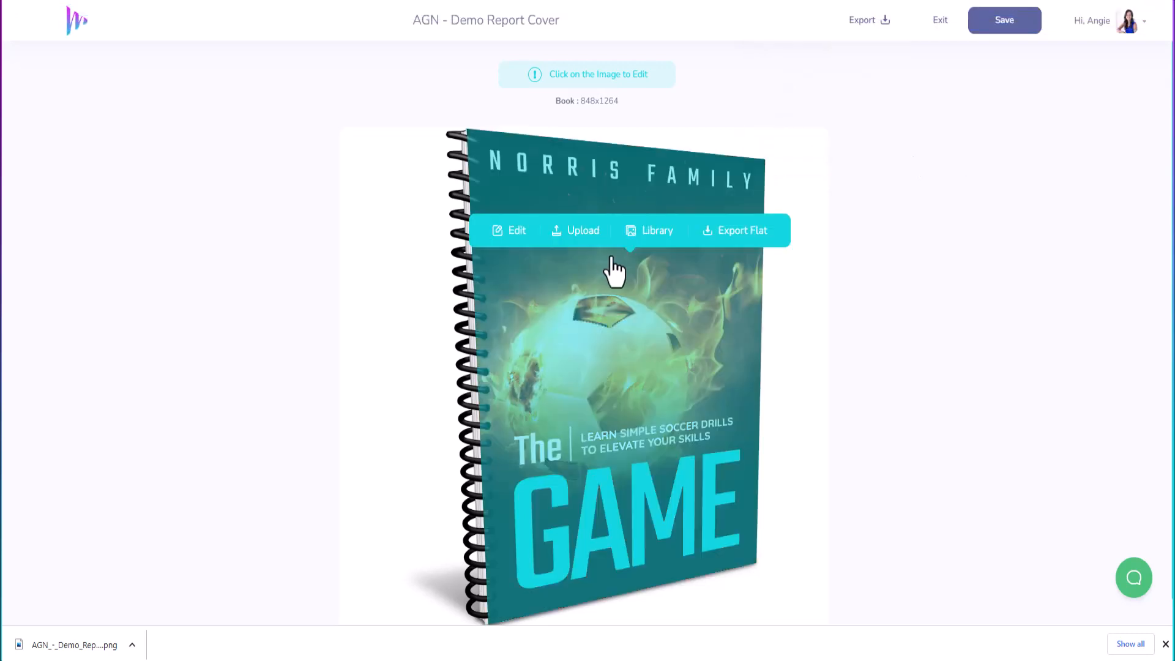
pyautogui.click(730, 240)
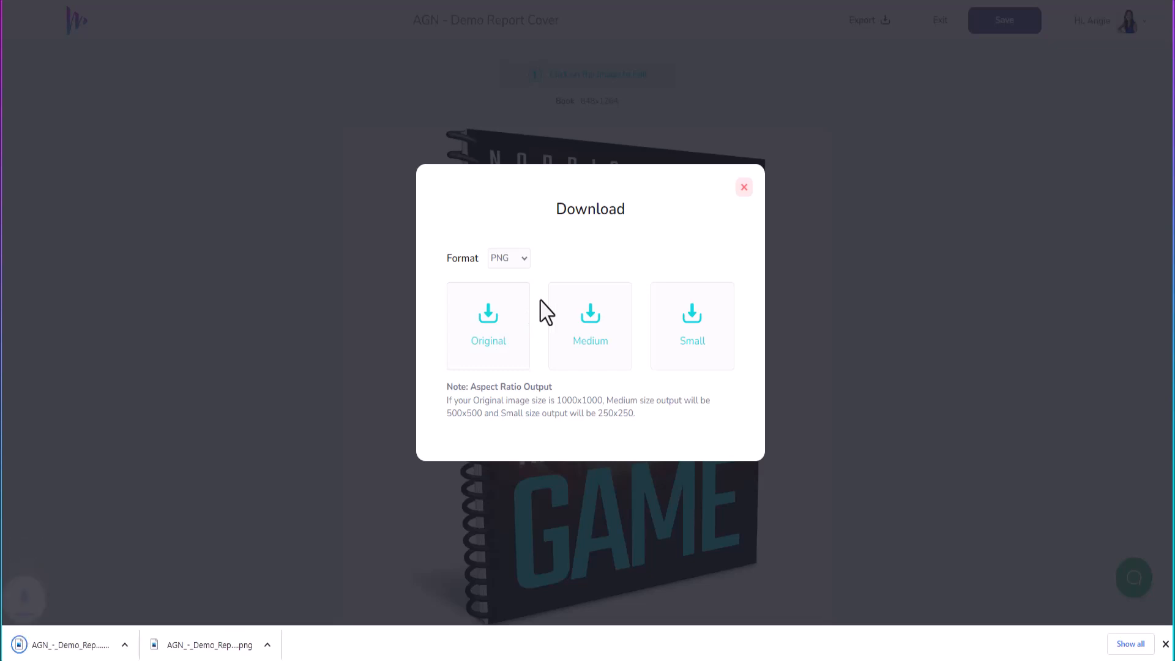
pyautogui.click(744, 187)
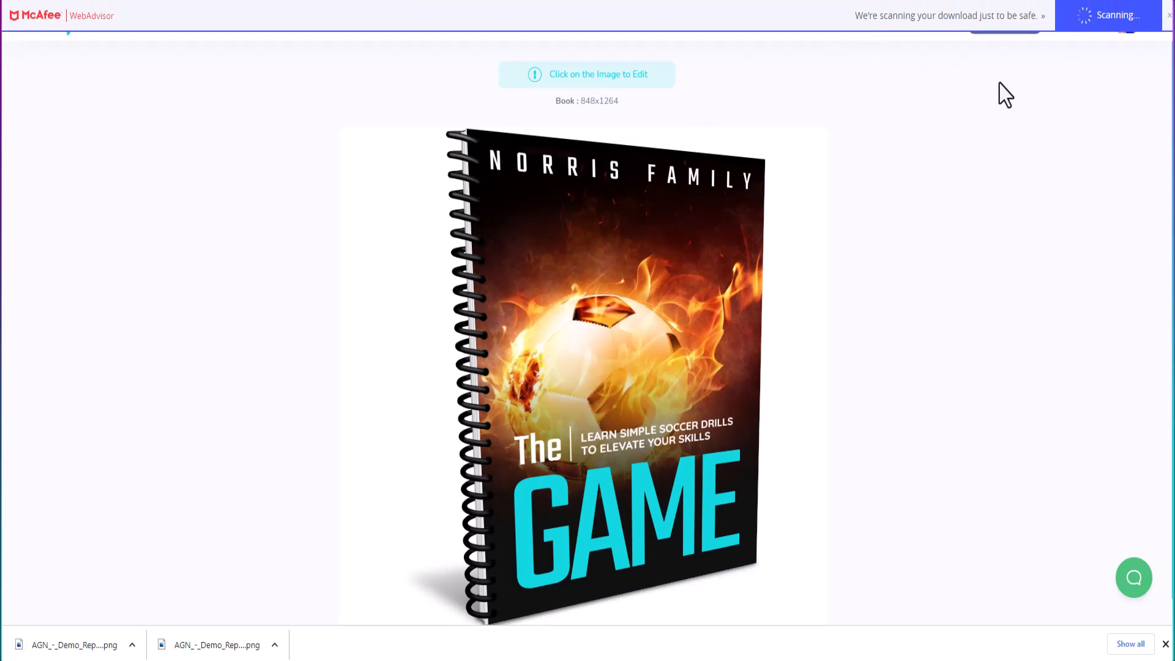
# Step: Stay on the page, save the AGN - Demo Report Cover mockup, exit, and go to Templates
pyautogui.click(942, 20)
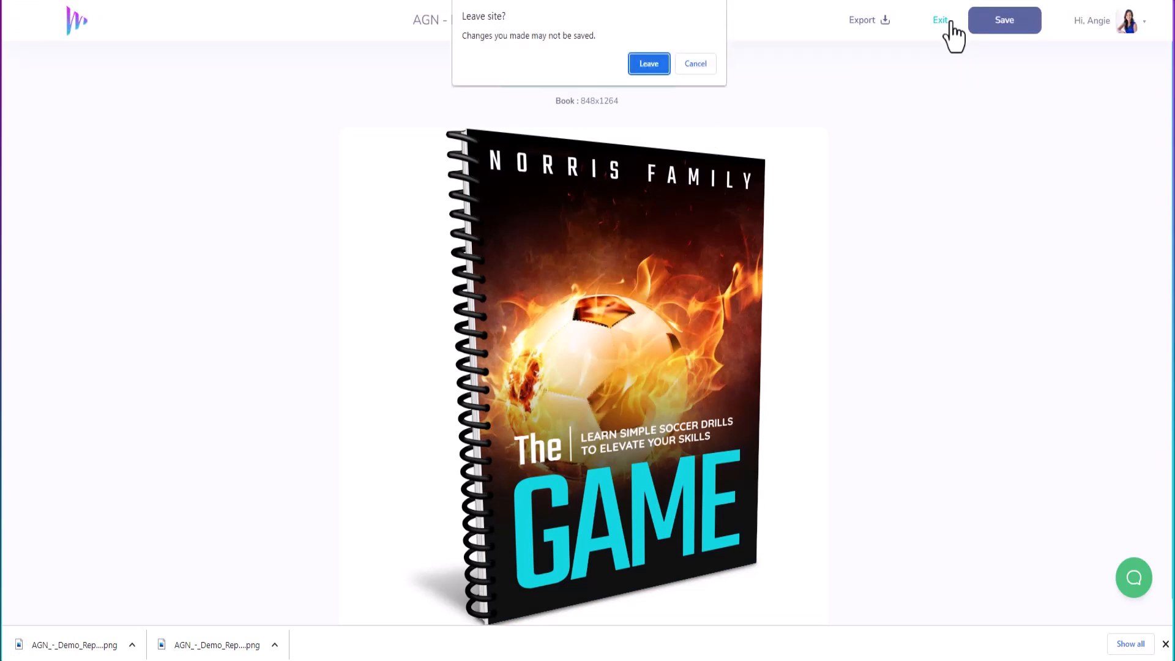
pyautogui.click(710, 69)
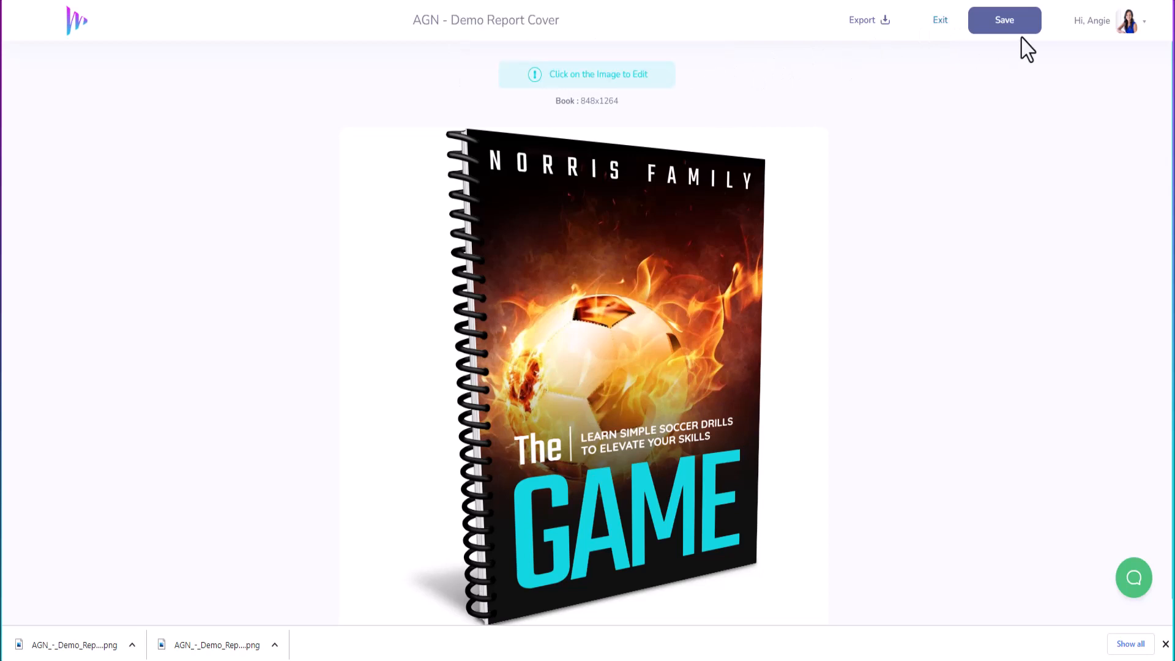
pyautogui.click(1025, 28)
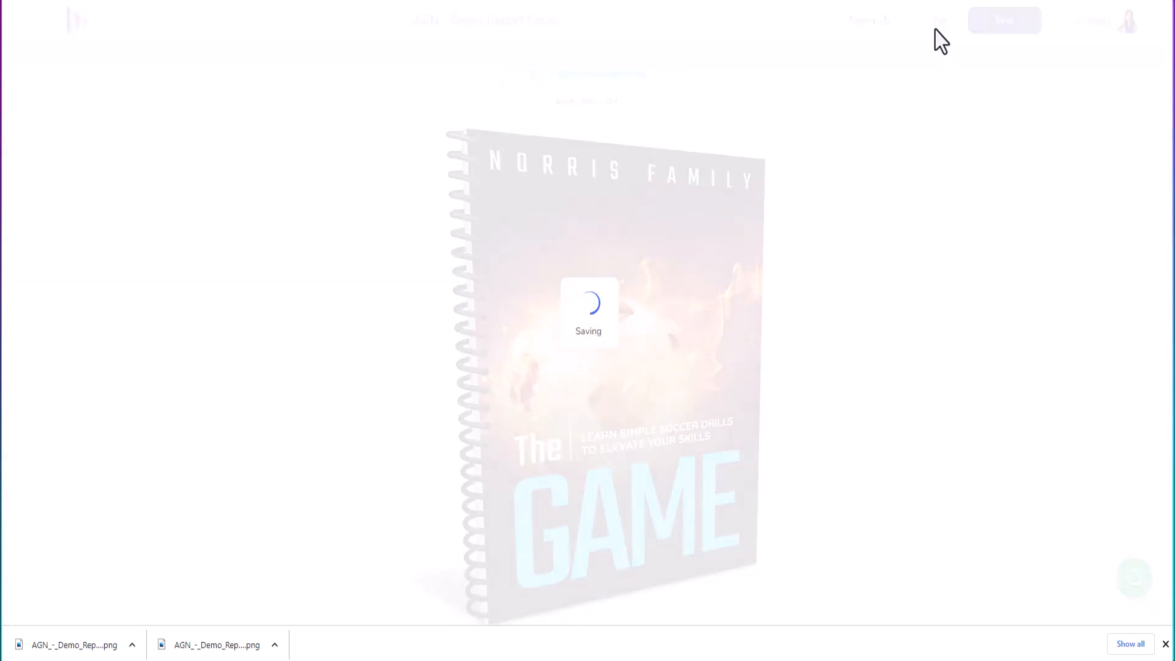
pyautogui.click(941, 20)
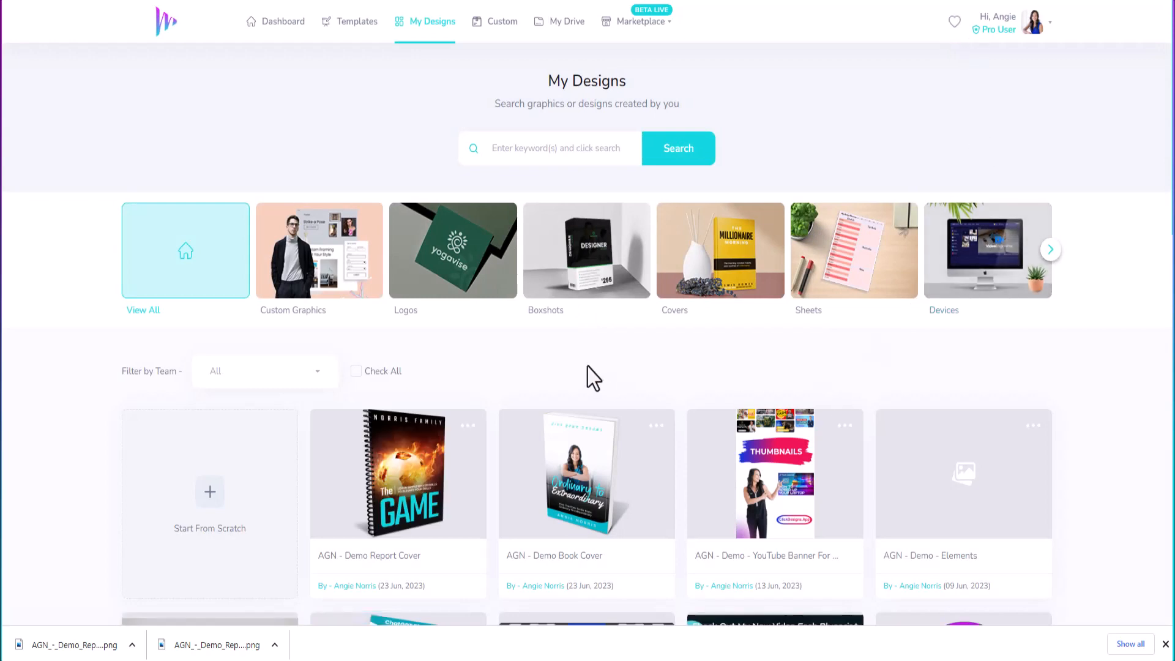
pyautogui.click(357, 28)
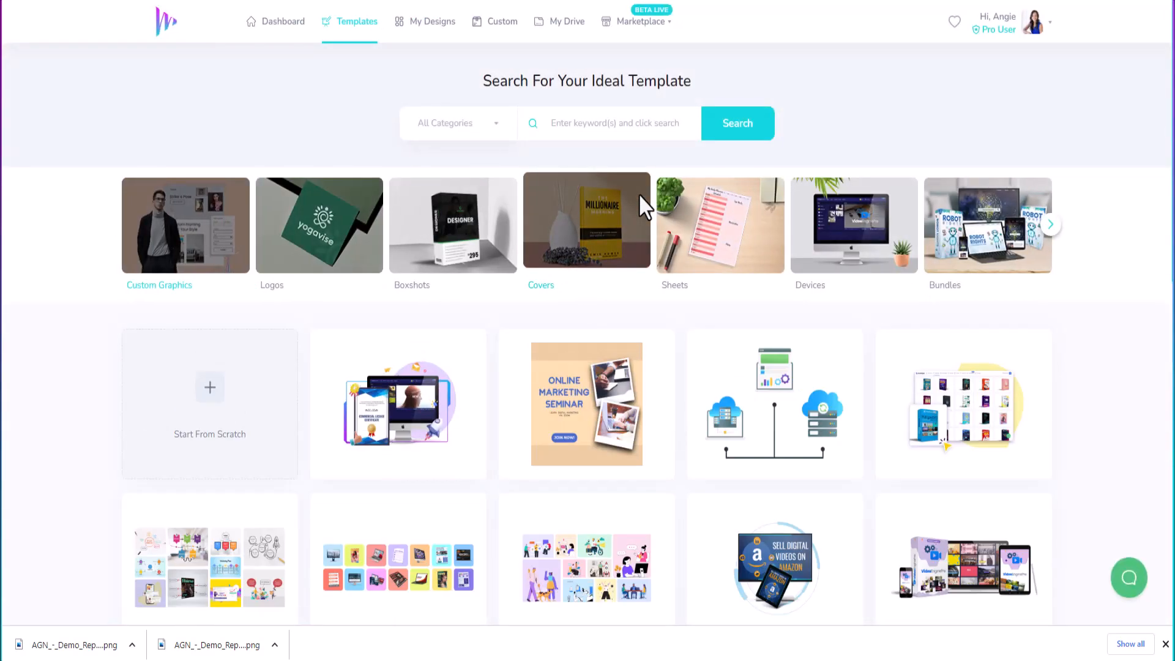
# Step: Filter the template gallery to covers in the Magazines category and browse them
pyautogui.click(590, 223)
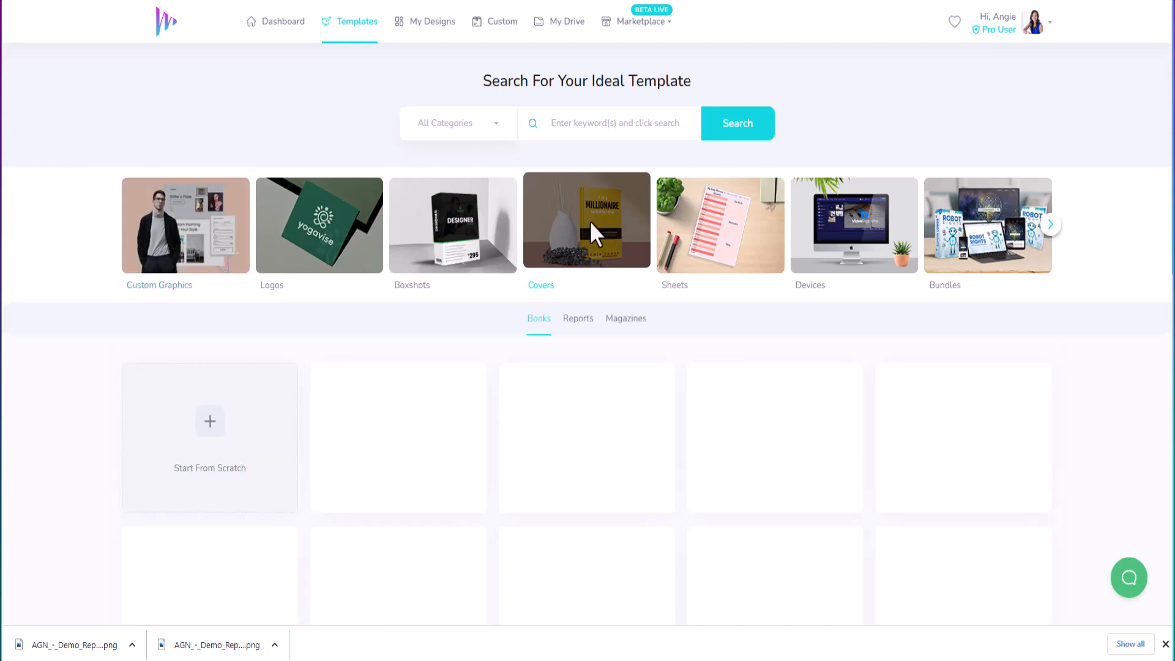
pyautogui.click(633, 323)
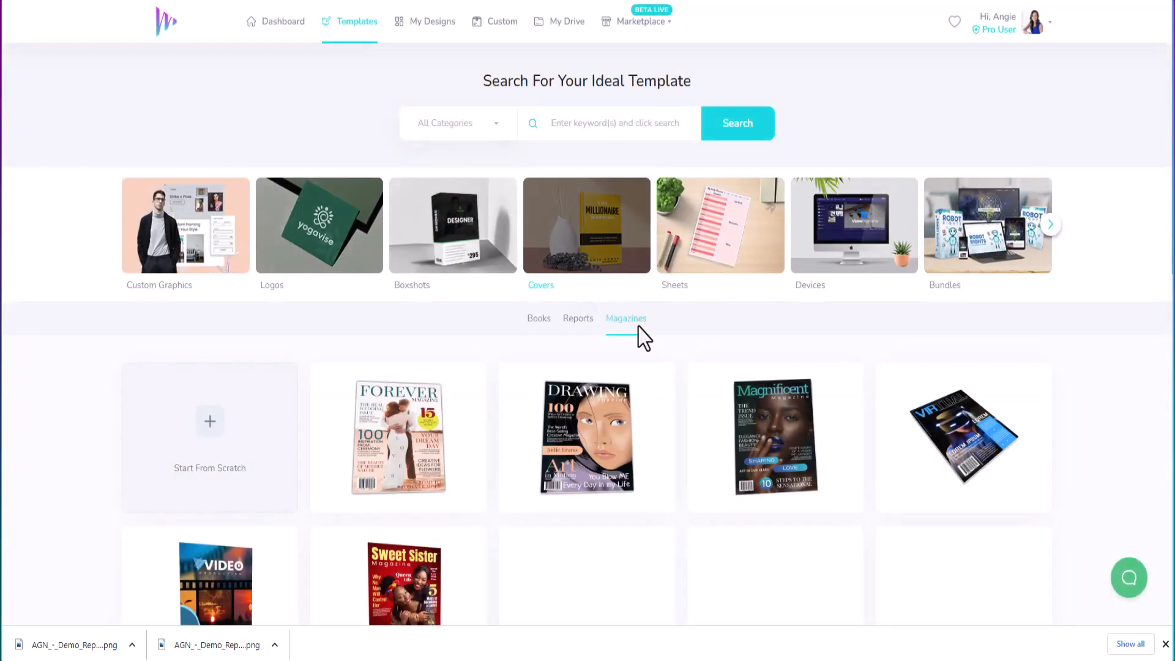
pyautogui.scroll(-3, 615, 496)
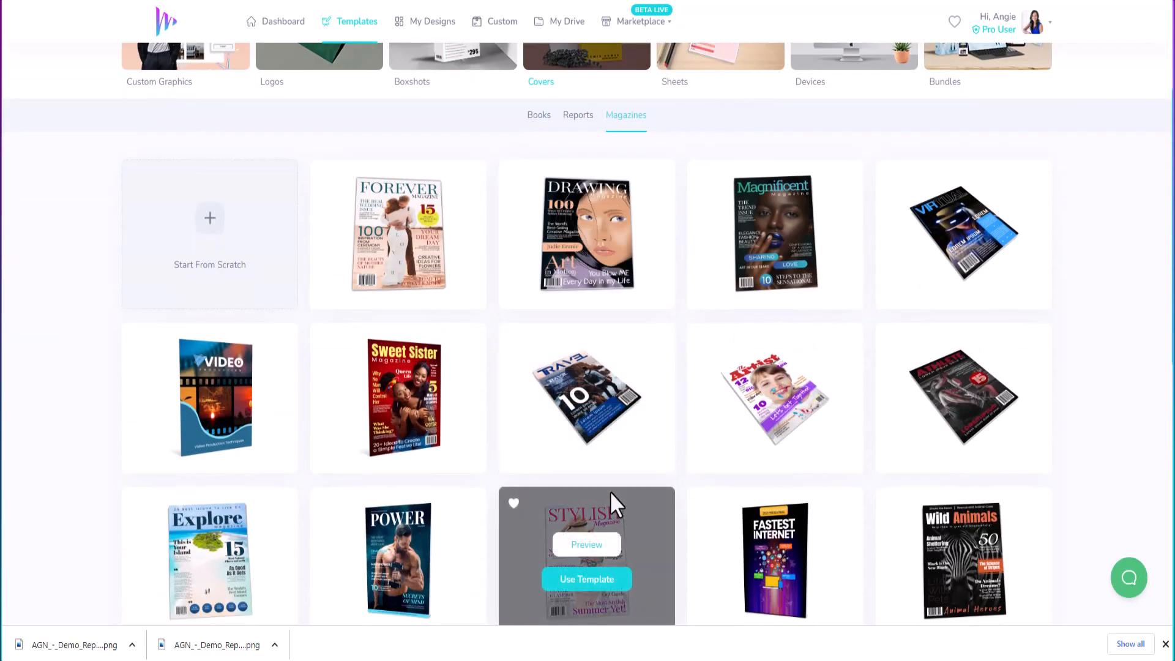
pyautogui.scroll(-5, 612, 496)
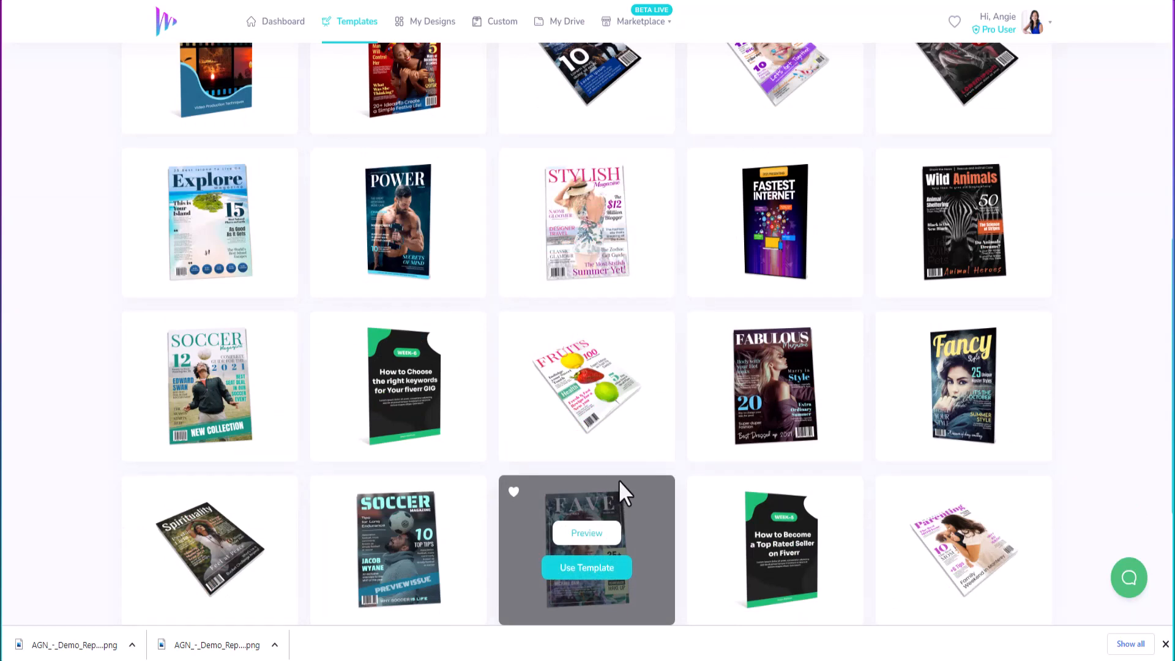
pyautogui.scroll(-3, 619, 480)
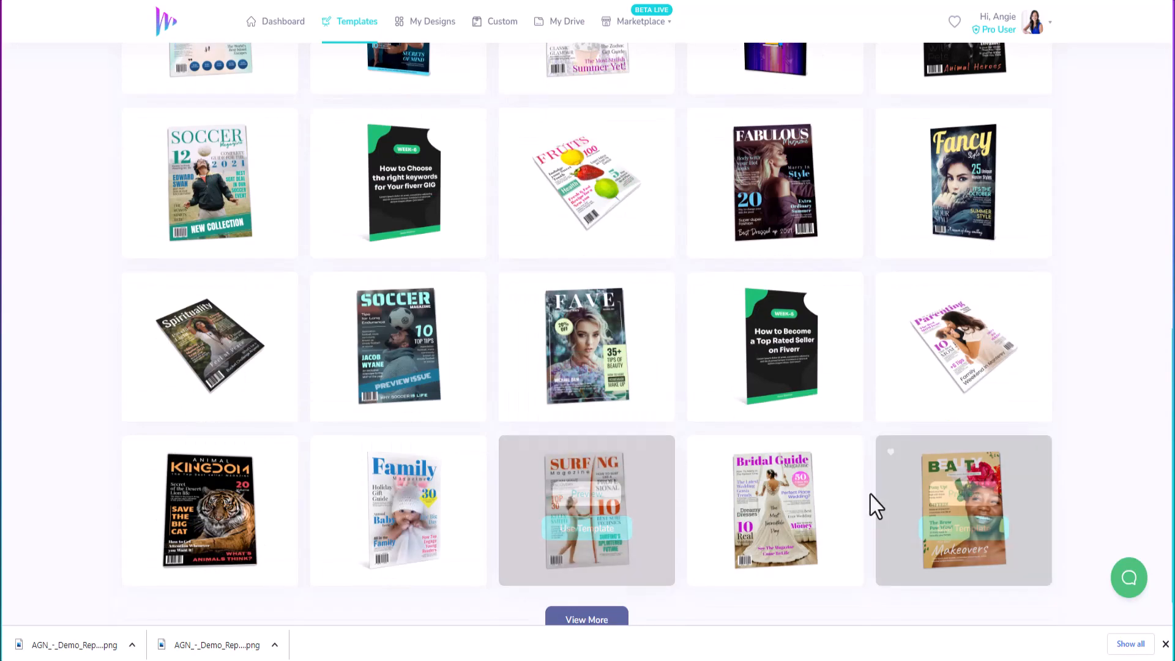
pyautogui.scroll(4, 806, 469)
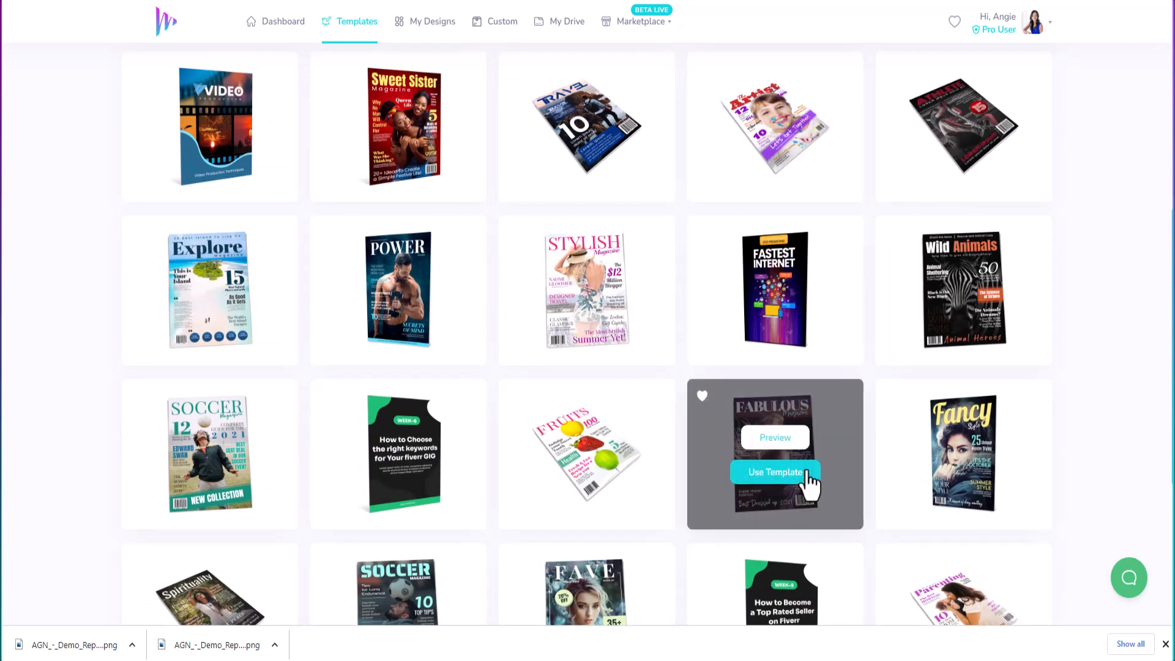
pyautogui.scroll(3, 808, 480)
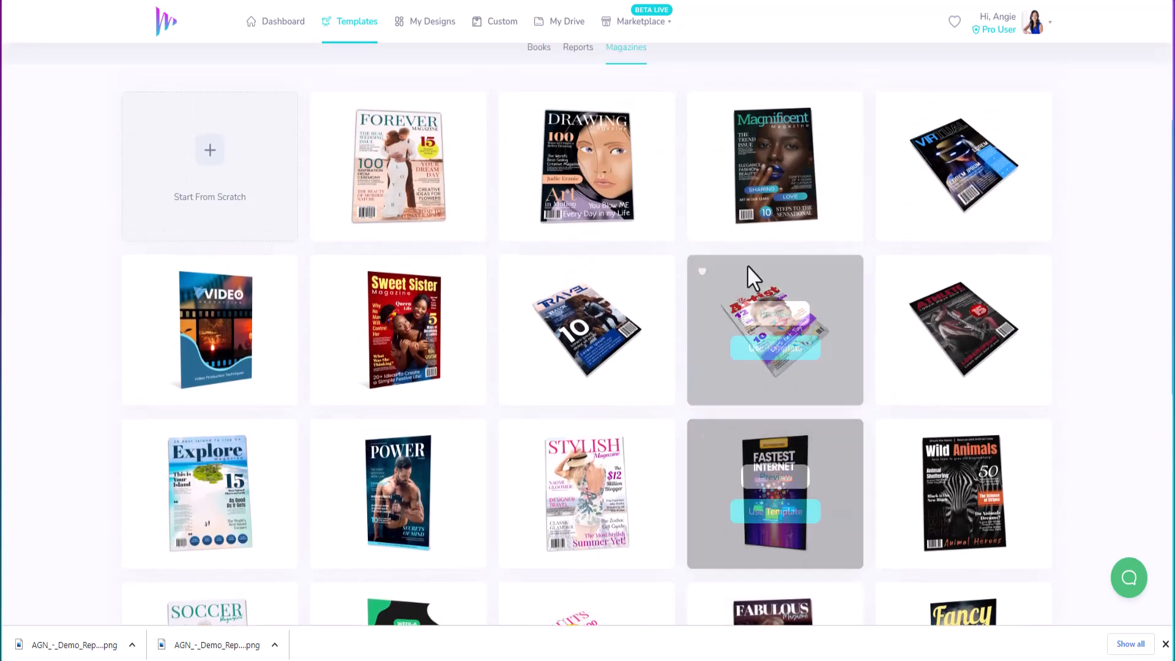
pyautogui.scroll(-8, 554, 569)
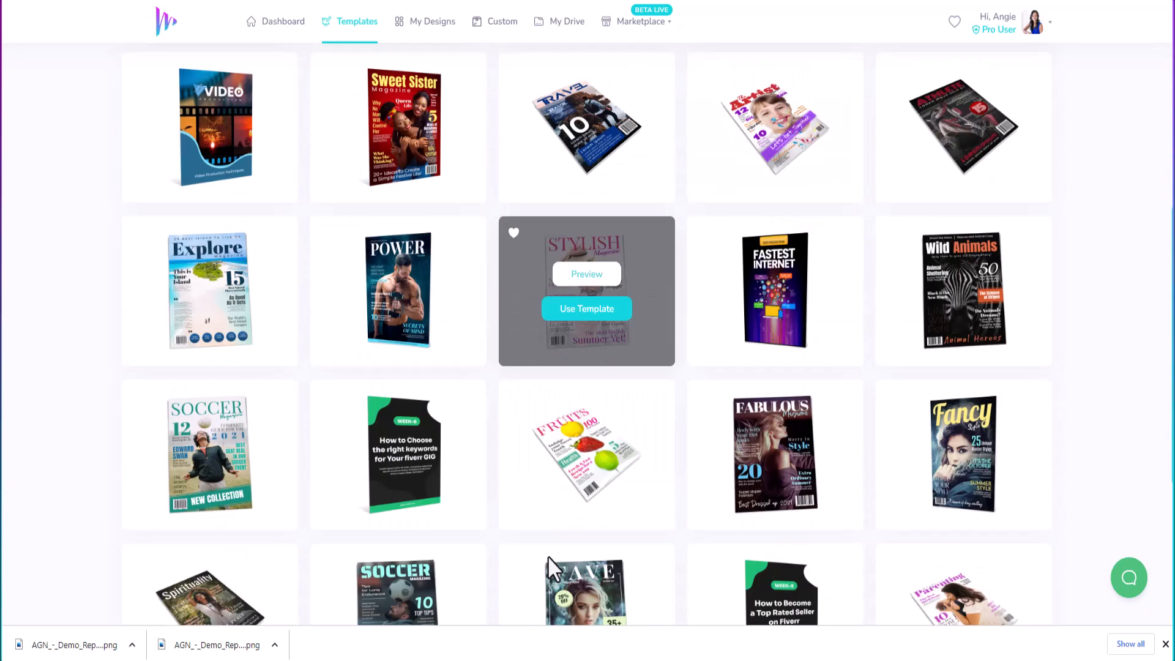
# Step: Load more magazine templates and scroll down to the POWER magazine card
pyautogui.click(578, 574)
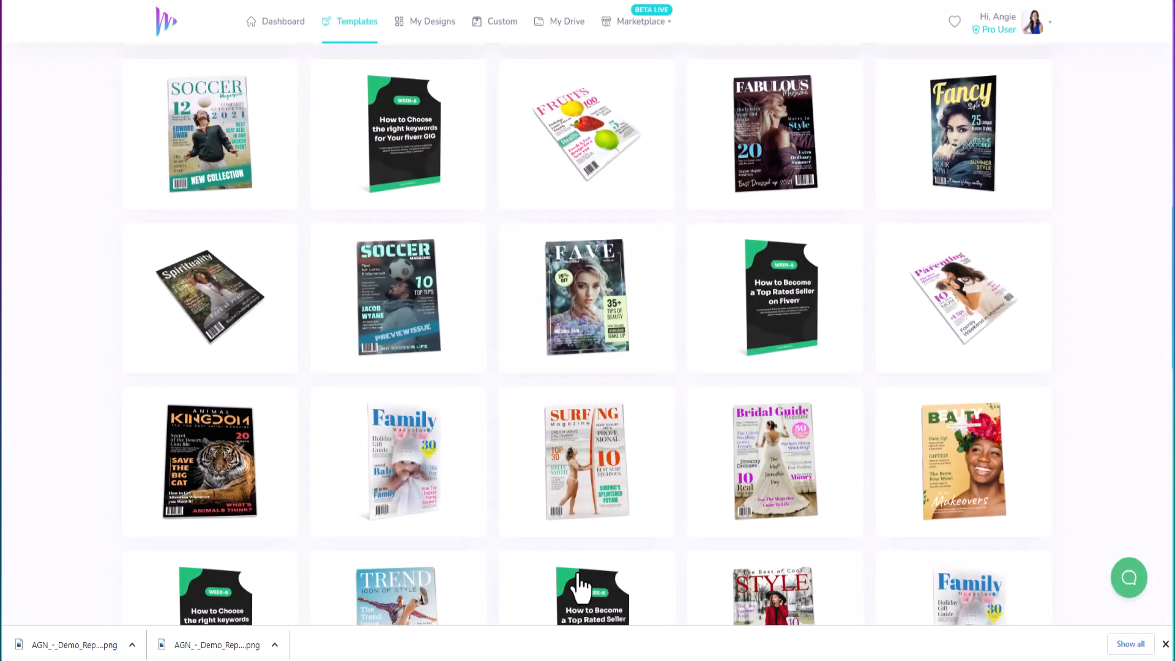
pyautogui.scroll(-3, 868, 387)
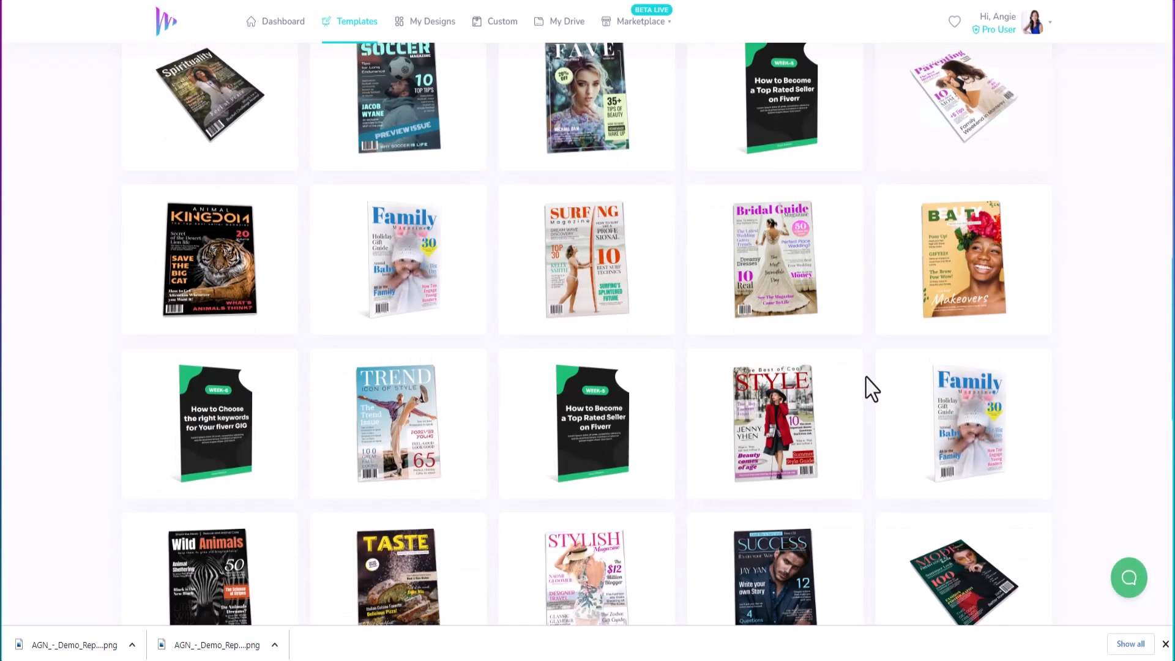
pyautogui.scroll(-5, 880, 388)
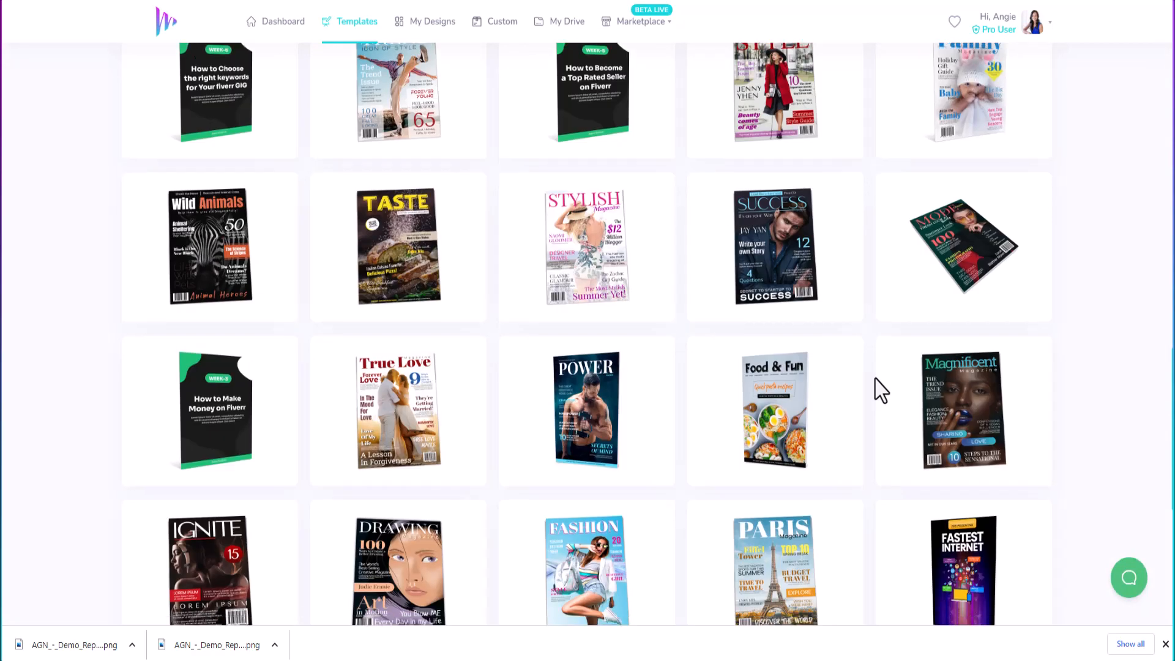
pyautogui.moveTo(788, 273)
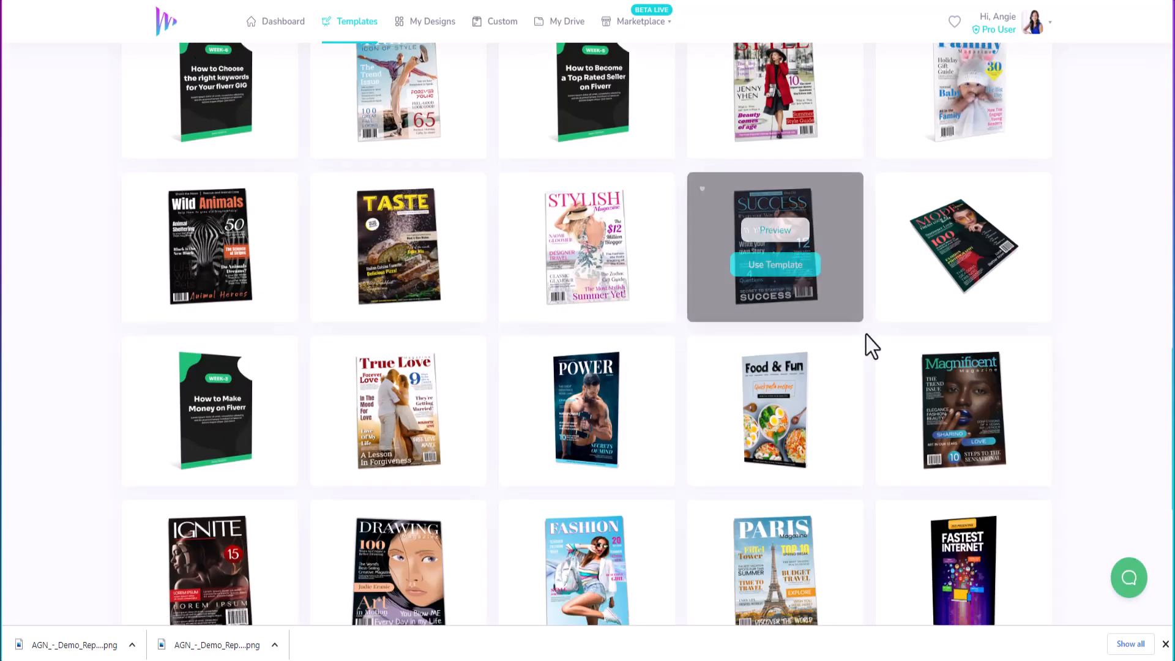
pyautogui.scroll(-2, 868, 352)
pyautogui.scroll(-1, 872, 358)
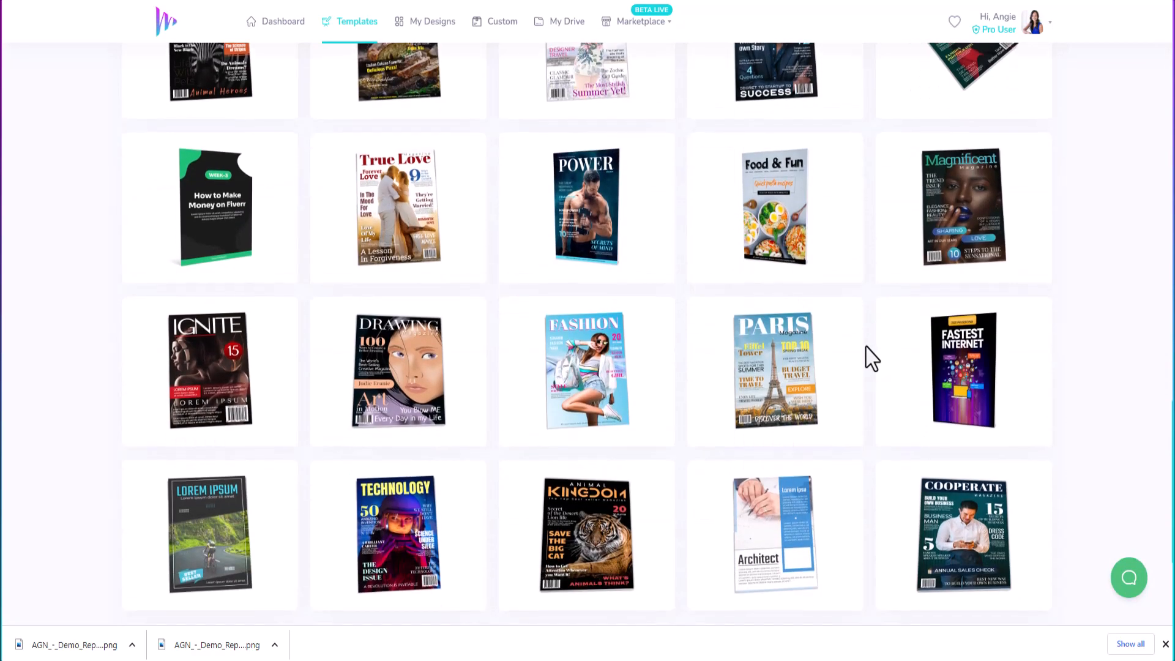
# Step: Create a design from the POWER template titled 'AGN - Magazine Cover'
pyautogui.click(581, 236)
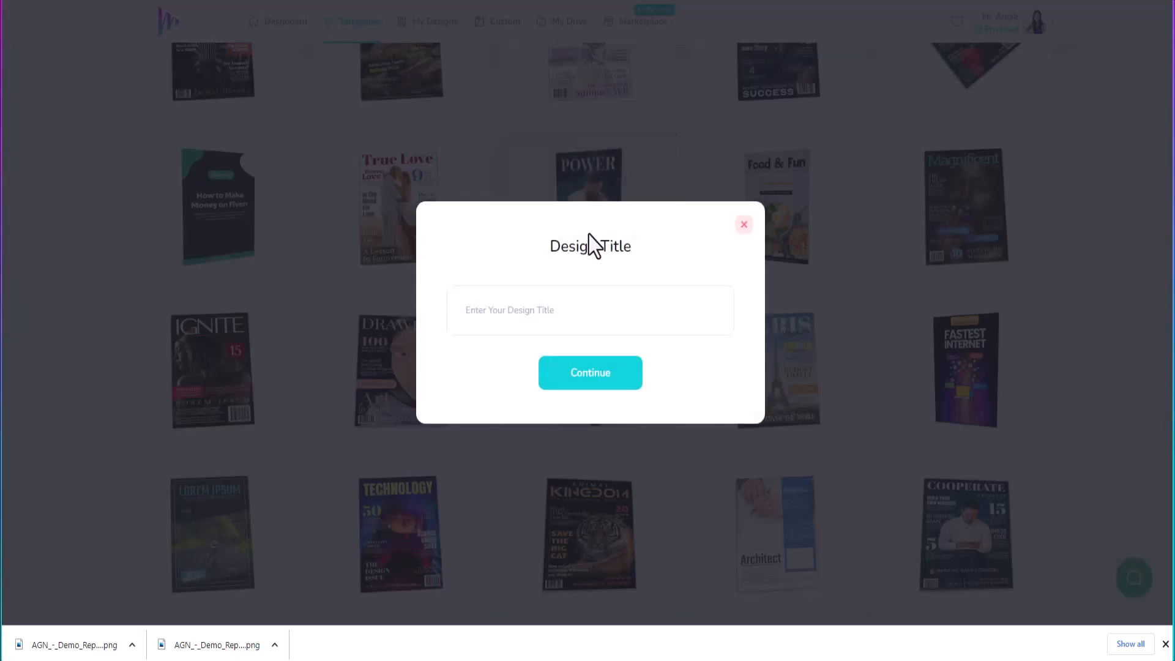
pyautogui.click(622, 317)
pyautogui.write('AGN -')
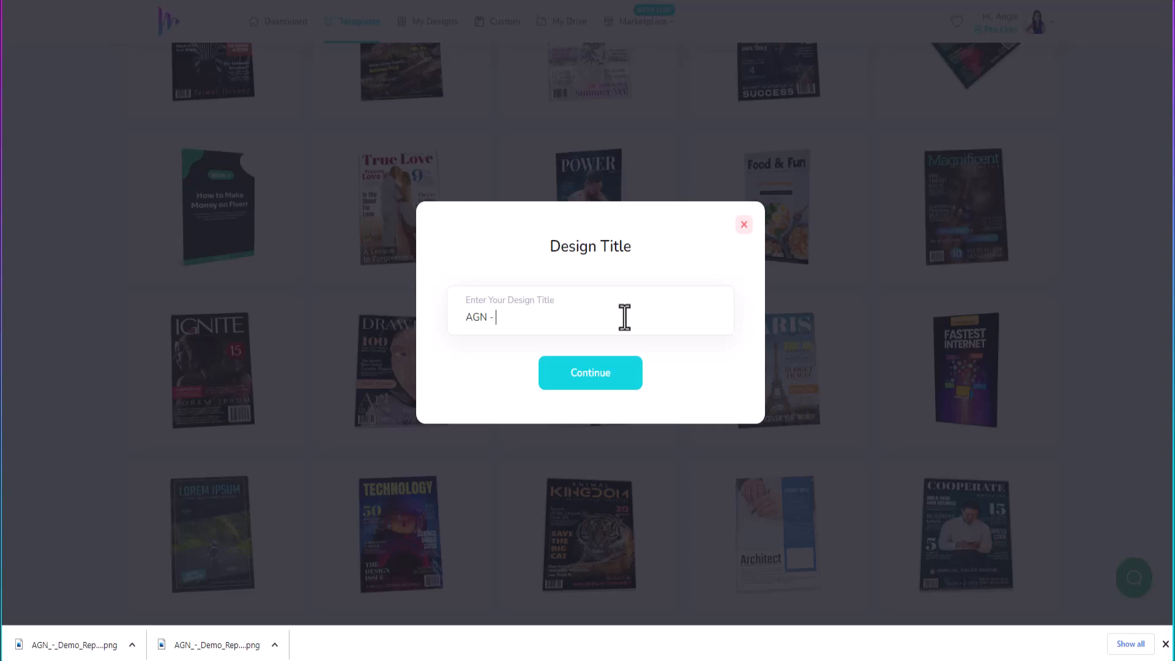
pyautogui.write('Magazine Cover')
pyautogui.click(622, 366)
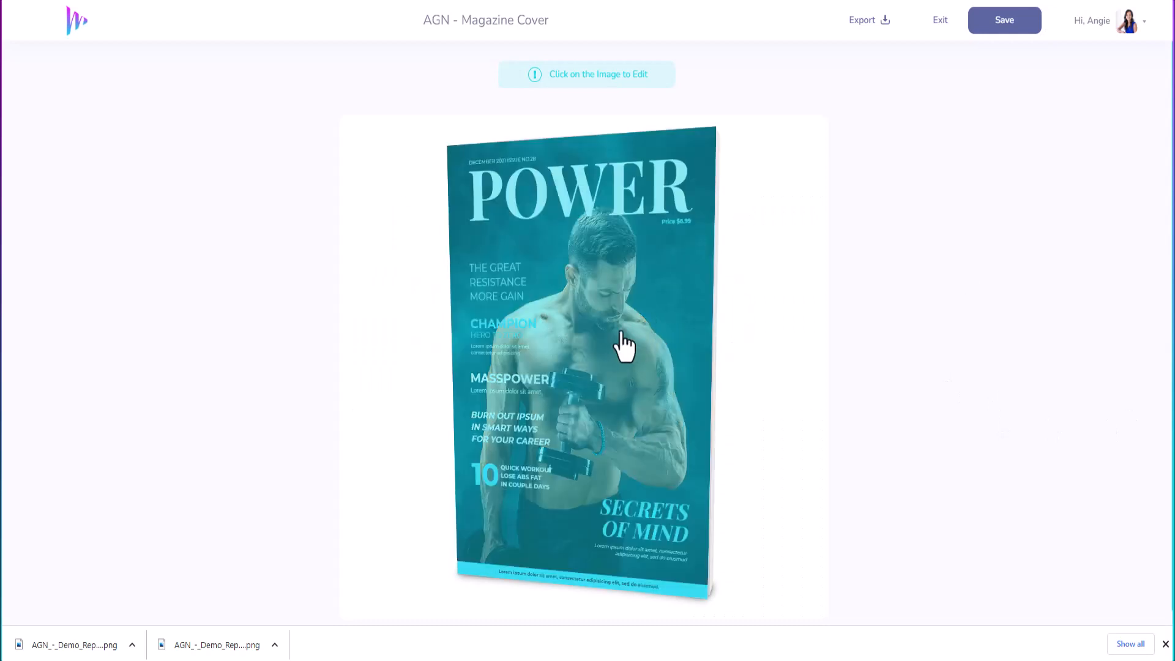
# Step: Open the cover in the full editor and zoom out to 60%
pyautogui.click(622, 341)
pyautogui.click(514, 317)
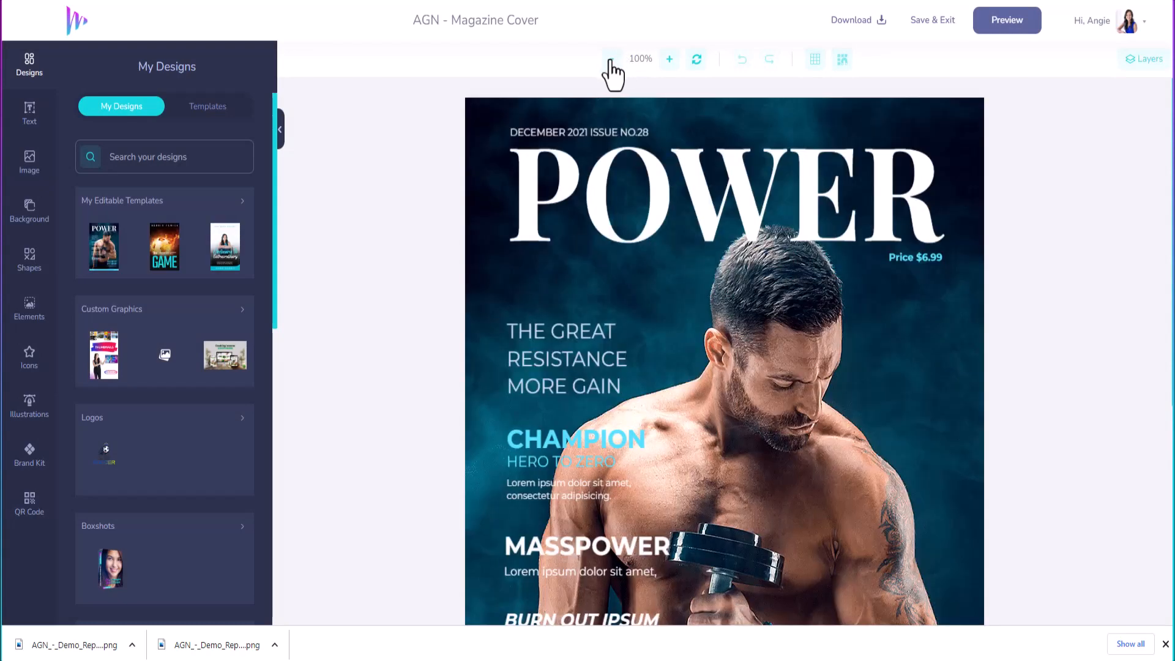
pyautogui.click(611, 58)
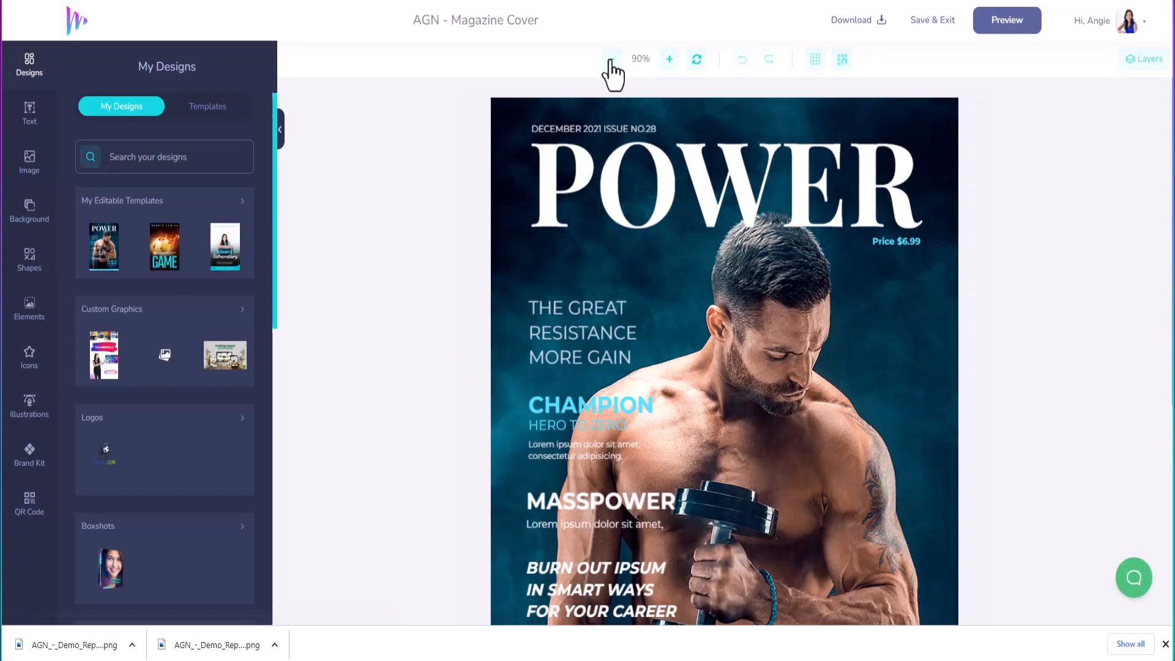
pyautogui.click(612, 59)
pyautogui.click(611, 58)
pyautogui.click(612, 59)
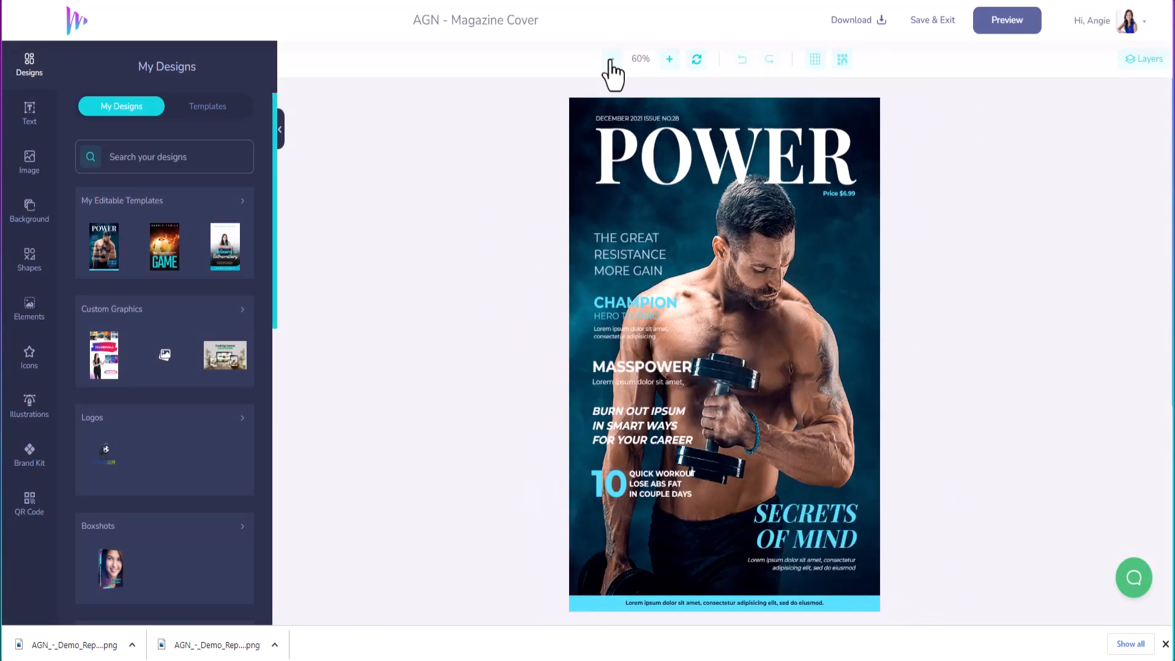
# Step: Change the POWER headline to 'DRIVEN'
pyautogui.click(703, 161)
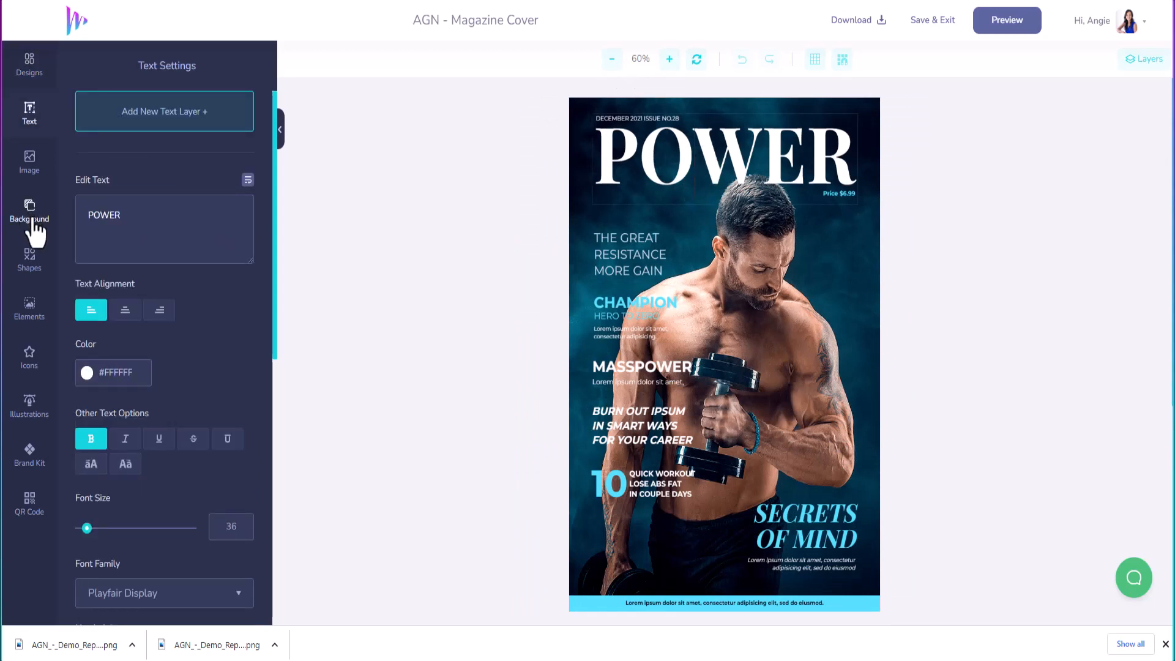
pyautogui.moveTo(127, 214); pyautogui.dragTo(82, 210)
pyautogui.write('DRIVEN')
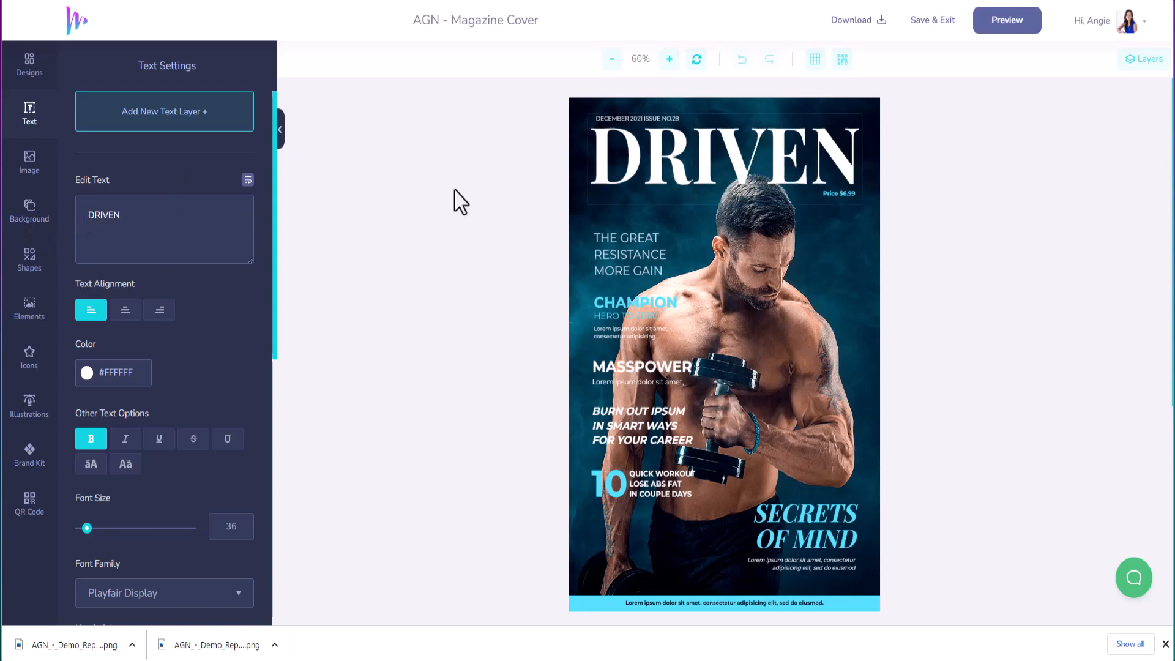
# Step: Change the date line to 'JULY 2023 ISSUE NO.01'
pyautogui.click(620, 118)
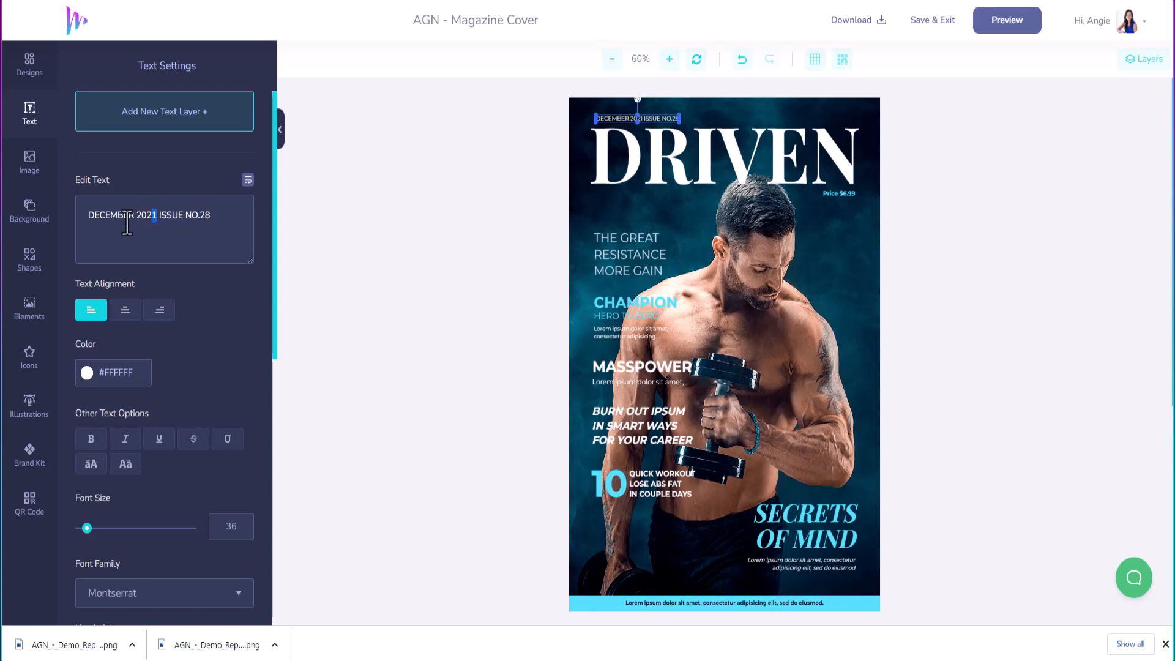
pyautogui.moveTo(134, 215); pyautogui.dragTo(80, 215)
pyautogui.write('JULY')
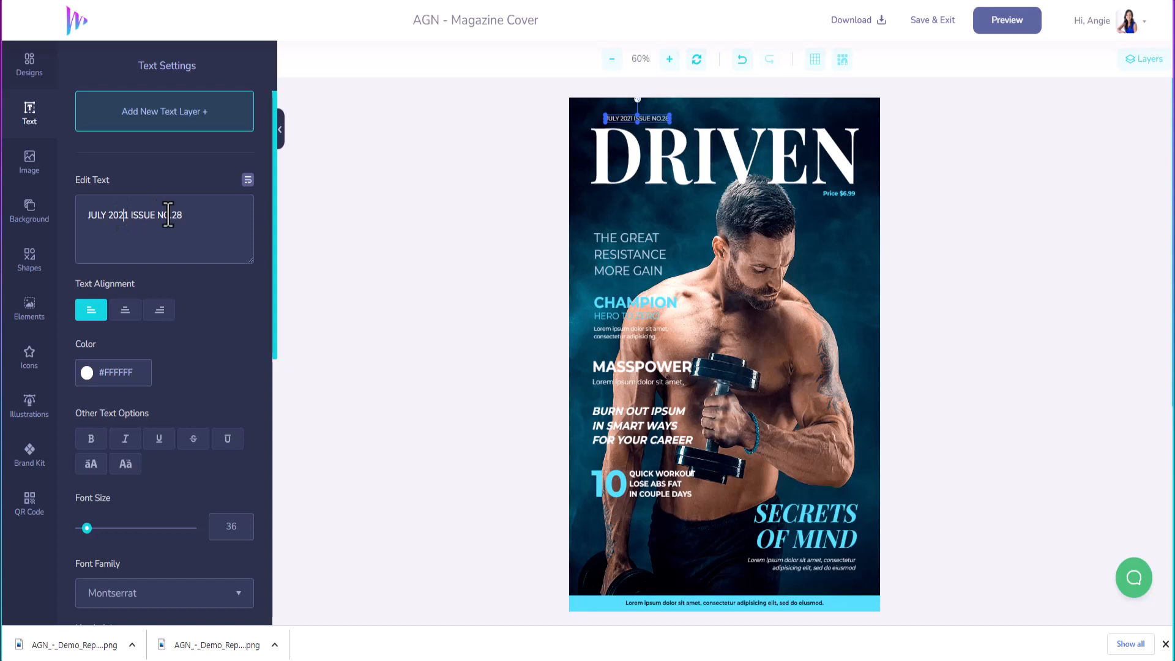
pyautogui.press('Delete')
pyautogui.write('3')
pyautogui.moveTo(183, 215); pyautogui.dragTo(174, 218)
pyautogui.write('01')
pyautogui.click(116, 372)
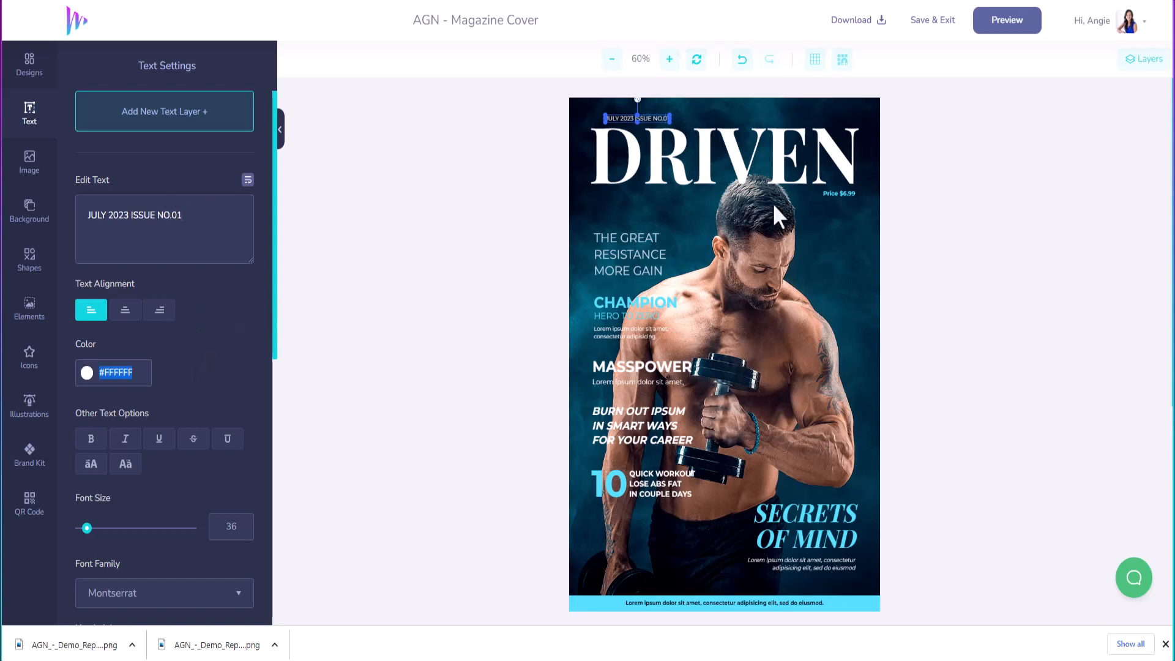
# Step: Replace the price with an enlarged 'MAGAZINE' label moved left under the headline
pyautogui.click(839, 196)
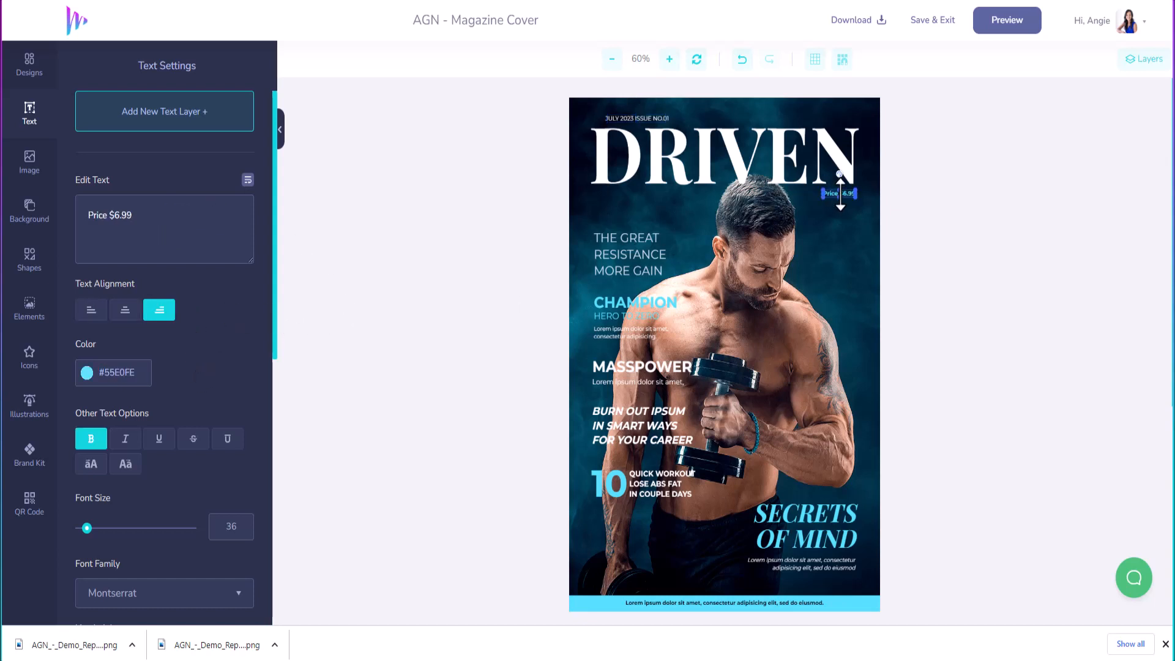
pyautogui.moveTo(145, 211); pyautogui.dragTo(40, 231)
pyautogui.write('MAGAZINE')
pyautogui.moveTo(87, 530); pyautogui.dragTo(96, 530)
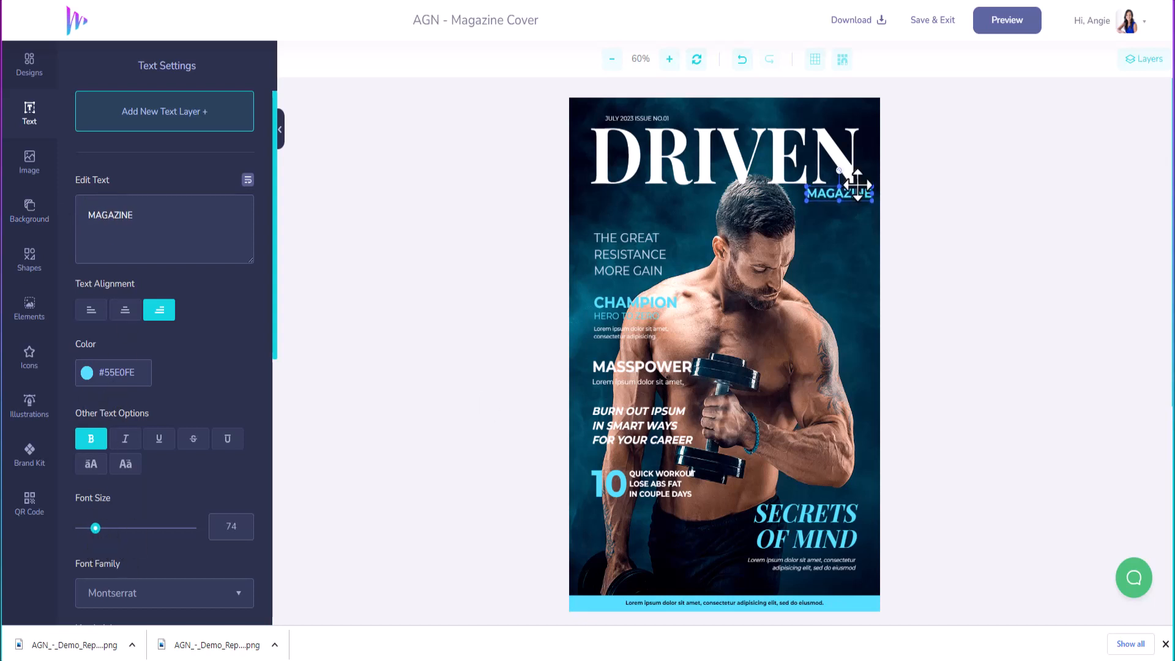
pyautogui.moveTo(863, 193); pyautogui.dragTo(845, 192)
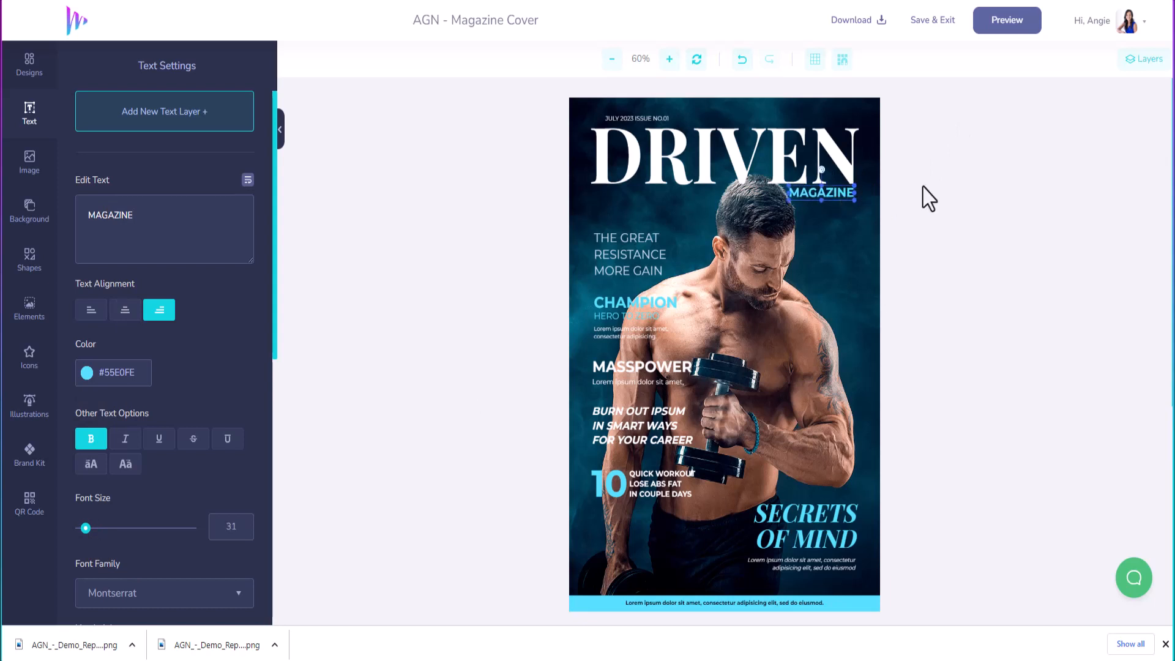
# Step: Change the tagline to 'FEATURING' / 'ENTREPRENEUR' on two lines
pyautogui.click(621, 257)
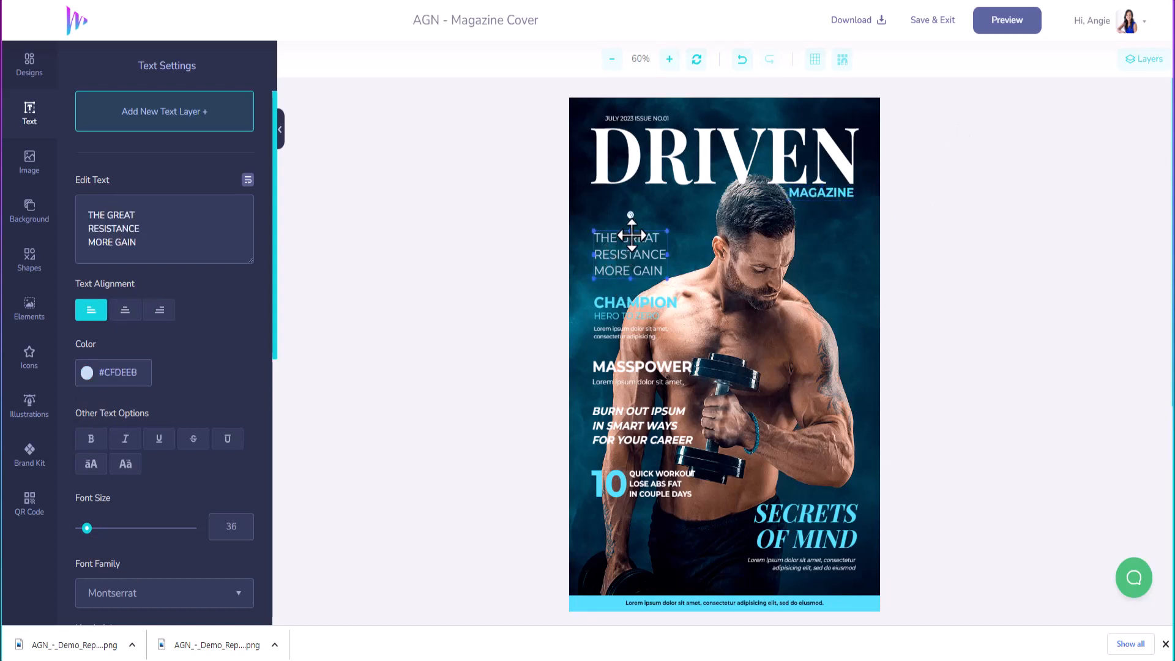
pyautogui.moveTo(142, 242); pyautogui.dragTo(75, 202)
pyautogui.write('FE')
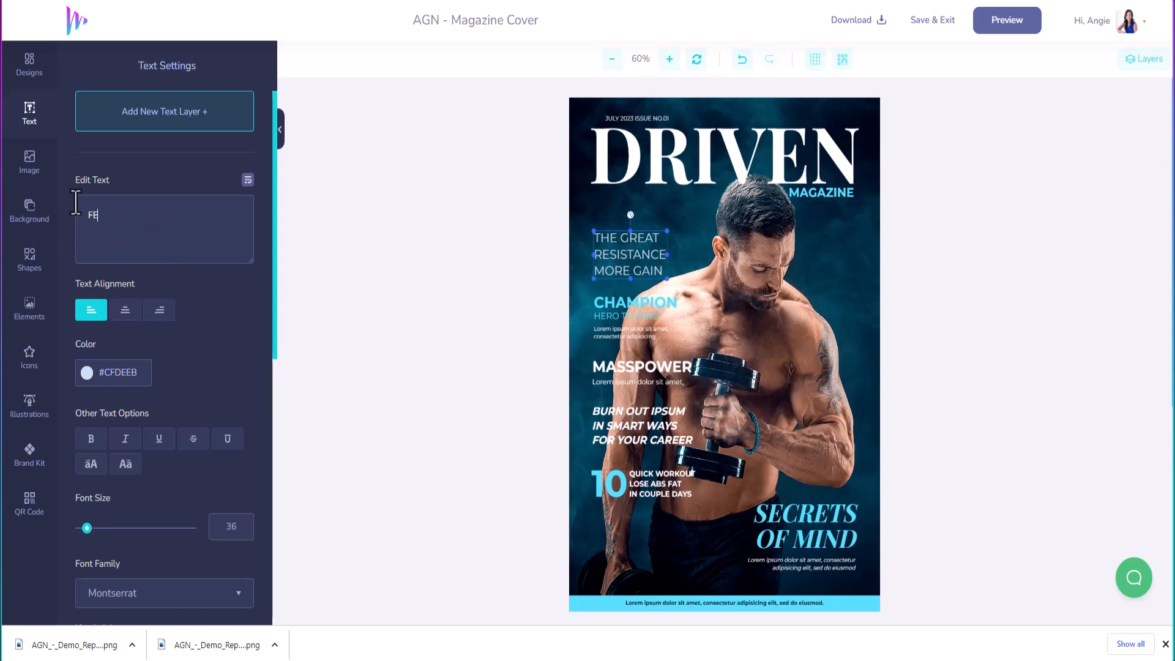
pyautogui.write('ATURING')
pyautogui.press('Return')
pyautogui.write('ENTREPRE')
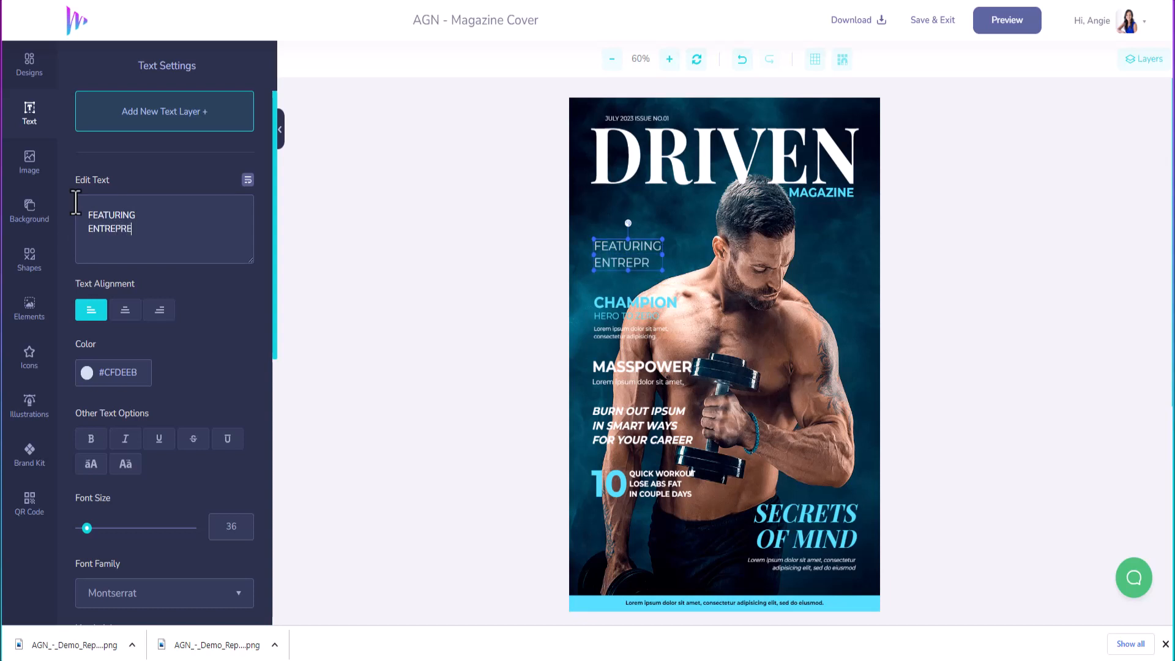
pyautogui.write('NEURS')
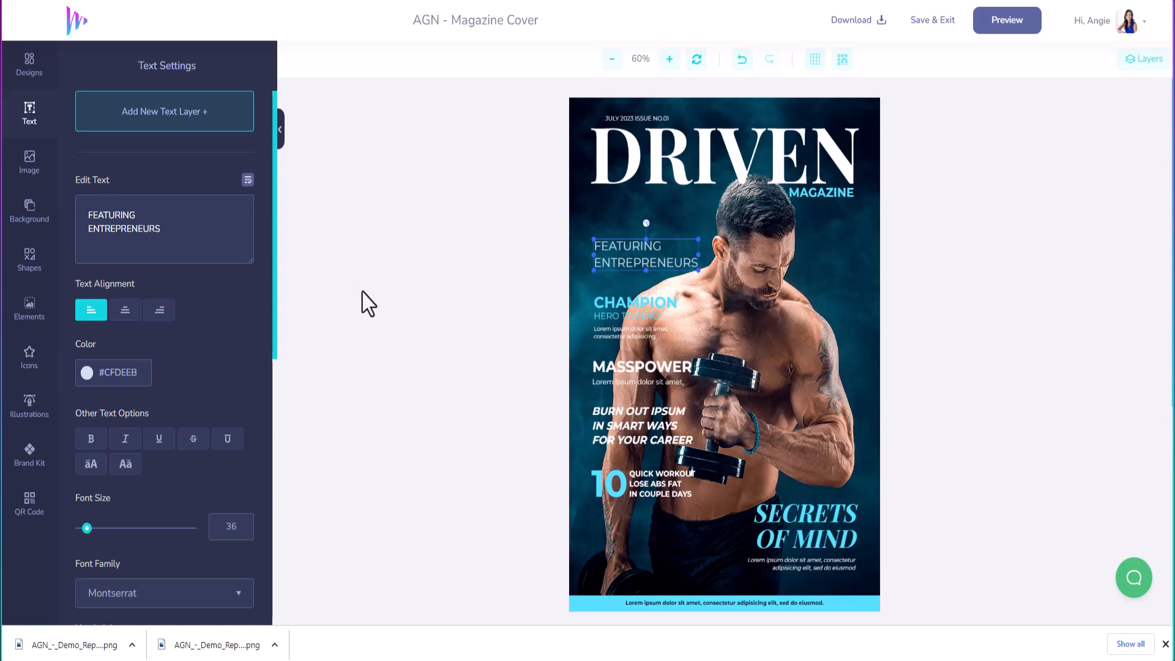
# Step: Replace CHAMPION with the featured person's name and HERO TO ZERO with 'CLICKDESIGNS'
pyautogui.click(617, 303)
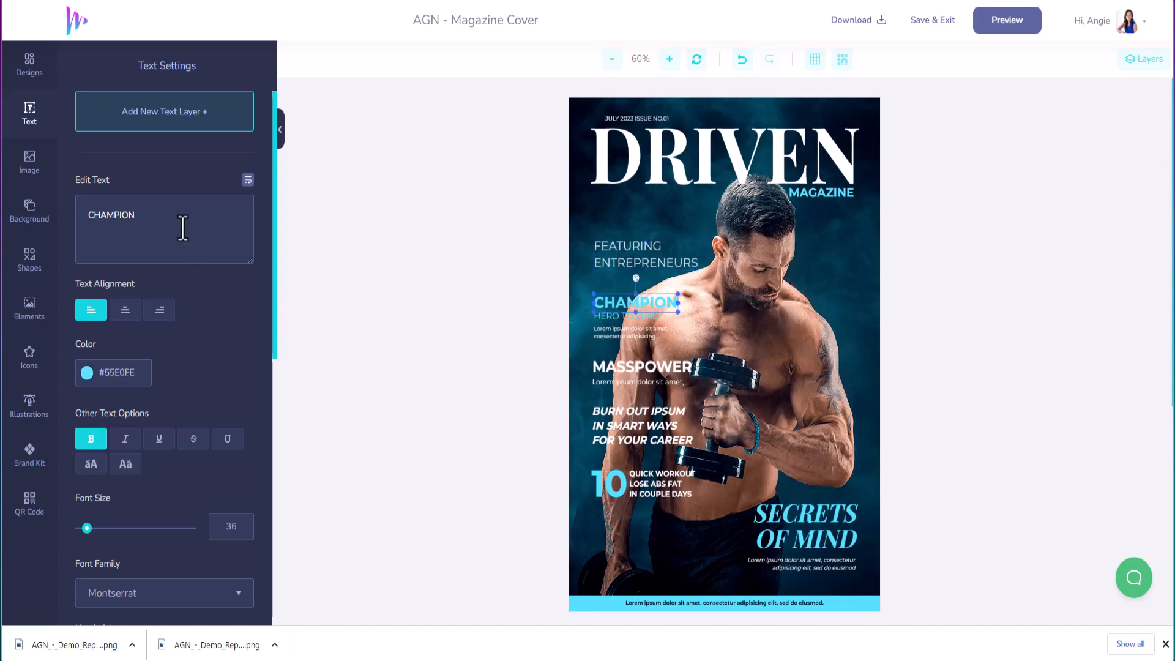
pyautogui.moveTo(182, 227); pyautogui.dragTo(31, 210)
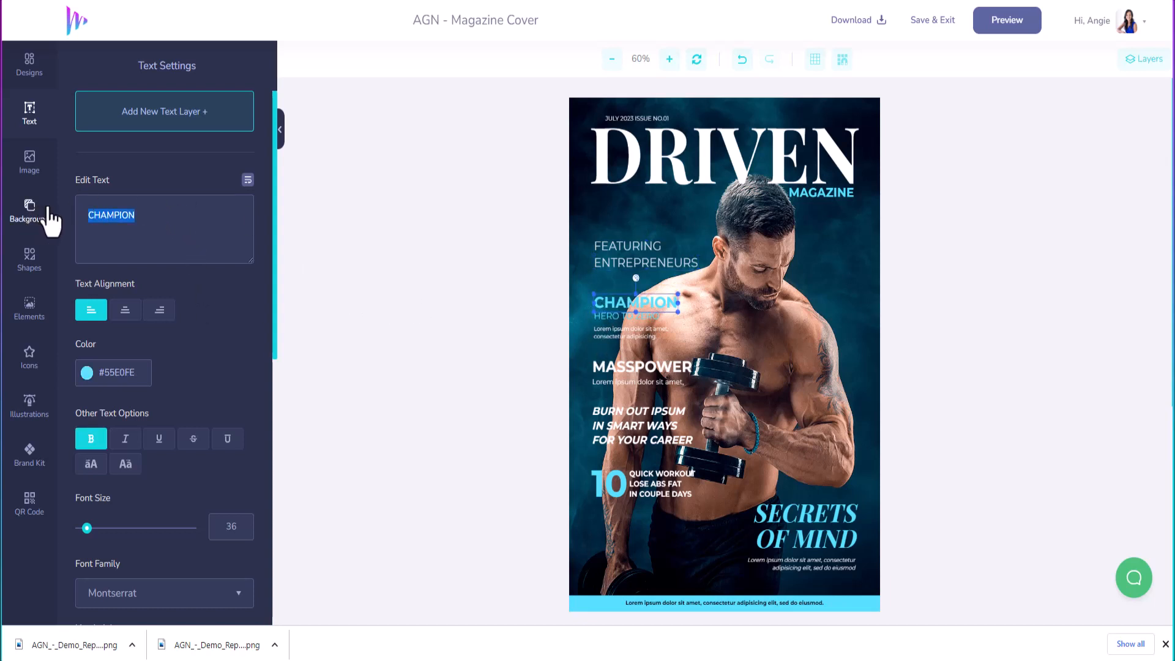
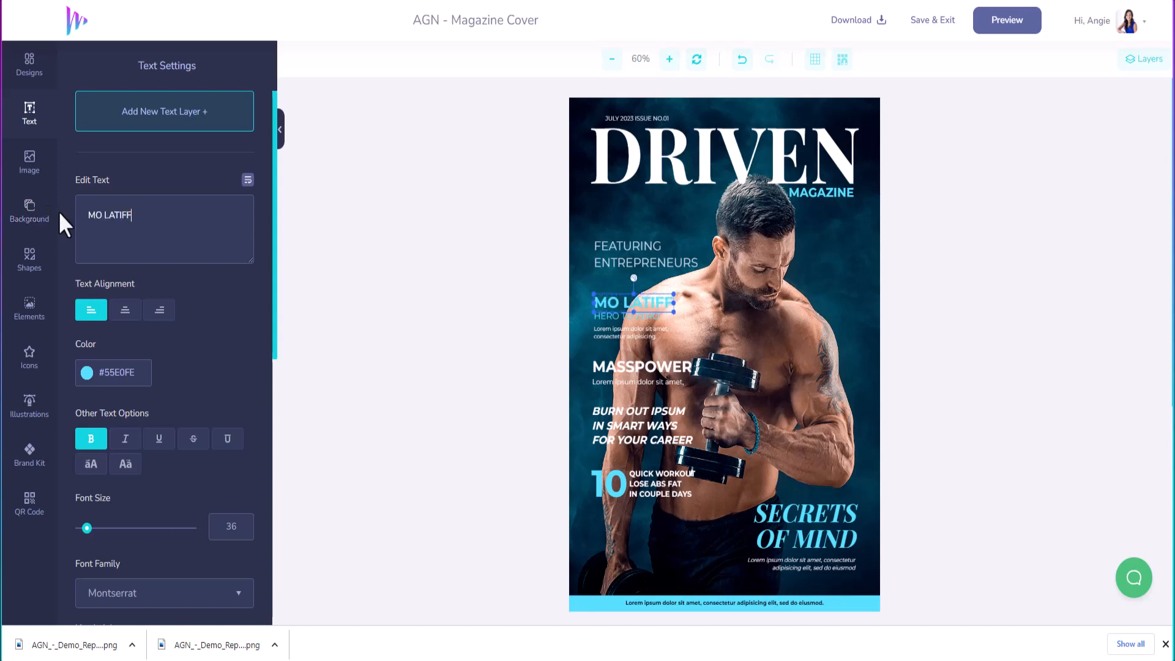
pyautogui.click(597, 315)
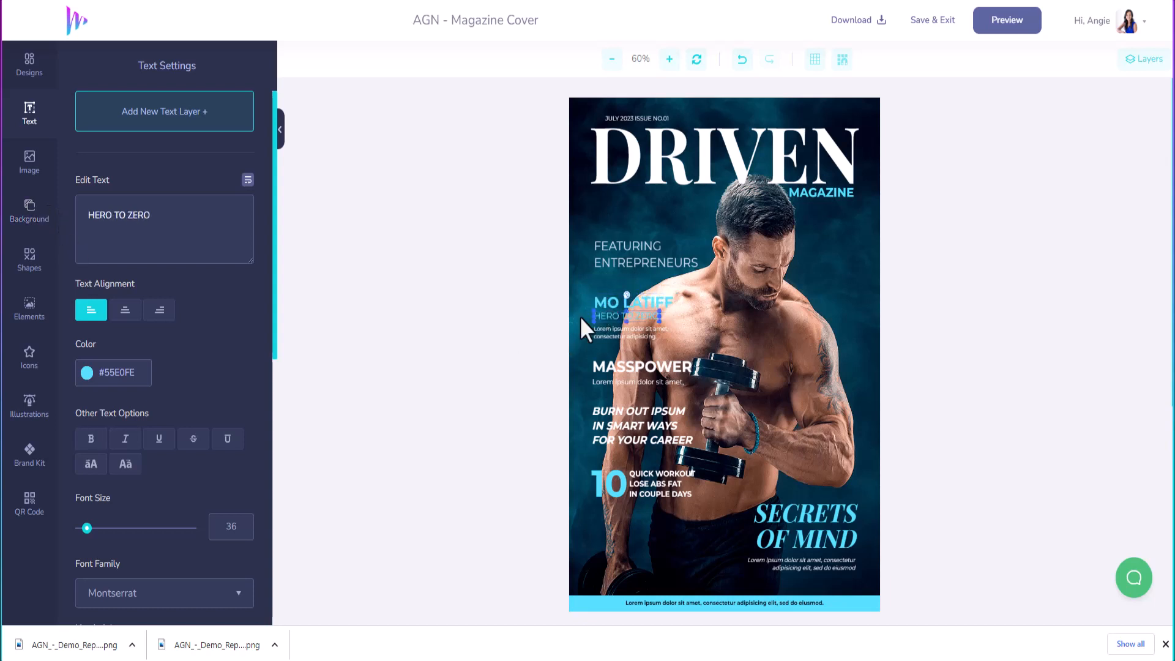
pyautogui.moveTo(184, 228); pyautogui.dragTo(44, 210)
pyautogui.write('CL')
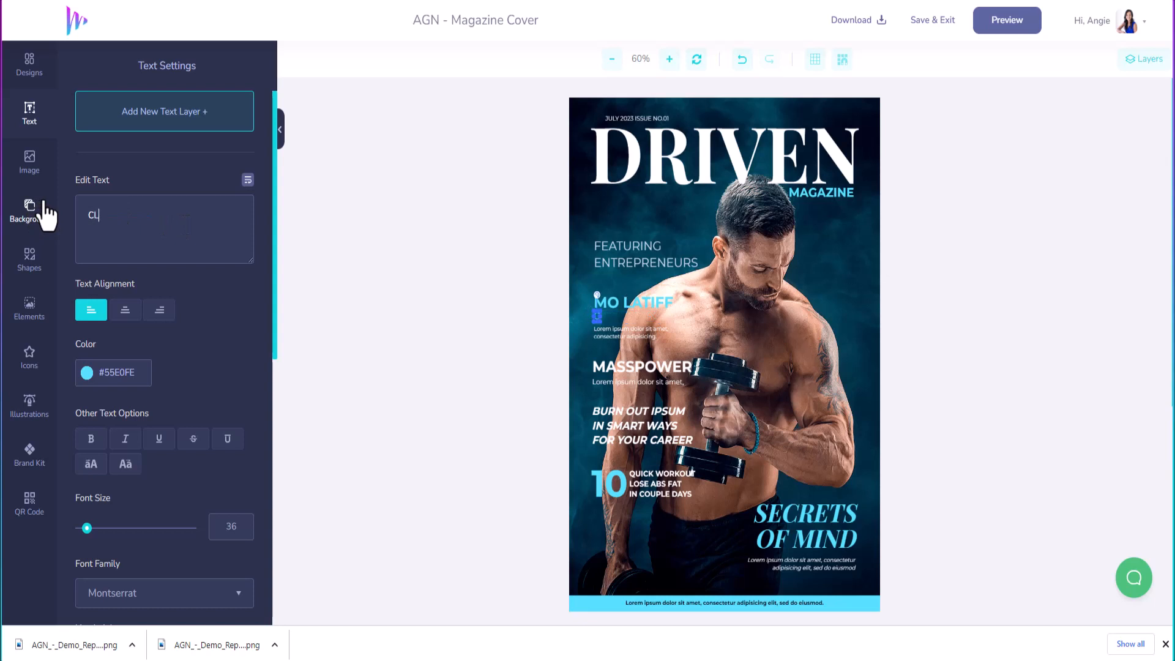
pyautogui.write('ICKDESIGNS')
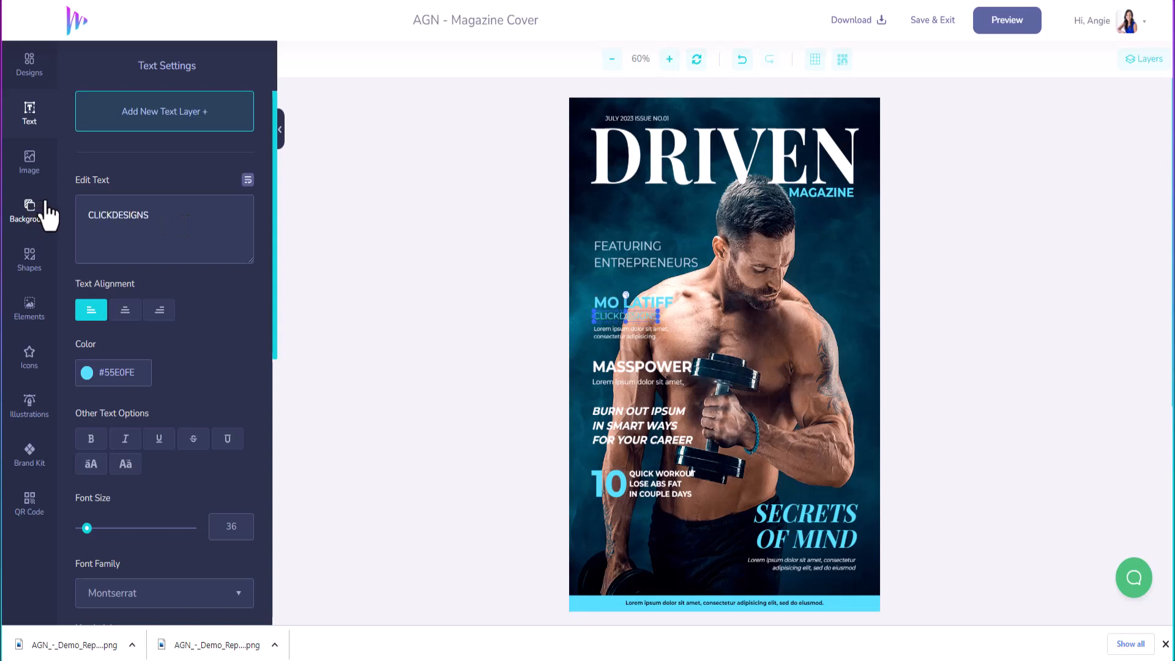
# Step: Rewrite the lorem ipsum blurb to begin 'Hear the story behind the epic' and add a line
pyautogui.click(600, 330)
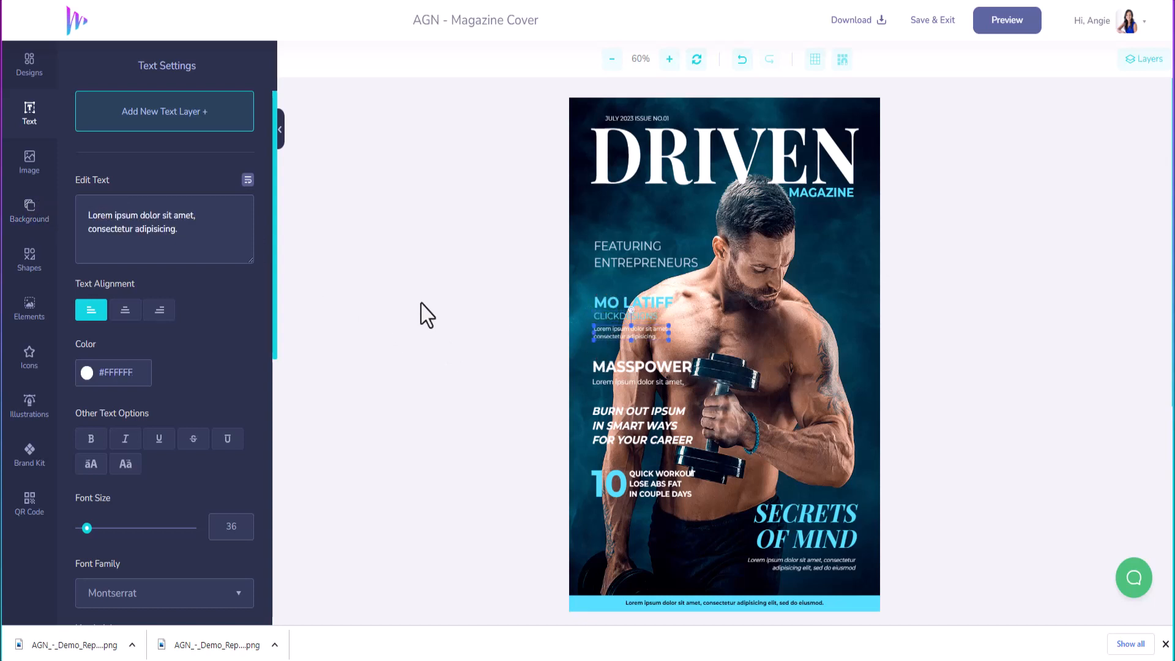
pyautogui.moveTo(220, 232); pyautogui.dragTo(21, 190)
pyautogui.write('F')
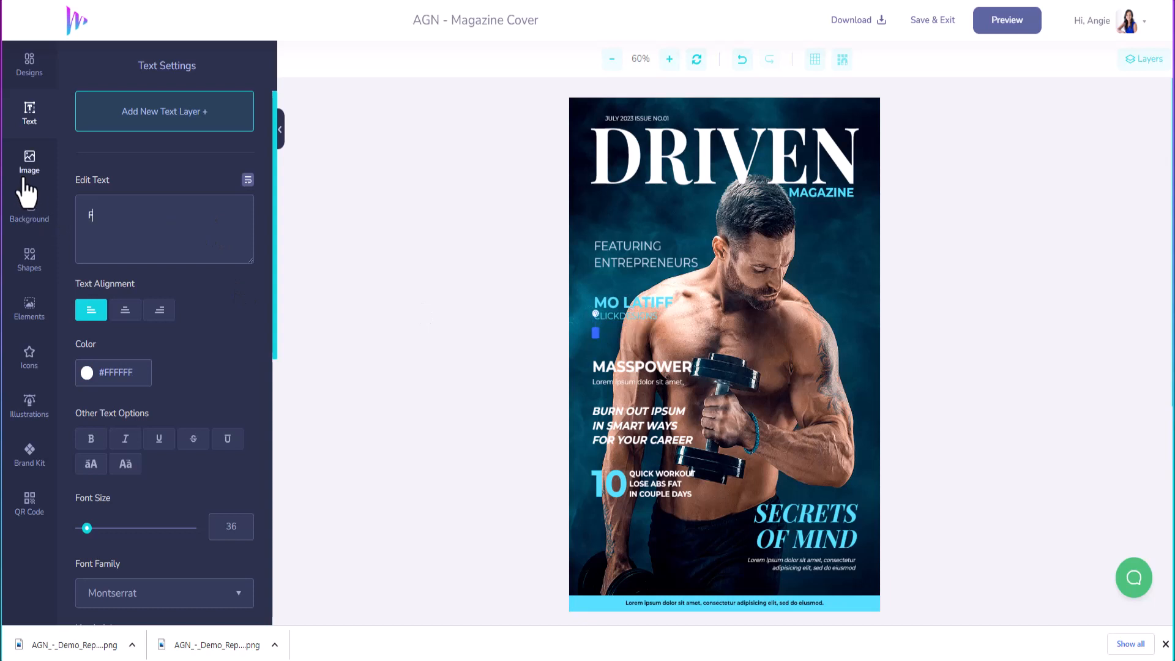
pyautogui.write('EAR')
pyautogui.press('BackSpace')
pyautogui.press('BackSpace')
pyautogui.write('ear')
pyautogui.press('BackSpace')
pyautogui.press('BackSpace')
pyautogui.press('BackSpace')
pyautogui.write('ar teh stor')
pyautogui.press('BackSpace')
pyautogui.press('BackSpace')
pyautogui.press('BackSpace')
pyautogui.press('BackSpace')
pyautogui.write('he story be')
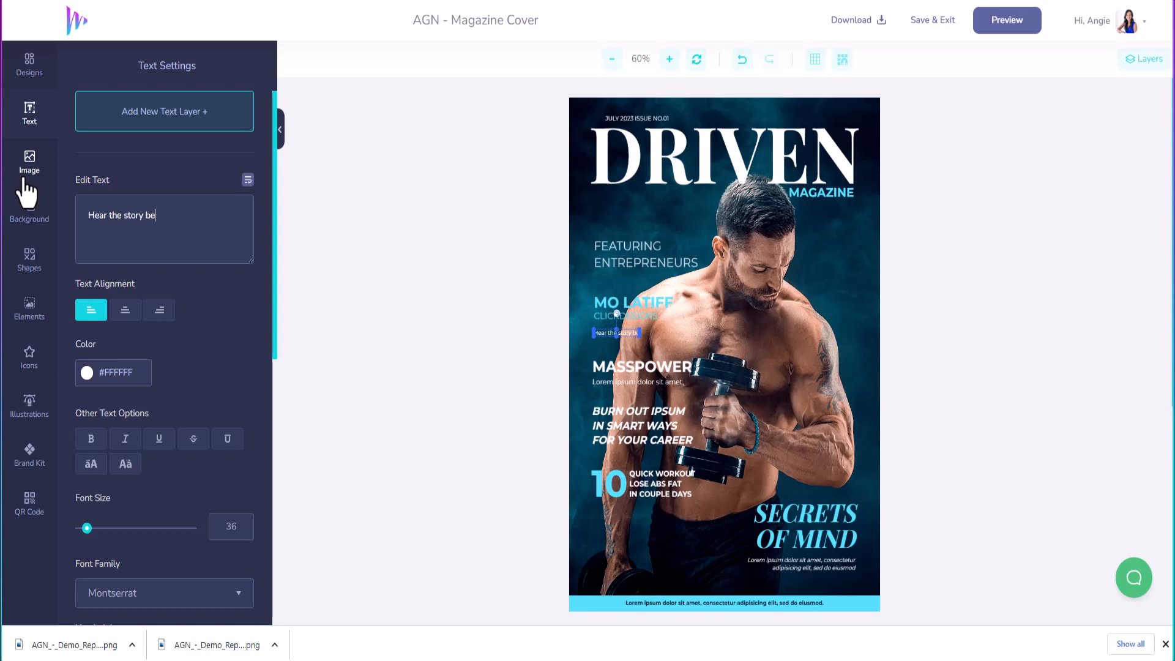
pyautogui.write('hind ClickDesigns')
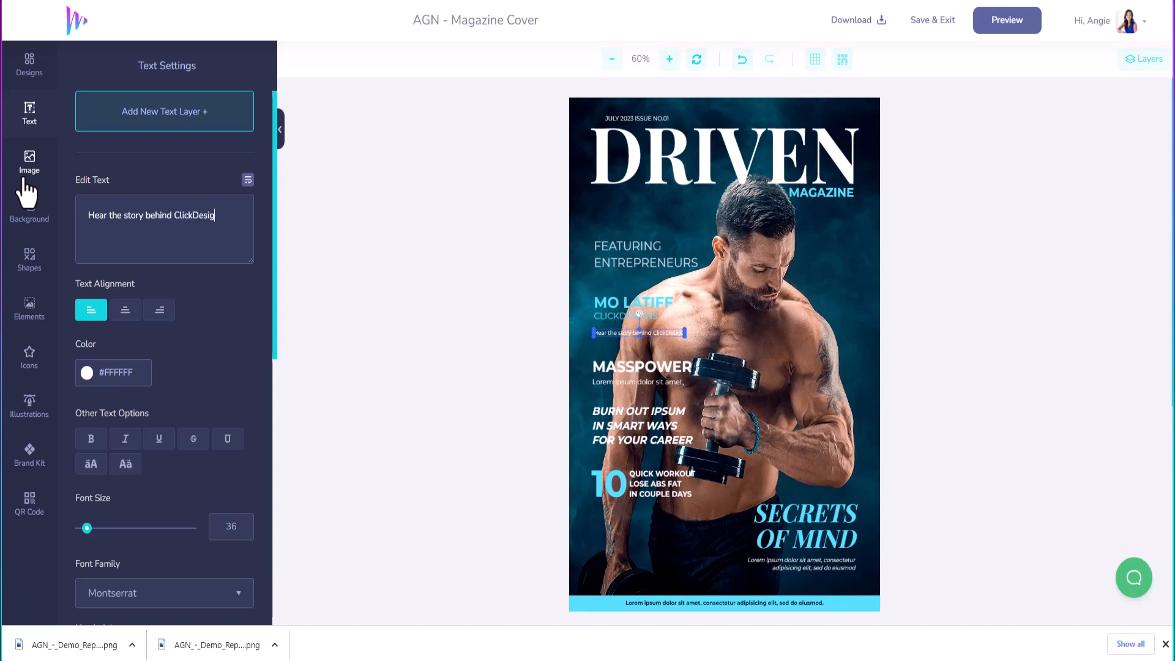
pyautogui.press('BackSpace')
pyautogui.press('BackSpace')
pyautogui.press('BackSpace')
pyautogui.press('BackSpace')
pyautogui.press('BackSpace')
pyautogui.press('BackSpace')
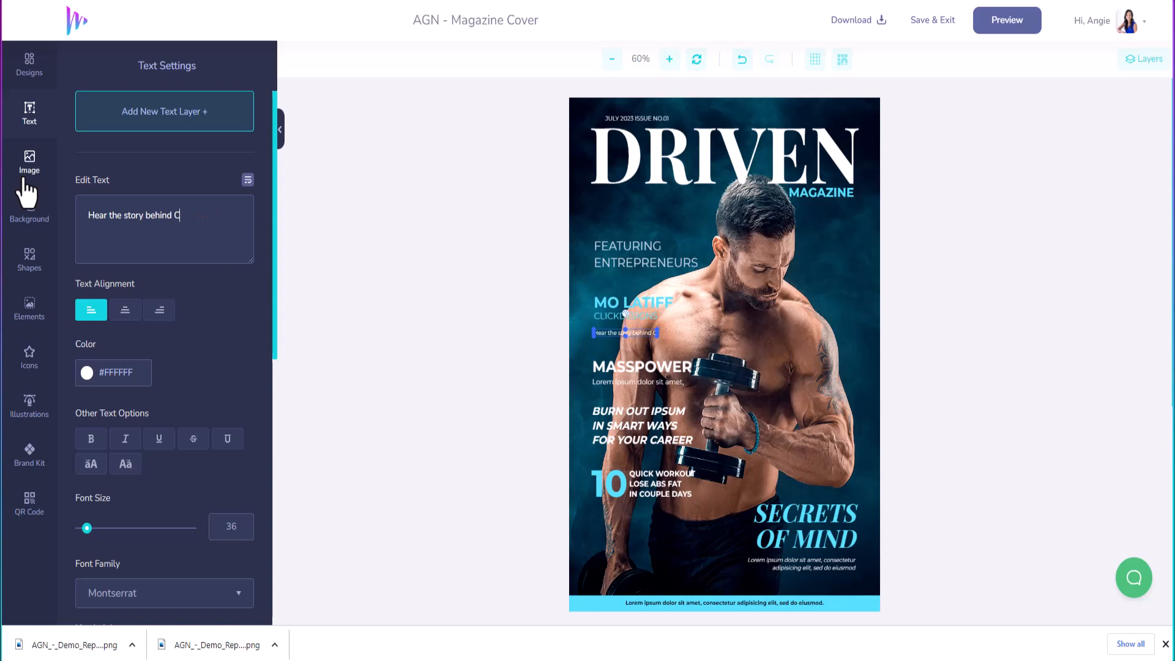
pyautogui.press('BackSpace')
pyautogui.write('the epic')
pyautogui.press('Return')
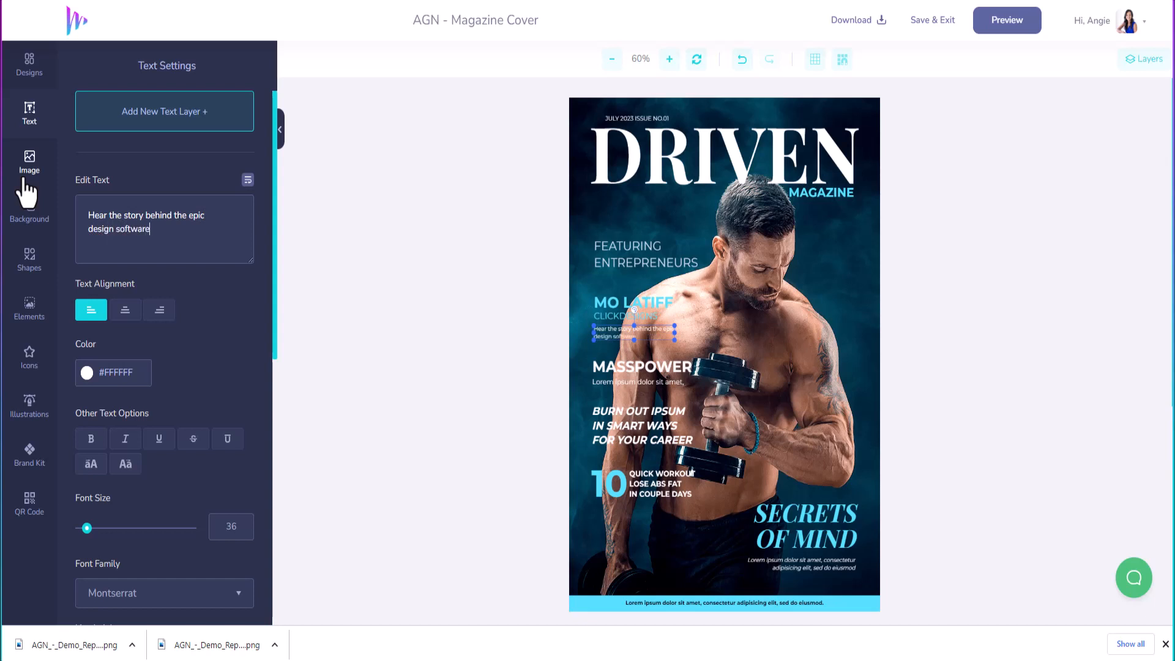
# Step: Change the MASSPOWER headline to 'AMAZON' and the line beneath it to 'How To Earn Money'
pyautogui.click(638, 366)
pyautogui.tripleClick(178, 221)
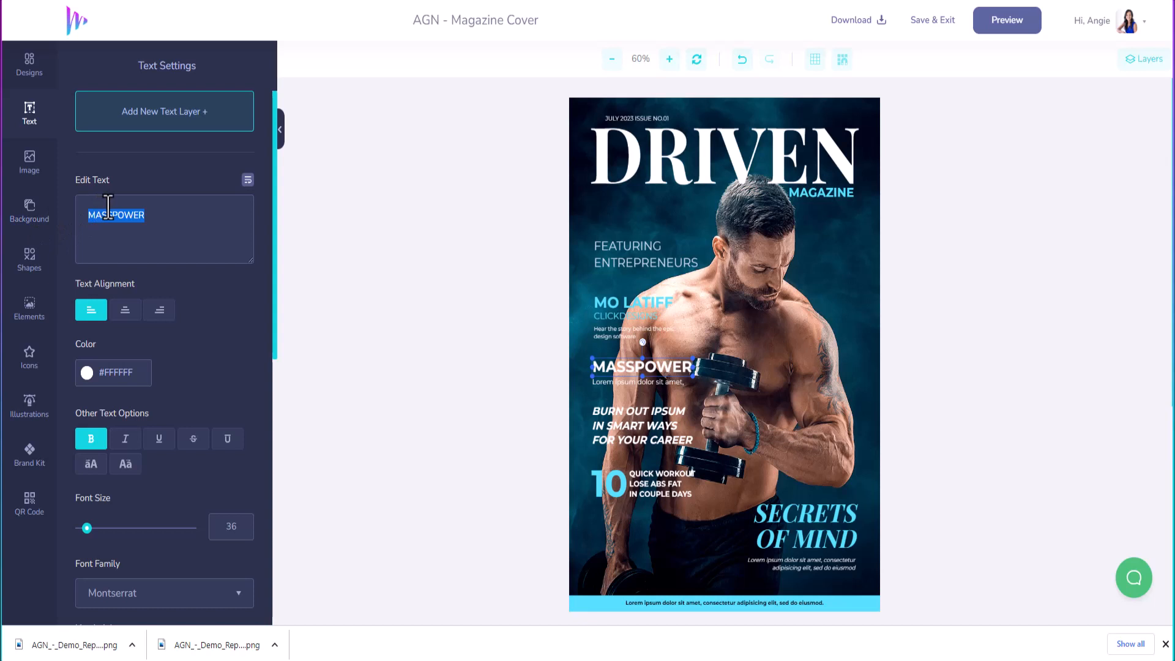
pyautogui.write('AMAZON')
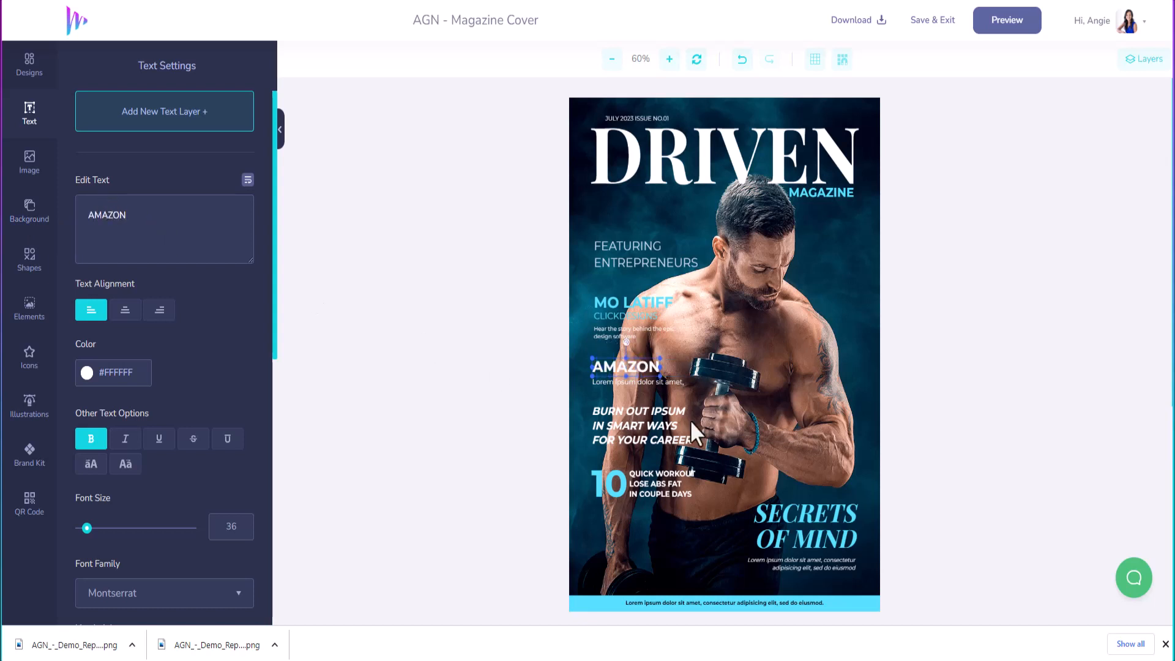
pyautogui.click(662, 380)
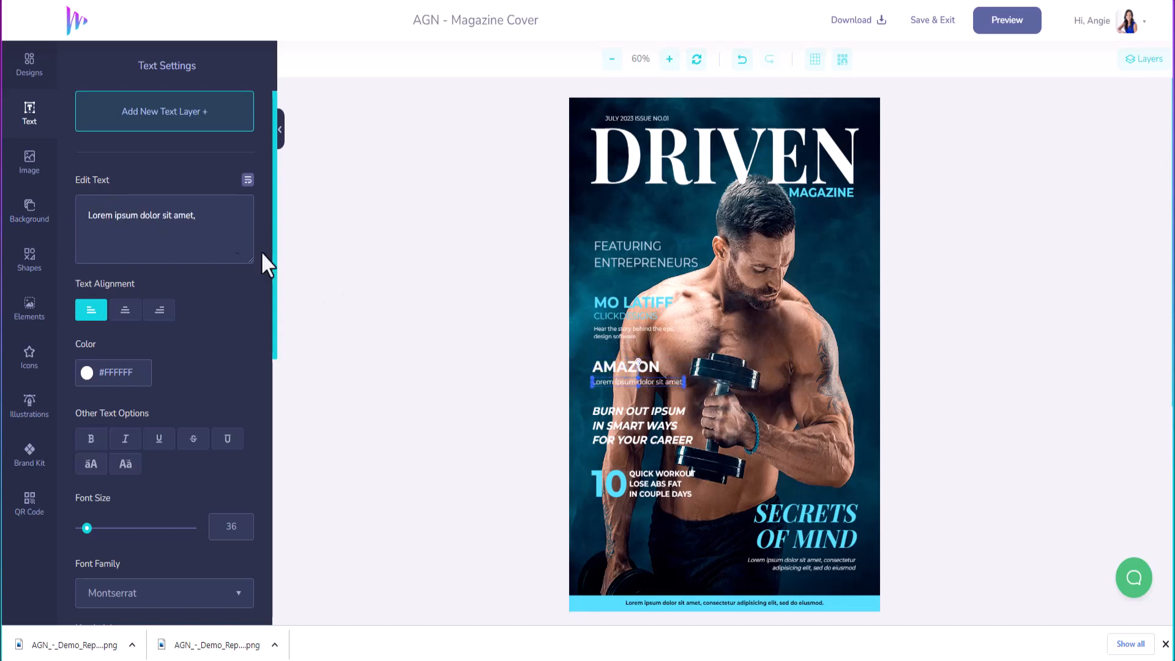
pyautogui.tripleClick(201, 215)
pyautogui.write('HOW')
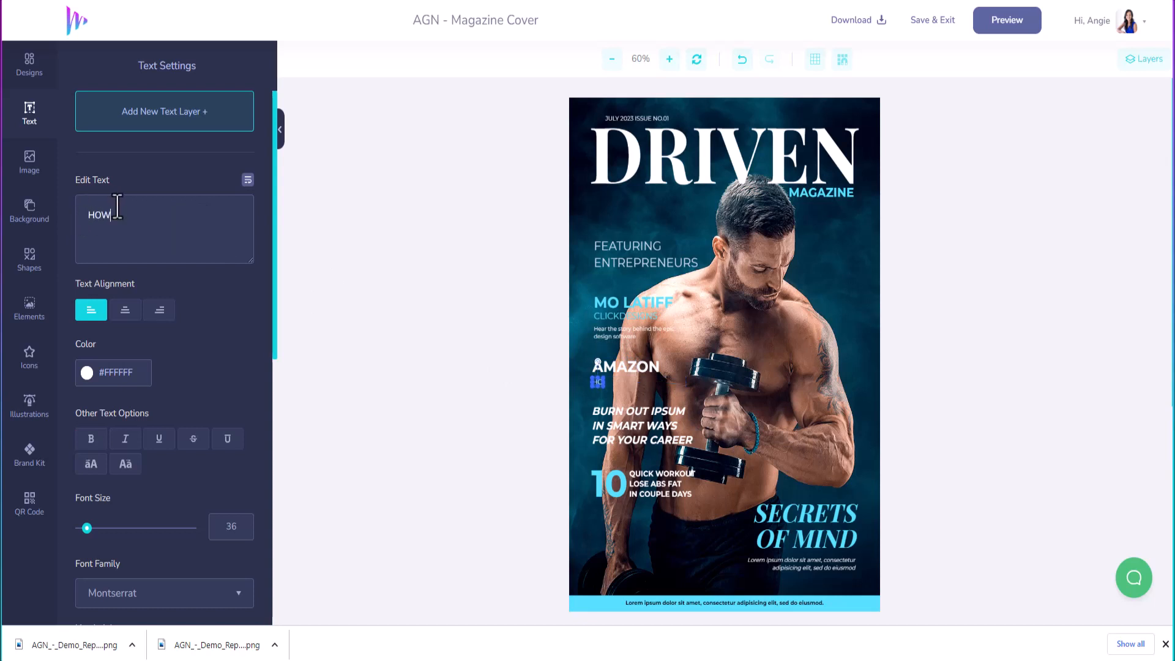
pyautogui.press('BackSpace')
pyautogui.press('BackSpace')
pyautogui.write('ow To Earn Me')
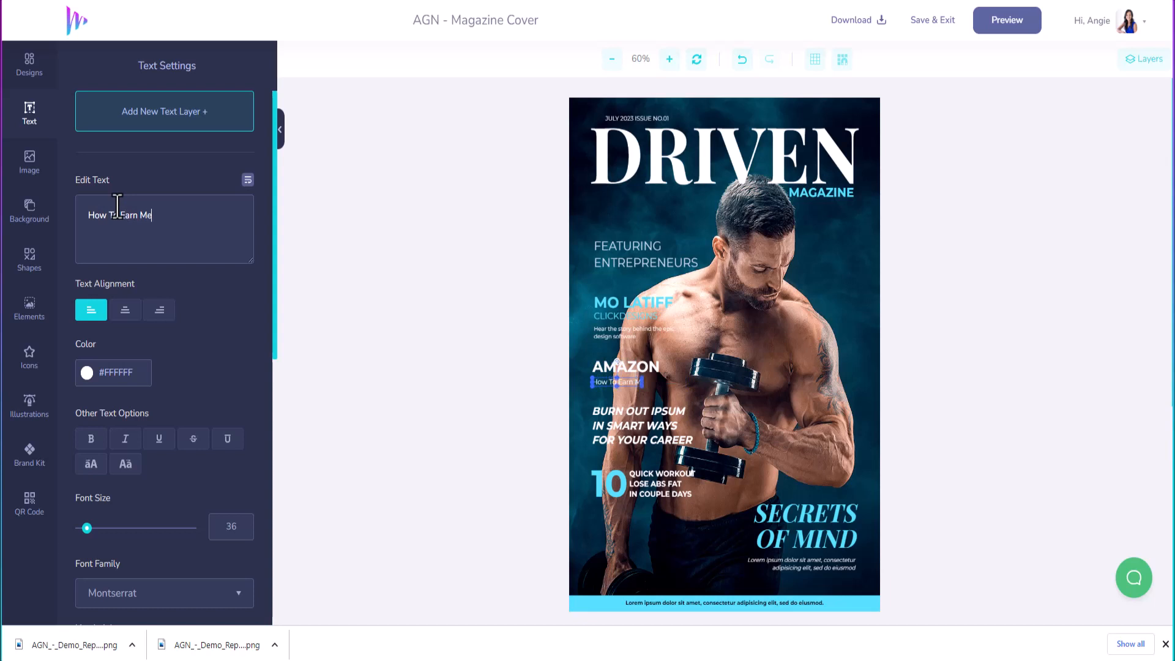
pyautogui.press('BackSpace')
pyautogui.write('oney')
# Step: Replace the BURN OUT IPSUM headline with 'WHY TAKING RISKS CAN' / 'LEAD TO SUCCESS'
pyautogui.click(621, 417)
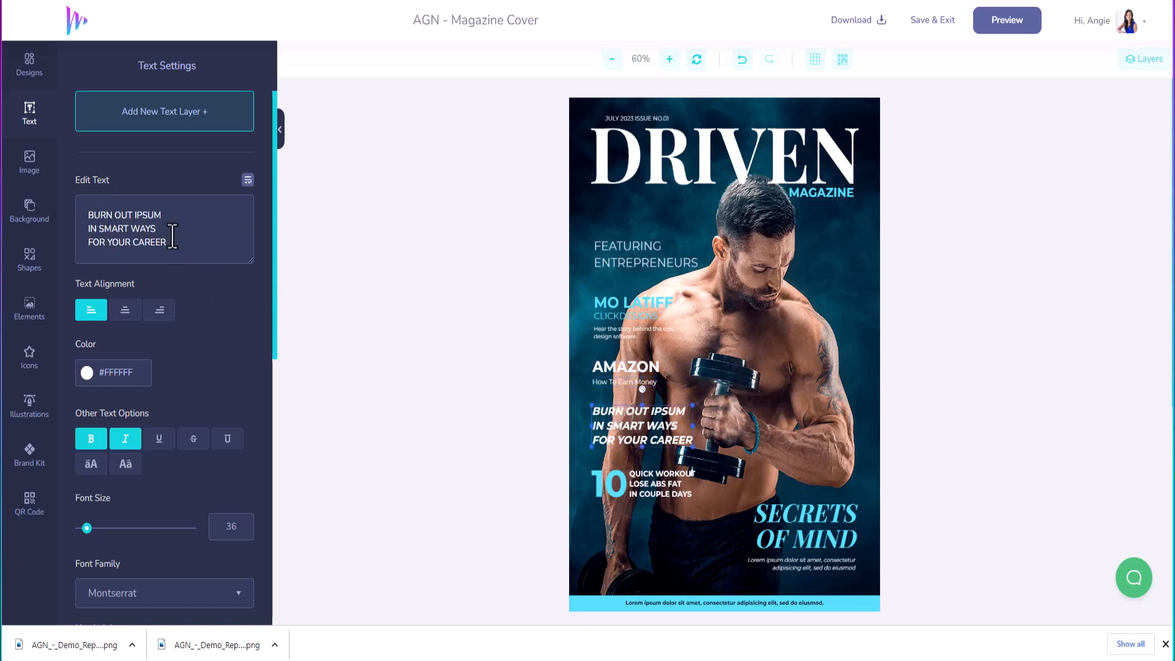
pyautogui.moveTo(175, 245); pyautogui.dragTo(49, 211)
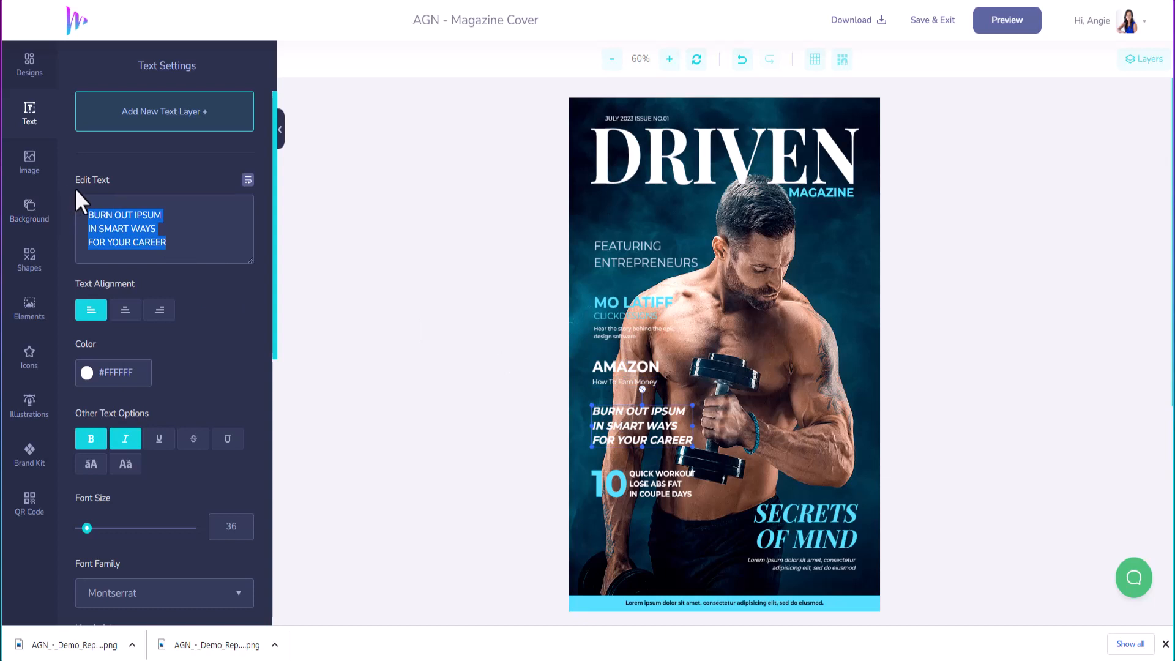
pyautogui.write('WH')
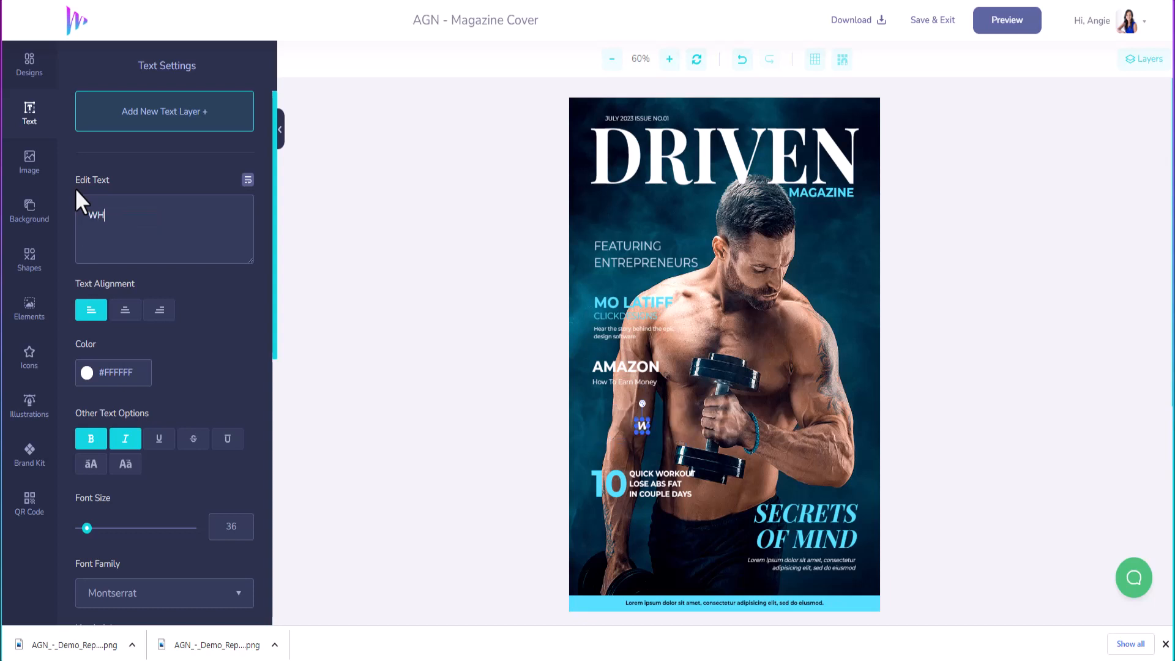
pyautogui.write('A')
pyautogui.write('T')
pyautogui.press('BackSpace')
pyautogui.press('BackSpace')
pyautogui.write('Y TAKING R')
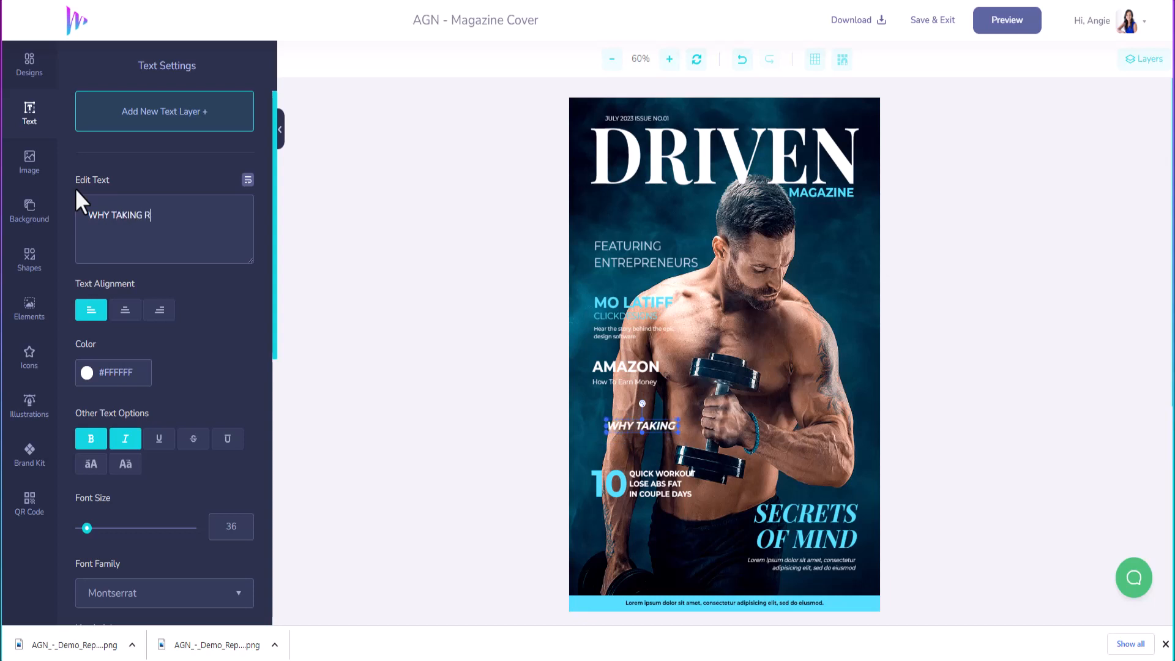
pyautogui.write('ISKS CAN')
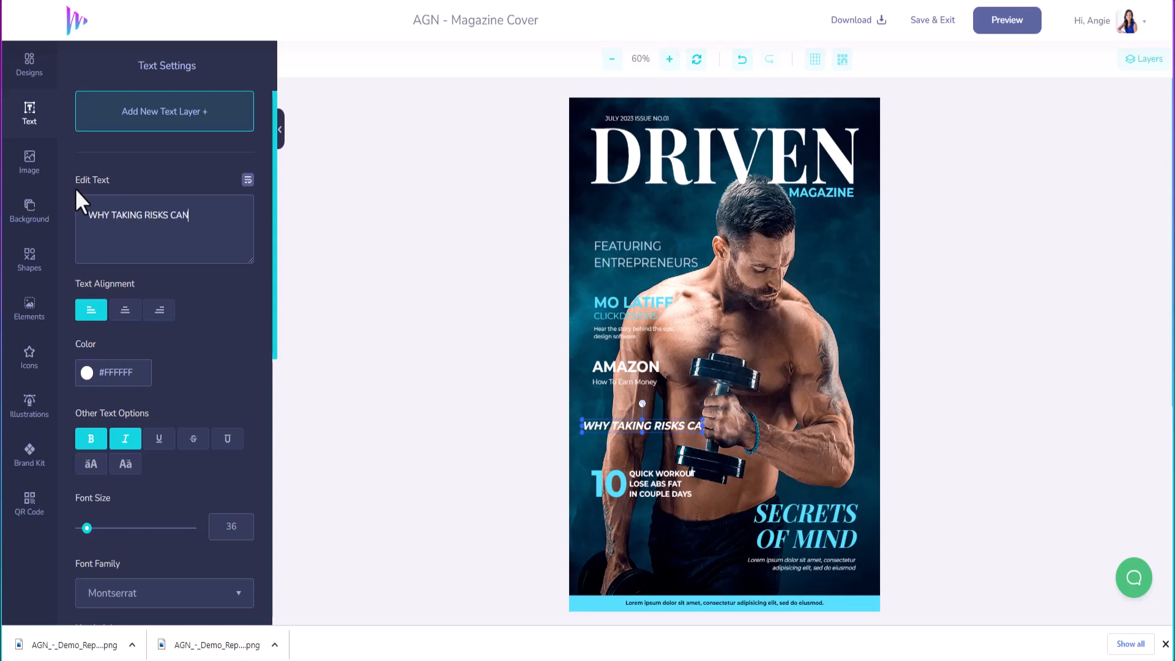
pyautogui.press('Return')
pyautogui.write('LEAD ')
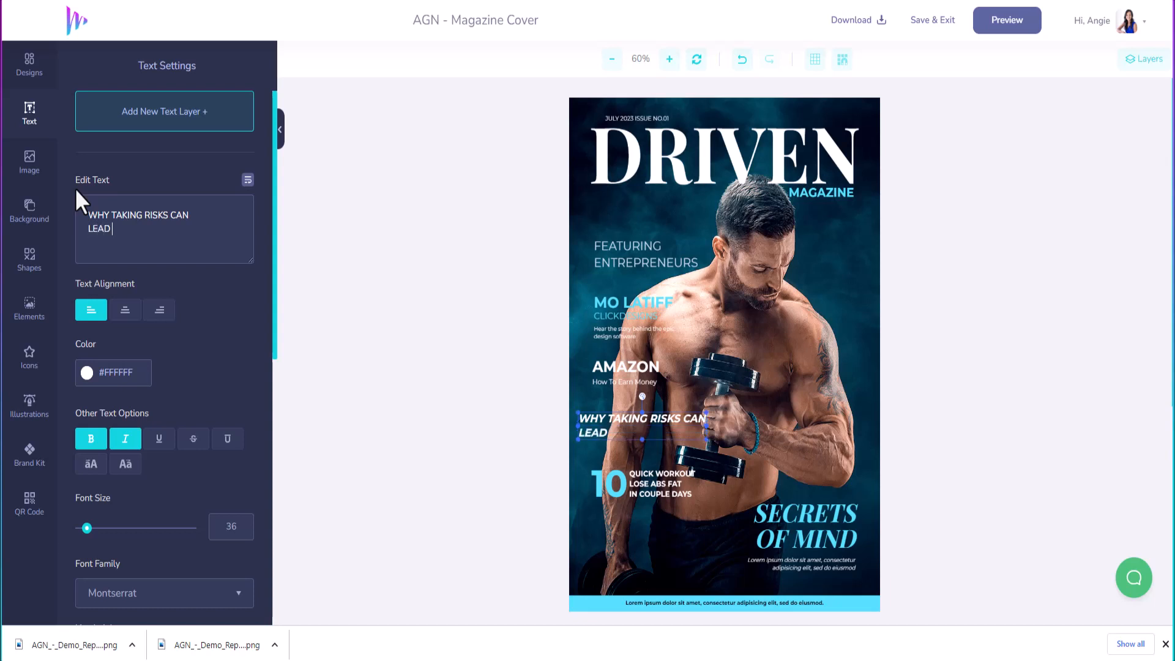
pyautogui.write('TO SUCCESS')
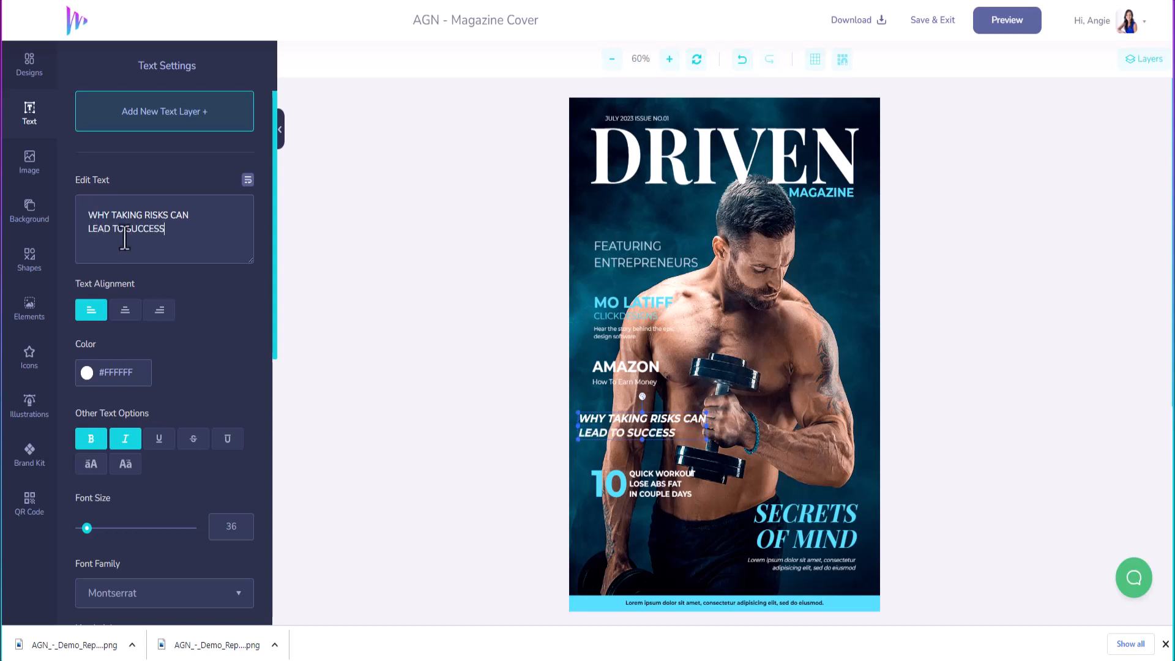
# Step: Rewrite the 10 QUICK WORKOUT block as '10 WAYS TO MAKE MONEY ONLINE IN 2023'
pyautogui.click(659, 481)
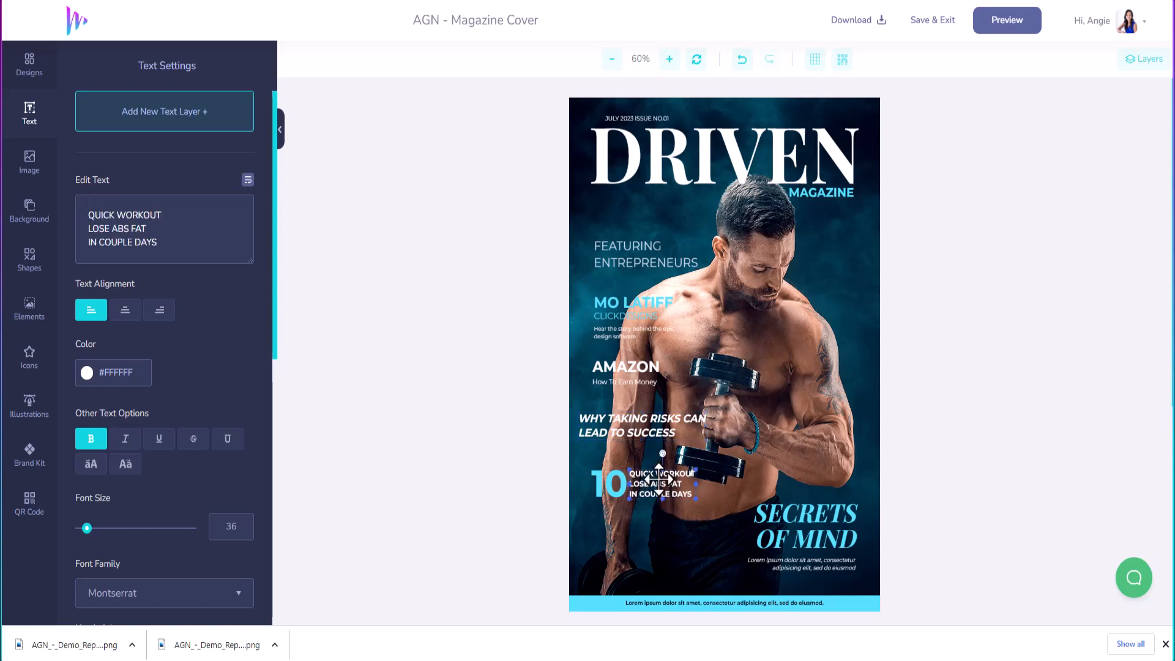
pyautogui.moveTo(160, 243); pyautogui.dragTo(57, 215)
pyautogui.write('WAYS TO MAKE')
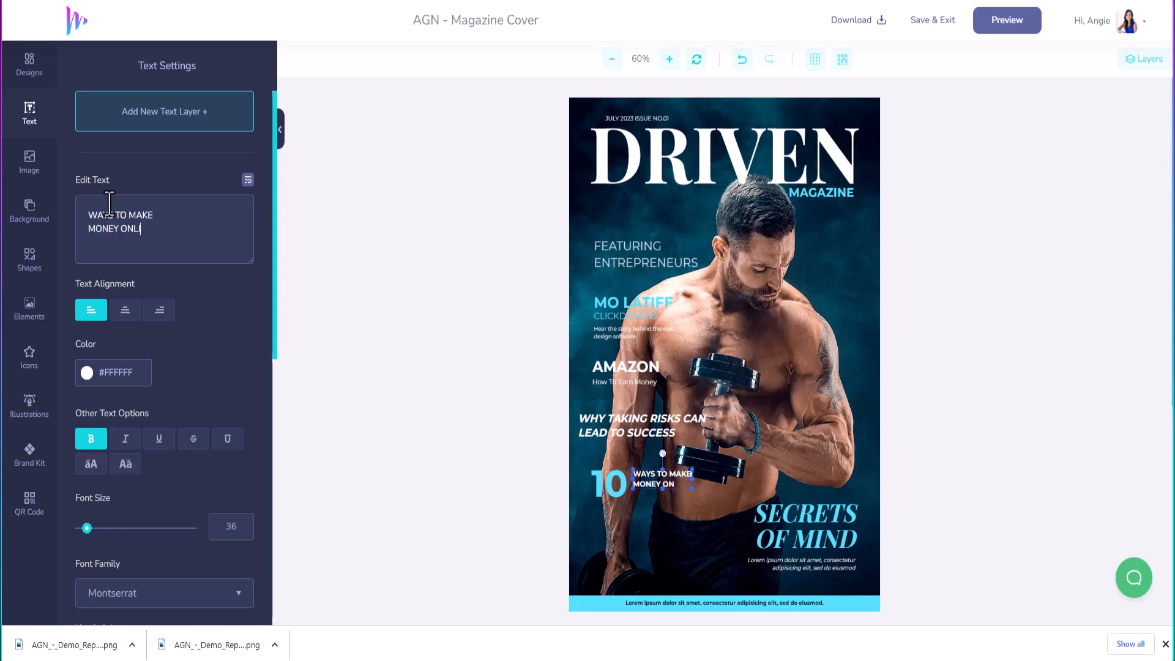
pyautogui.press('Return')
pyautogui.write('MONEY ONLINE')
pyautogui.press('Return')
pyautogui.write('IN')
# Step: Change SECRETS OF MIND to 'SECRETS OF INFLUENCERS', putting INFLUENCERS on its own line
pyautogui.click(813, 533)
pyautogui.moveTo(126, 231); pyautogui.dragTo(101, 232)
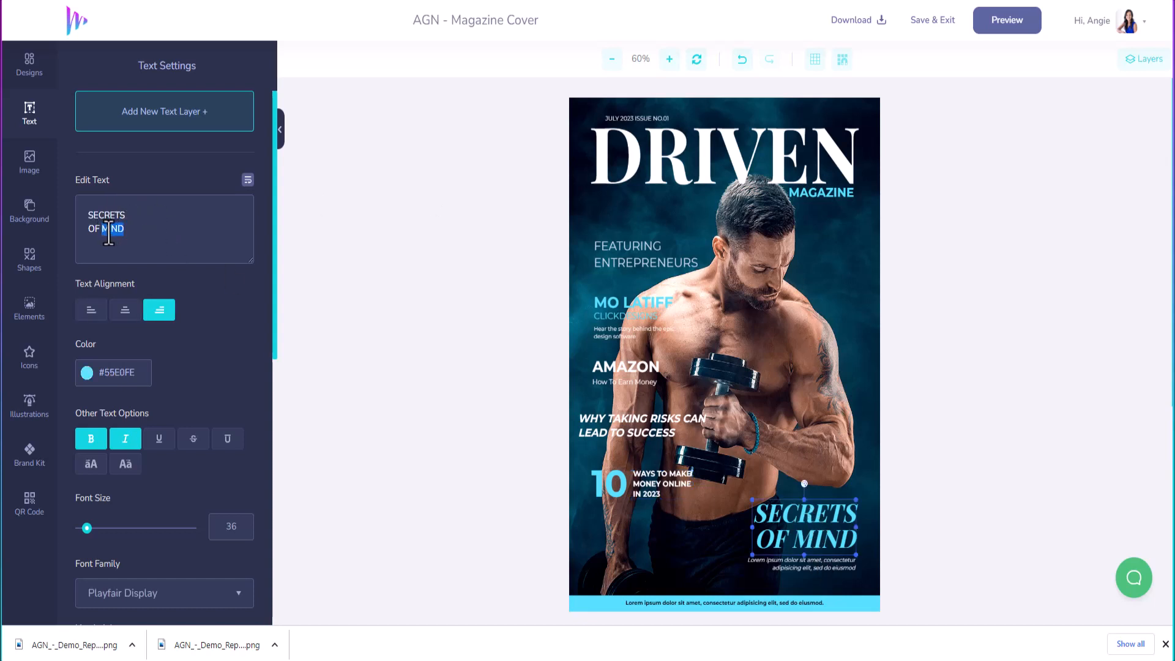
pyautogui.write('INFLUENCERS')
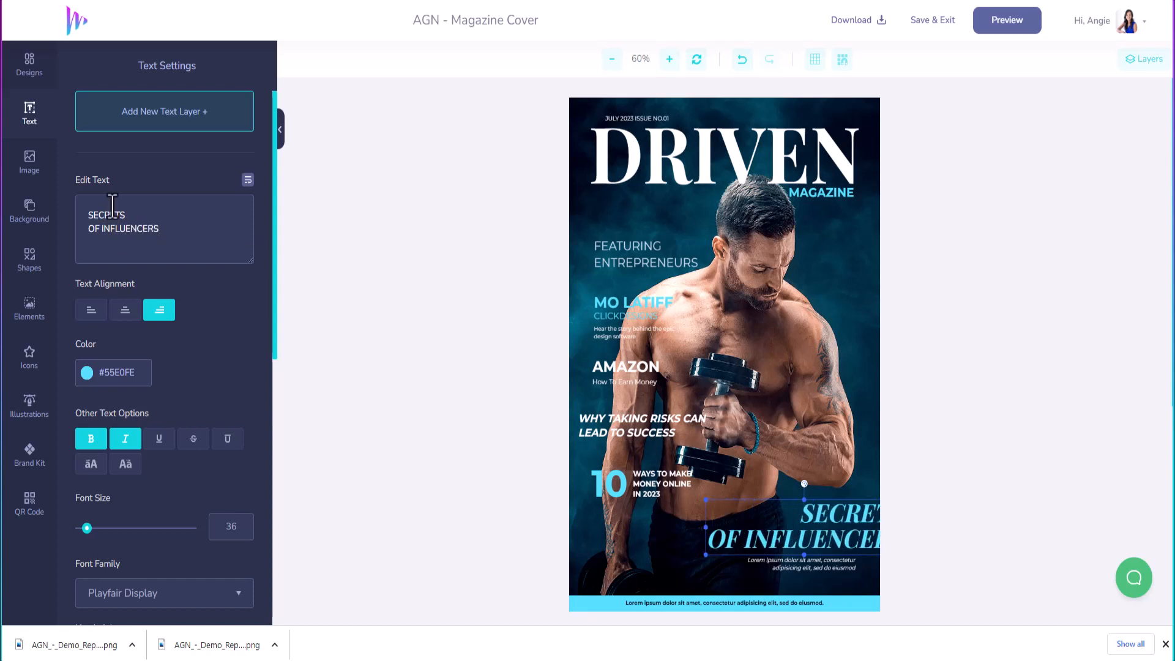
pyautogui.click(142, 218)
pyautogui.press('Delete')
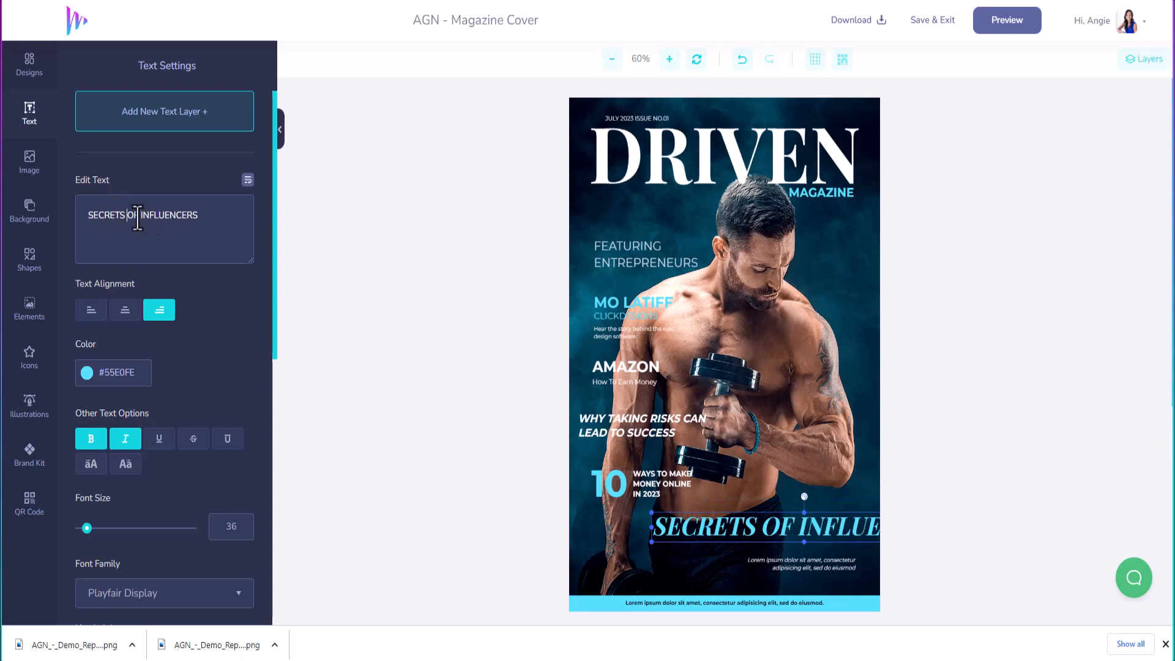
pyautogui.click(137, 218)
pyautogui.press('Delete')
pyautogui.press('Return')
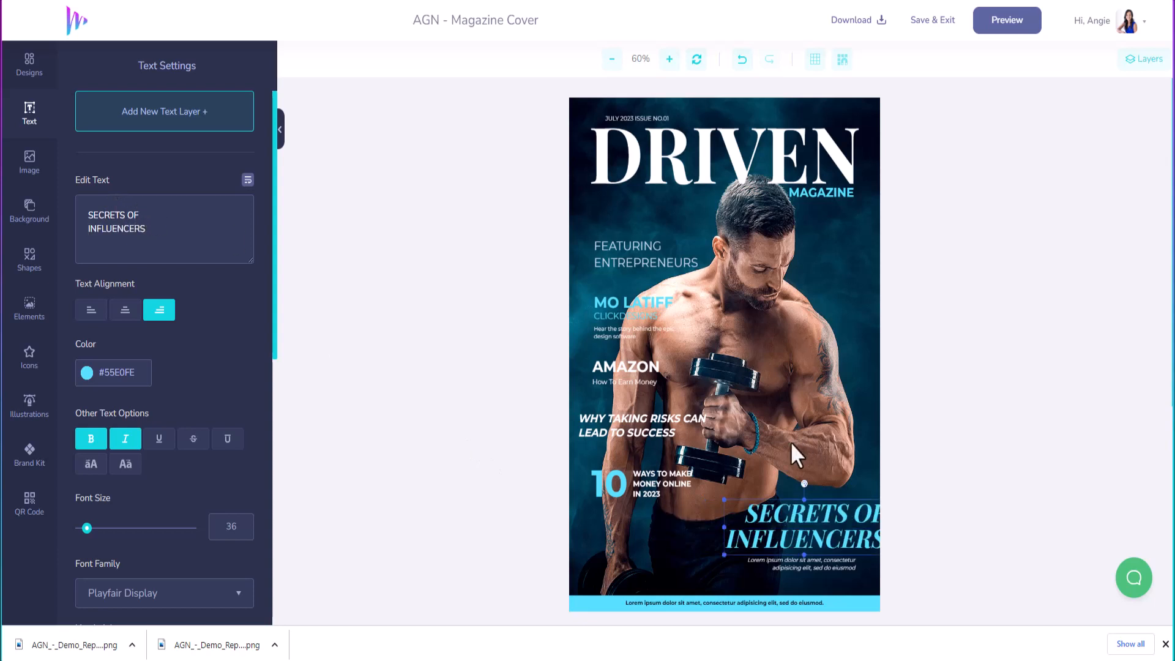
pyautogui.click(788, 507)
pyautogui.moveTo(788, 507); pyautogui.dragTo(773, 506)
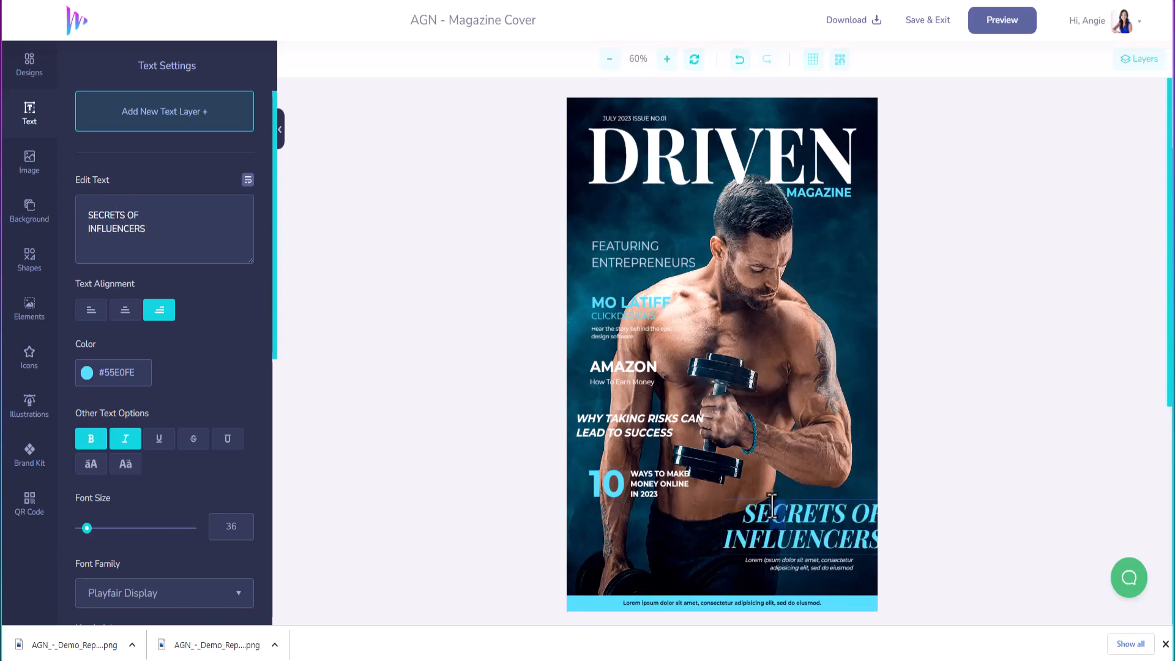
# Step: Shift the SECRETS OF INFLUENCERS headline left so it fits on the cover
pyautogui.click(826, 549)
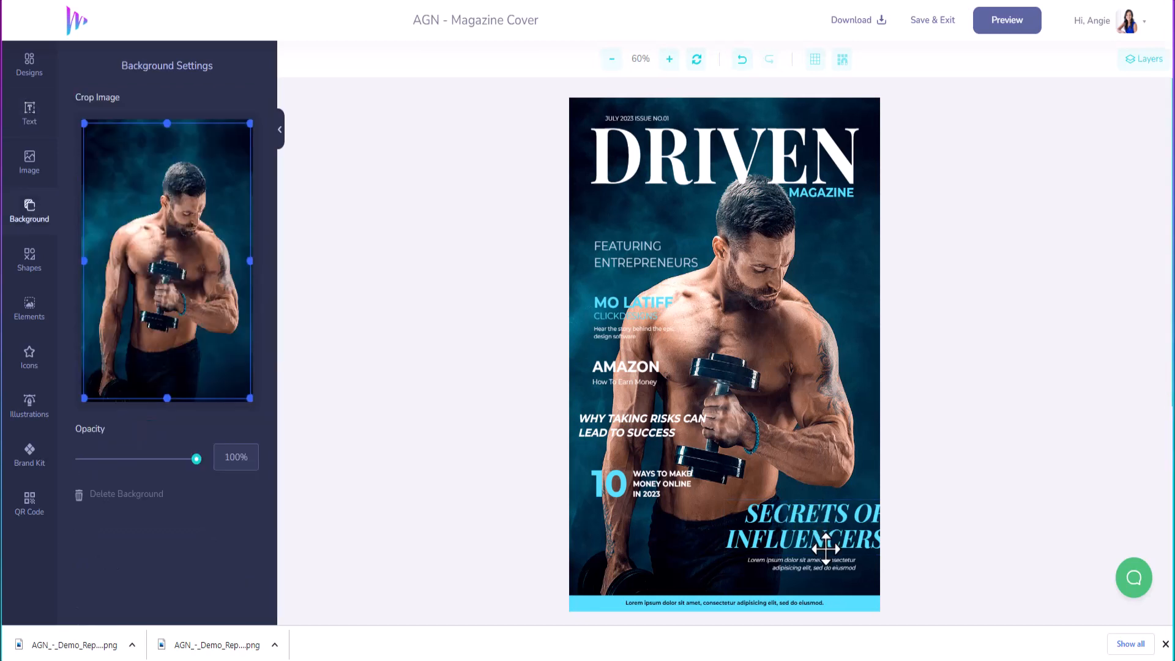
pyautogui.click(826, 549)
pyautogui.moveTo(826, 548); pyautogui.dragTo(802, 544)
# Step: Replace the blurb with 'Hear the inspiring stories of influencers and entrepreneurs who have been there and done that' on two lines
pyautogui.click(801, 562)
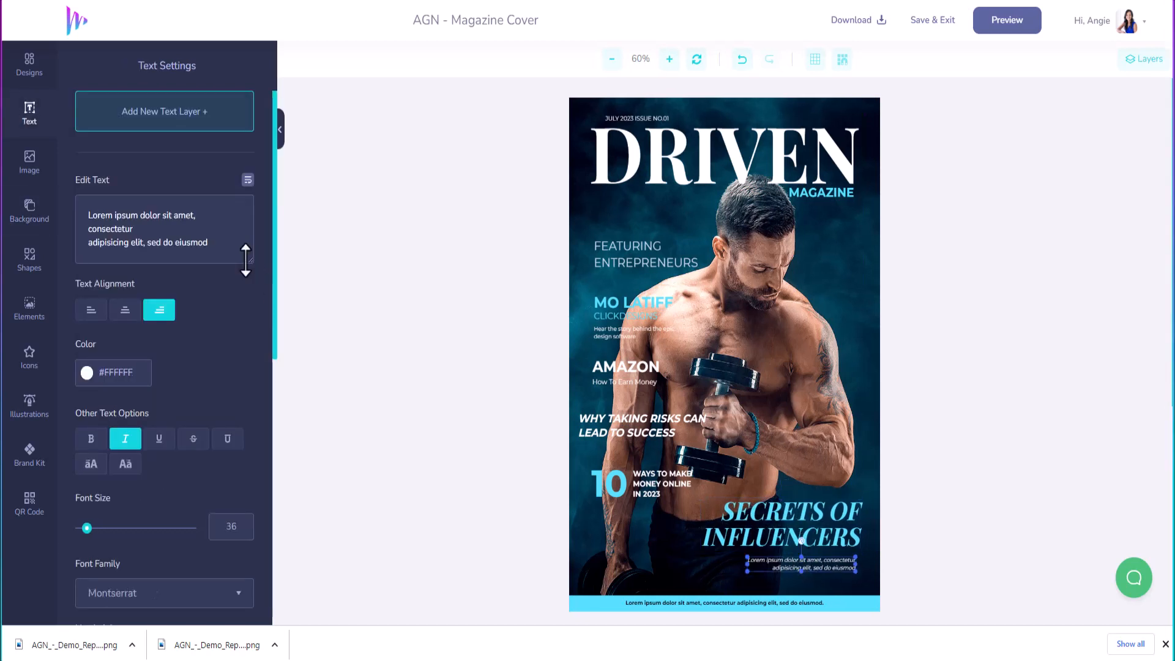
pyautogui.click(224, 246)
pyautogui.hotkey('ctrl', 'a')
pyautogui.write('Hea')
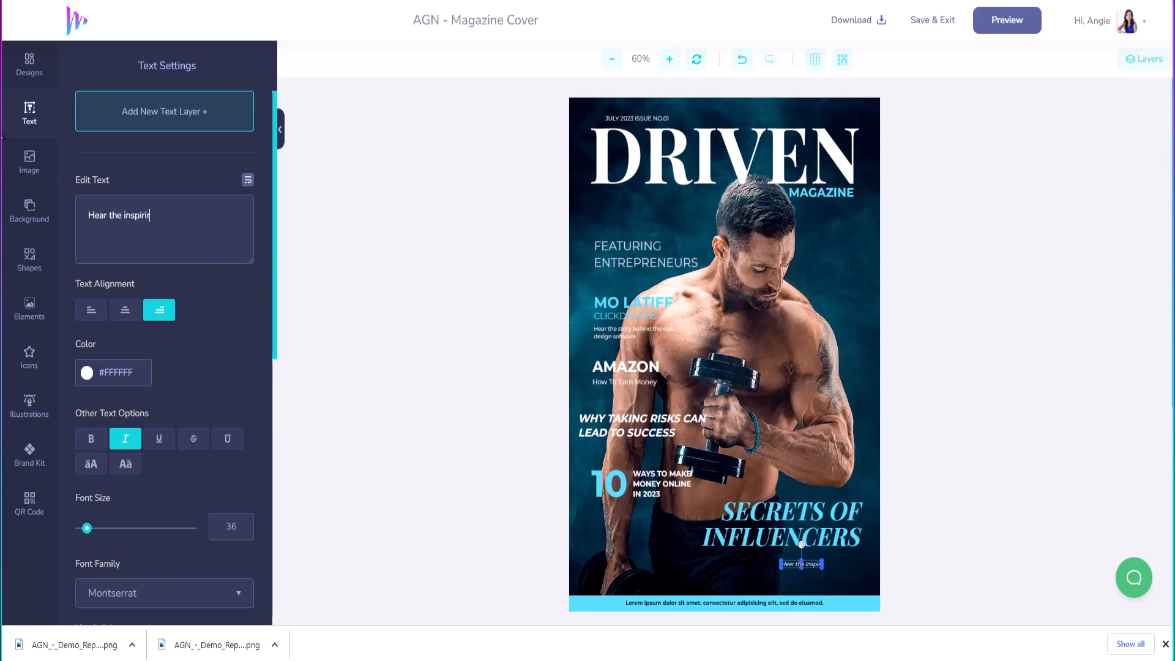
pyautogui.write('r the inspiring stories of th')
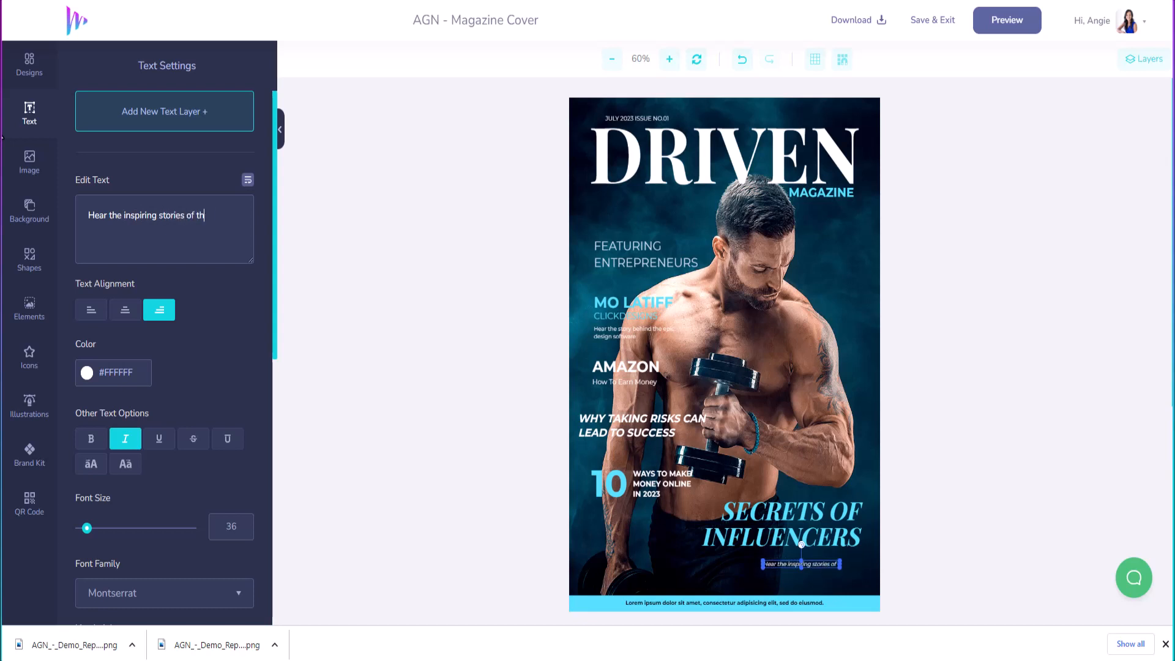
pyautogui.write('ose who')
pyautogui.press('BackSpace')
pyautogui.press('BackSpace')
pyautogui.press('BackSpace')
pyautogui.press('BackSpace')
pyautogui.press('BackSpace')
pyautogui.press('BackSpace')
pyautogui.press('BackSpace')
pyautogui.press('BackSpace')
pyautogui.press('BackSpace')
pyautogui.write('influencers and entrep')
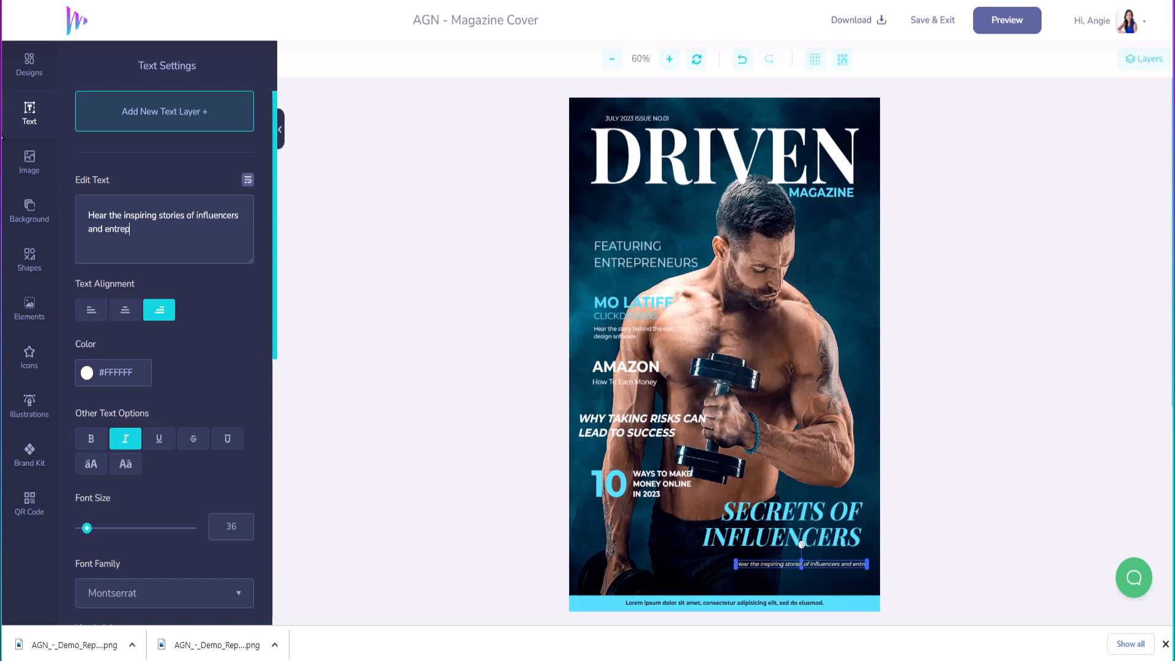
pyautogui.write('reneaurs')
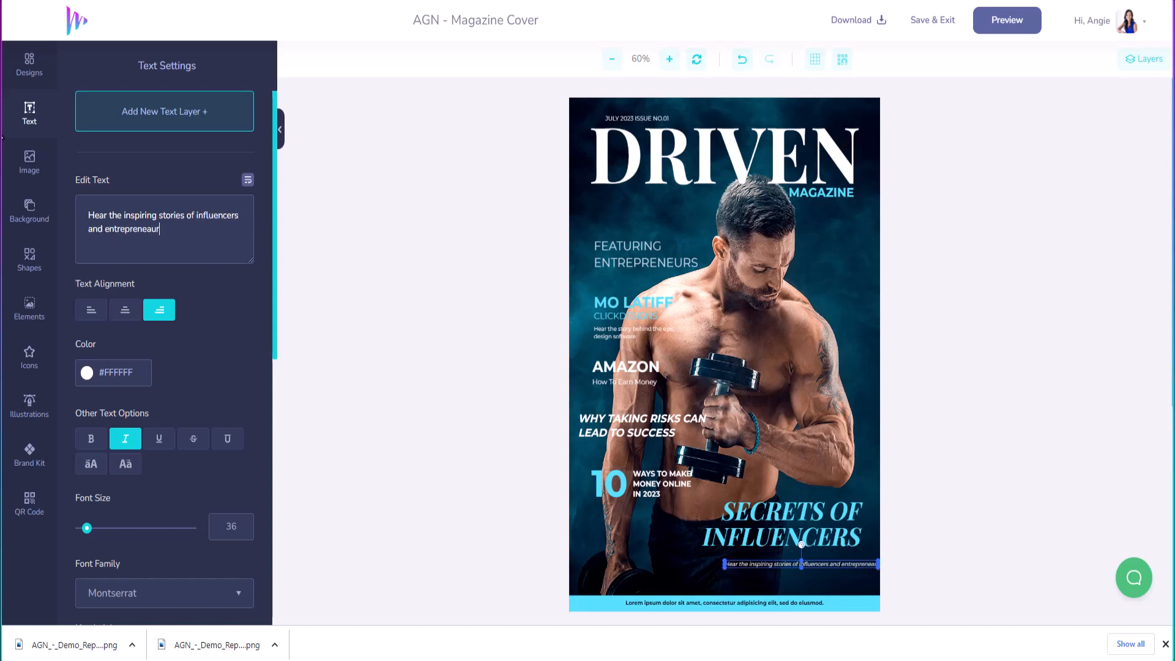
pyautogui.press('BackSpace')
pyautogui.press('BackSpace')
pyautogui.press('BackSpace')
pyautogui.press('BackSpace')
pyautogui.press('BackSpace')
pyautogui.write('urs who have been there')
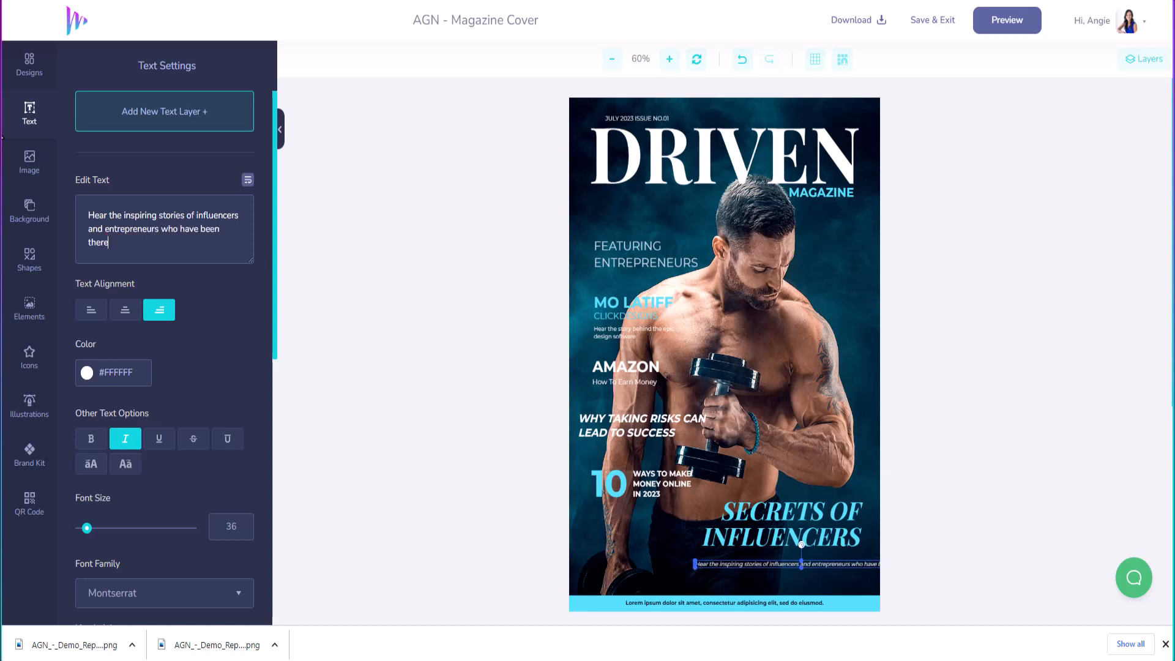
pyautogui.write(' and done that')
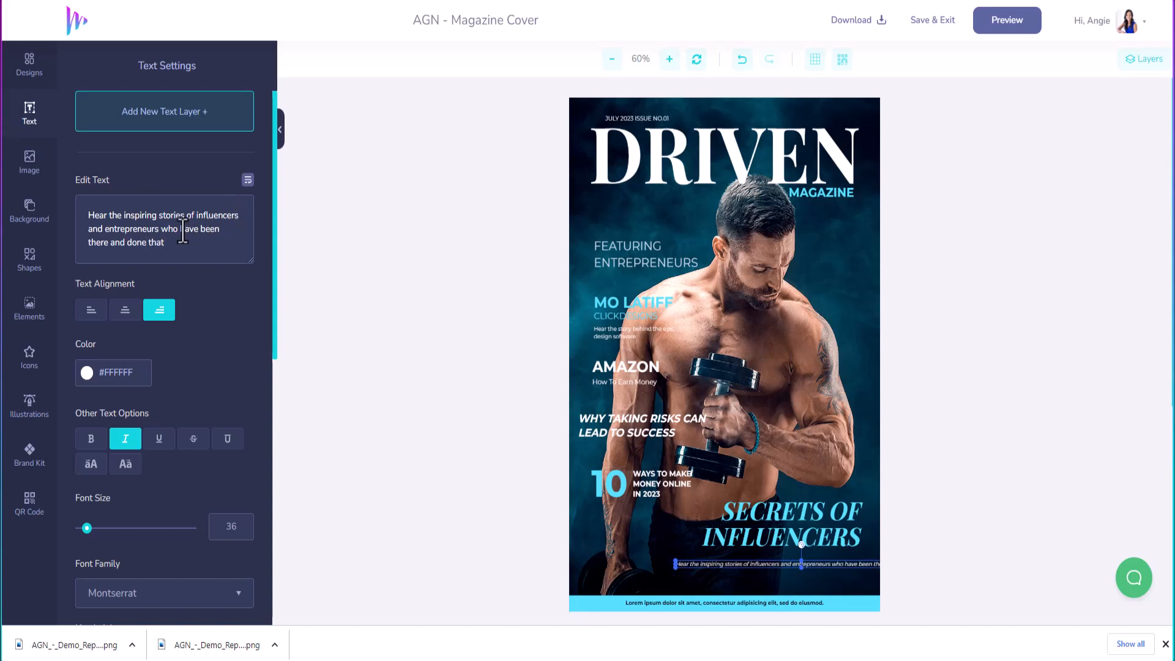
pyautogui.click(103, 229)
pyautogui.press('Return')
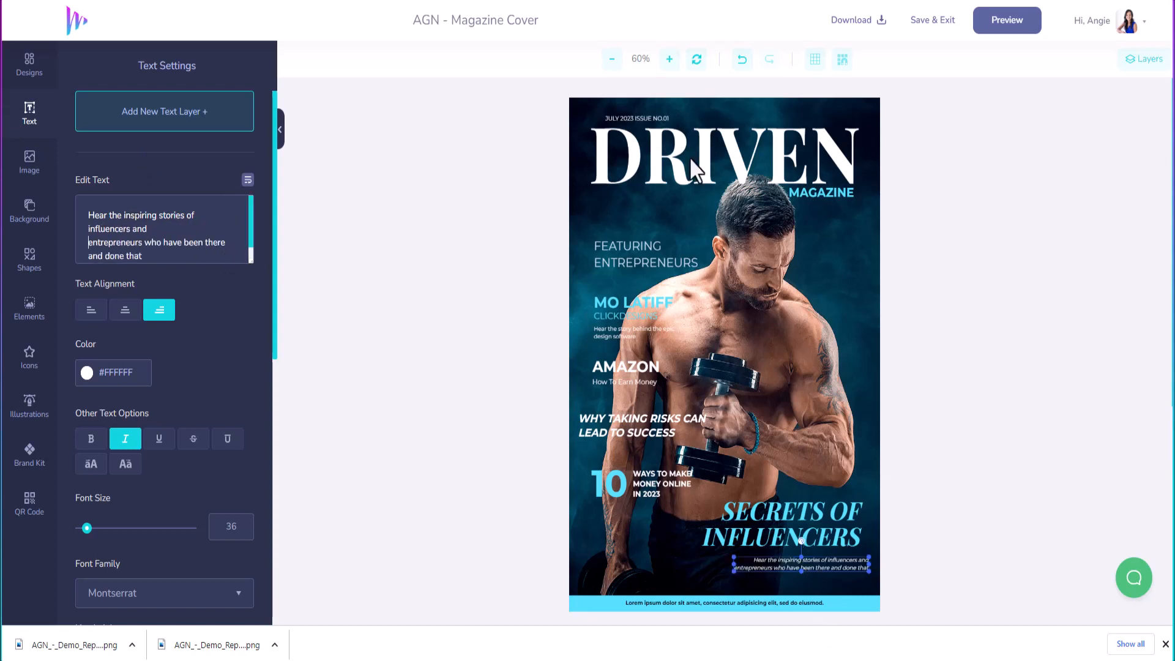
# Step: Change the bottom strip text to 'POWERD BY MARKERSFM'
pyautogui.click(722, 602)
pyautogui.hotkey('ctrl', 'a')
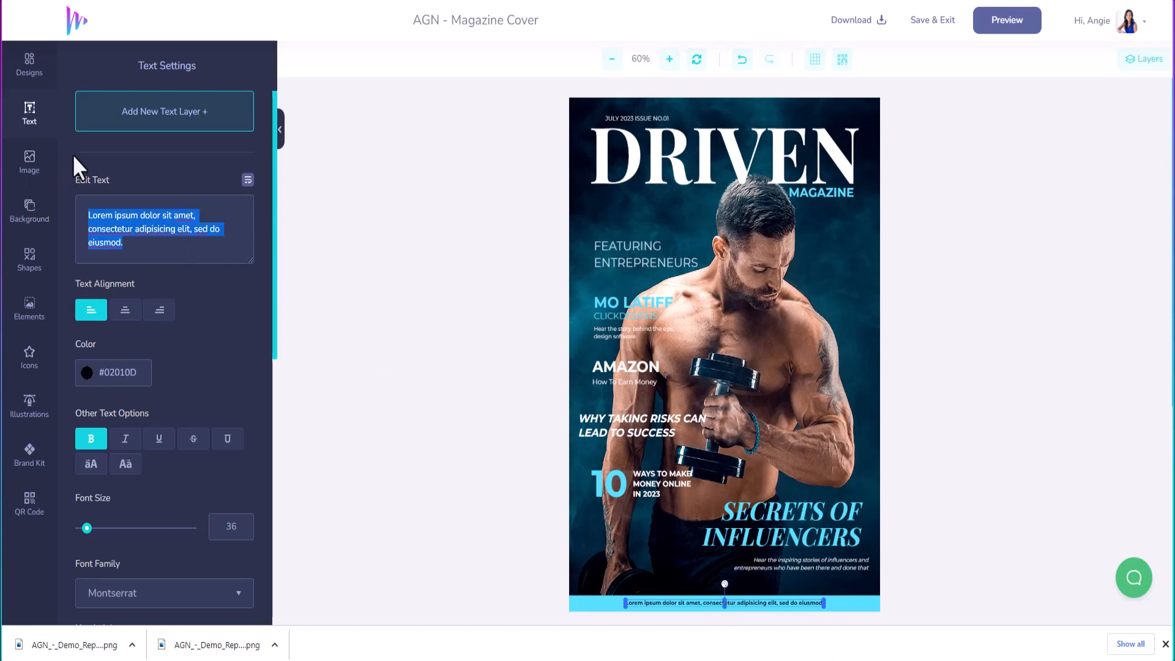
pyautogui.write('POWERD')
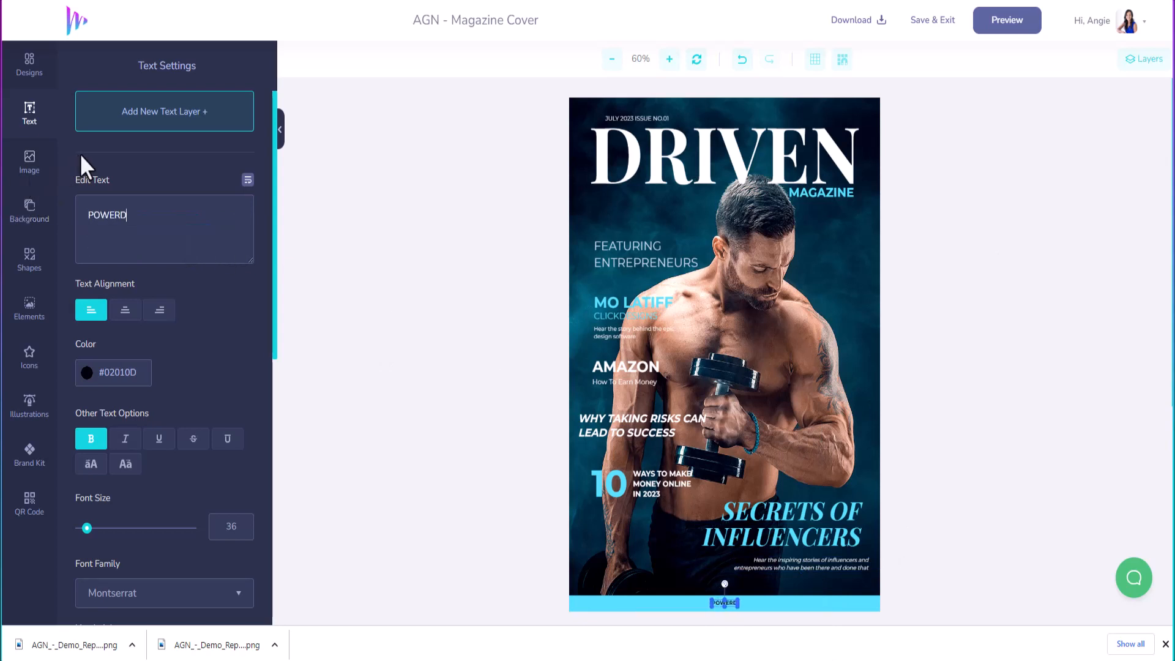
pyautogui.write(' BY MARKETI')
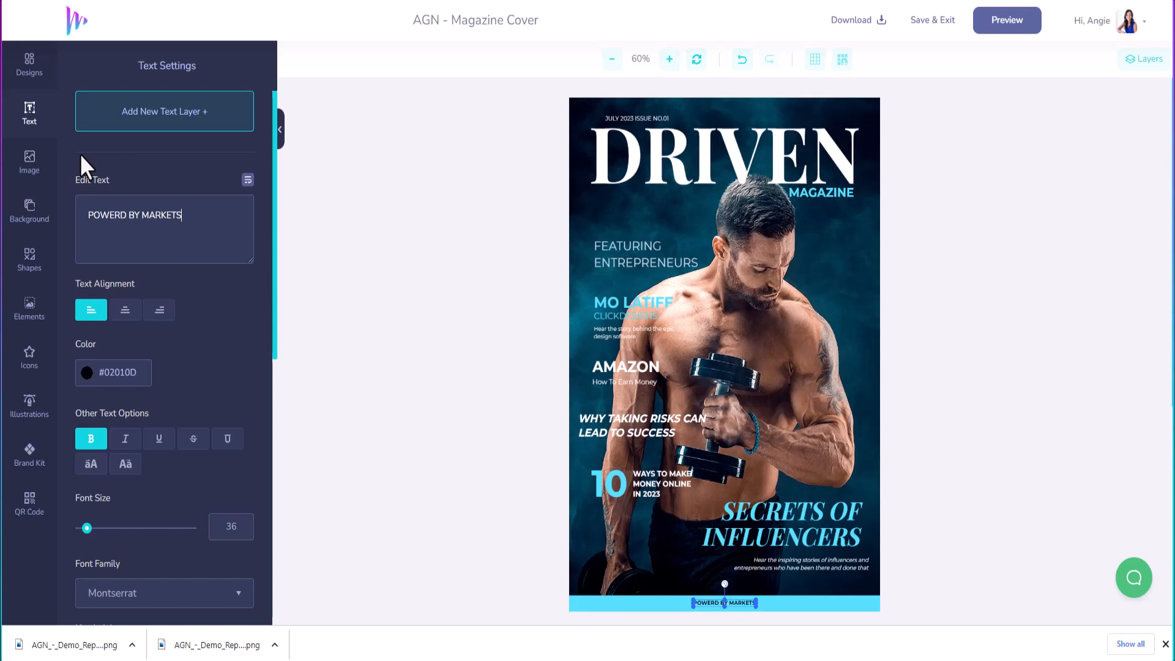
pyautogui.press('BackSpace')
pyautogui.press('BackSpace')
pyautogui.write('RSFM')
# Step: Make the bottom strip text white #FFFFFF at font size 55
pyautogui.click(87, 375)
pyautogui.moveTo(90, 405); pyautogui.dragTo(75, 389)
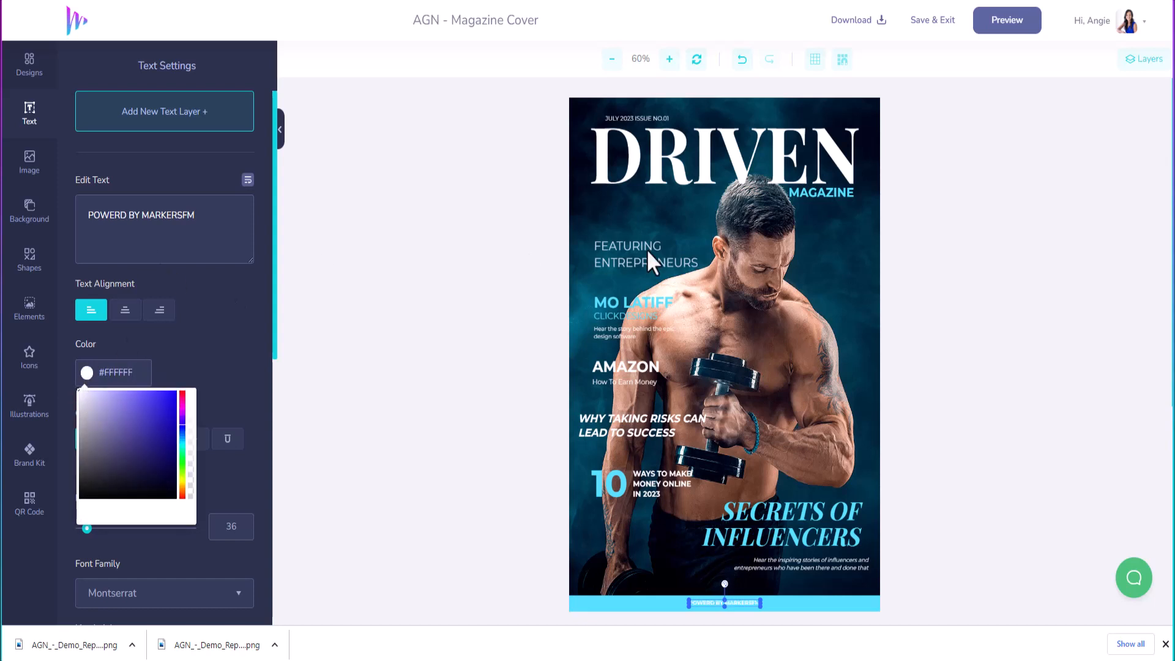
pyautogui.click(125, 560)
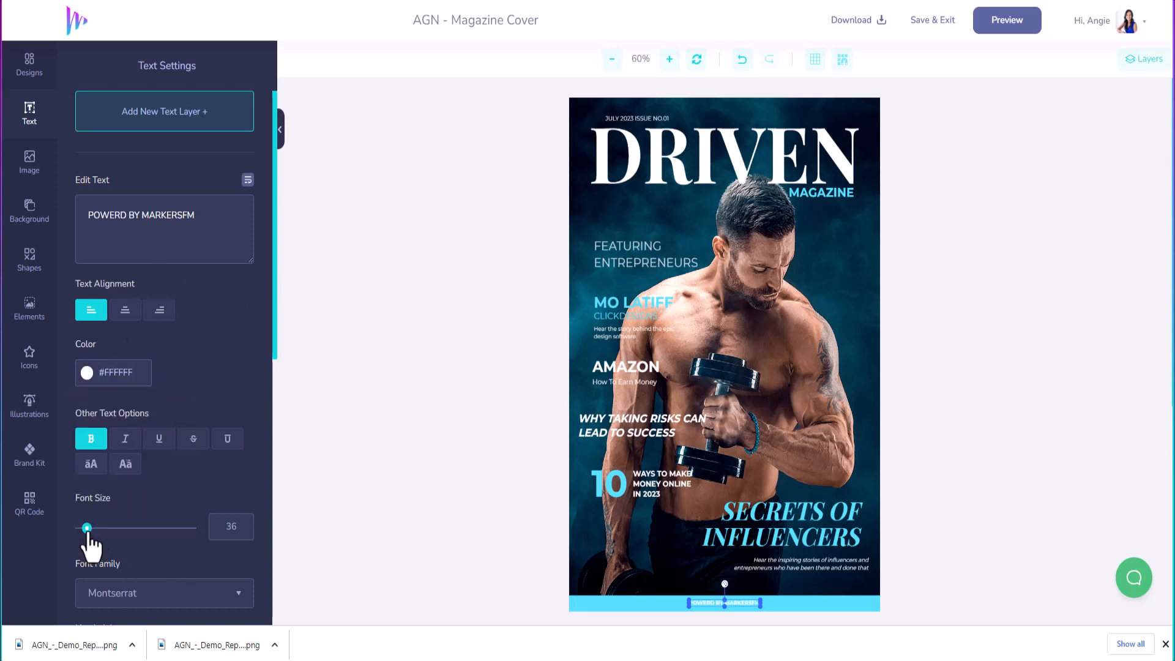
pyautogui.moveTo(87, 527); pyautogui.dragTo(91, 528)
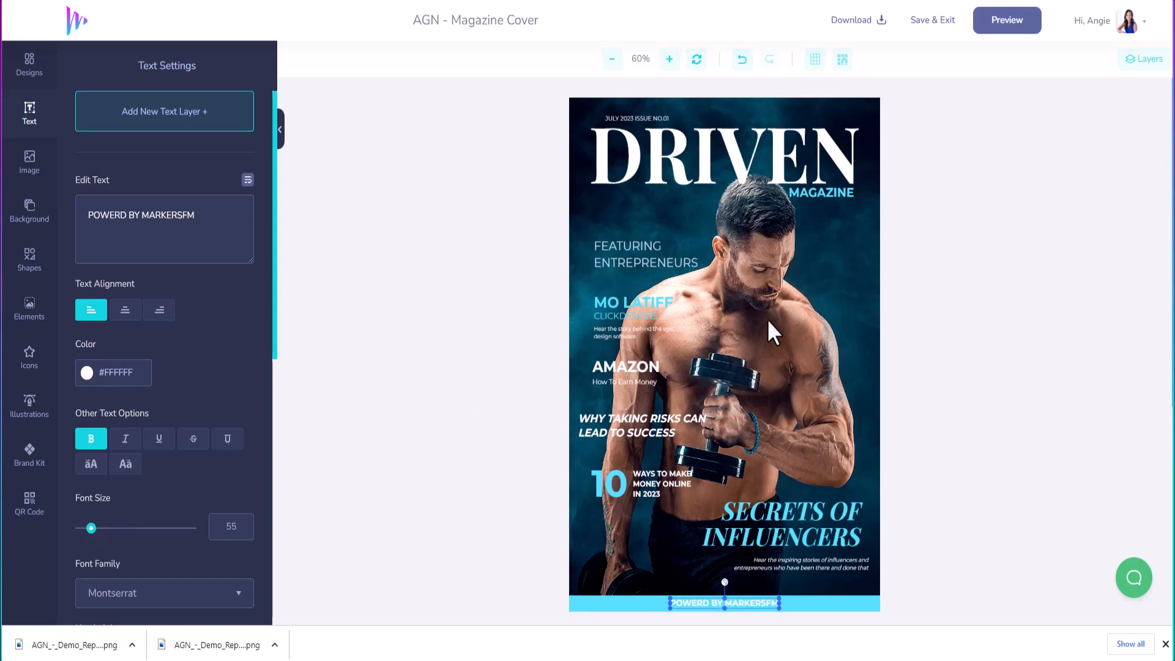
pyautogui.click(771, 283)
# Step: Open the Layers list and search Pixabay stock photos for 'entrepreneur'
pyautogui.click(1132, 59)
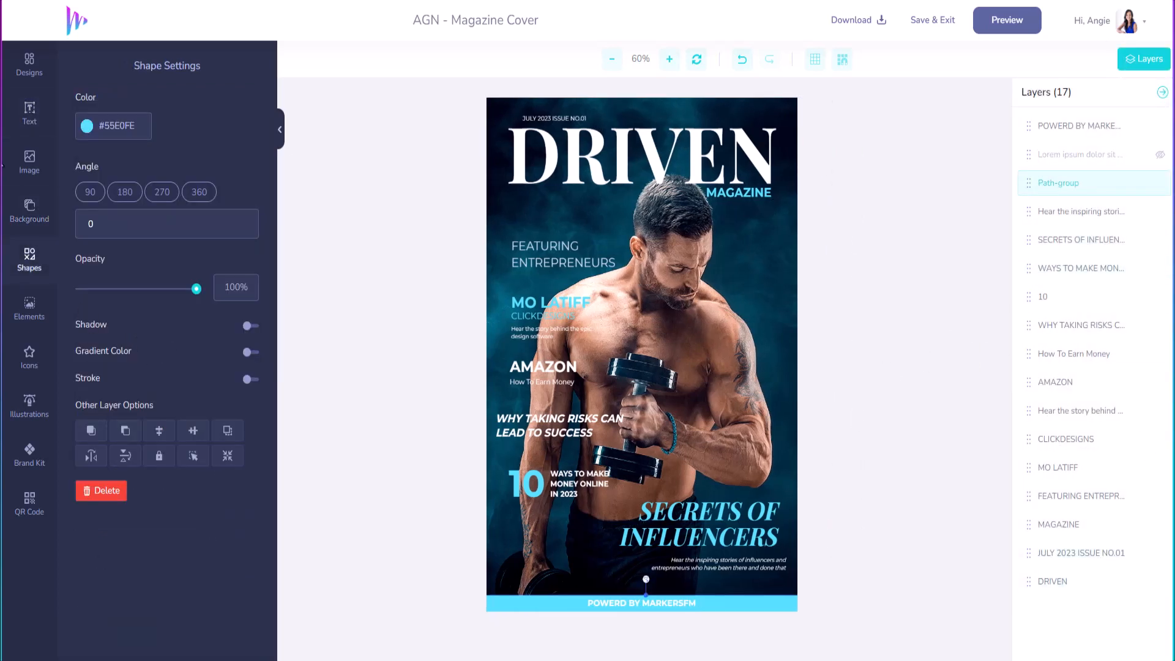
pyautogui.click(30, 164)
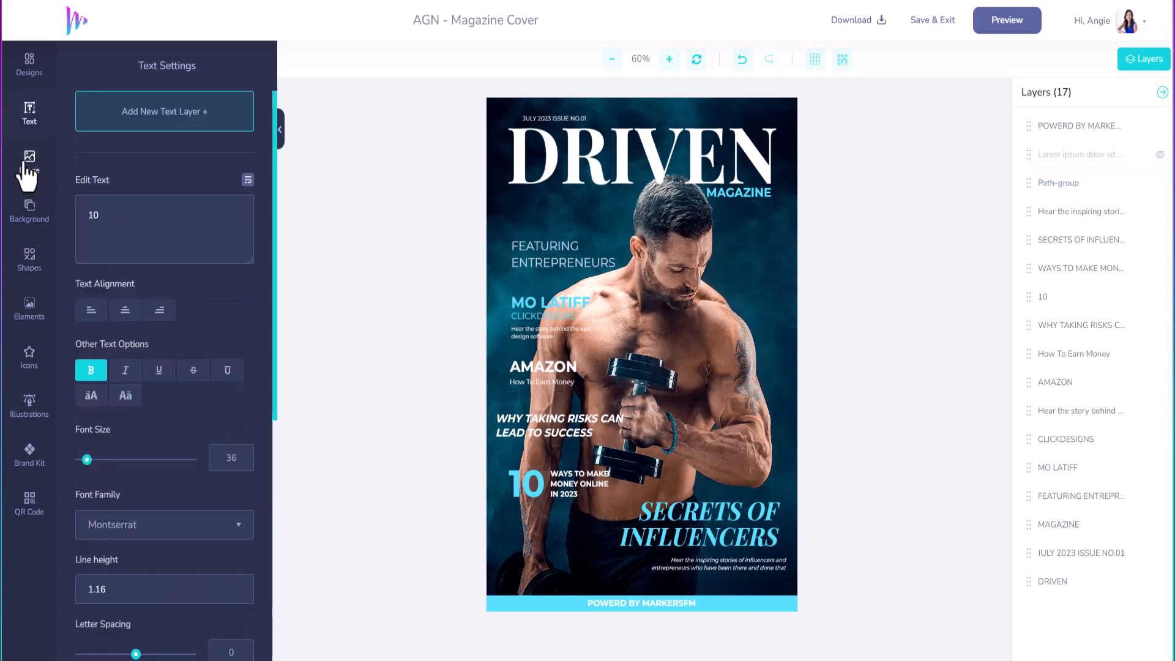
pyautogui.click(28, 166)
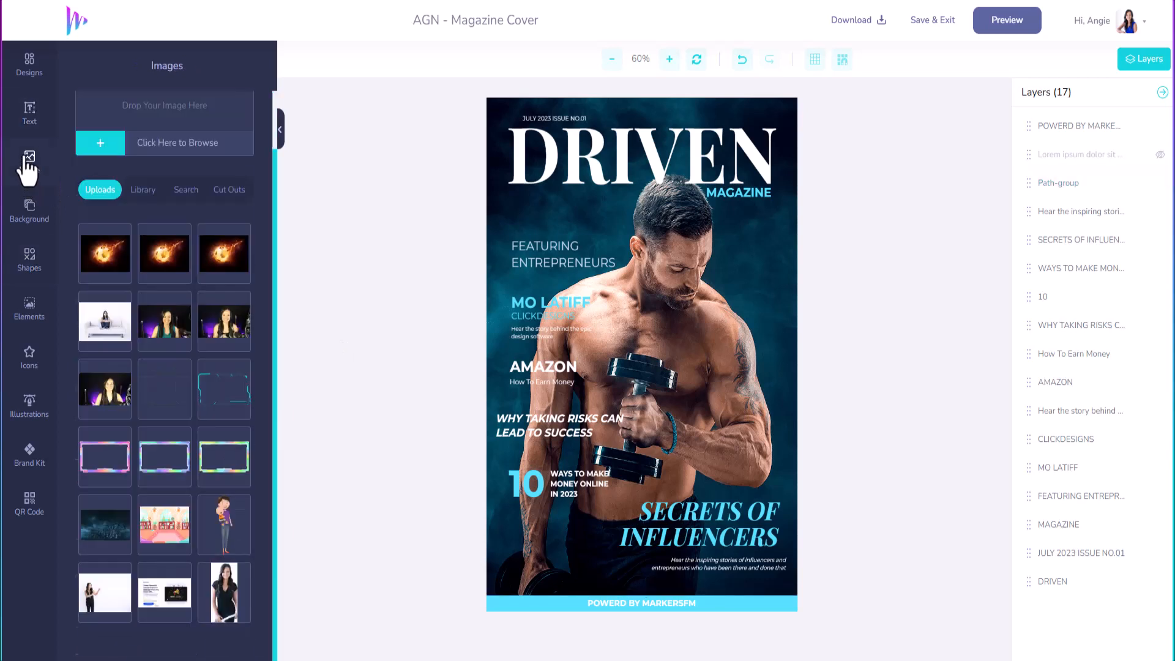
pyautogui.click(193, 190)
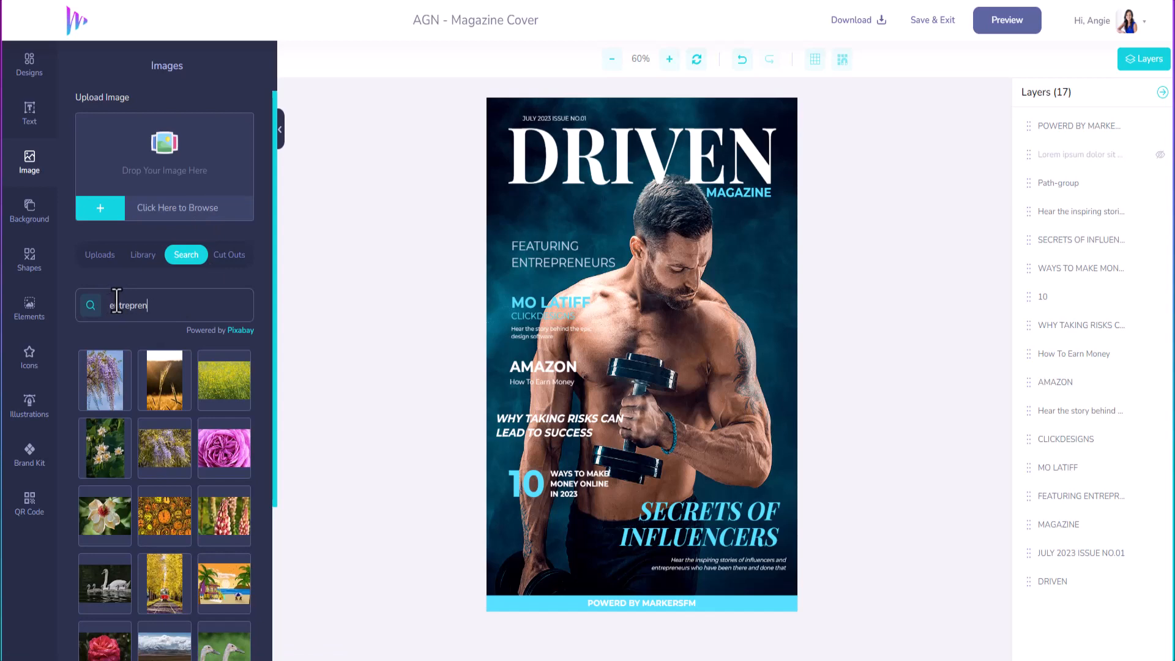
pyautogui.write('r')
pyautogui.press('Return')
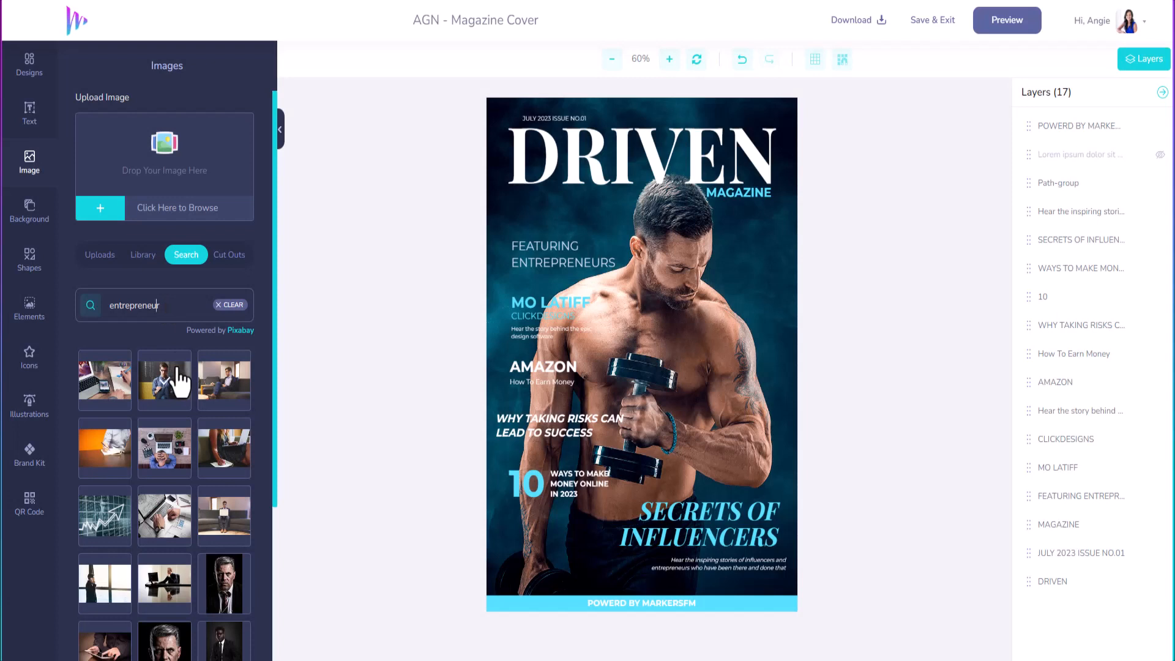
pyautogui.scroll(-3, 191, 493)
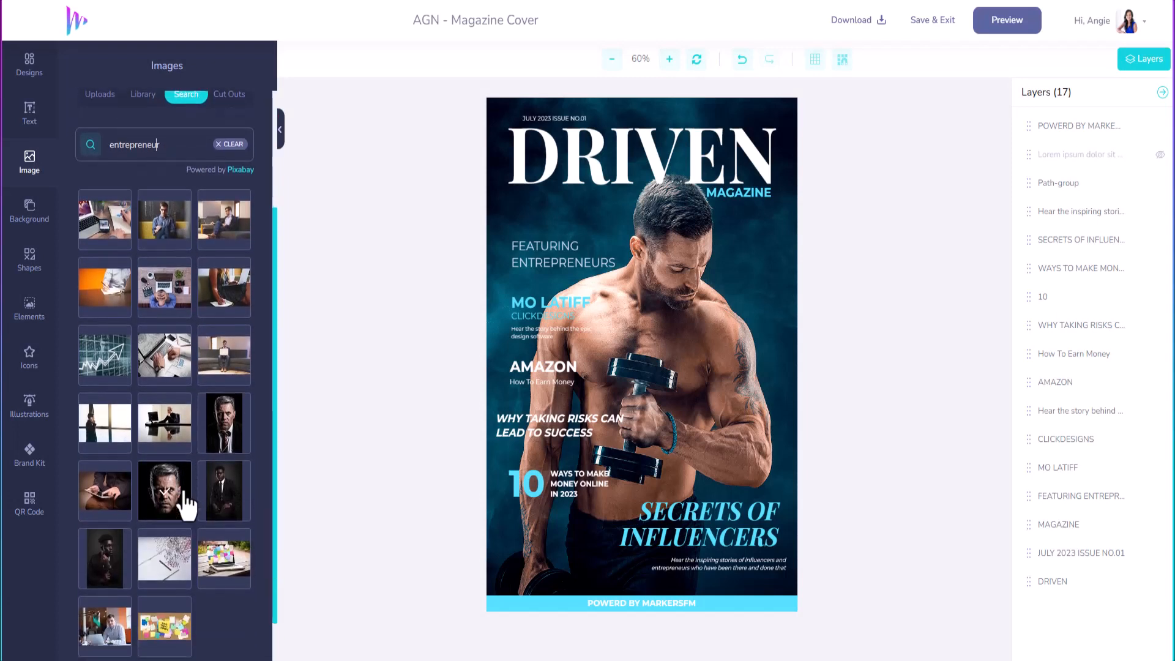
pyautogui.scroll(-1, 186, 505)
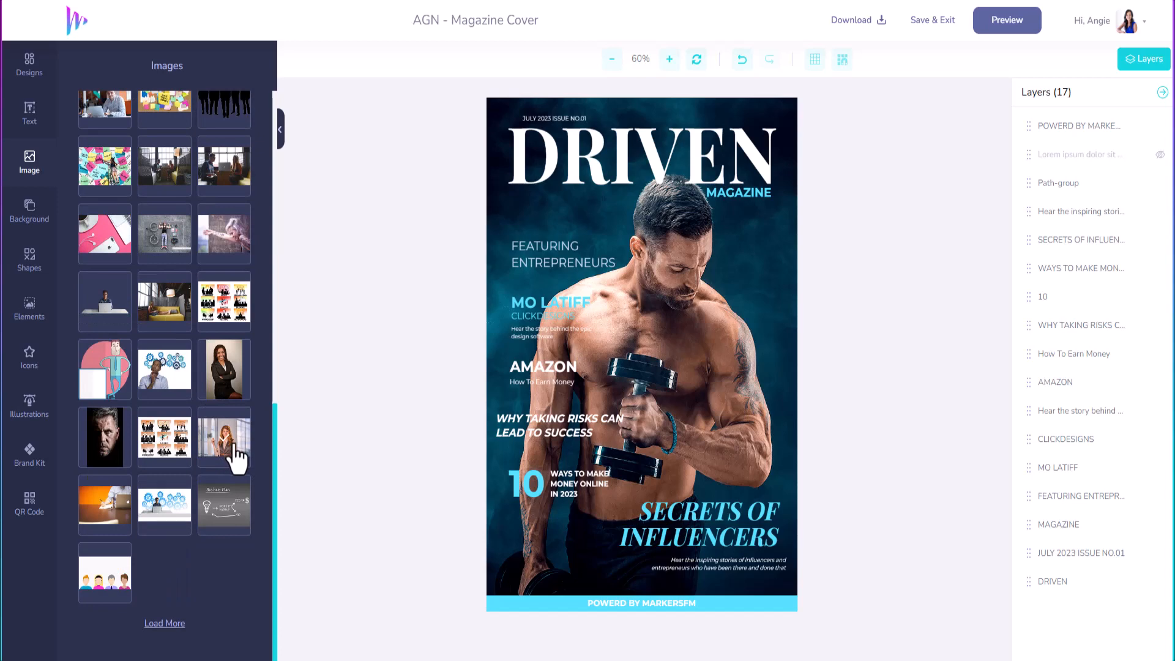
# Step: Add the red-haired woman photo, stretch it over the whole cover, and send it behind all text
pyautogui.click(232, 452)
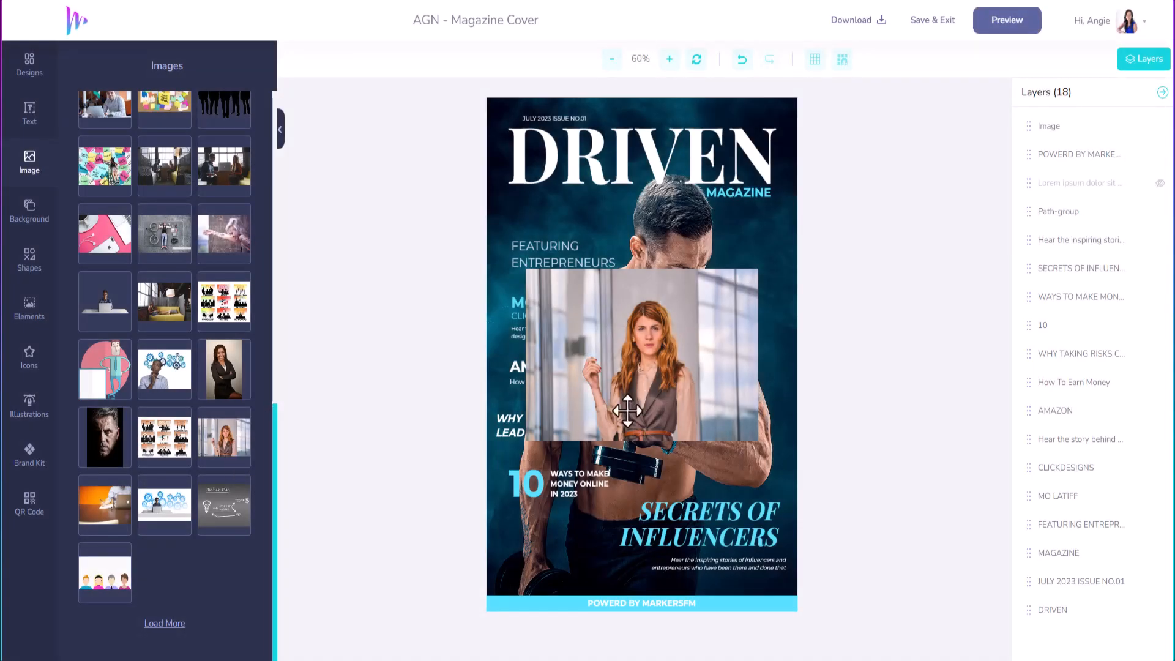
pyautogui.moveTo(627, 332); pyautogui.dragTo(541, 159)
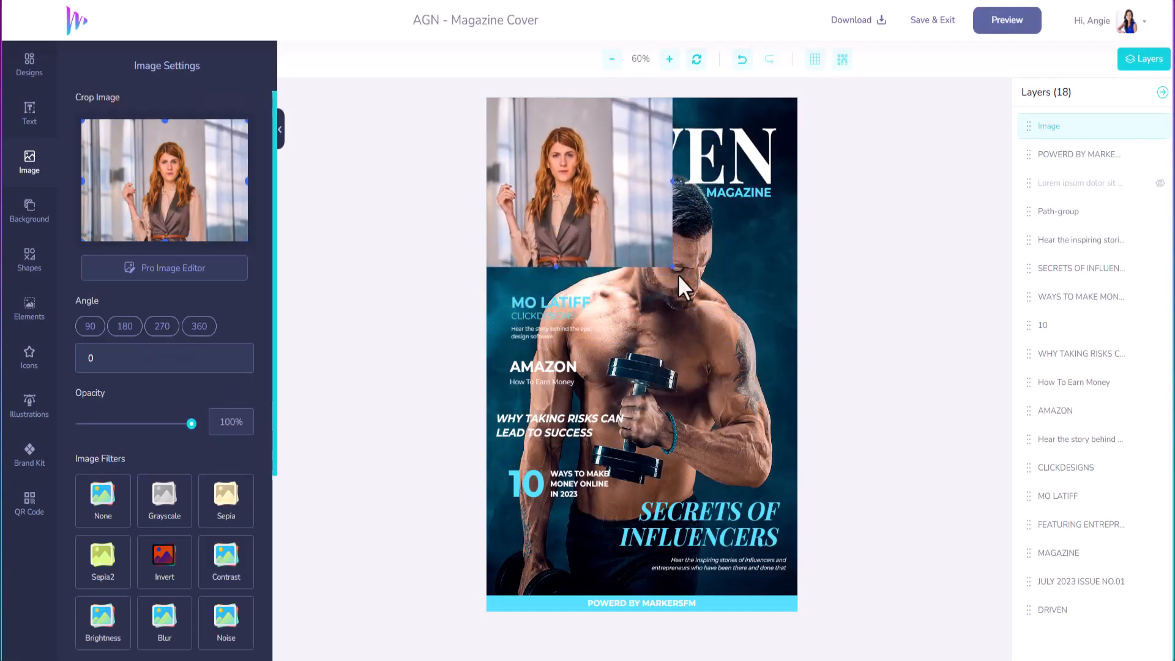
pyautogui.moveTo(693, 321); pyautogui.dragTo(982, 660)
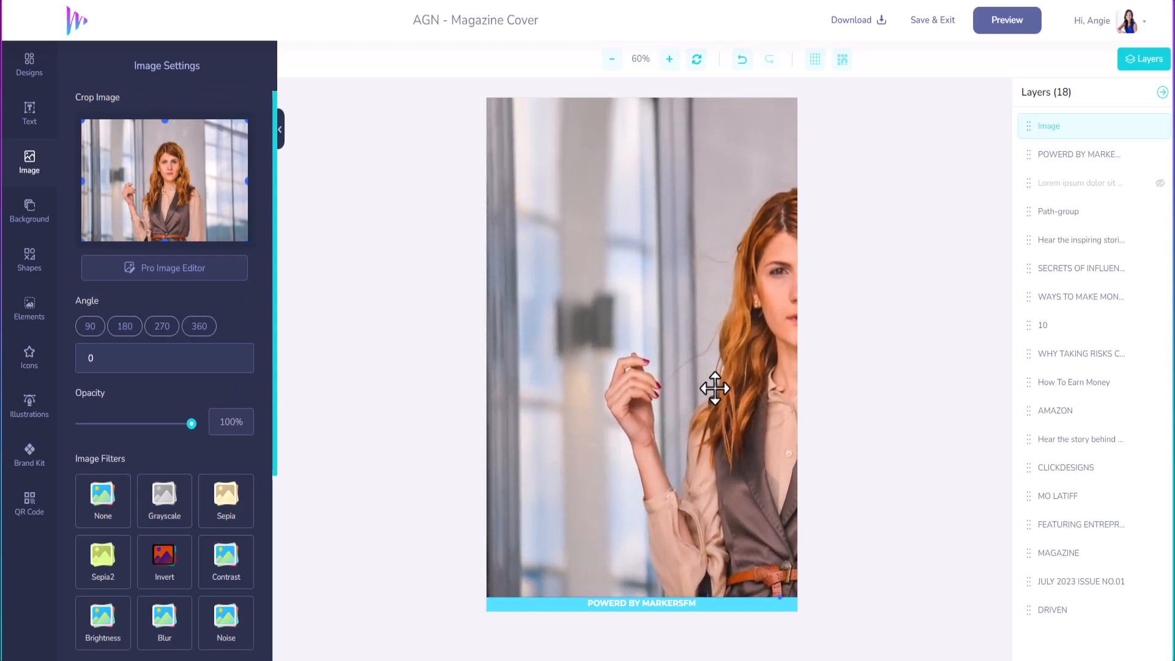
pyautogui.moveTo(708, 388); pyautogui.dragTo(597, 386)
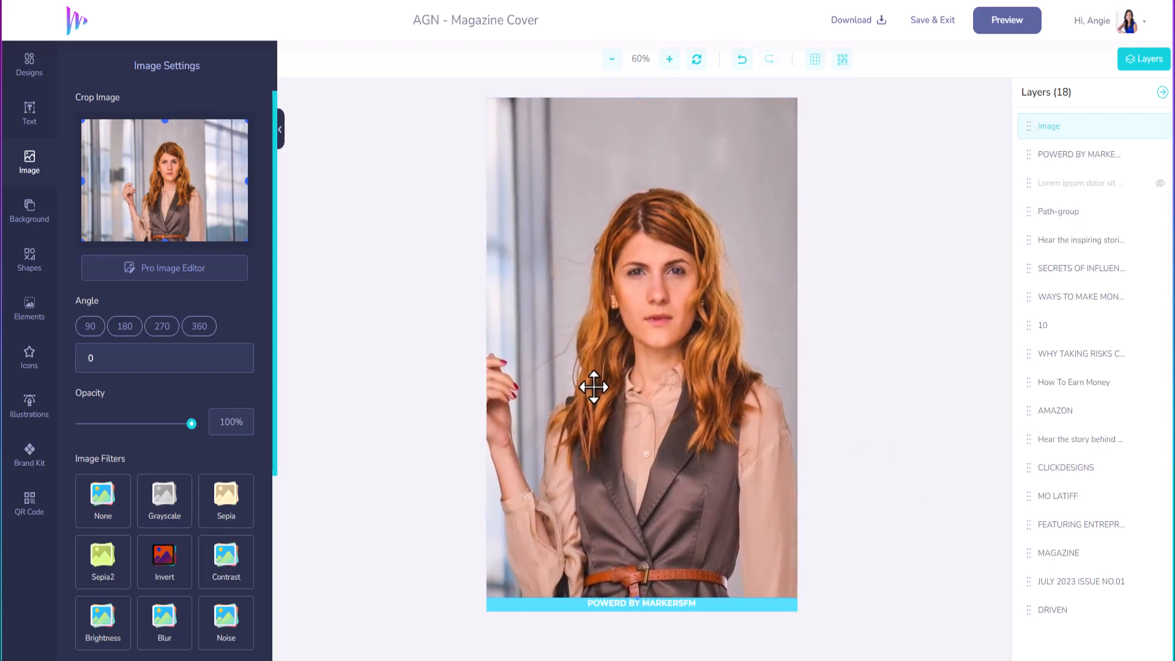
pyautogui.moveTo(1028, 127); pyautogui.dragTo(1041, 631)
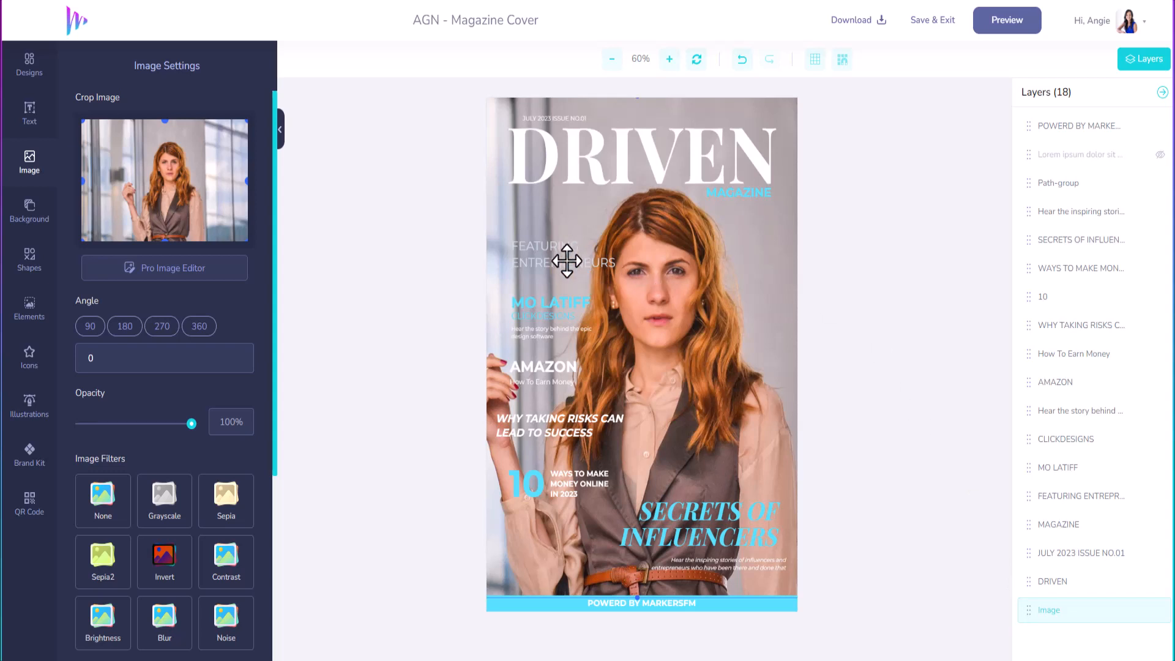
# Step: Color FEATURING ENTREPRENEURS with the magenta brand colour #F70FFF and move it up under DRIVEN
pyautogui.click(566, 261)
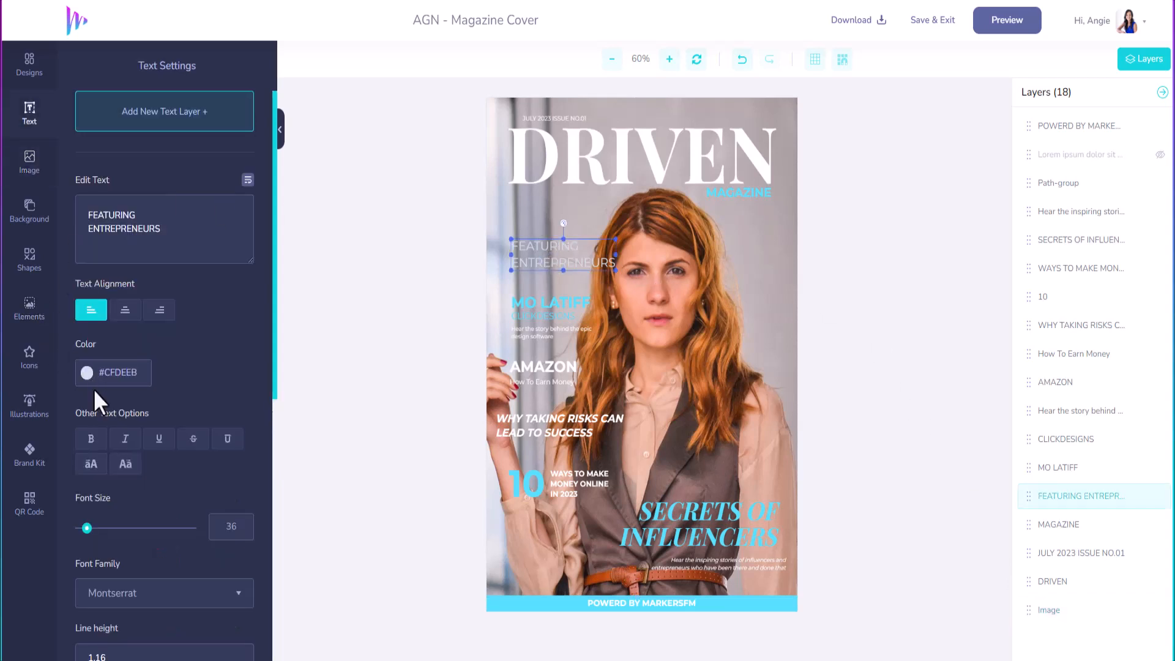
pyautogui.click(87, 373)
pyautogui.click(76, 483)
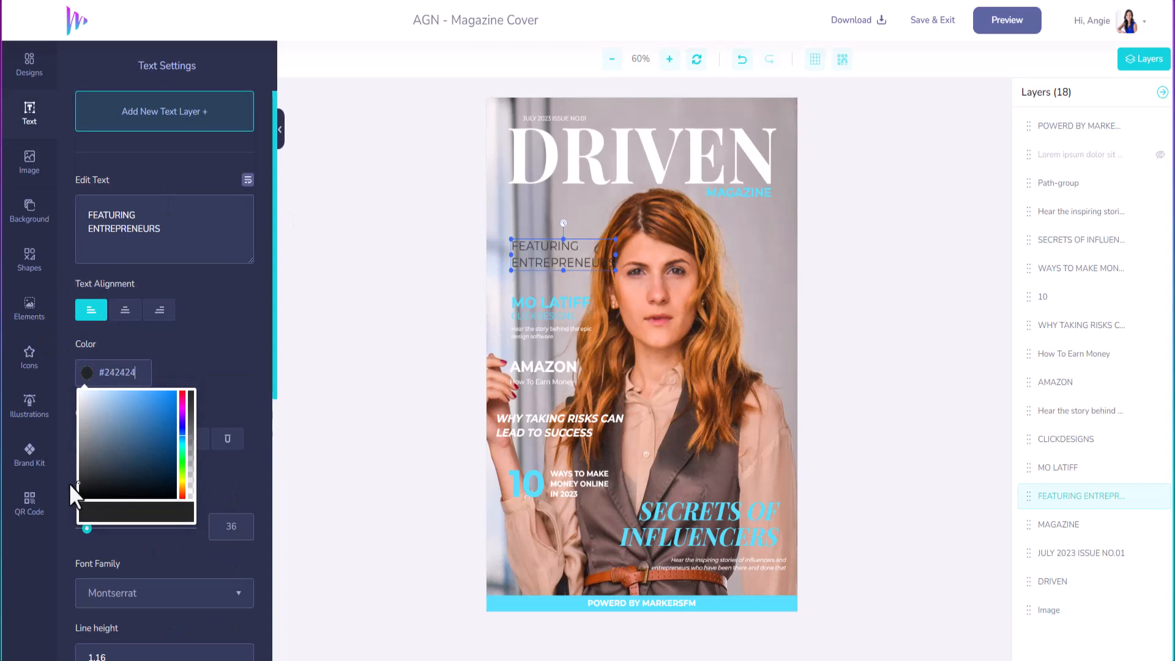
pyautogui.click(88, 421)
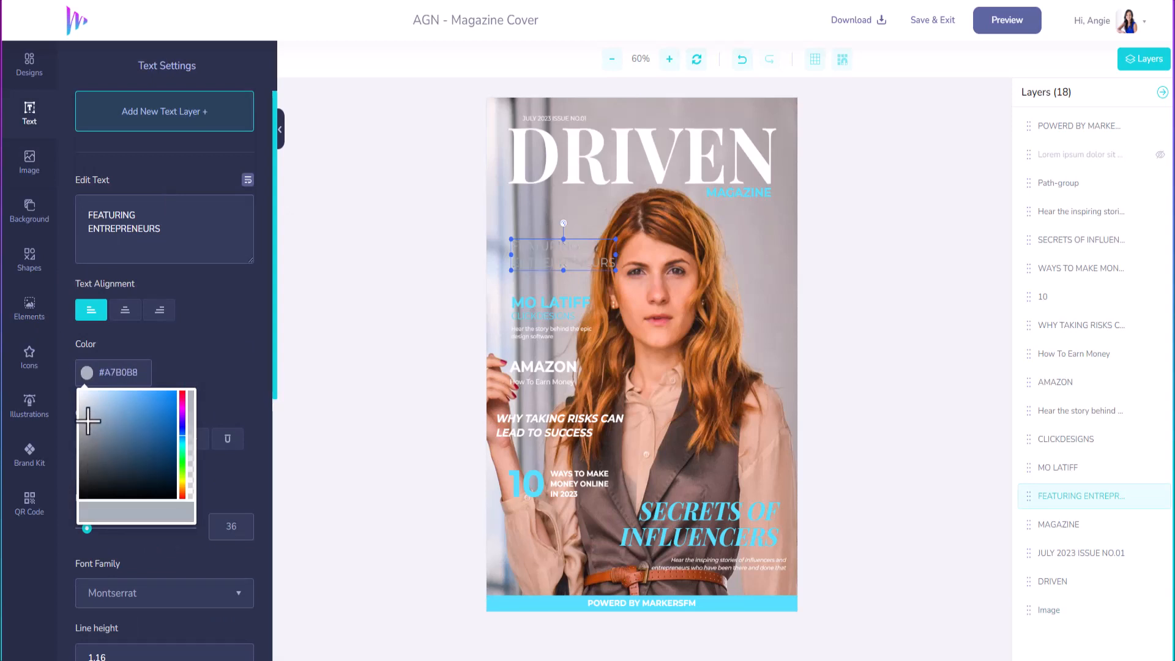
pyautogui.click(98, 539)
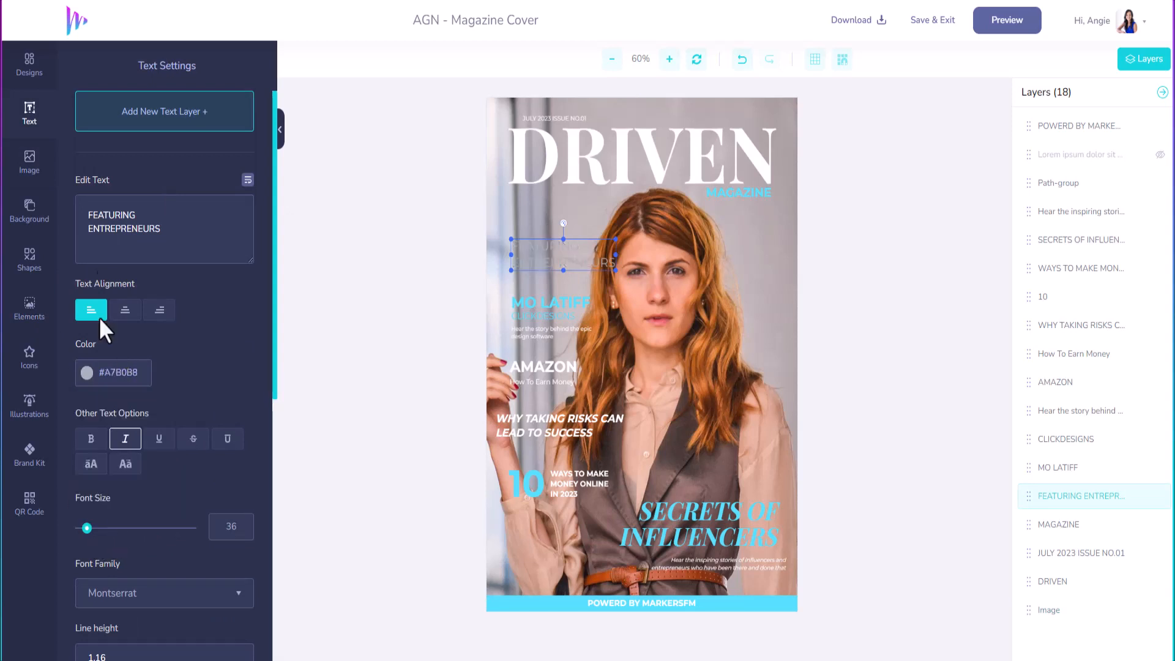
pyautogui.click(30, 455)
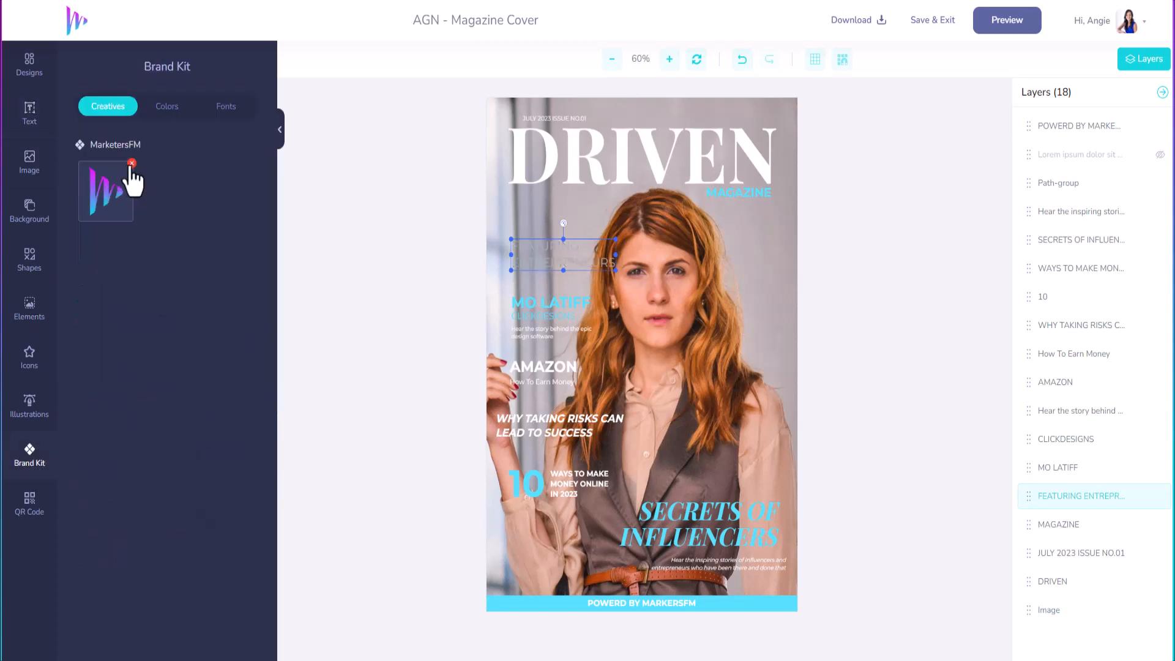
pyautogui.click(163, 110)
pyautogui.click(105, 192)
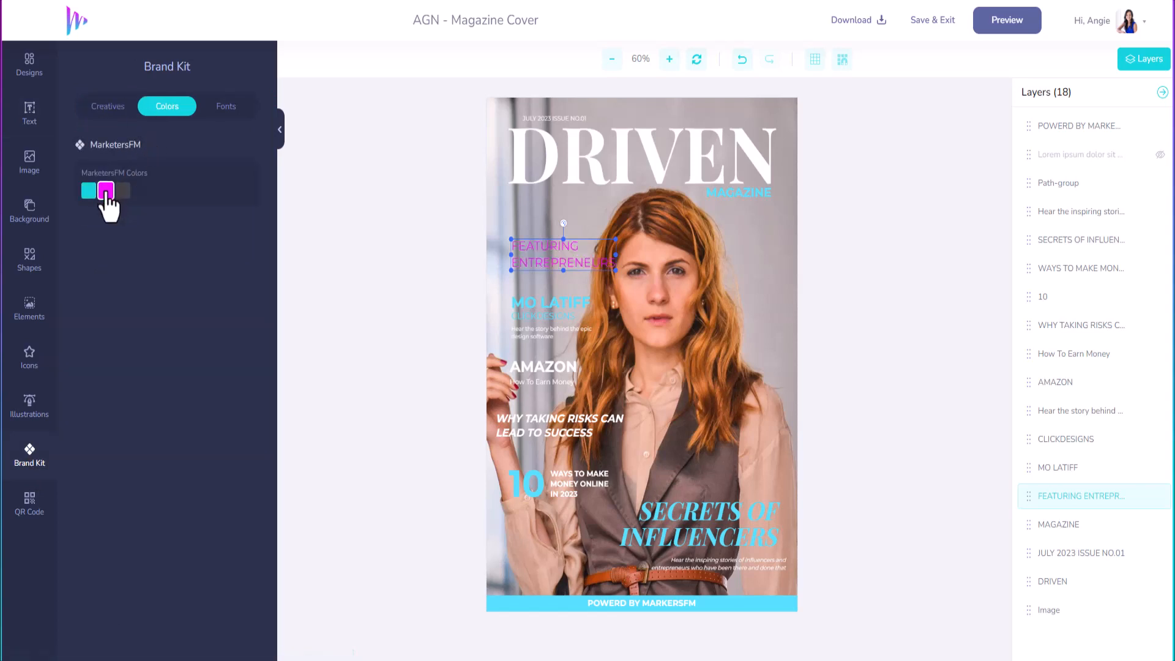
pyautogui.click(89, 192)
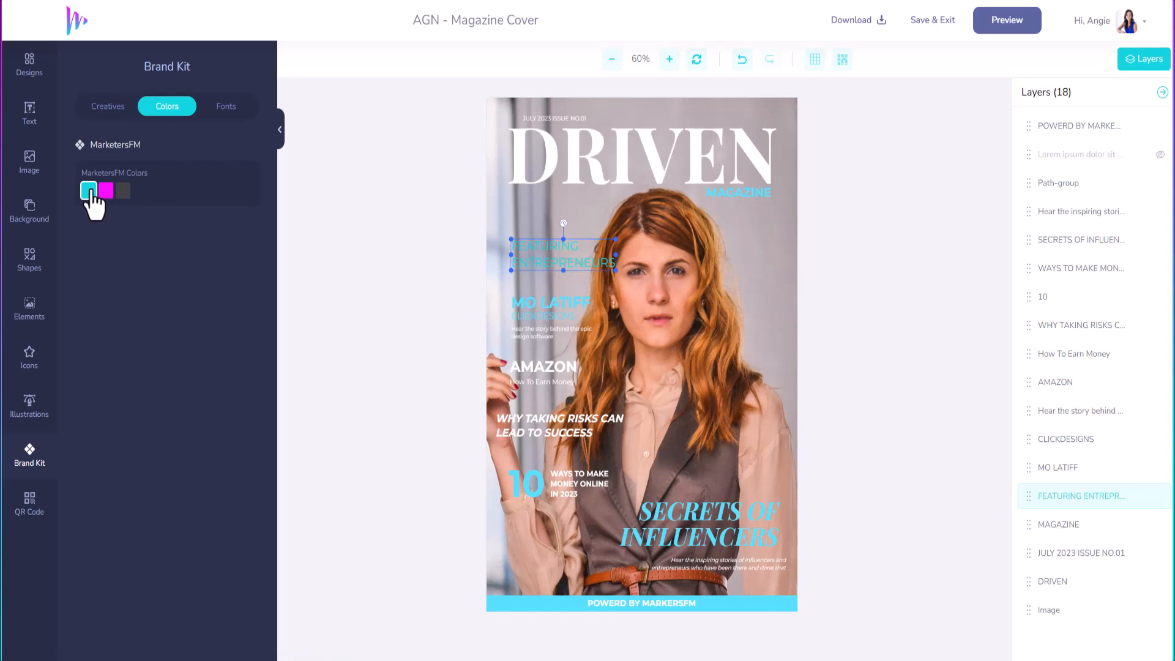
pyautogui.click(105, 192)
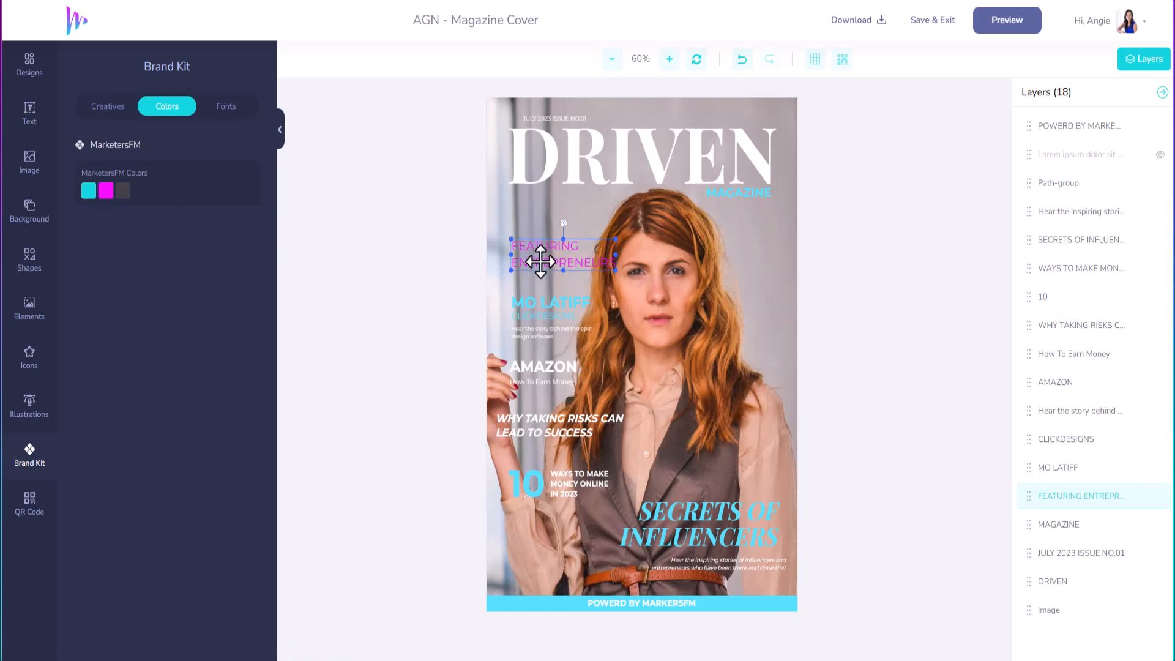
pyautogui.moveTo(538, 260); pyautogui.dragTo(540, 209)
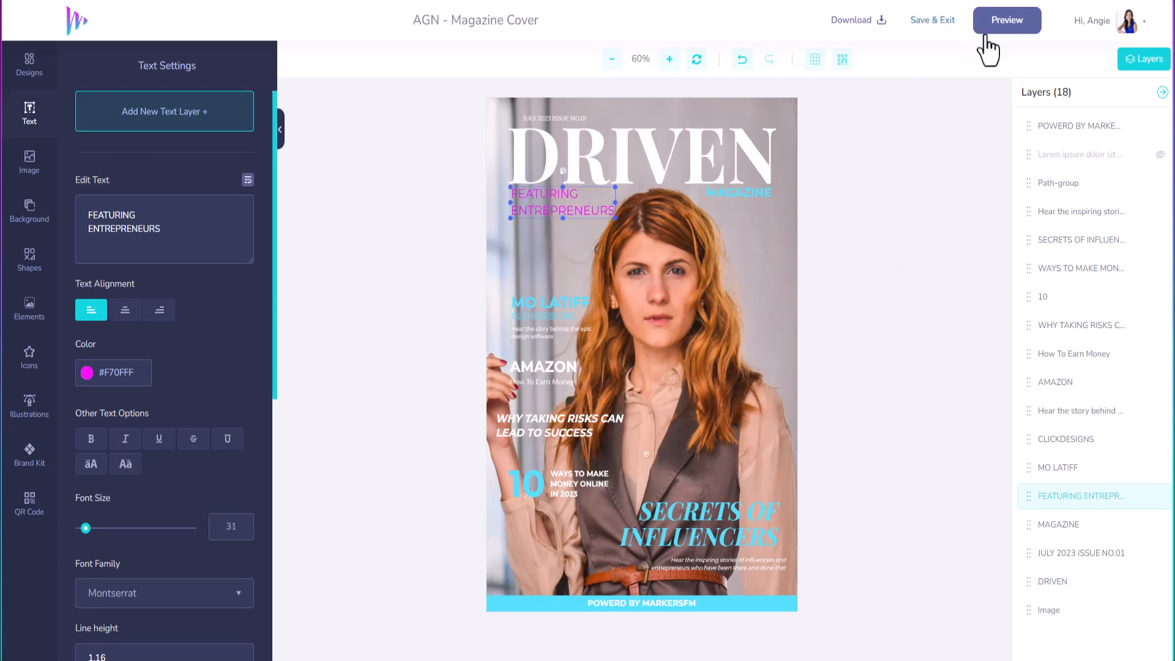
# Step: Preview the cover as a 3D mockup, close Layers, and download it as a PNG
pyautogui.click(1007, 28)
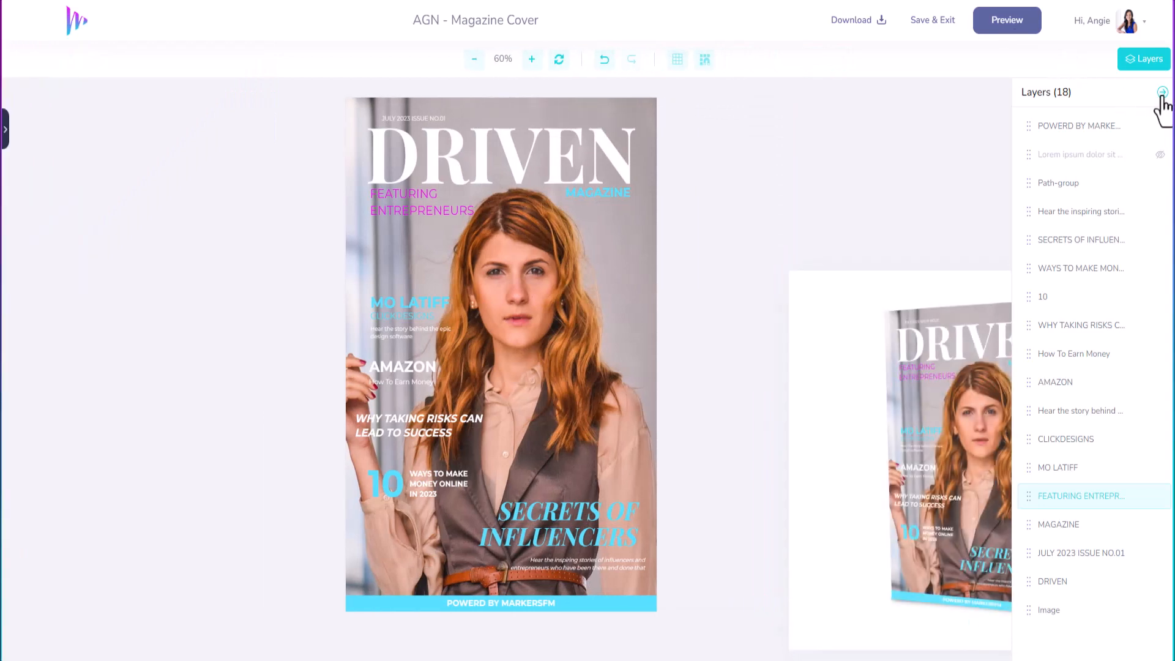
pyautogui.click(1162, 92)
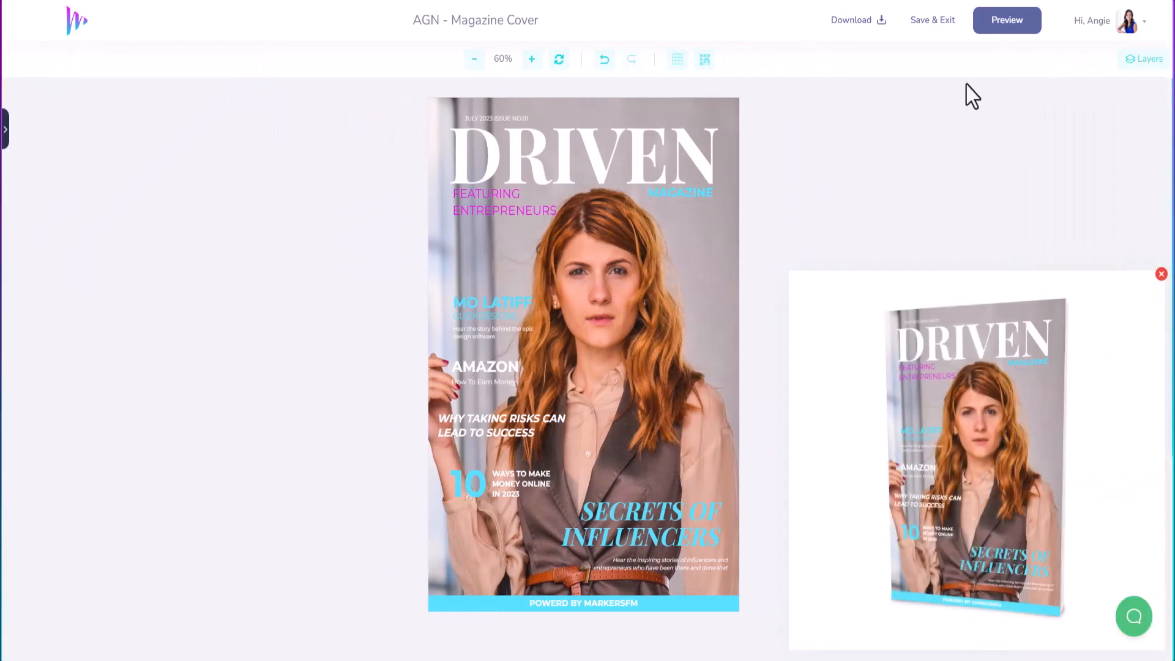
pyautogui.click(874, 24)
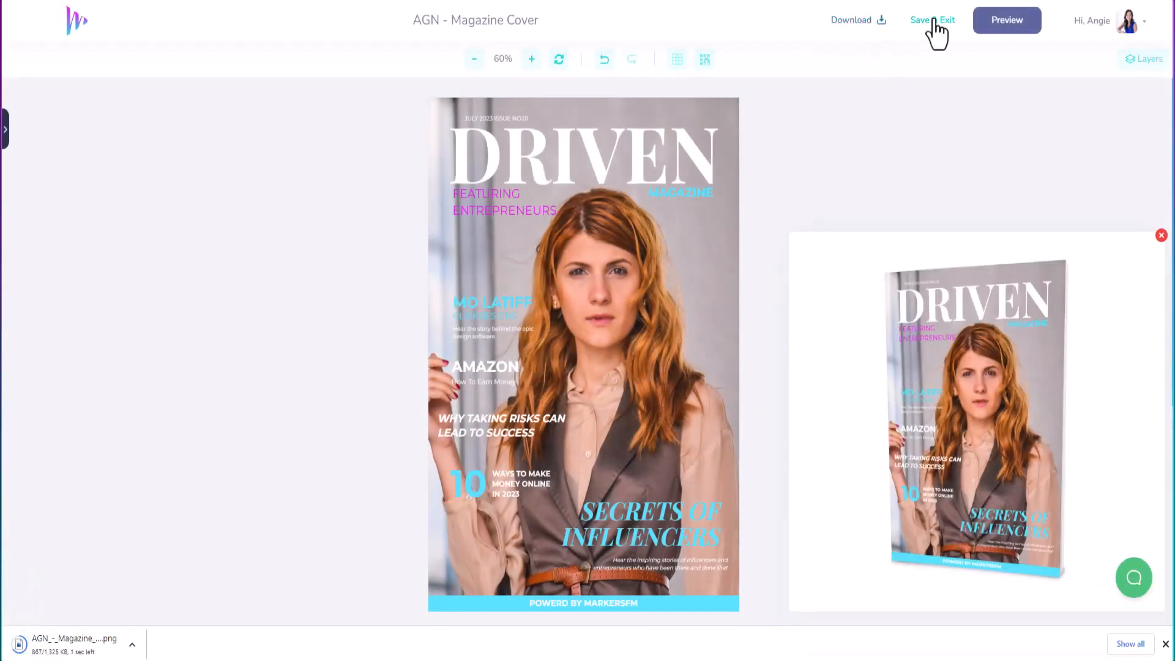
# Step: Save the design and export the 3D book mockup as a 300 DPI original-size PNG
pyautogui.click(934, 22)
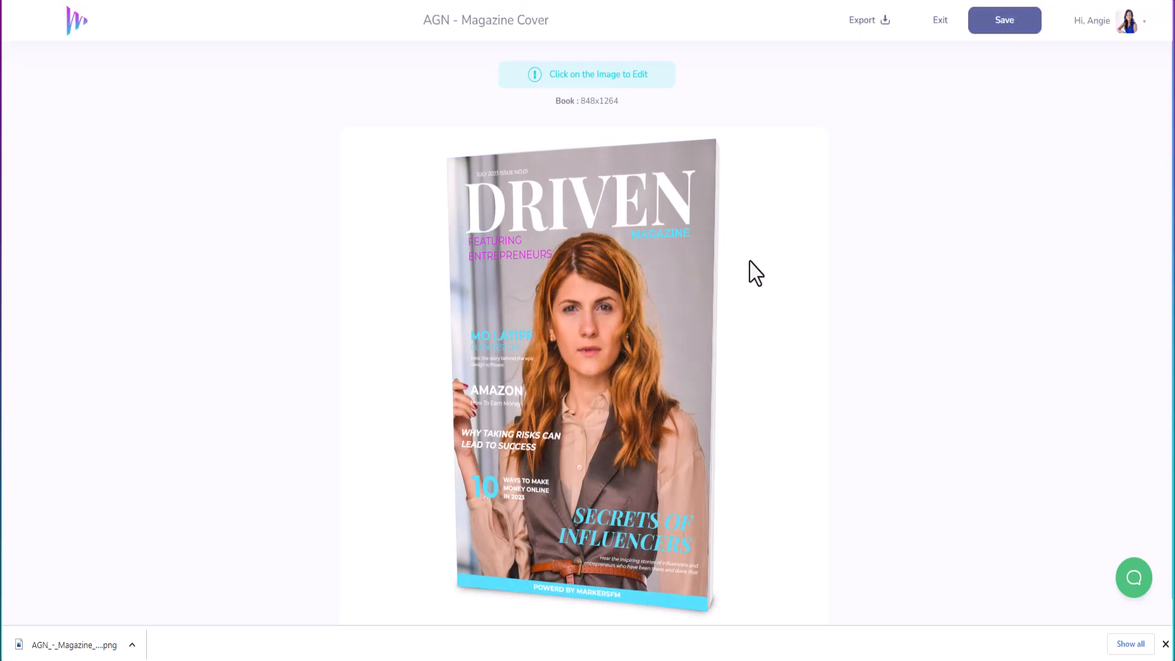
pyautogui.click(768, 245)
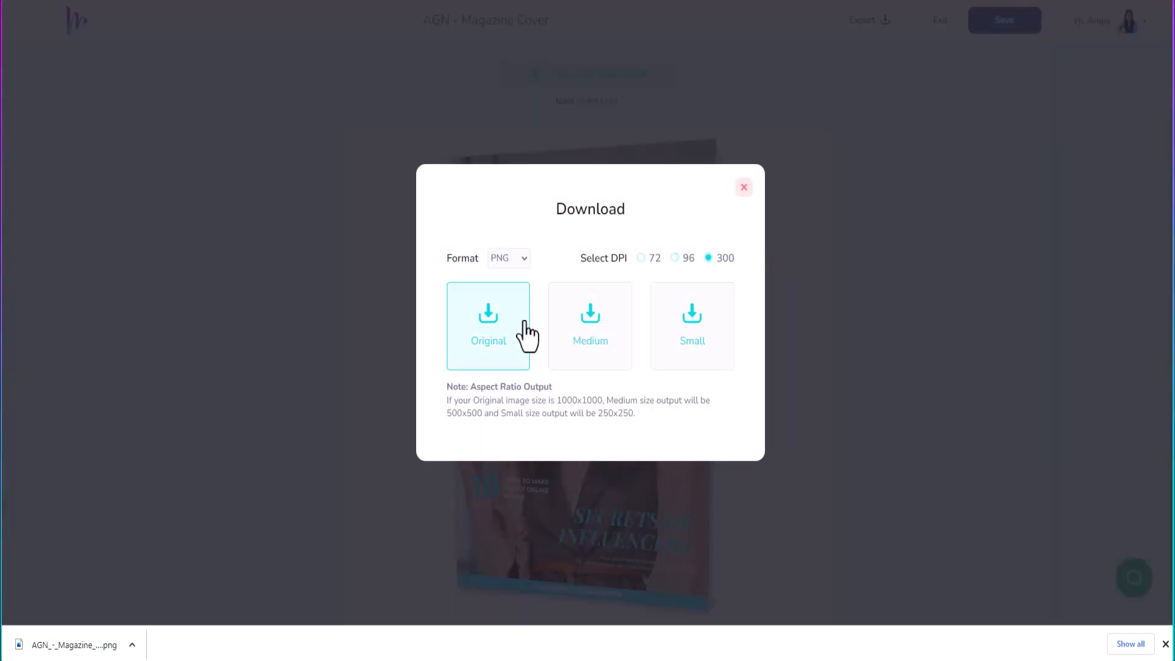
pyautogui.click(508, 343)
pyautogui.click(743, 187)
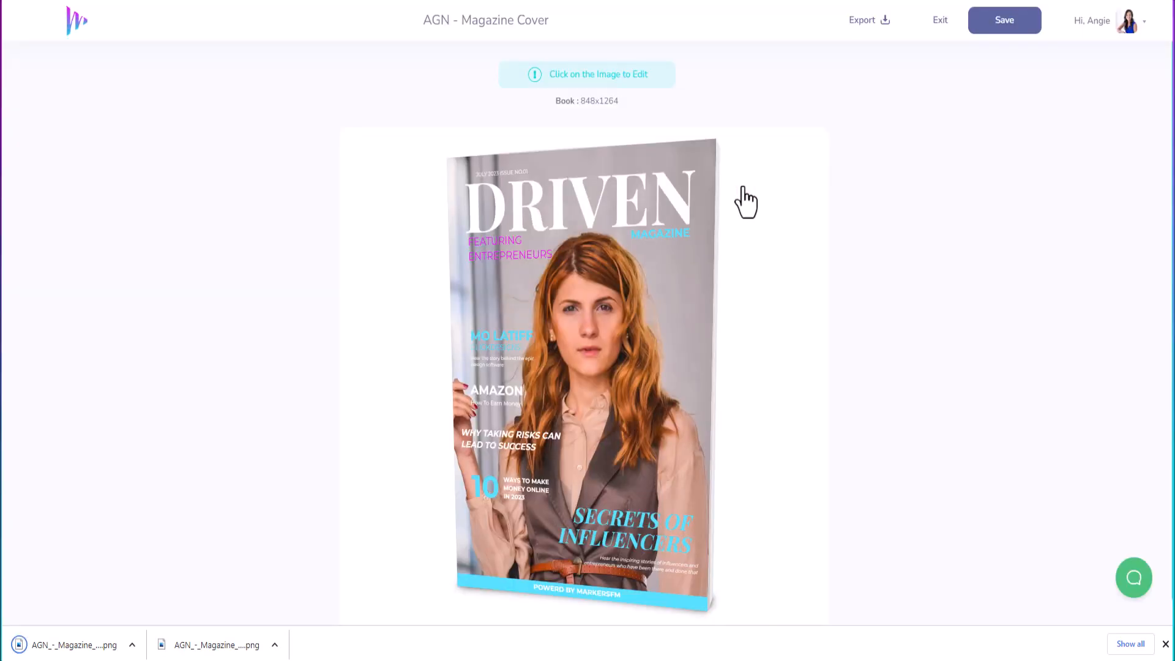